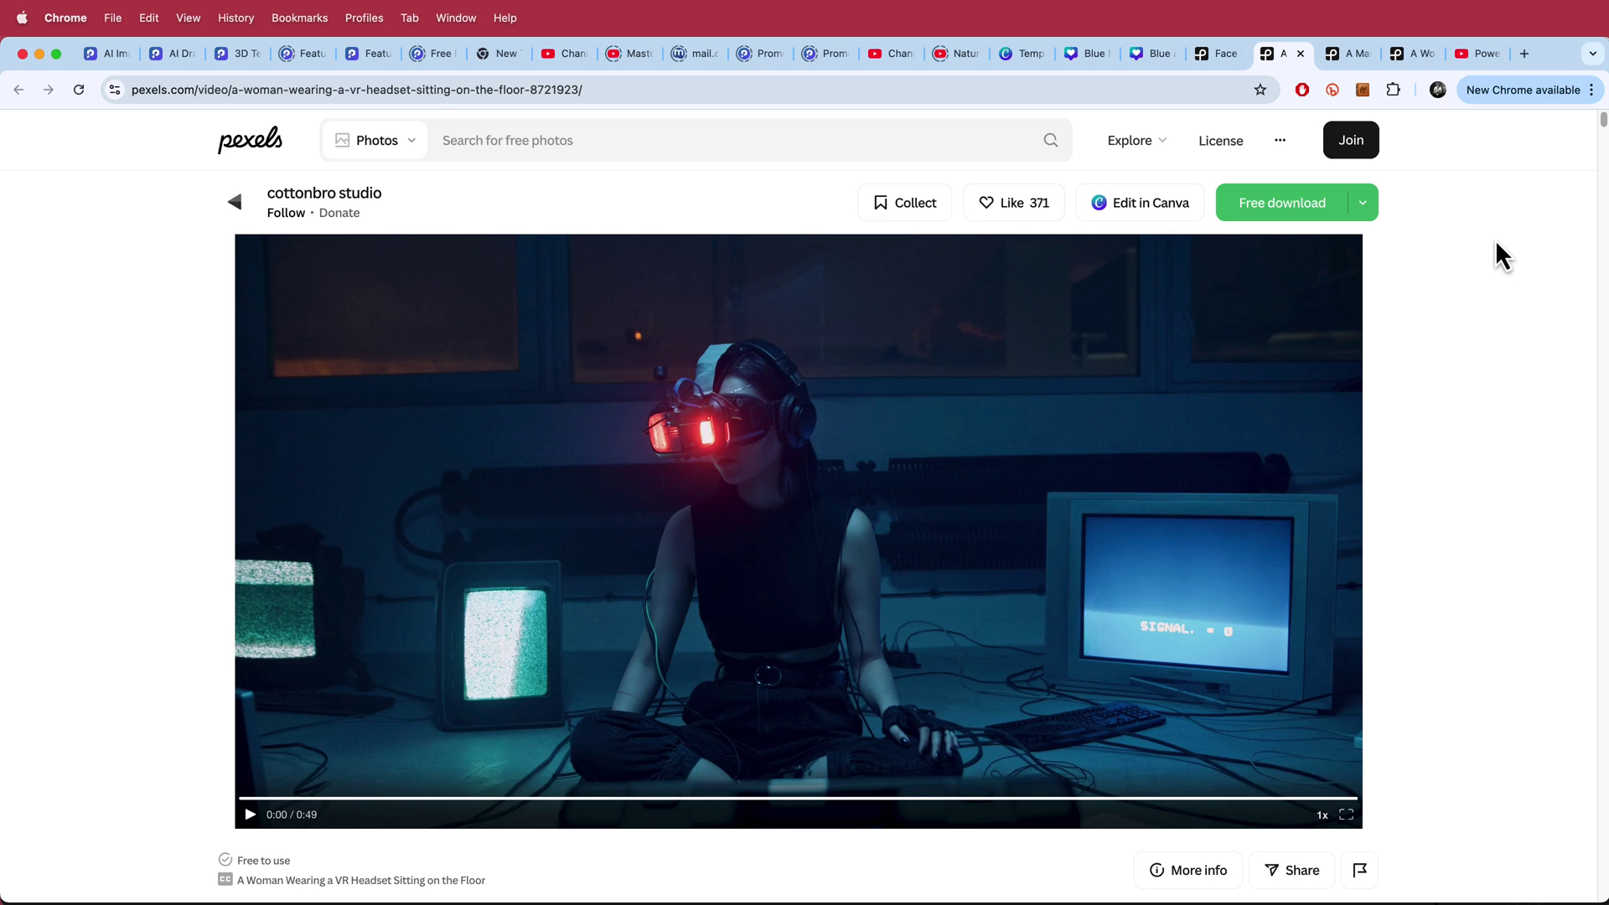
Step: Check the Pexels download sizes and keep 4K UHD 4096x2160 for the VR-headset clip
click(1364, 206)
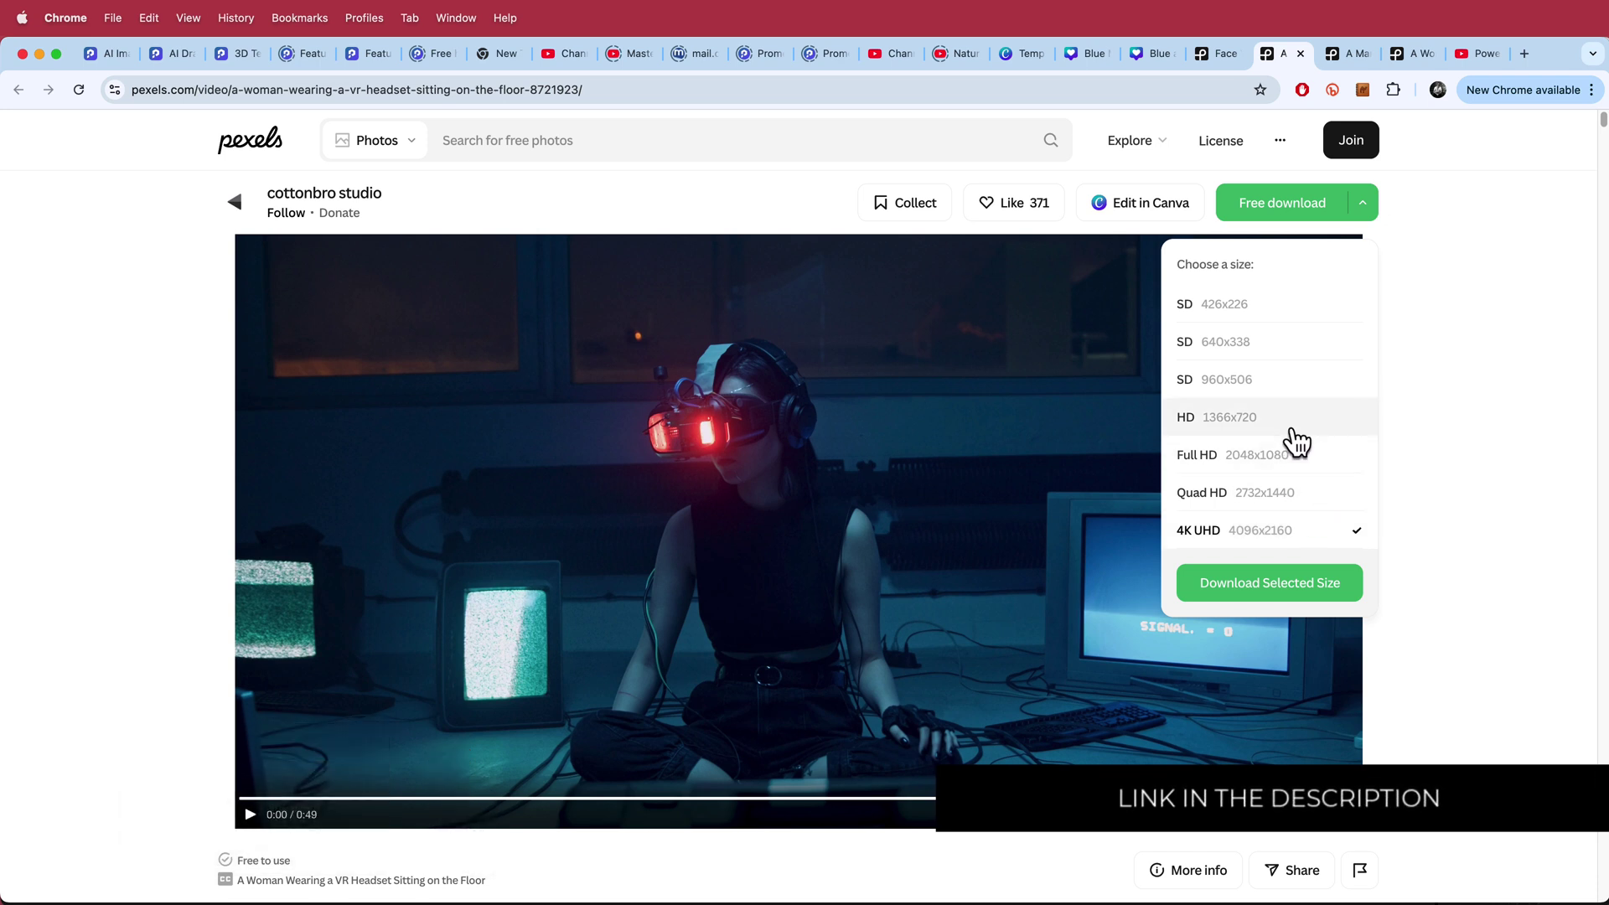
click(1458, 495)
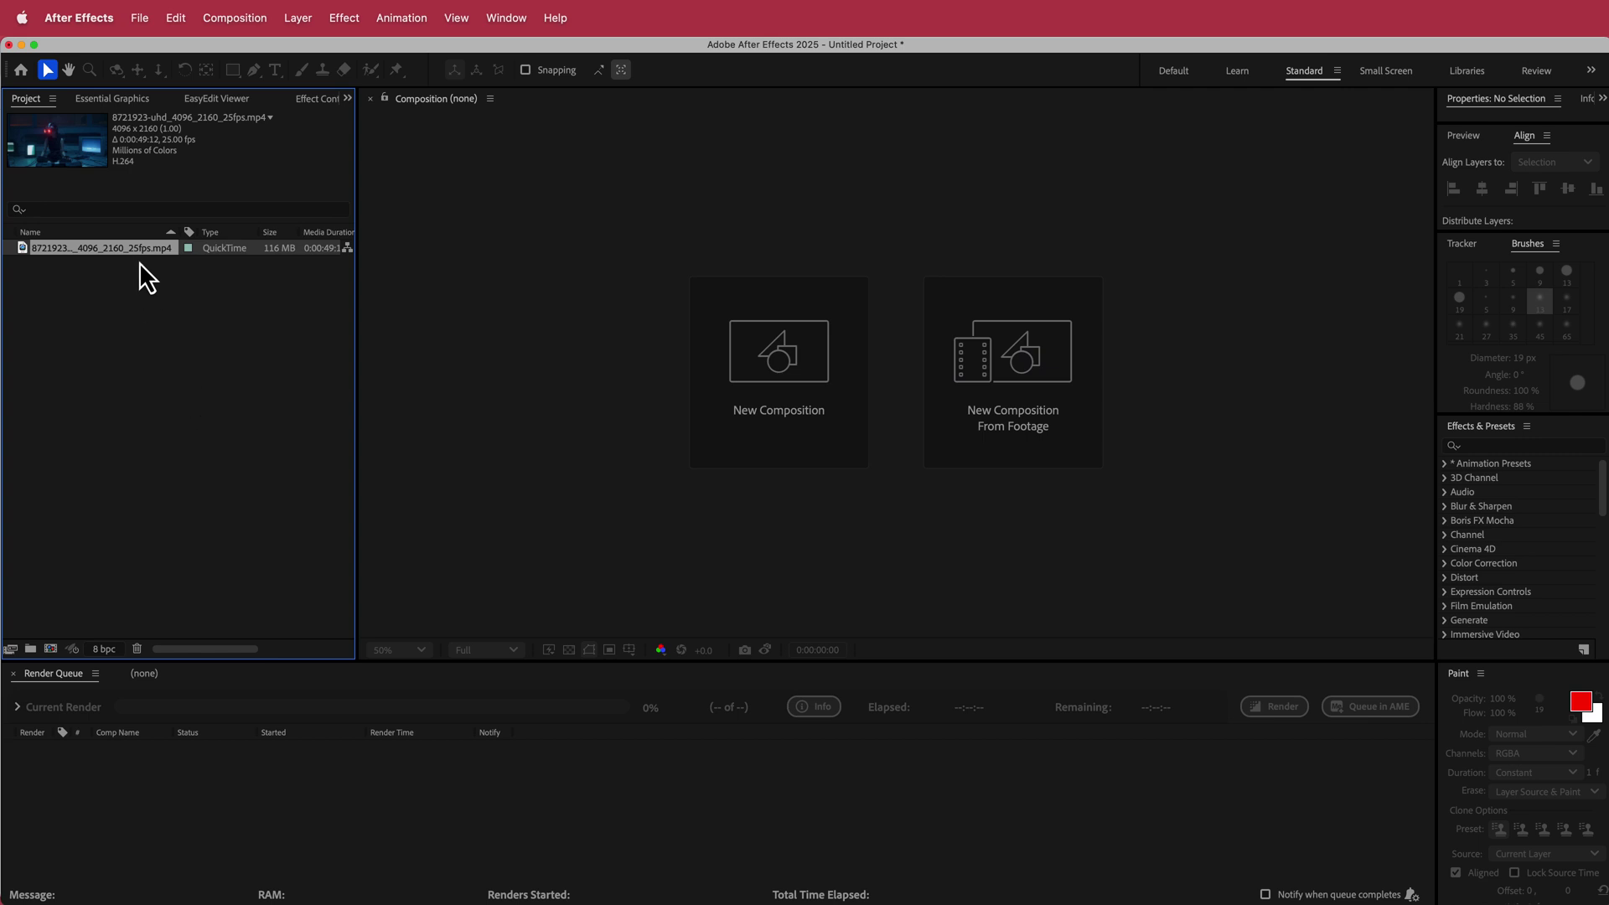
Step: Create a composition from the VR-headset footage and trim it to a 0:00:15:03 work area
right_click(135, 250)
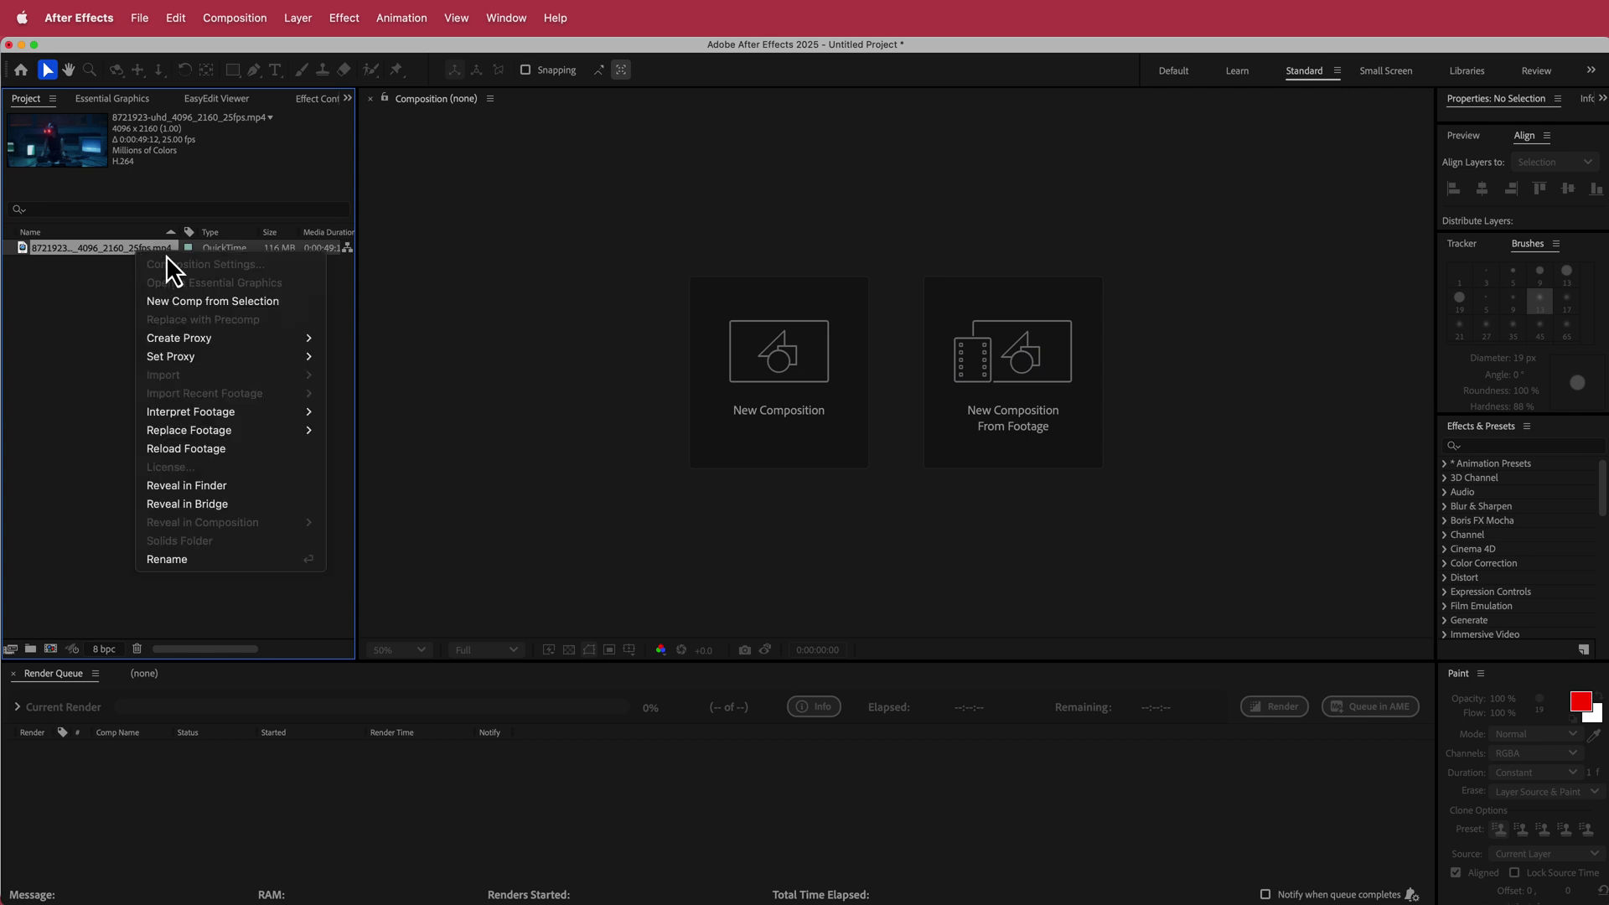
click(263, 303)
drag(830, 706, 1004, 710)
drag(1417, 720, 1009, 723)
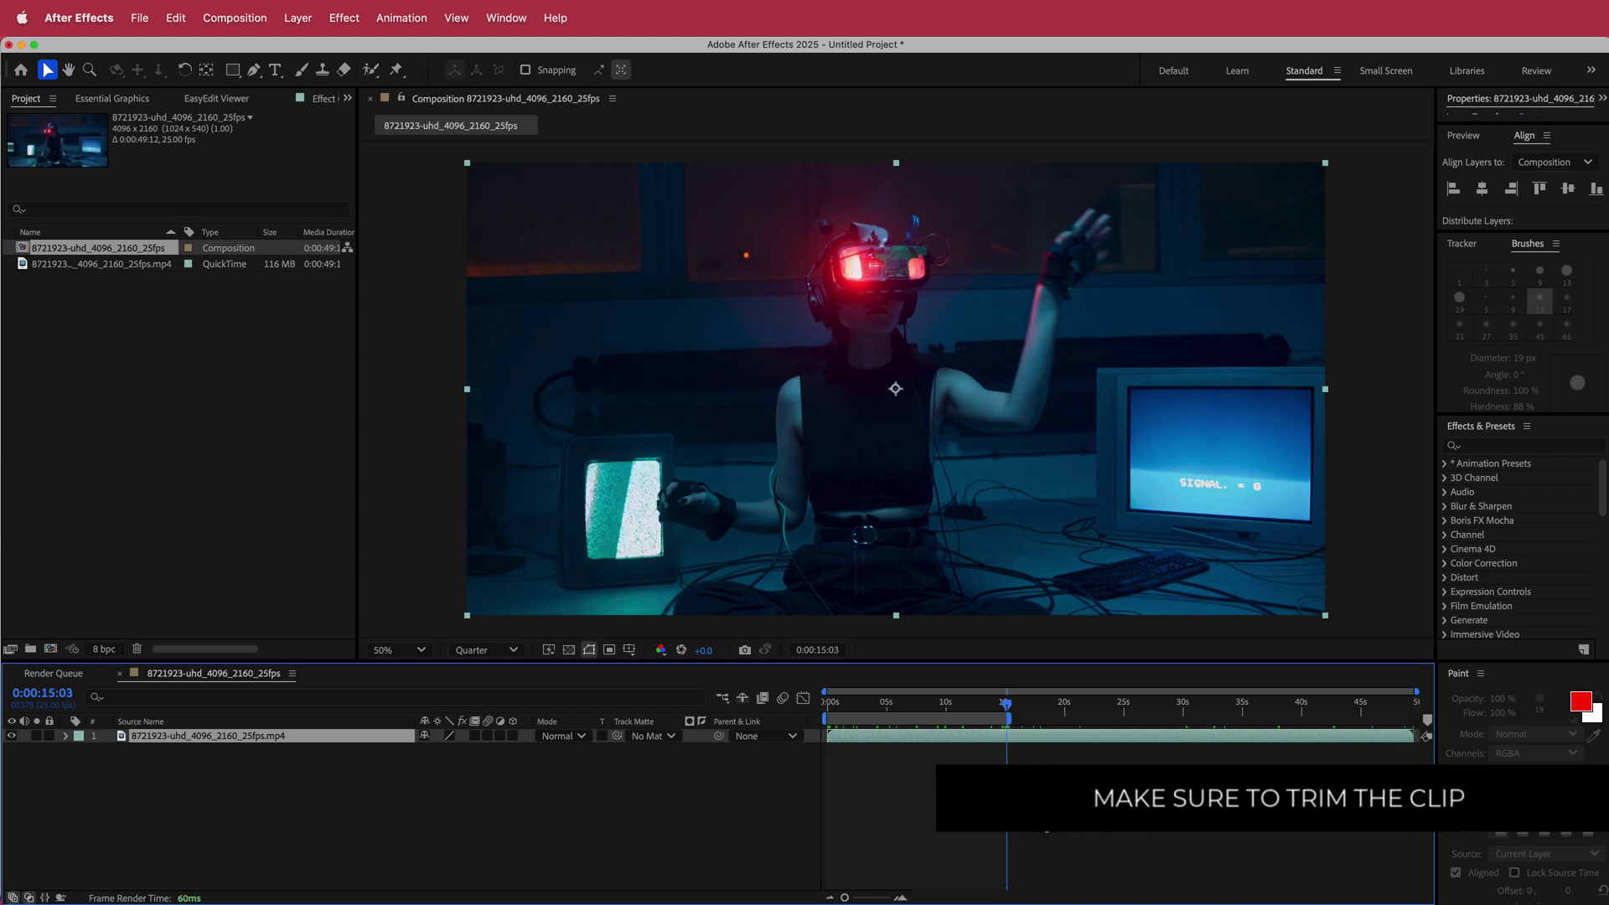
right_click(1005, 720)
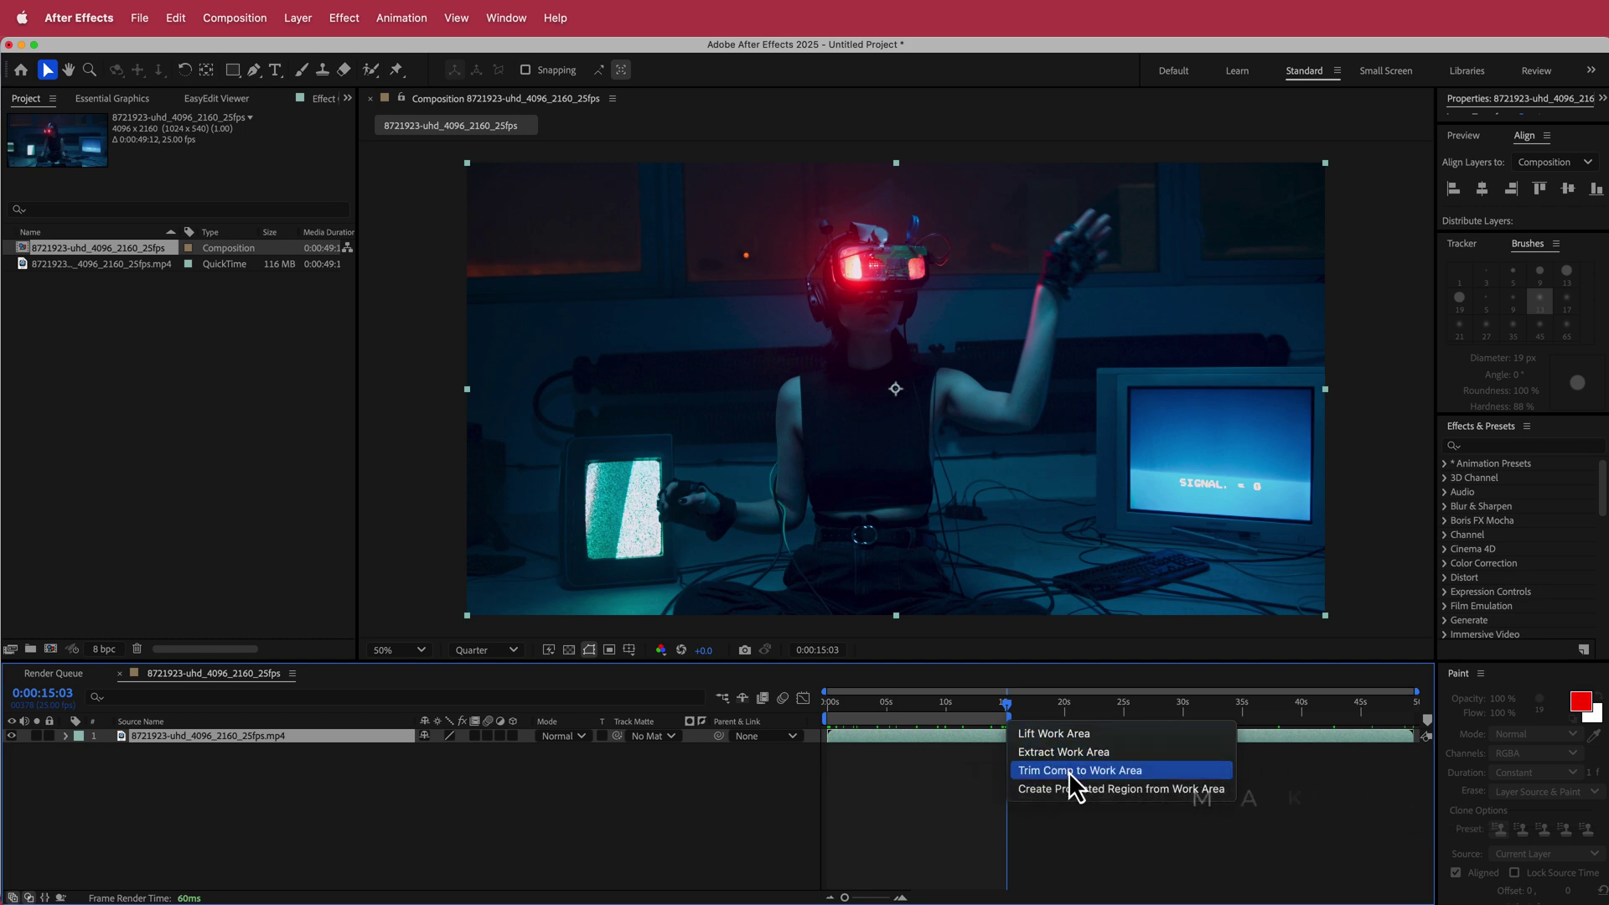
click(1069, 771)
drag(1386, 711, 796, 695)
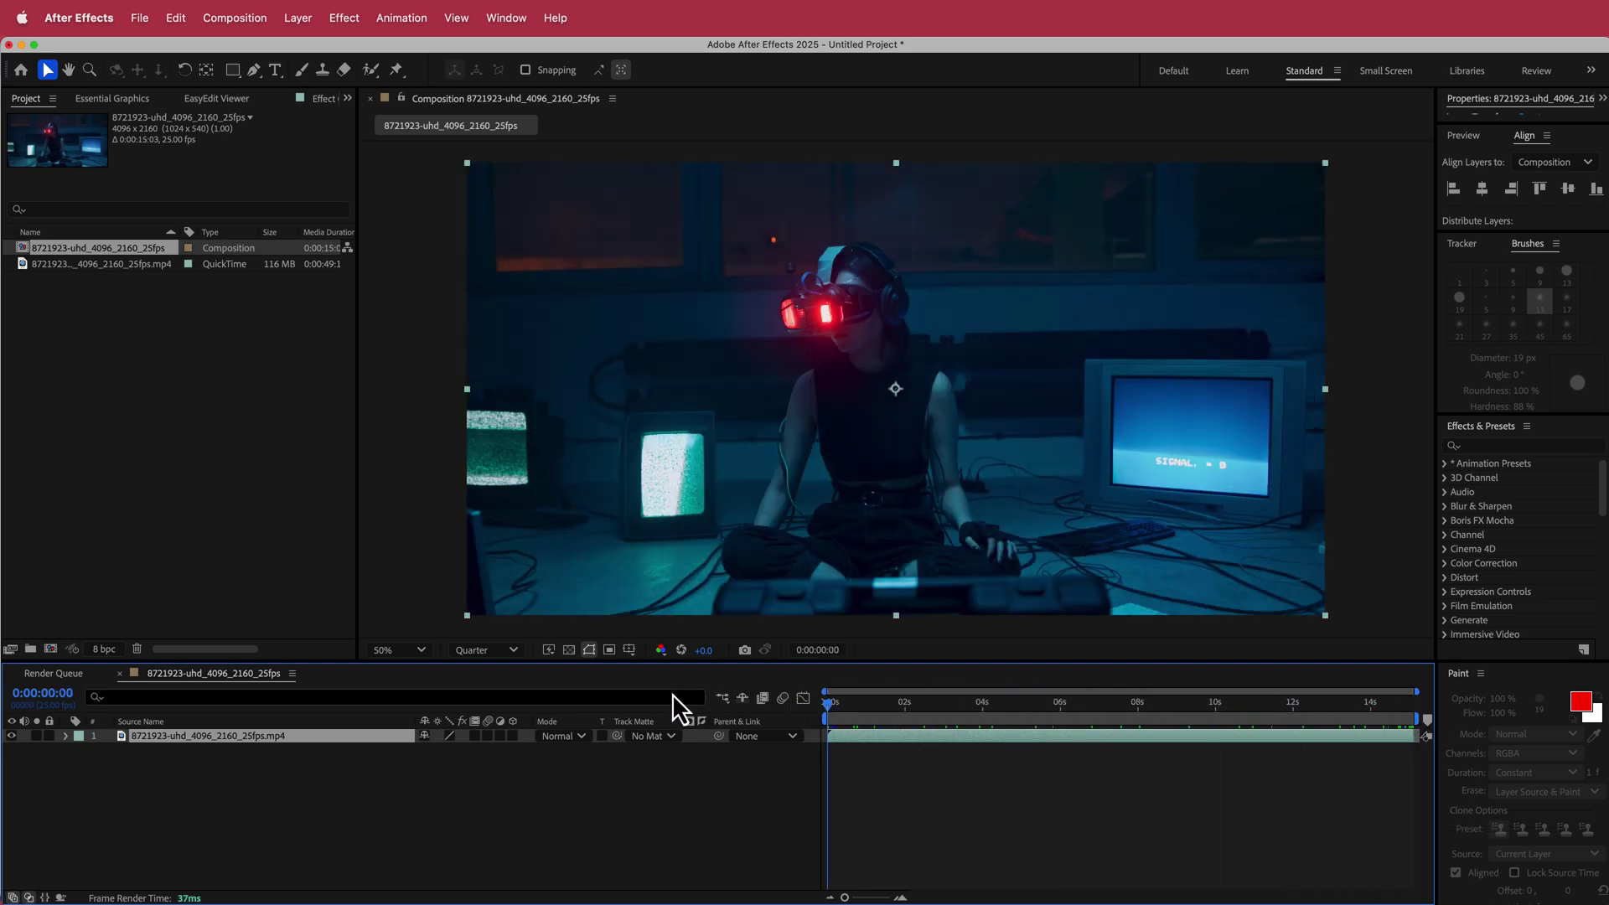
Step: Select the clip layer and duplicate it
click(385, 809)
click(295, 737)
key(super+d)
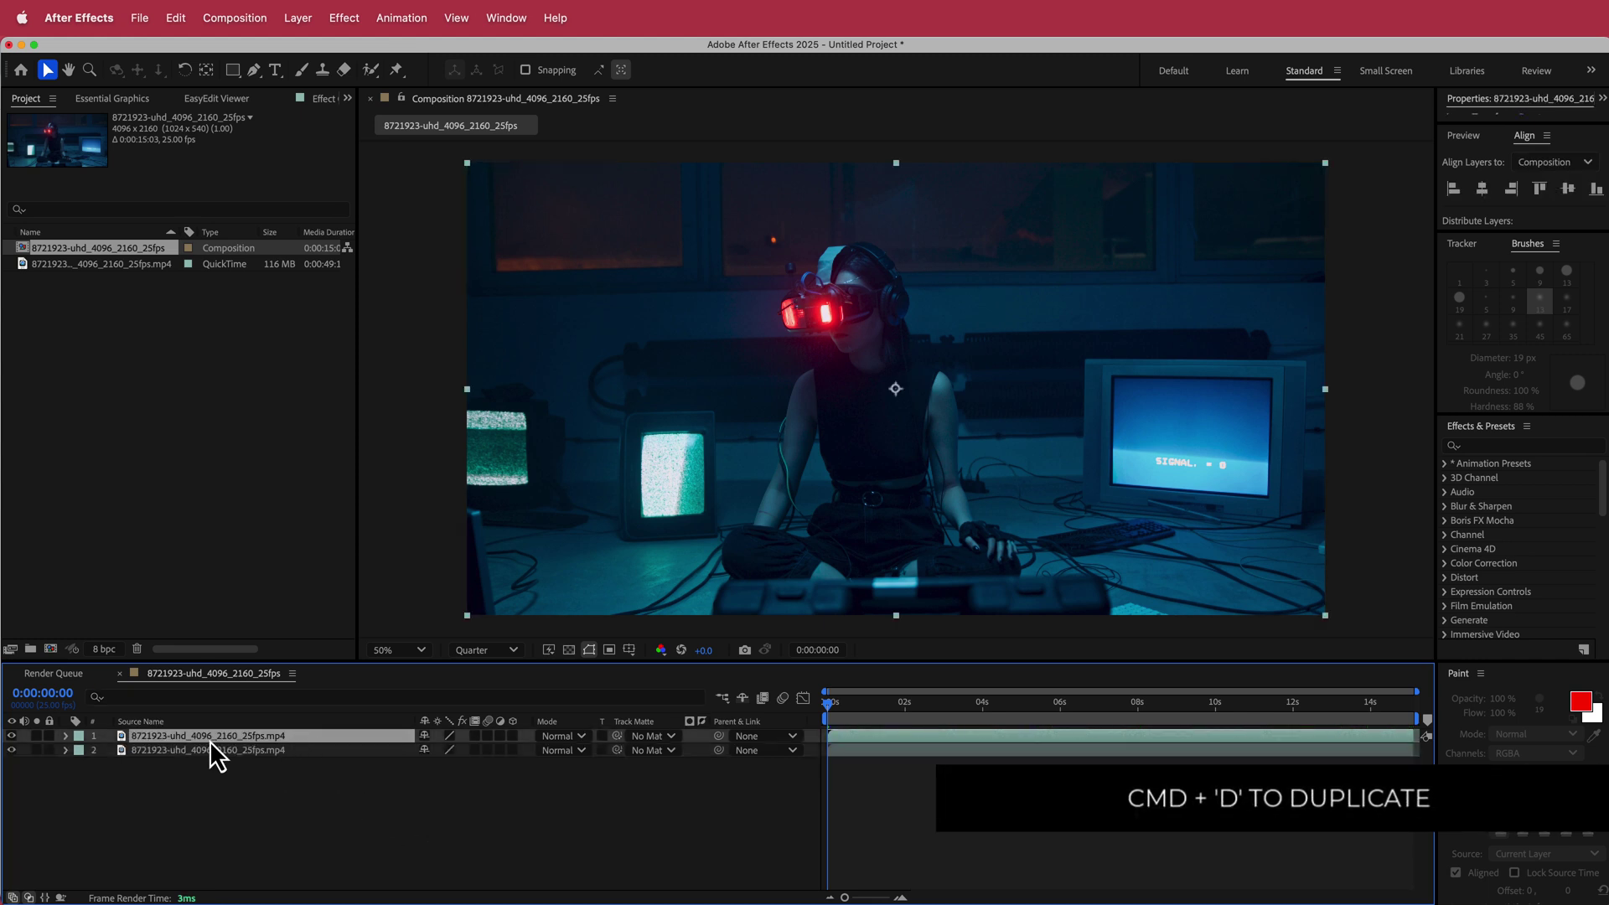
Step: In the top layer's viewer, paint Roto Brush foreground strokes over the woman's head, body and arm
double_click(257, 737)
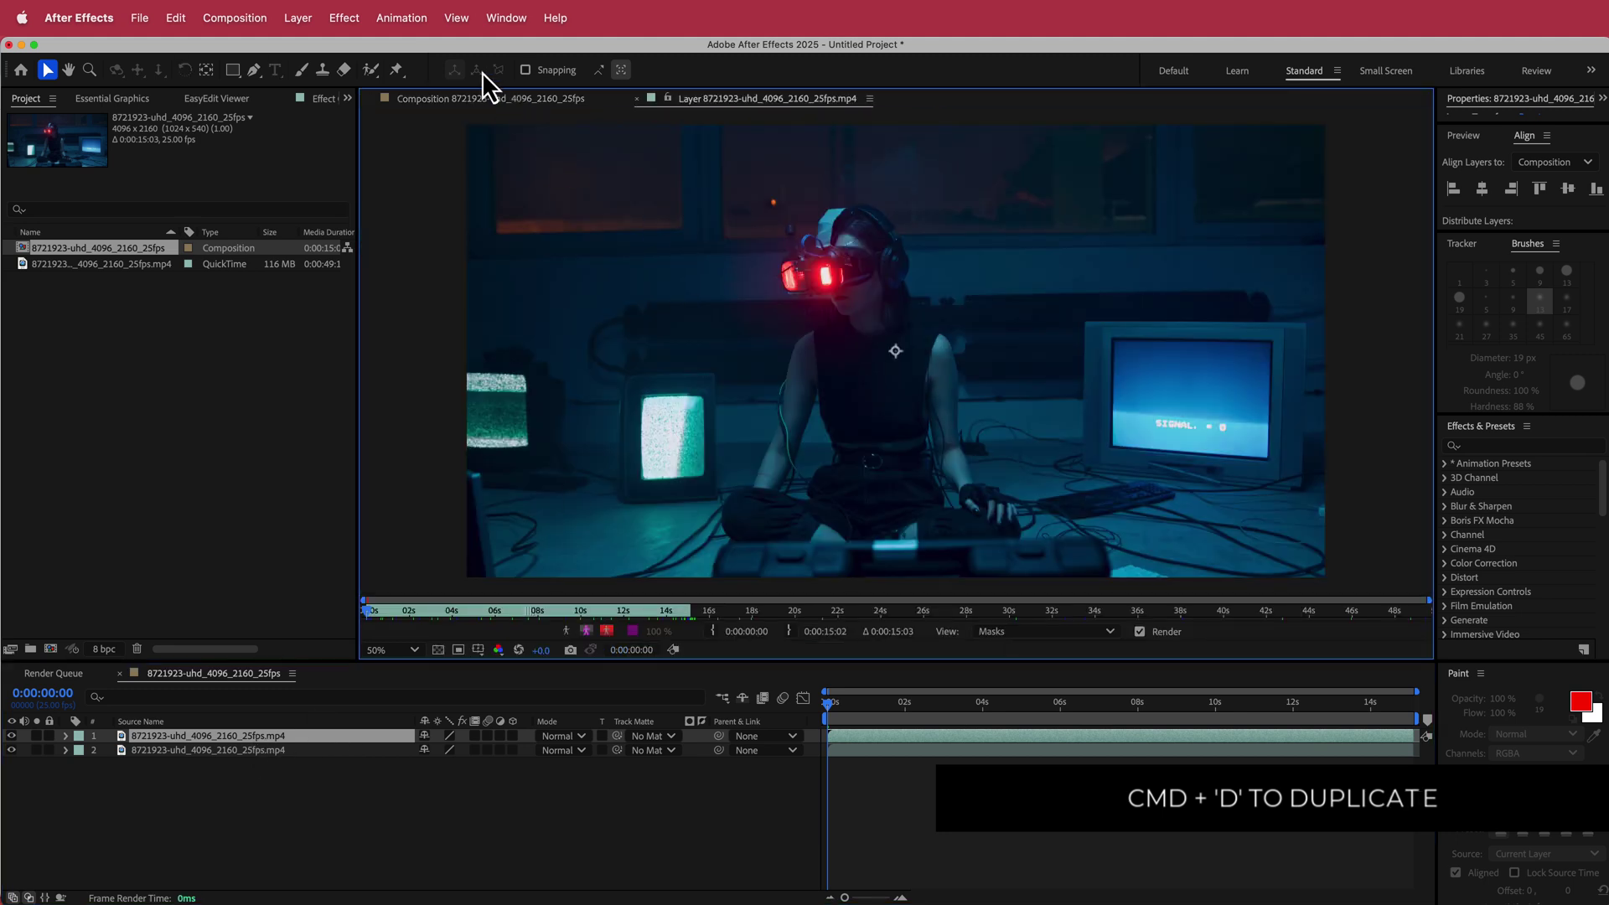
click(371, 70)
drag(895, 350, 842, 366)
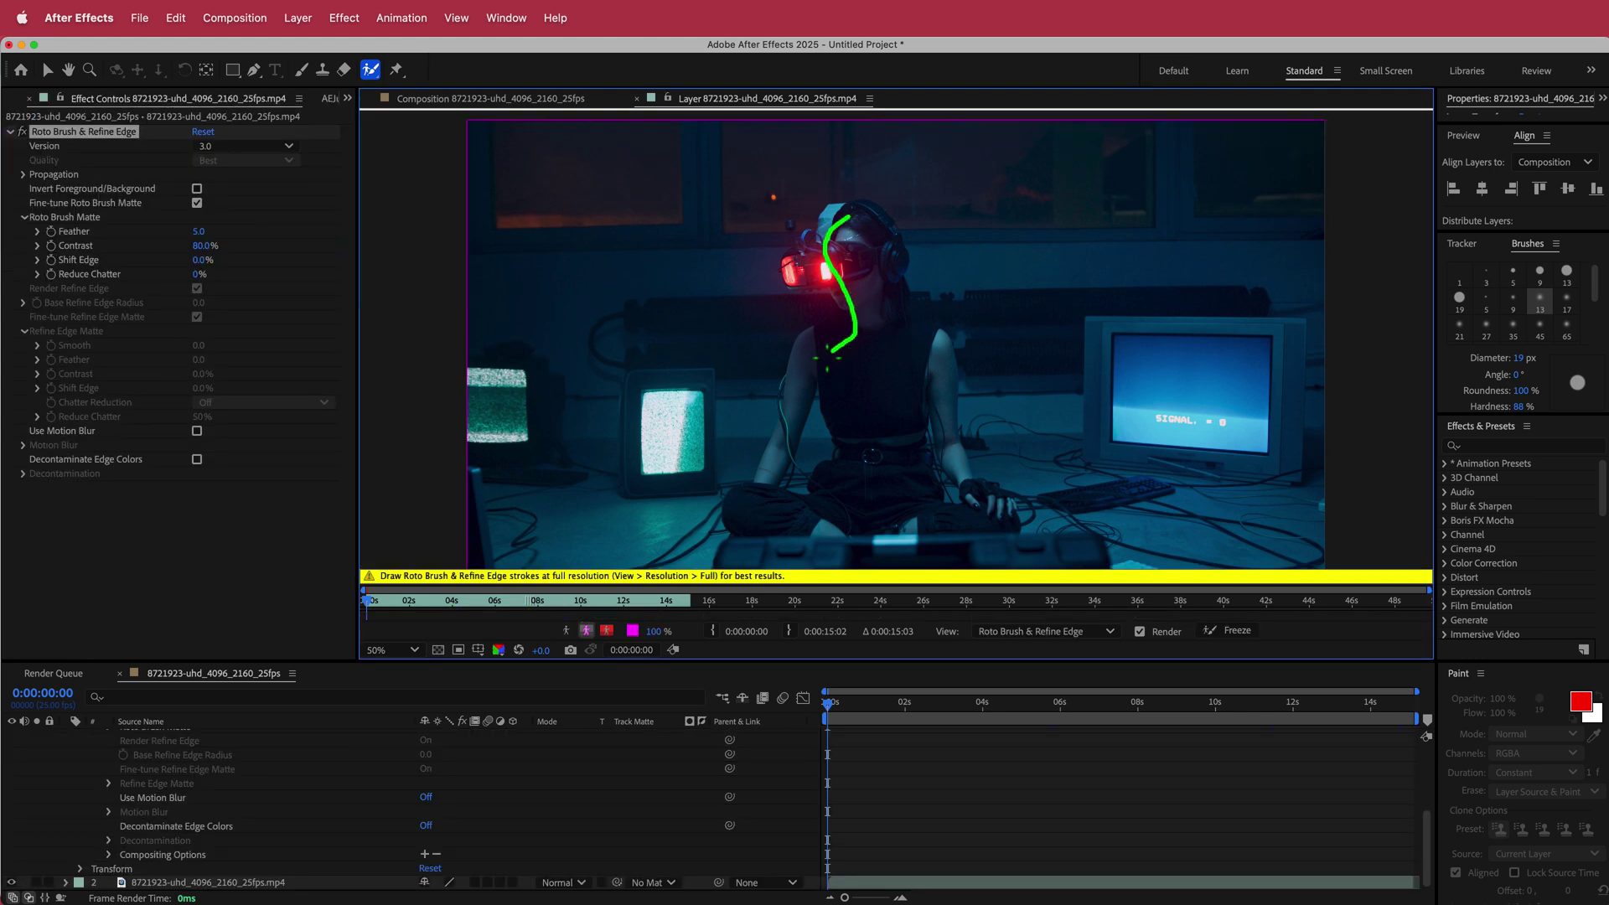
drag(784, 436, 759, 489)
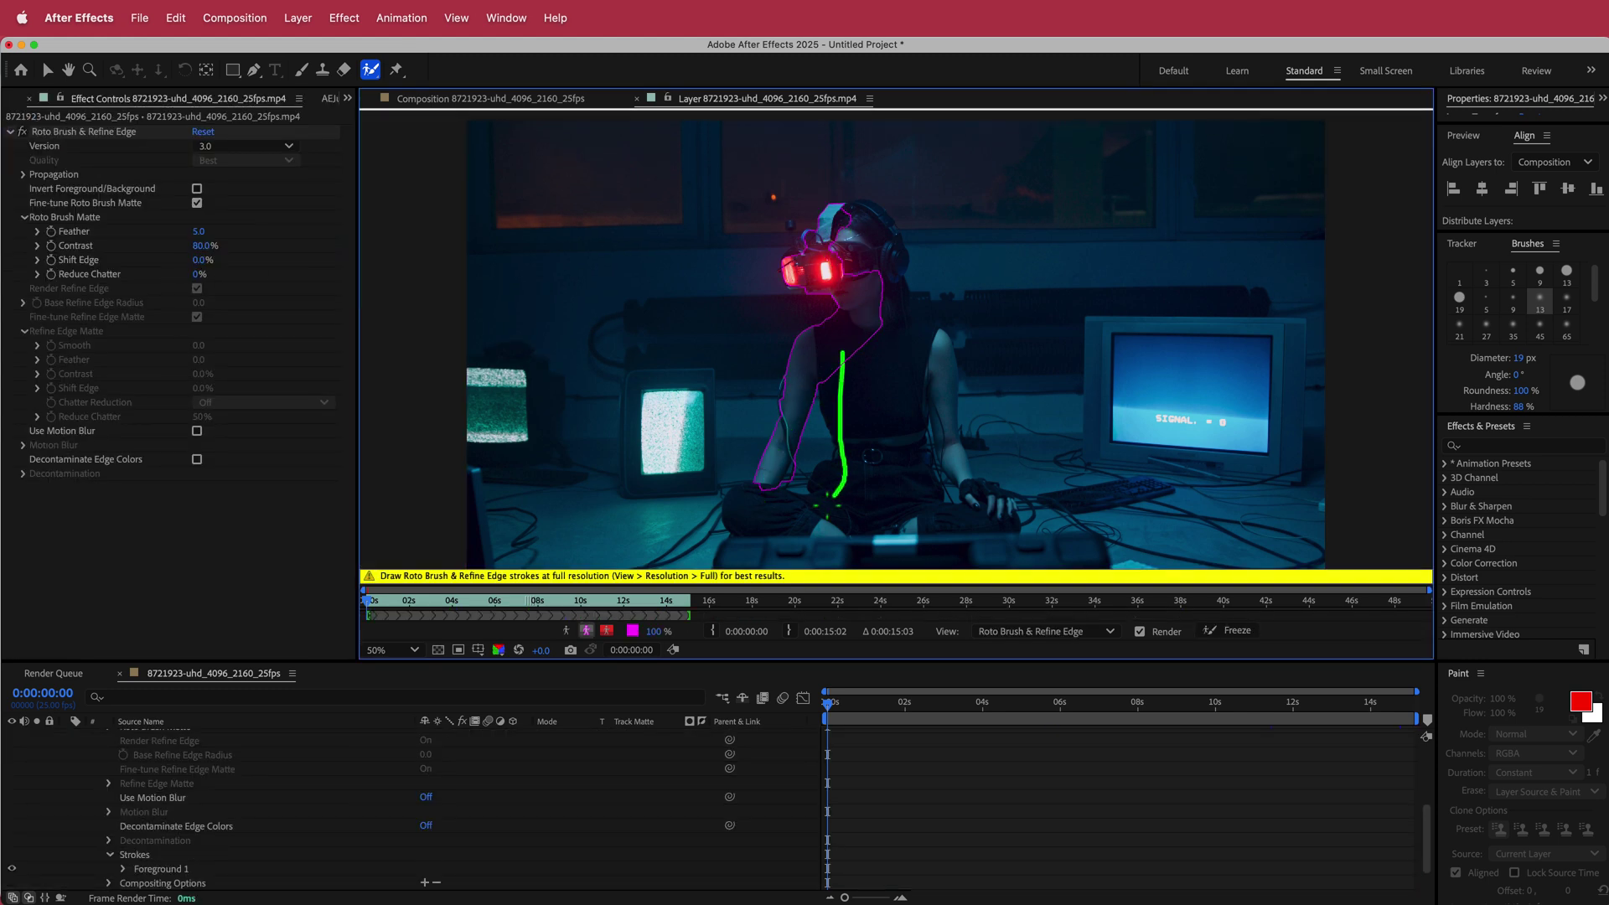
mouse_move(884, 361)
mouse_down()
mouse_move(924, 549)
mouse_move(1009, 557)
mouse_up()
drag(936, 362, 927, 337)
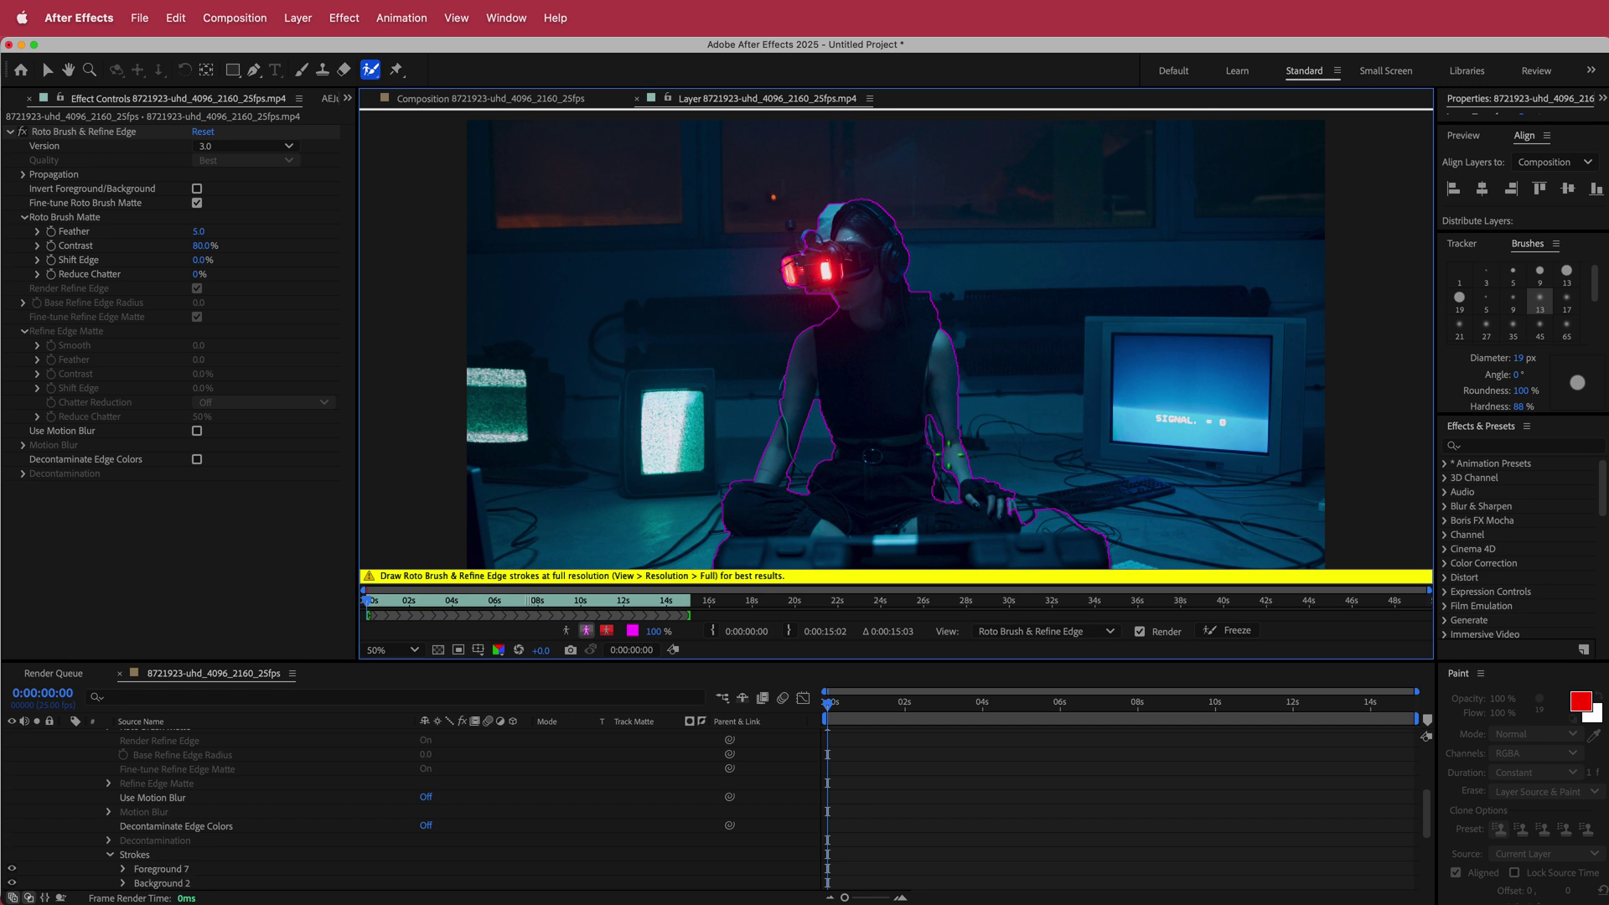
Step: Propagate the matte to 1 second 8 frames and fix the keyboard edge with correction strokes
click(837, 718)
drag(839, 706, 883, 705)
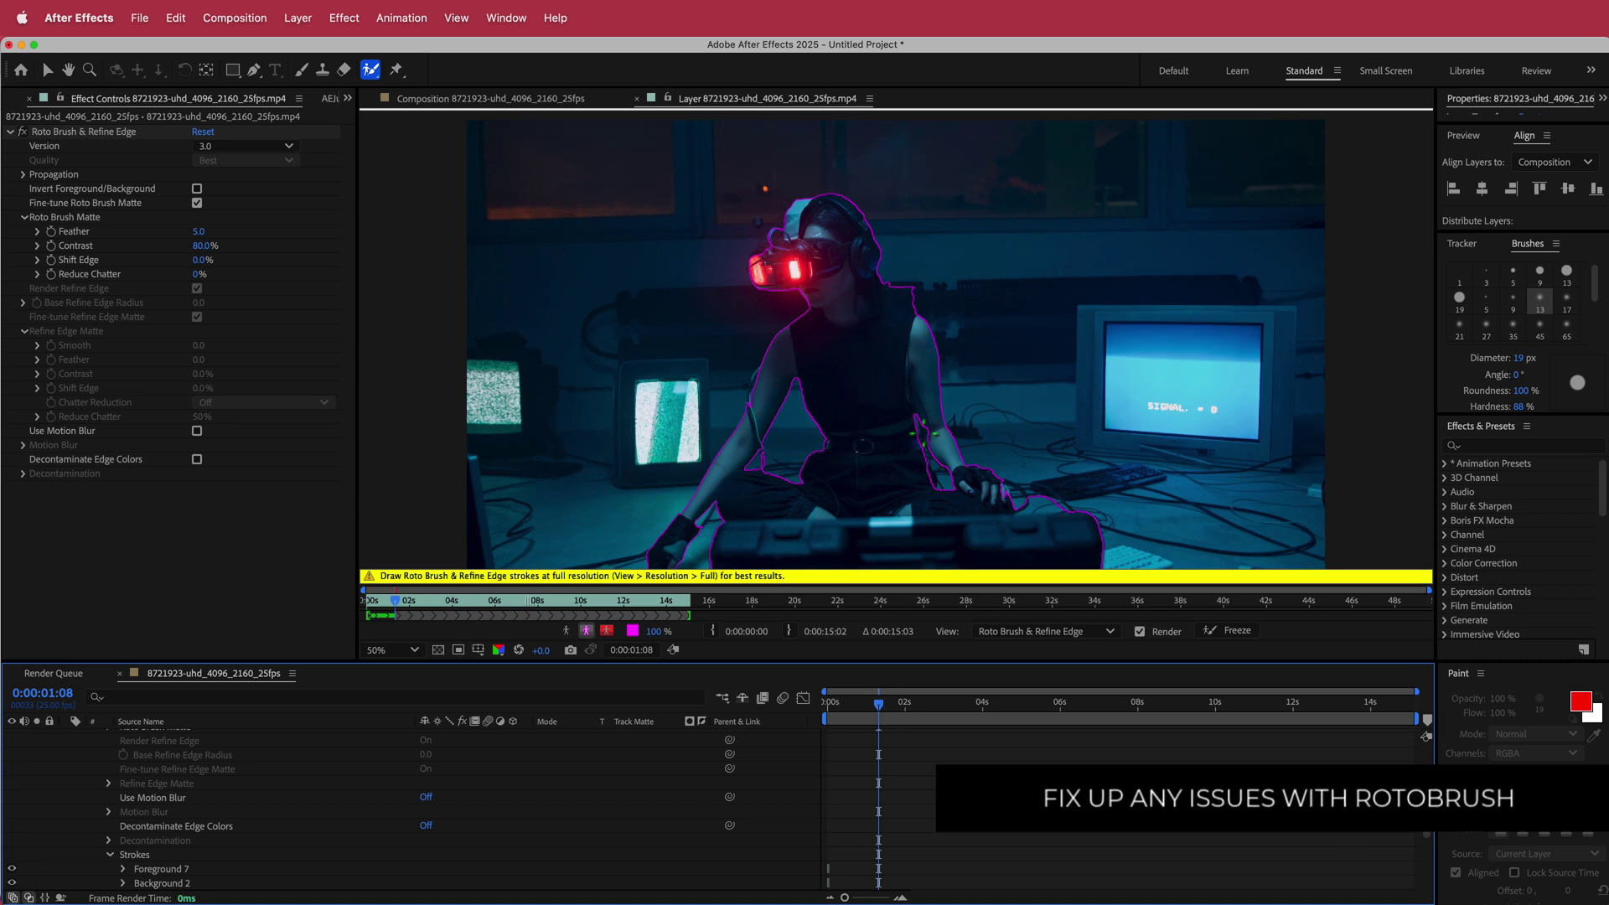
drag(1020, 509, 1060, 507)
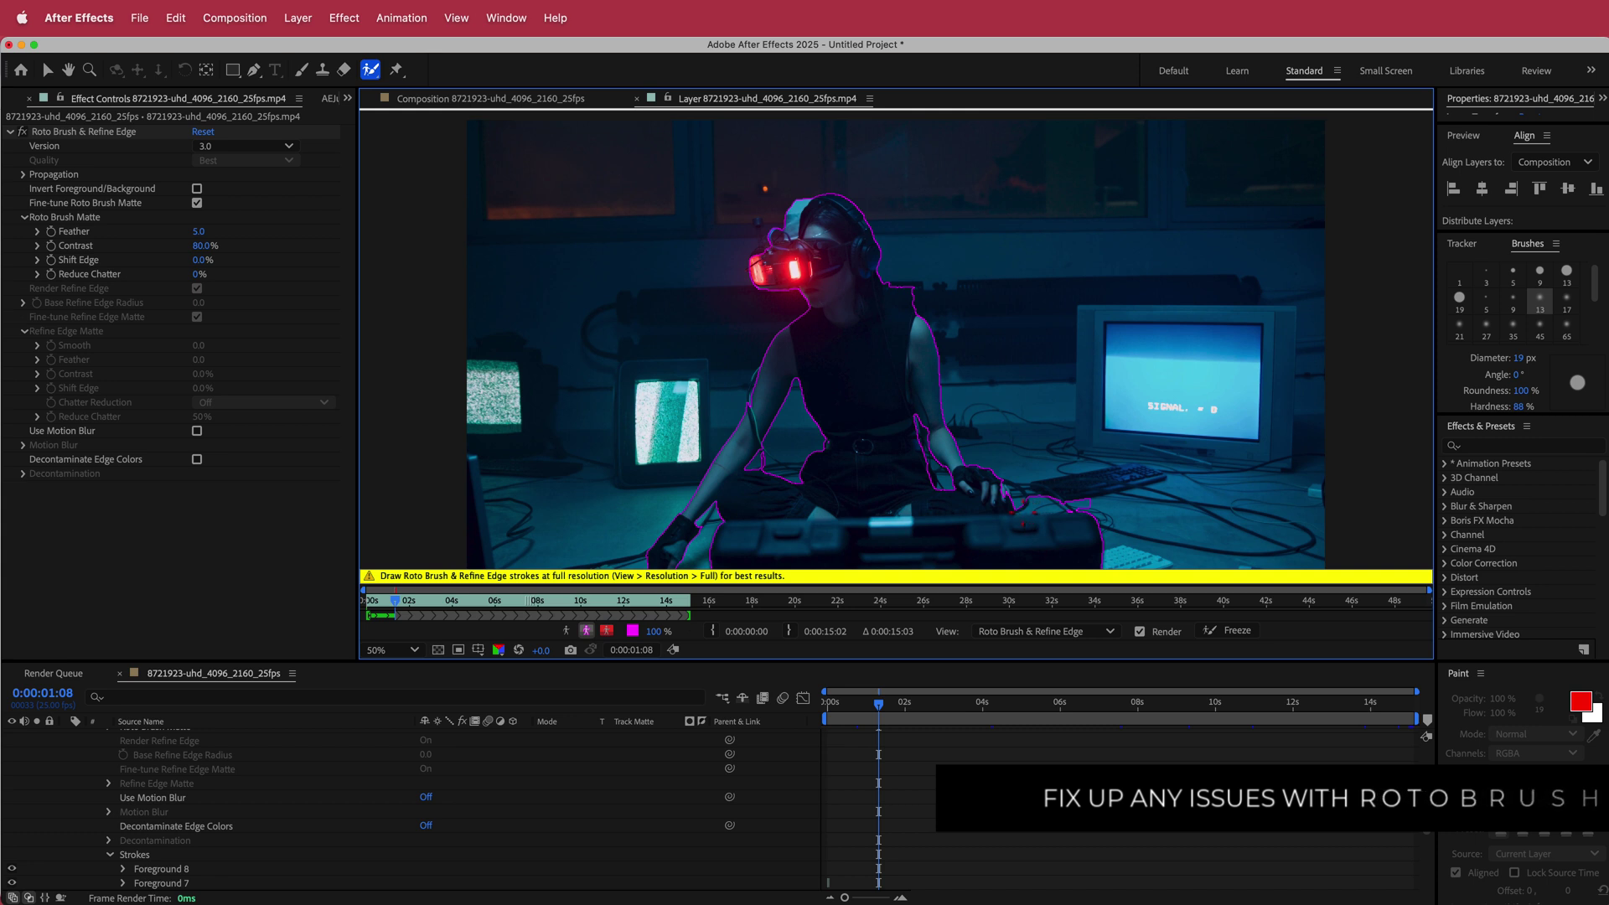
mouse_move(1088, 499)
mouse_down()
mouse_move(1067, 521)
mouse_move(1072, 508)
mouse_up()
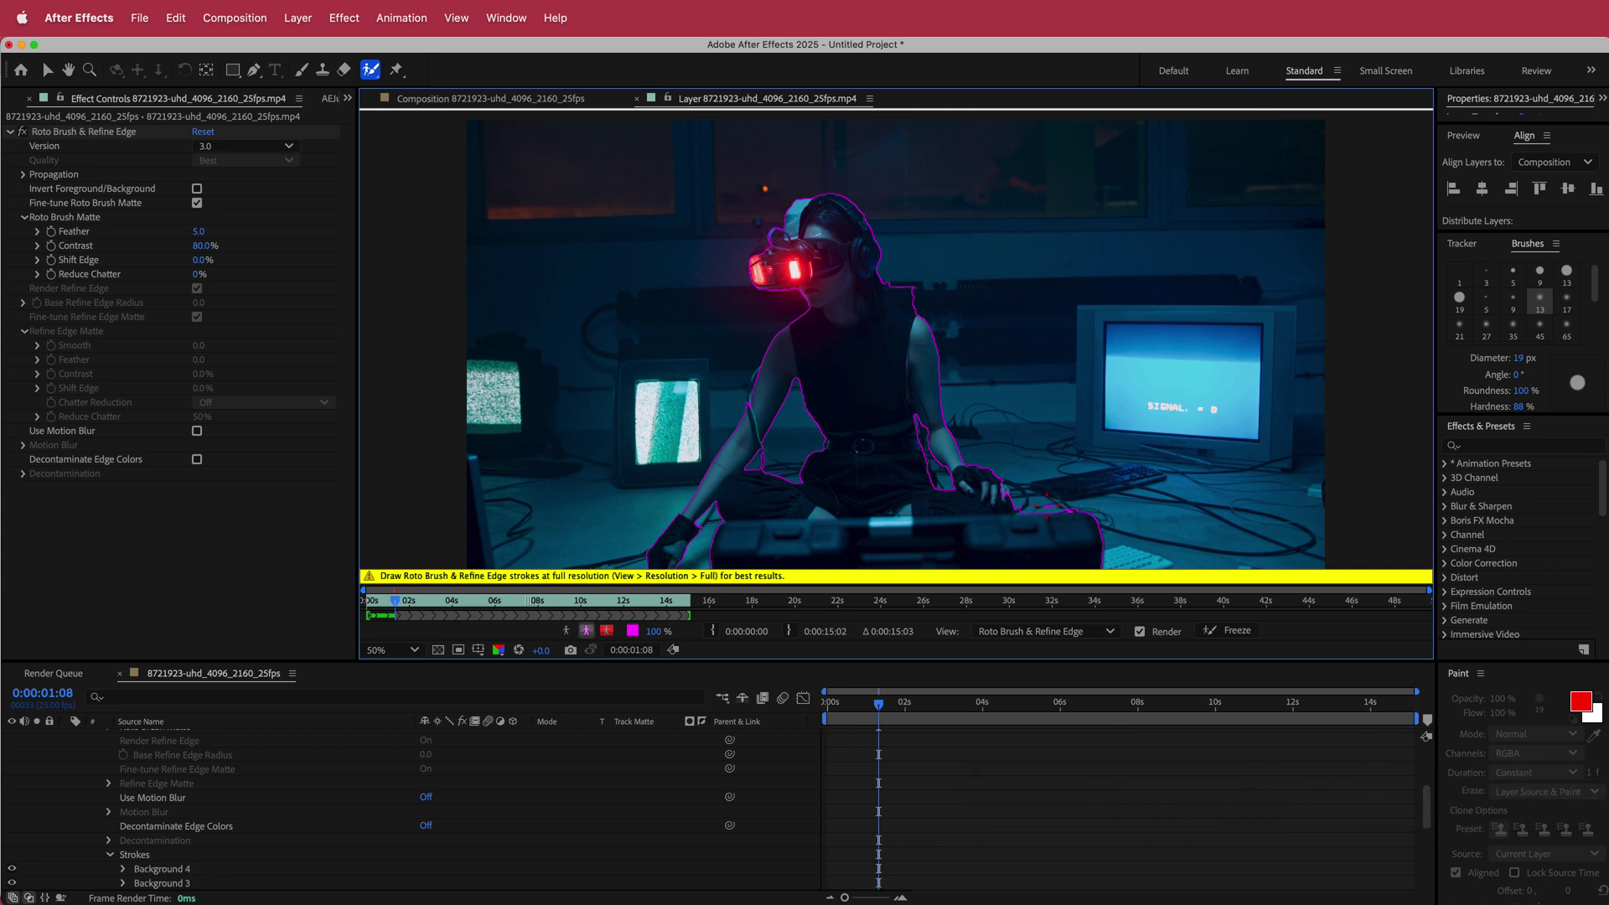
Step: Propagate the matte through the rest of the clip, enlarging the brush, then freeze it
drag(881, 709, 950, 712)
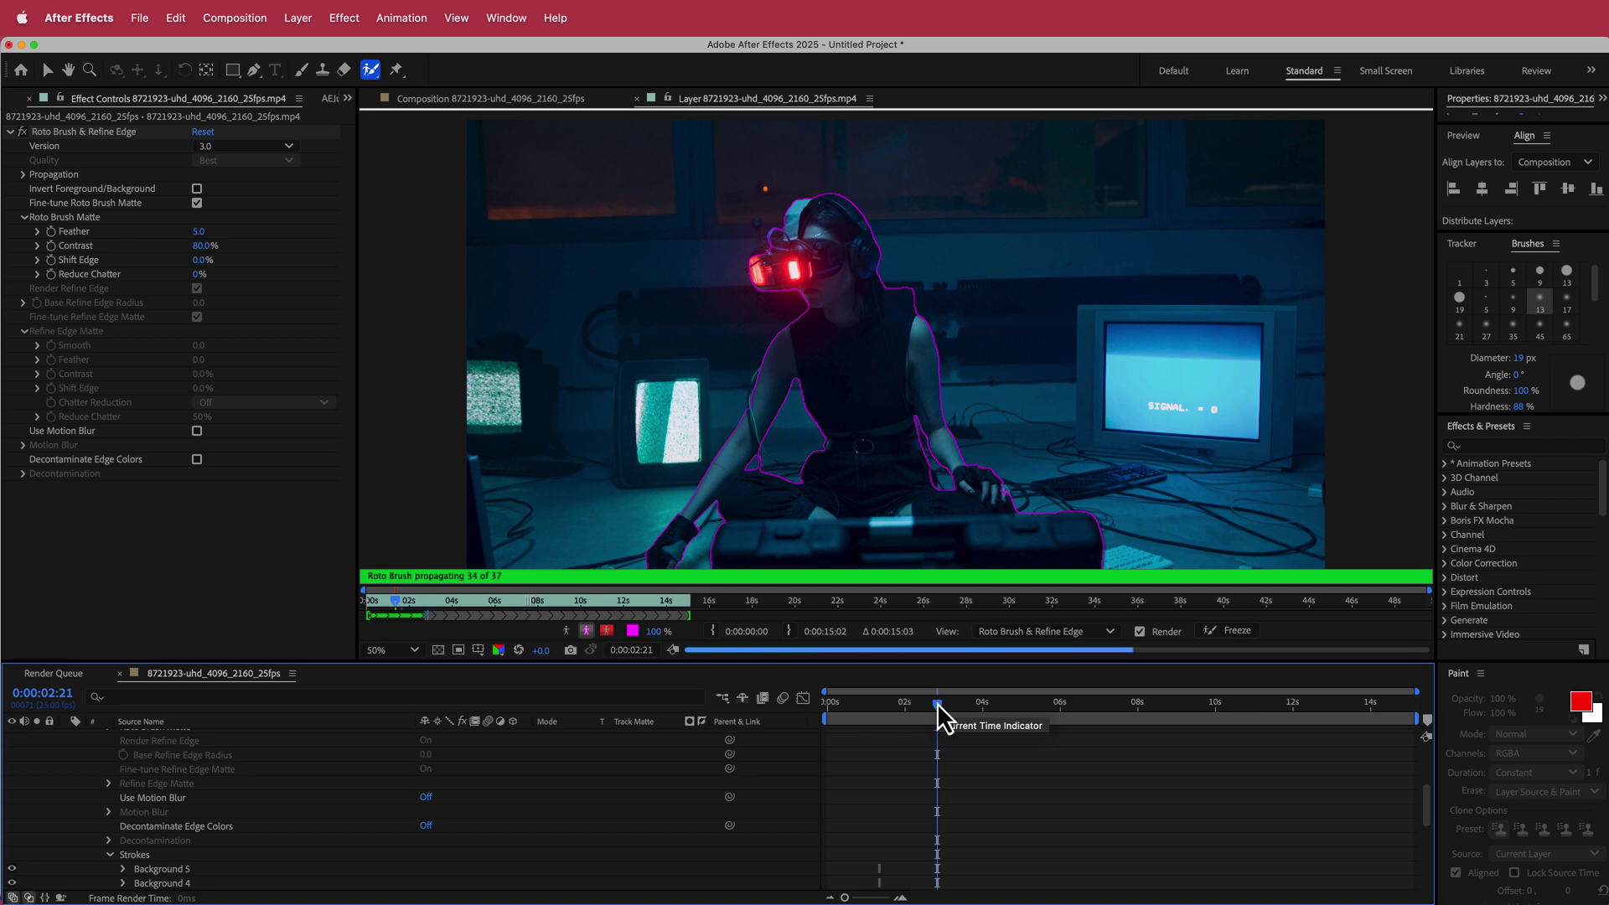
drag(940, 707, 986, 707)
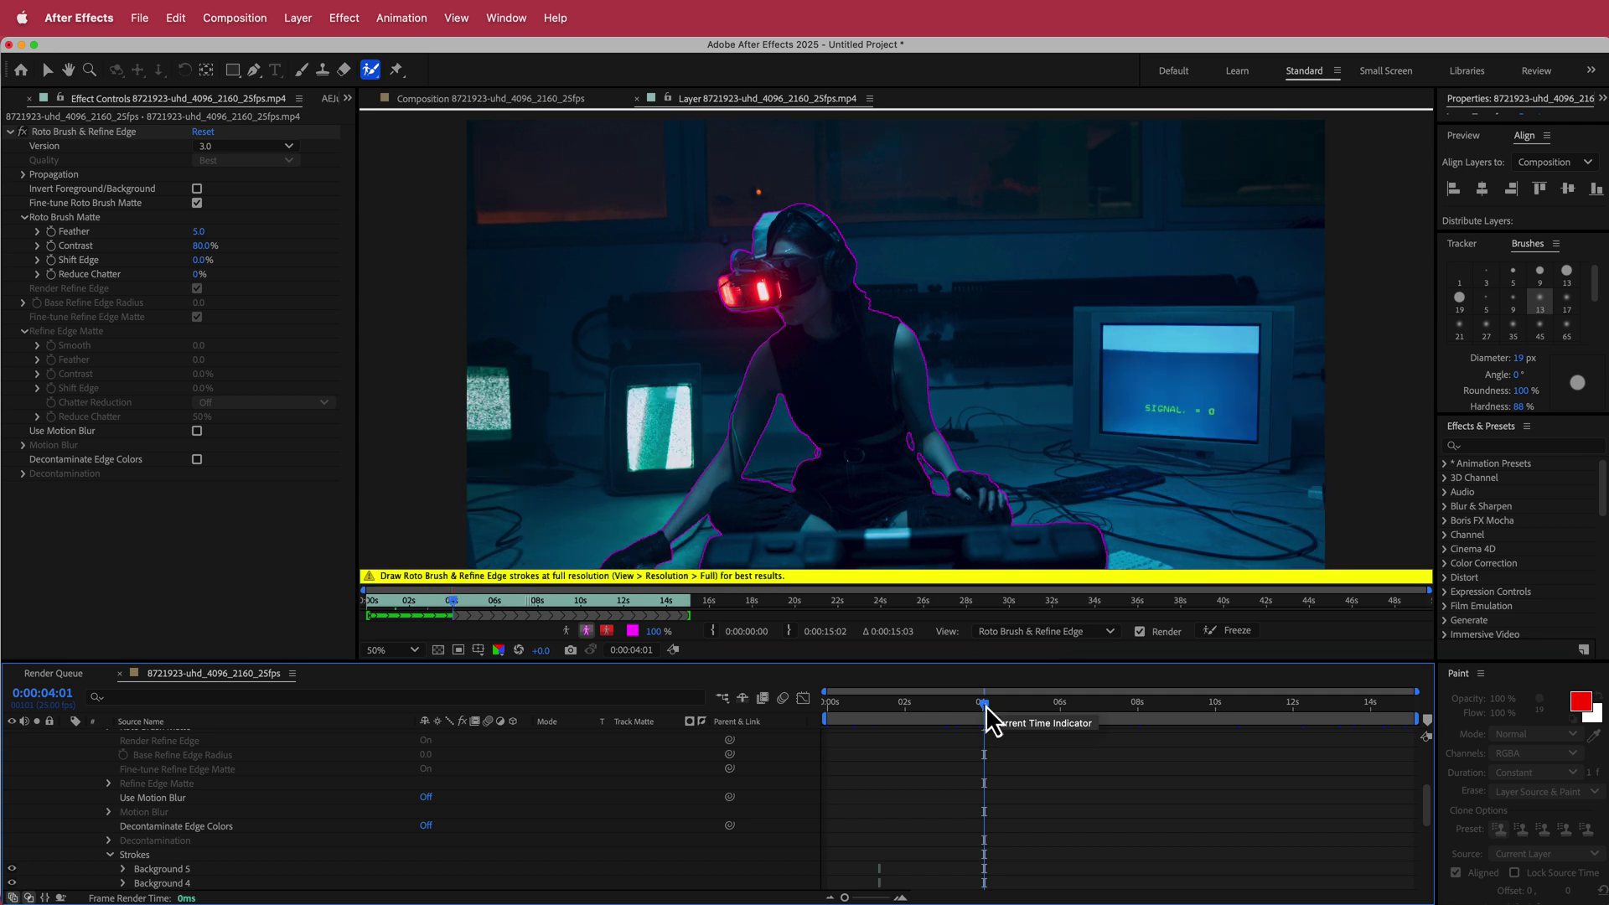
drag(987, 708, 1012, 708)
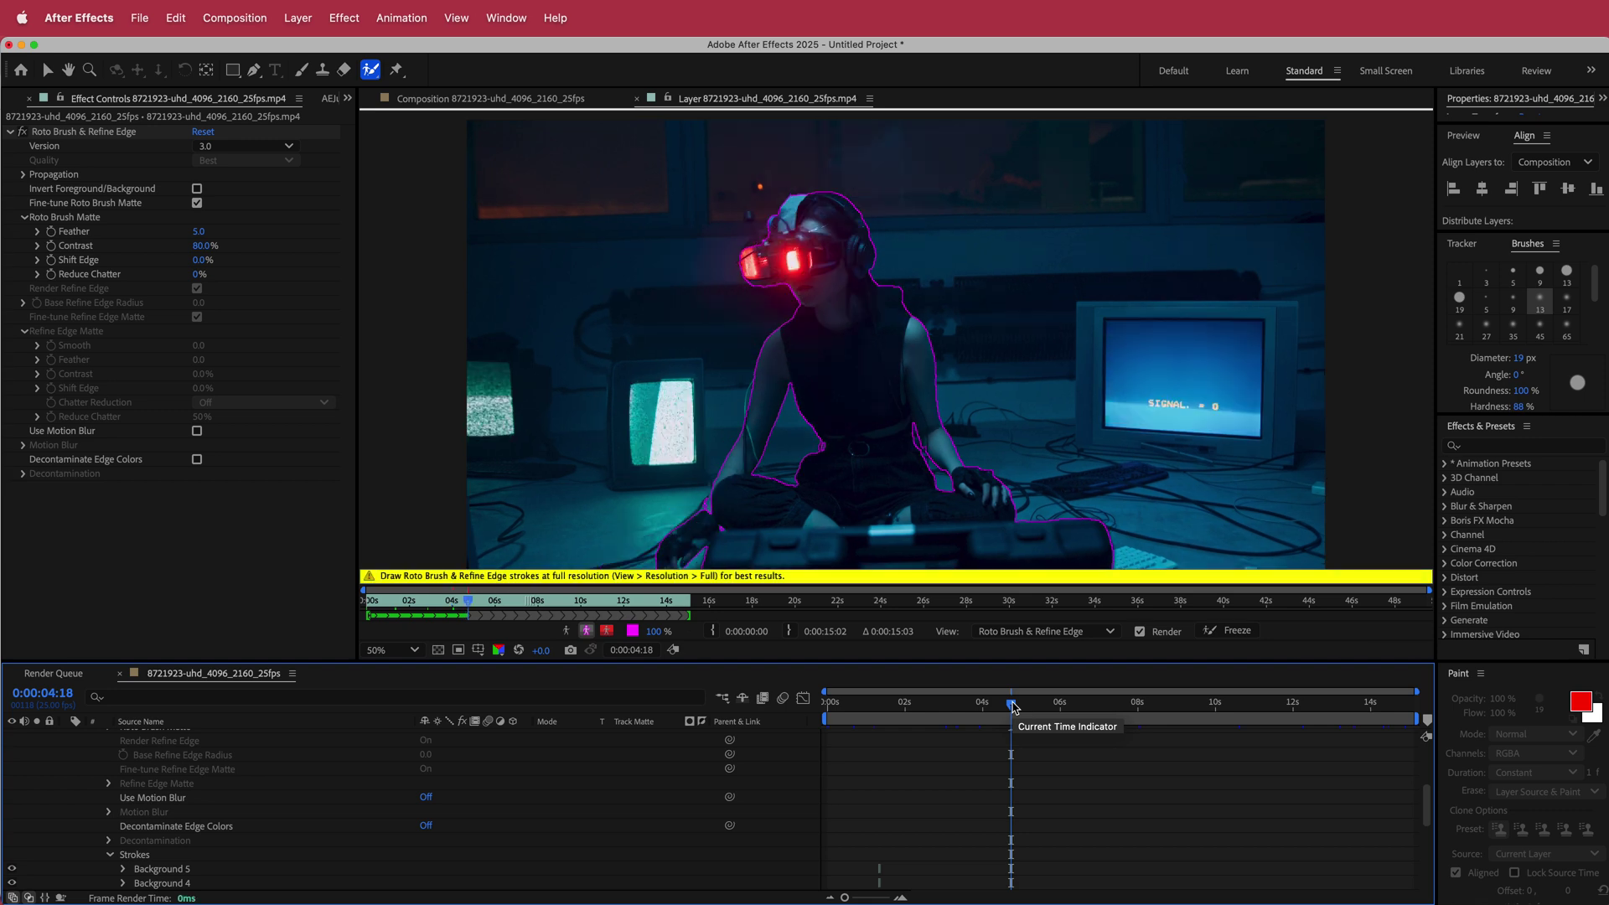
drag(1013, 709, 1107, 708)
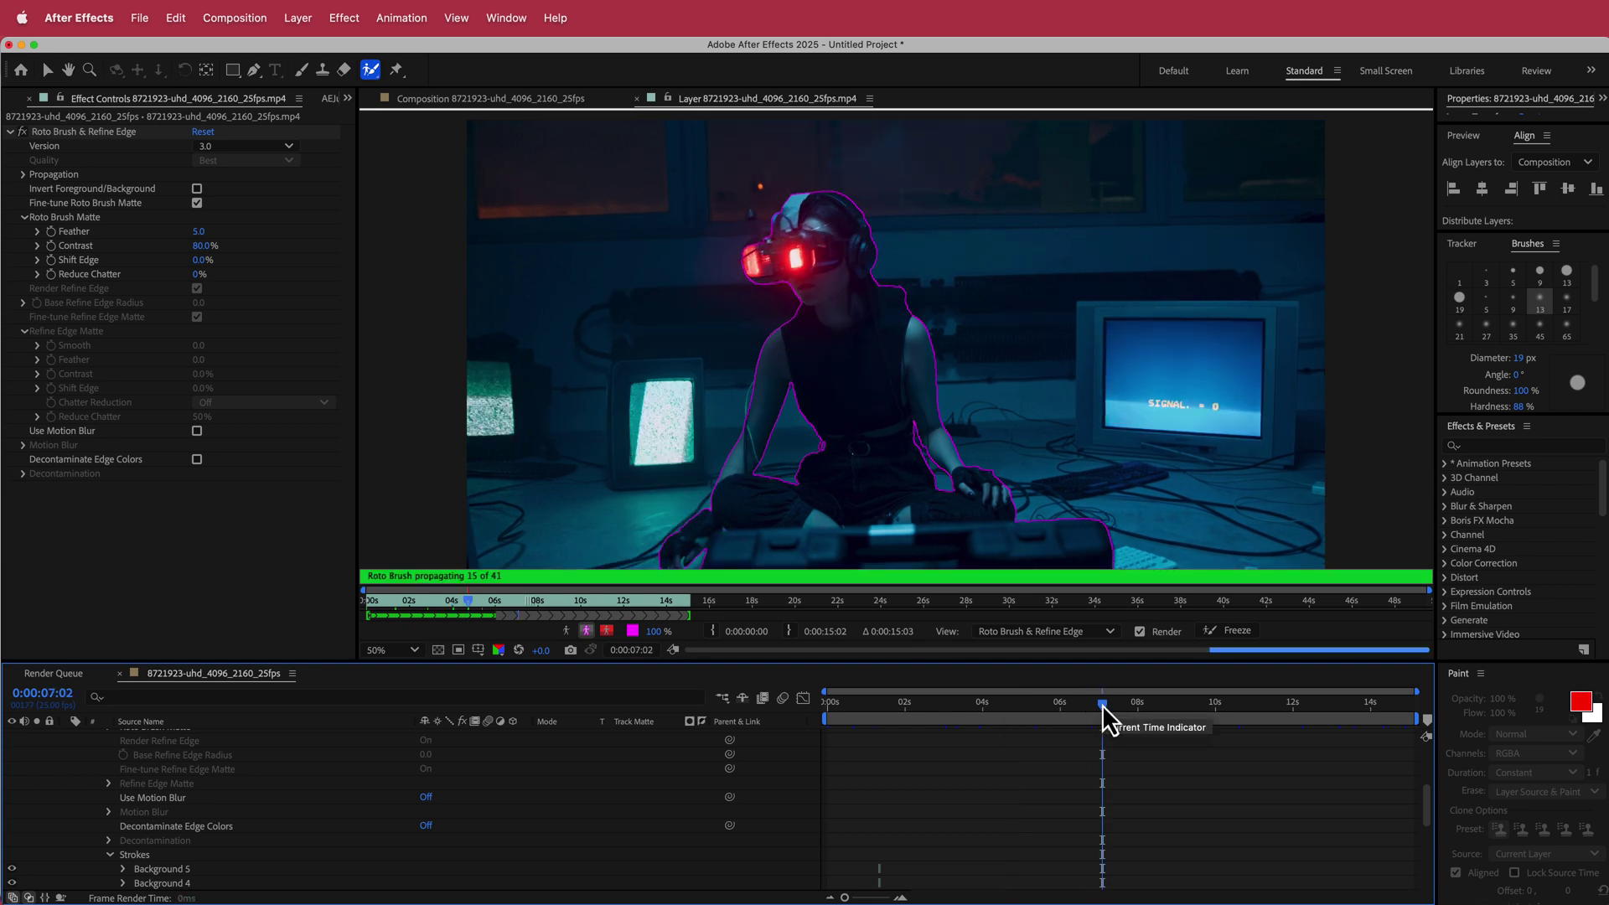
drag(1016, 380, 1035, 381)
click(917, 709)
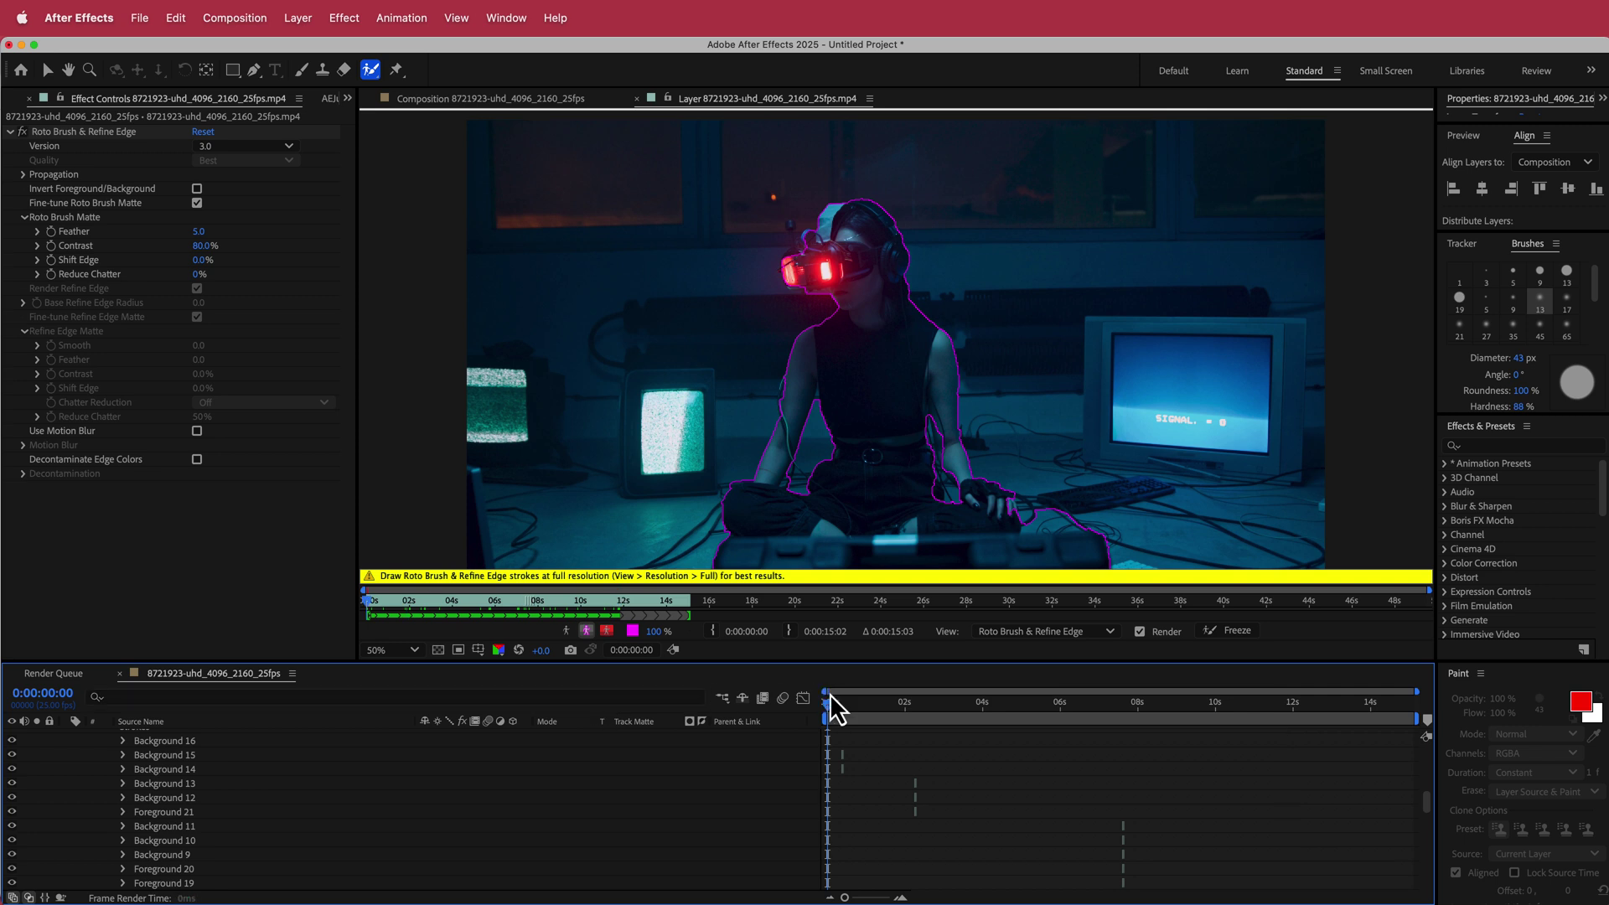
click(1240, 634)
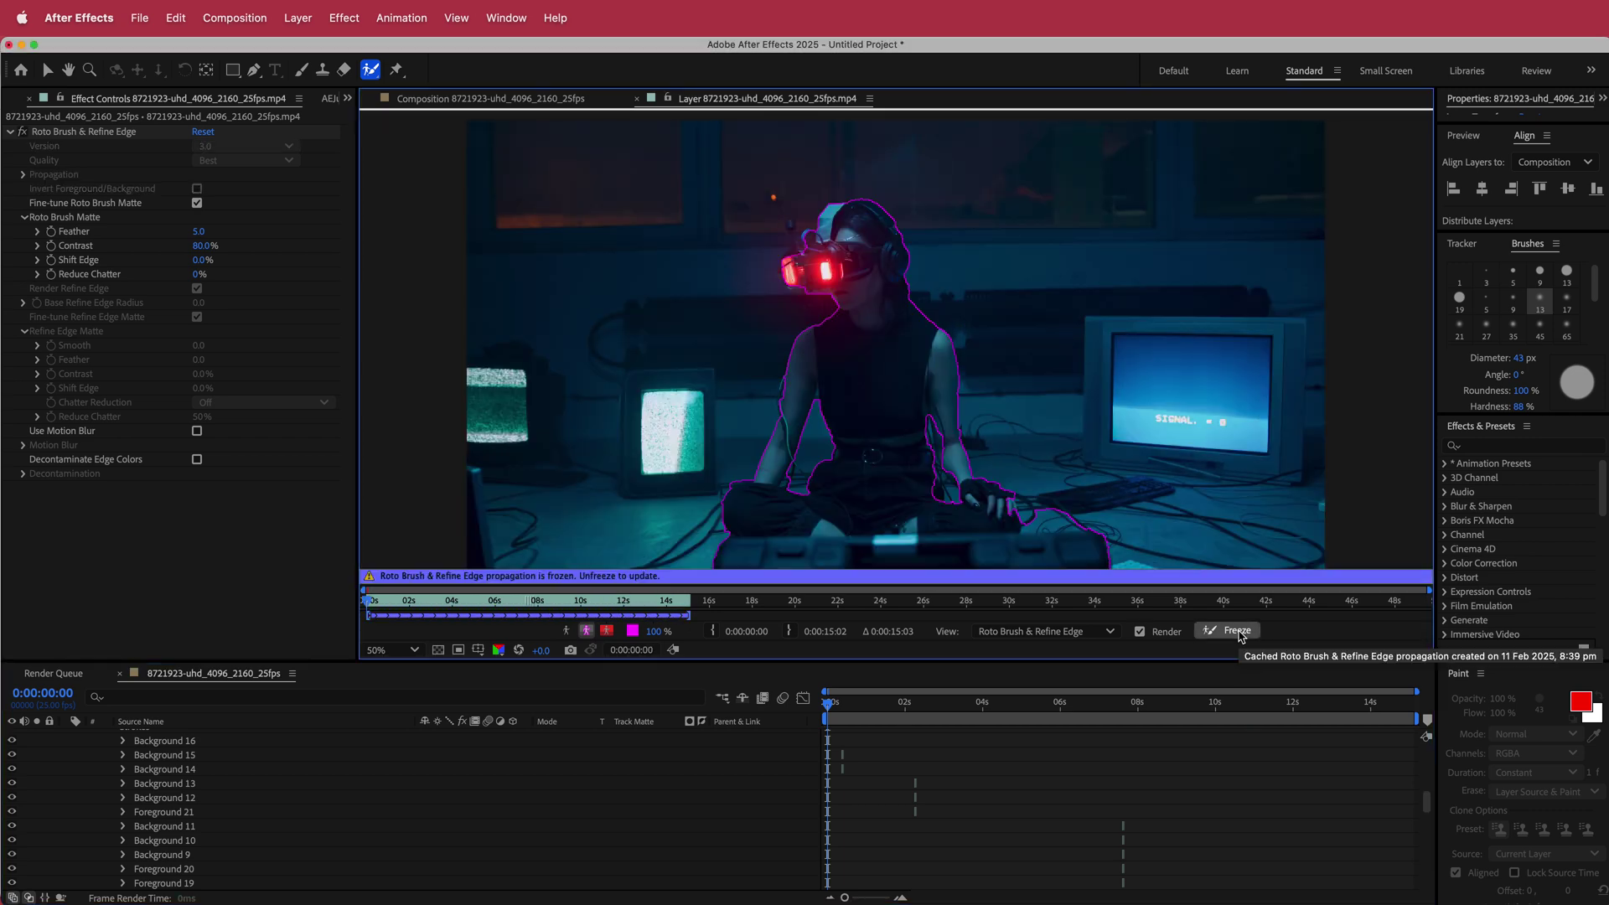
Step: Back in the composition, hide the background copy to review the isolated woman, then show it again
click(494, 101)
scroll(247, 754, up, 3)
click(65, 737)
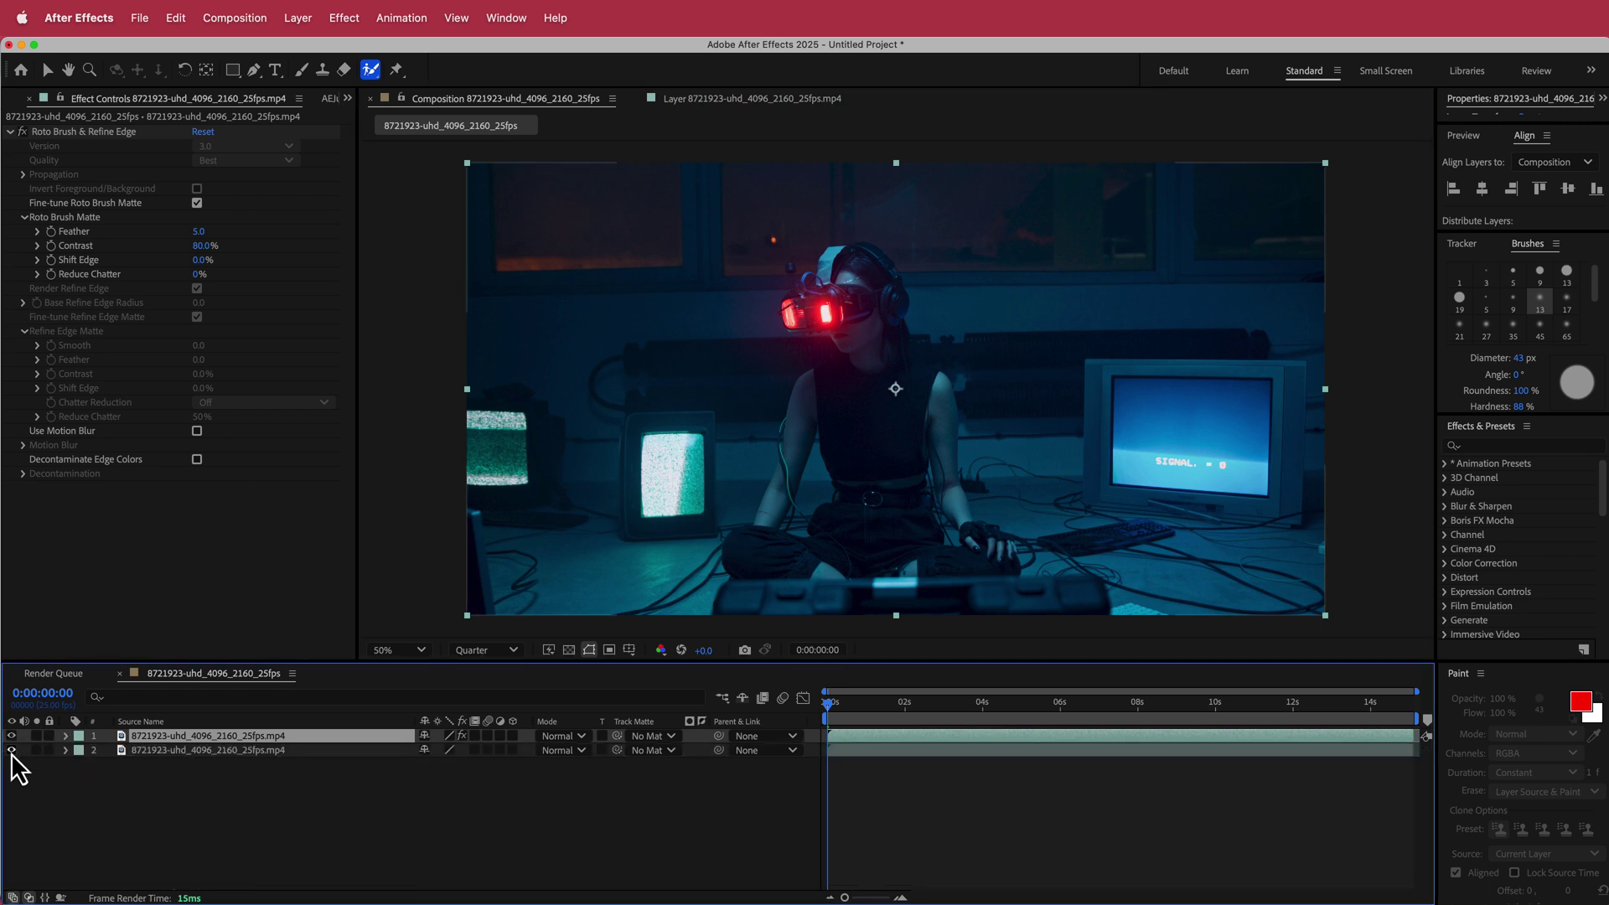
click(12, 751)
drag(834, 723, 905, 713)
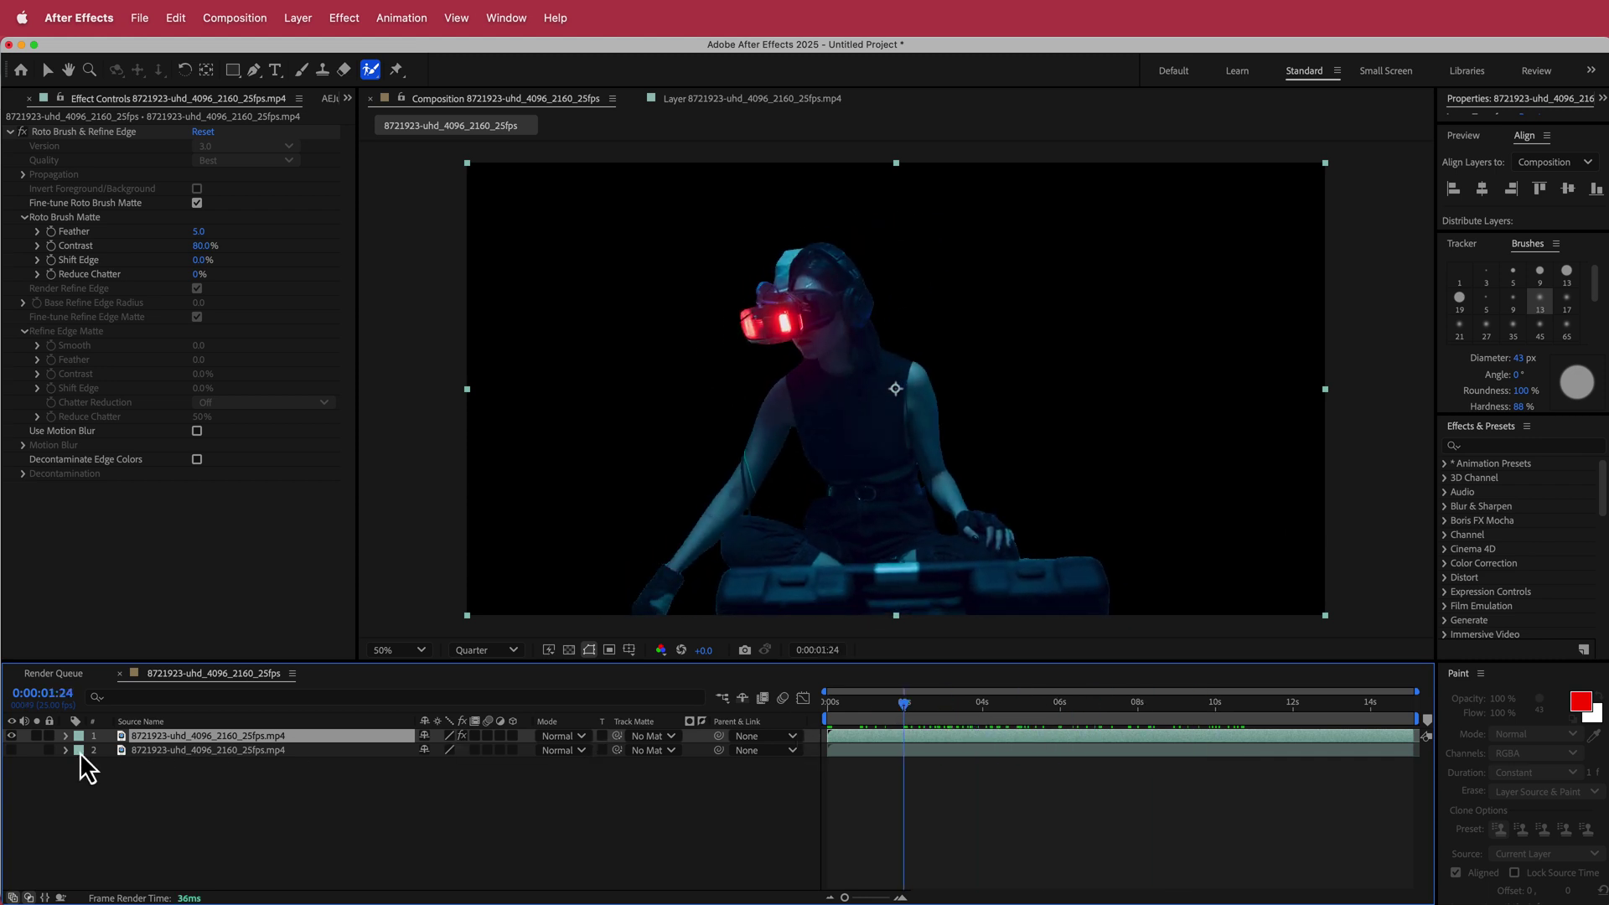
click(11, 750)
Step: Set the Roto Brush matte Feather to 15 and Shift Edge to 100%
click(198, 232)
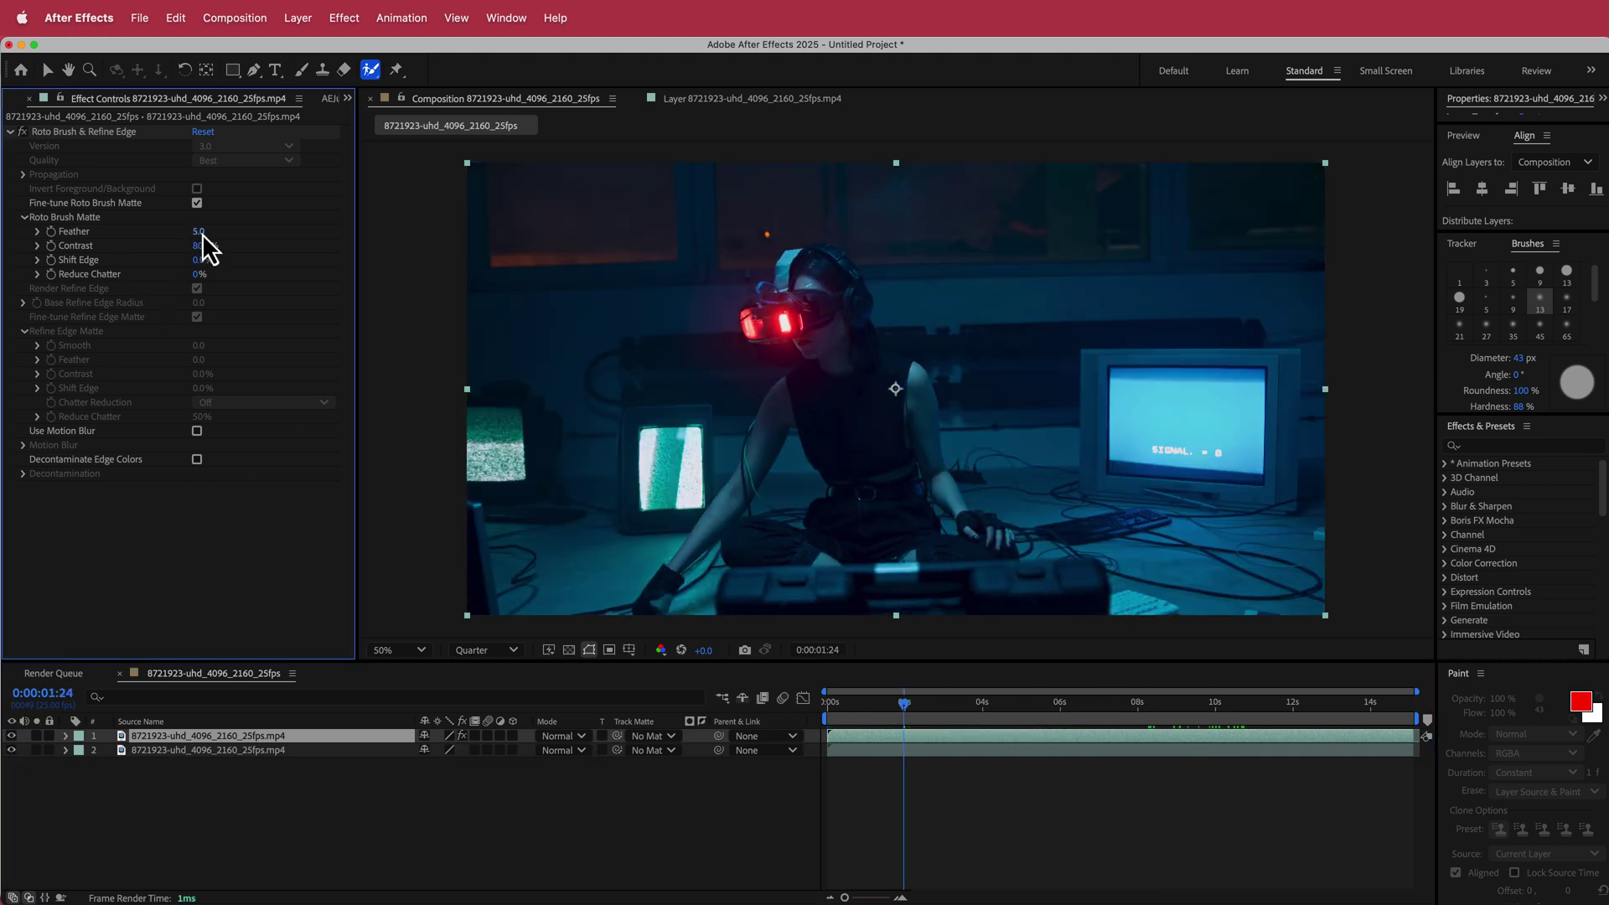
text(15)
key(Return)
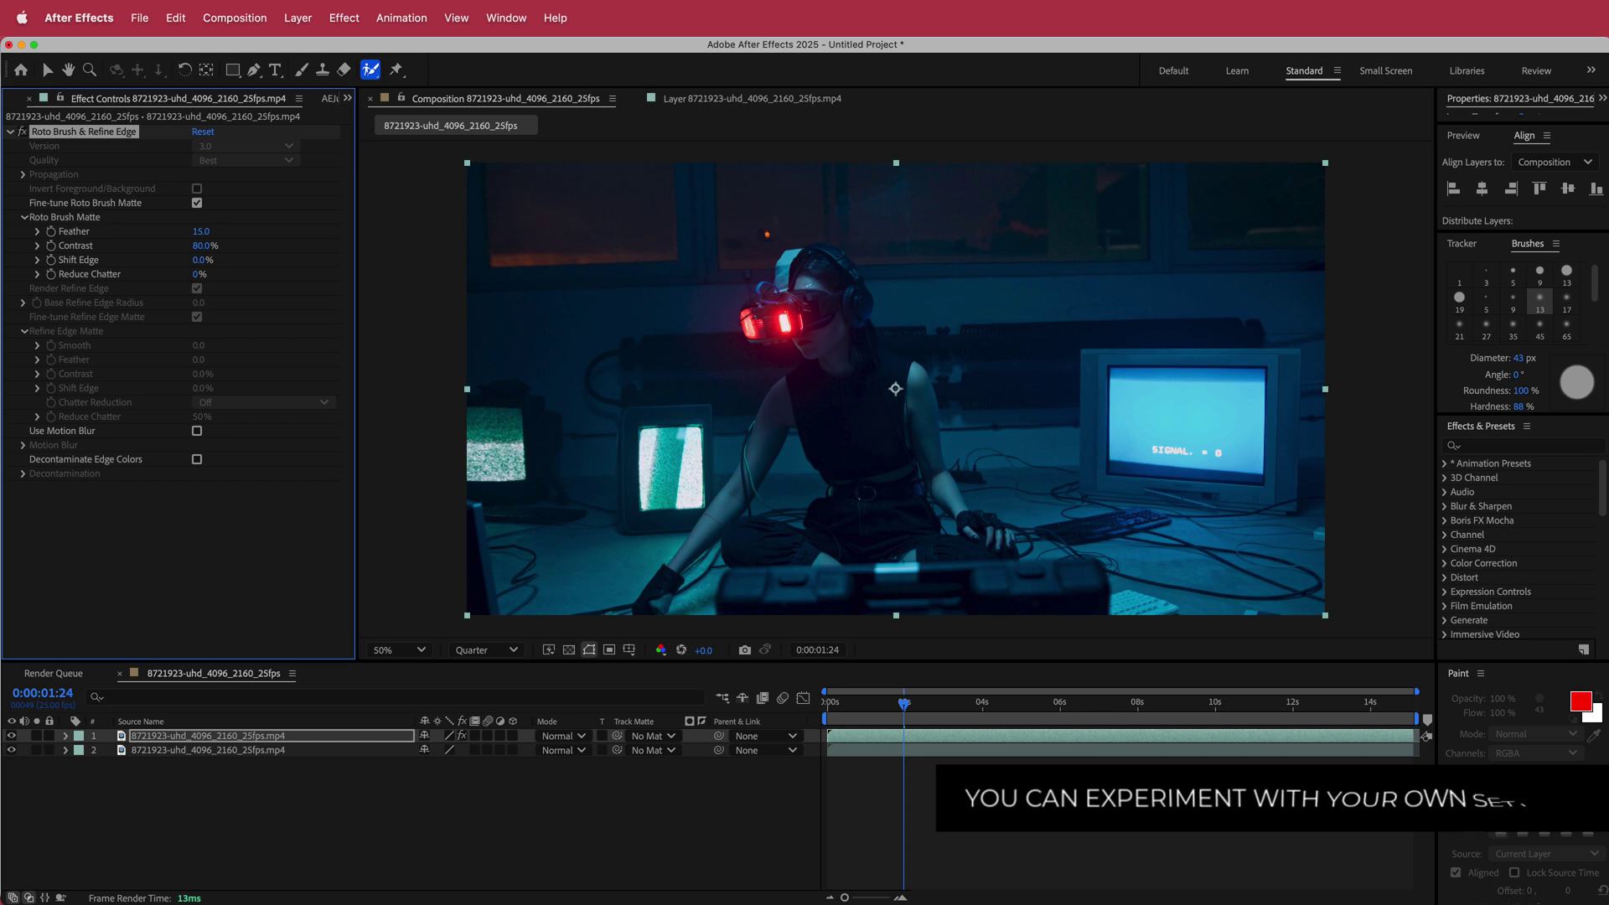
drag(909, 711, 1040, 711)
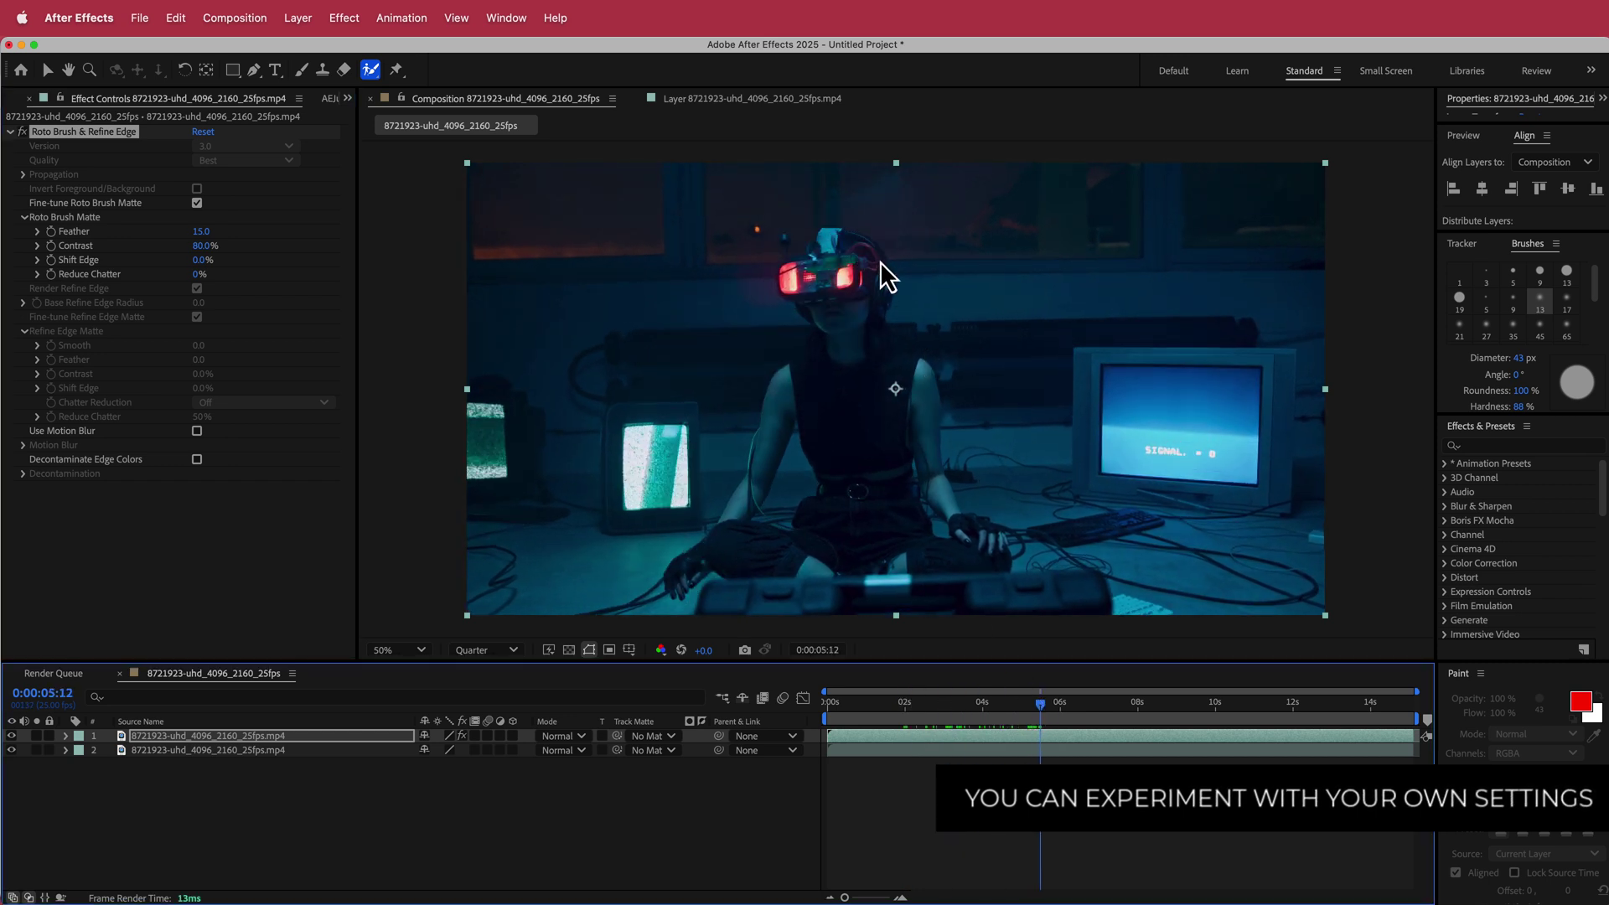
drag(201, 260, 286, 258)
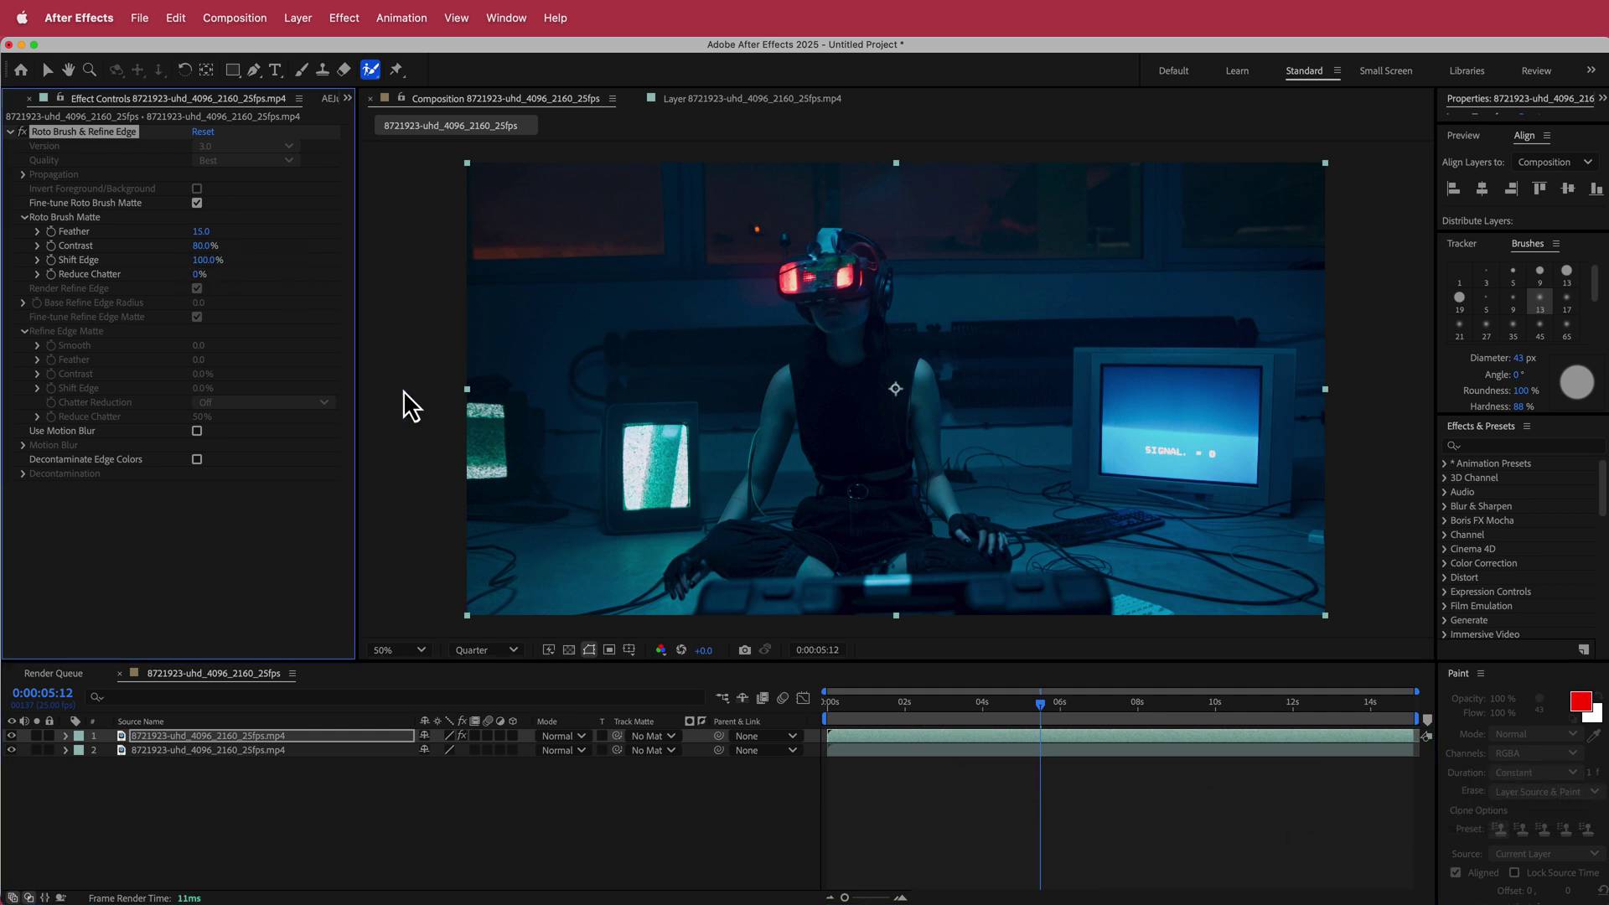
click(12, 755)
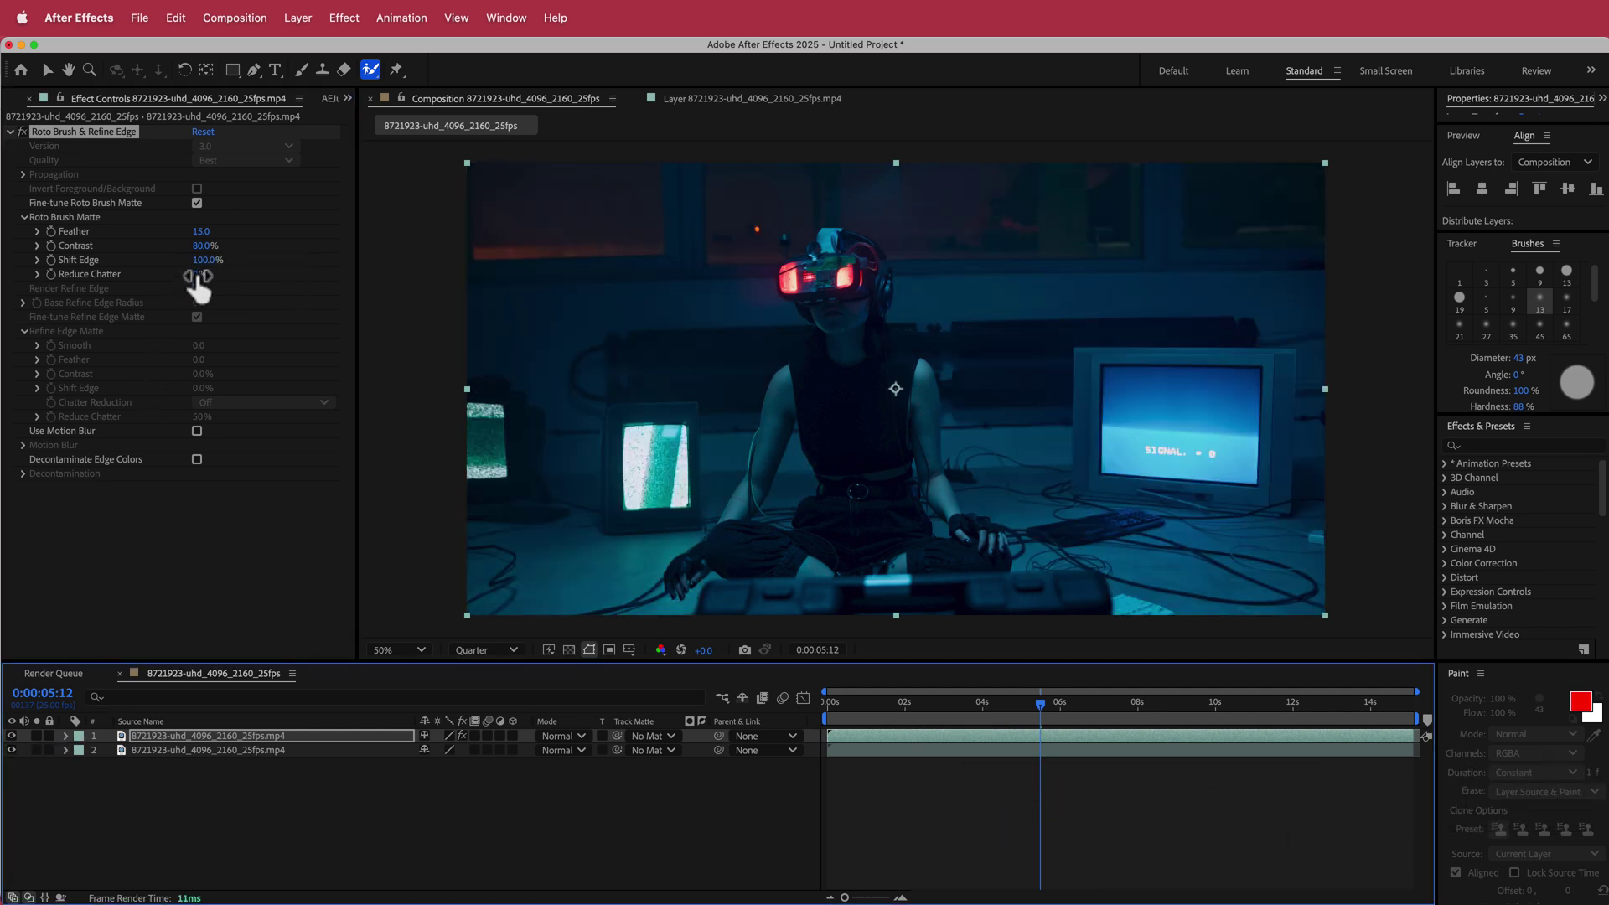
click(280, 485)
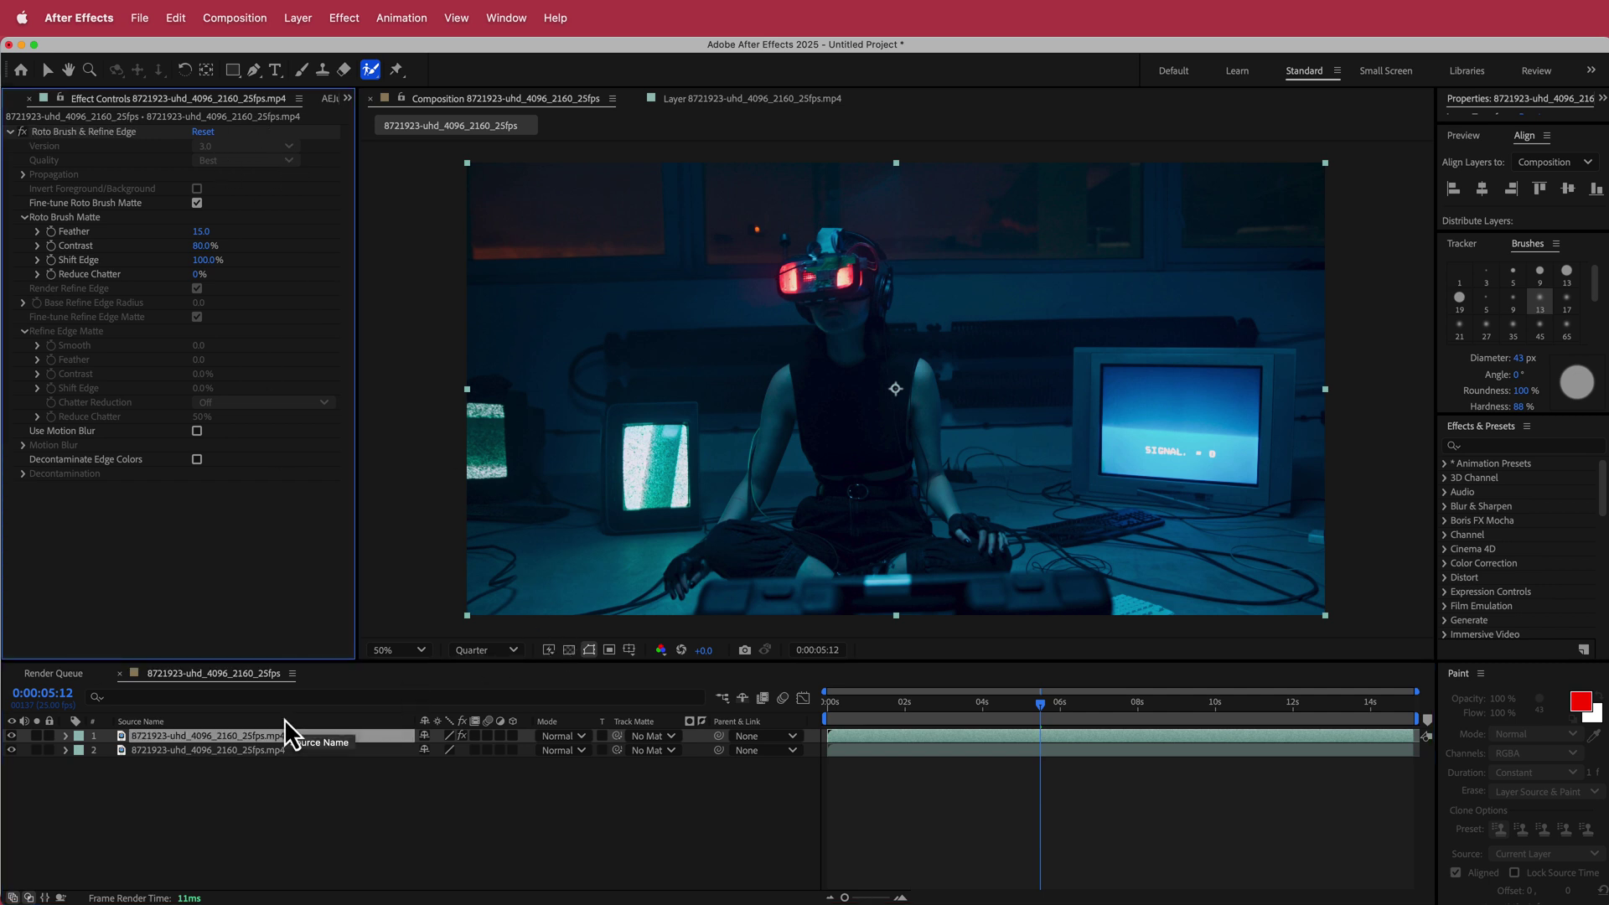
click(507, 826)
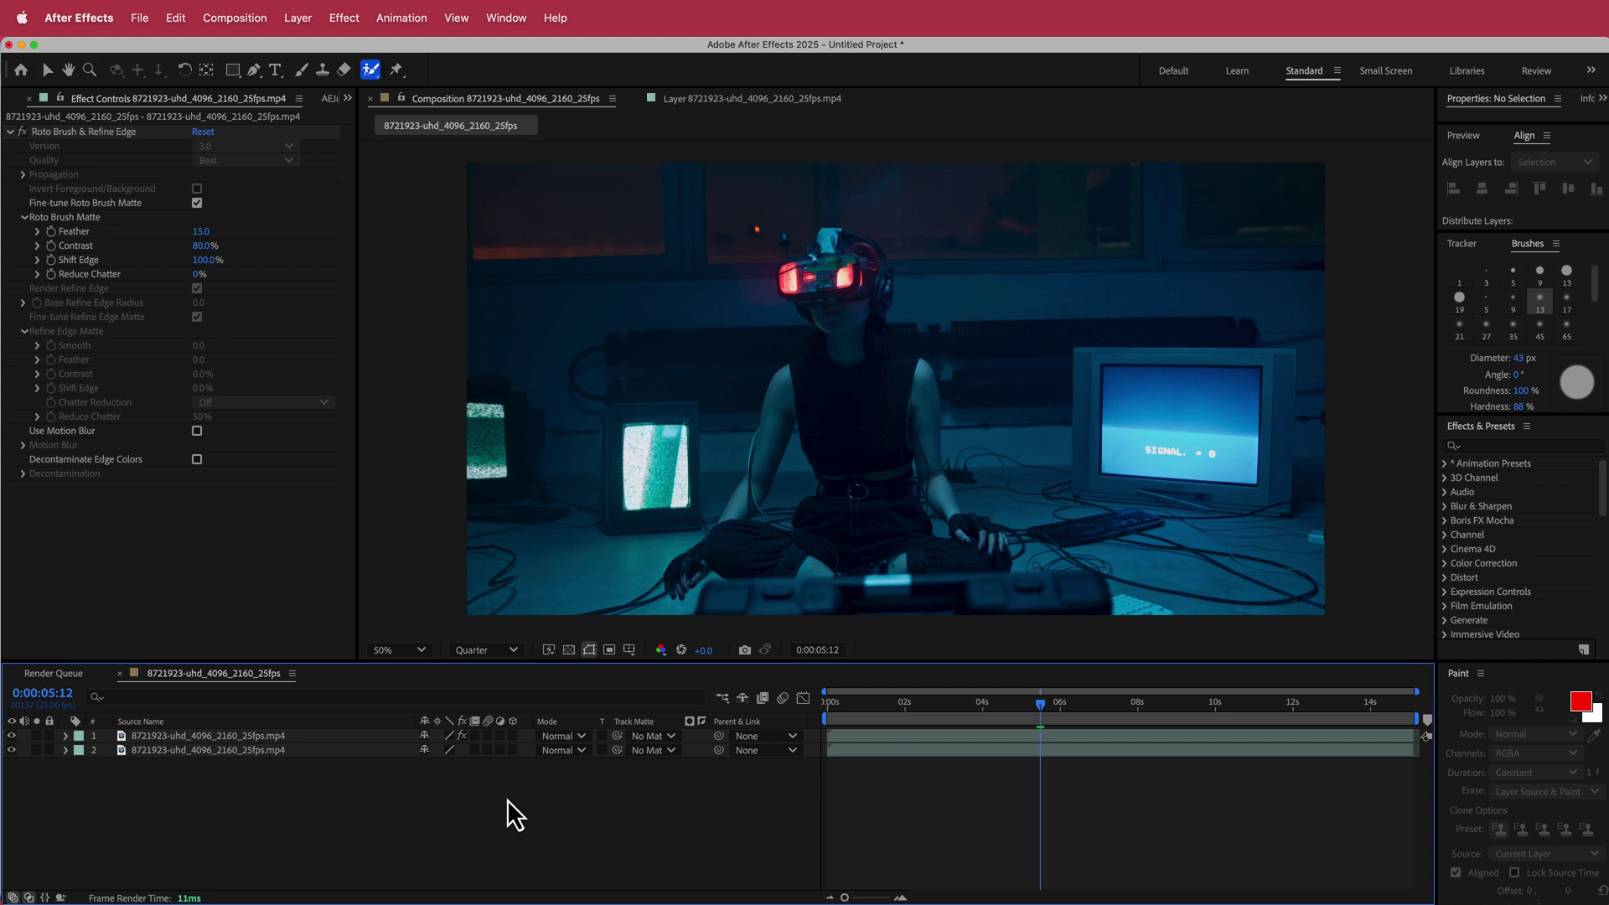
right_click(531, 779)
Step: Add an adjustment layer with an S-shaped Curves grade and move it below the top video layer
mouse_move(586, 781)
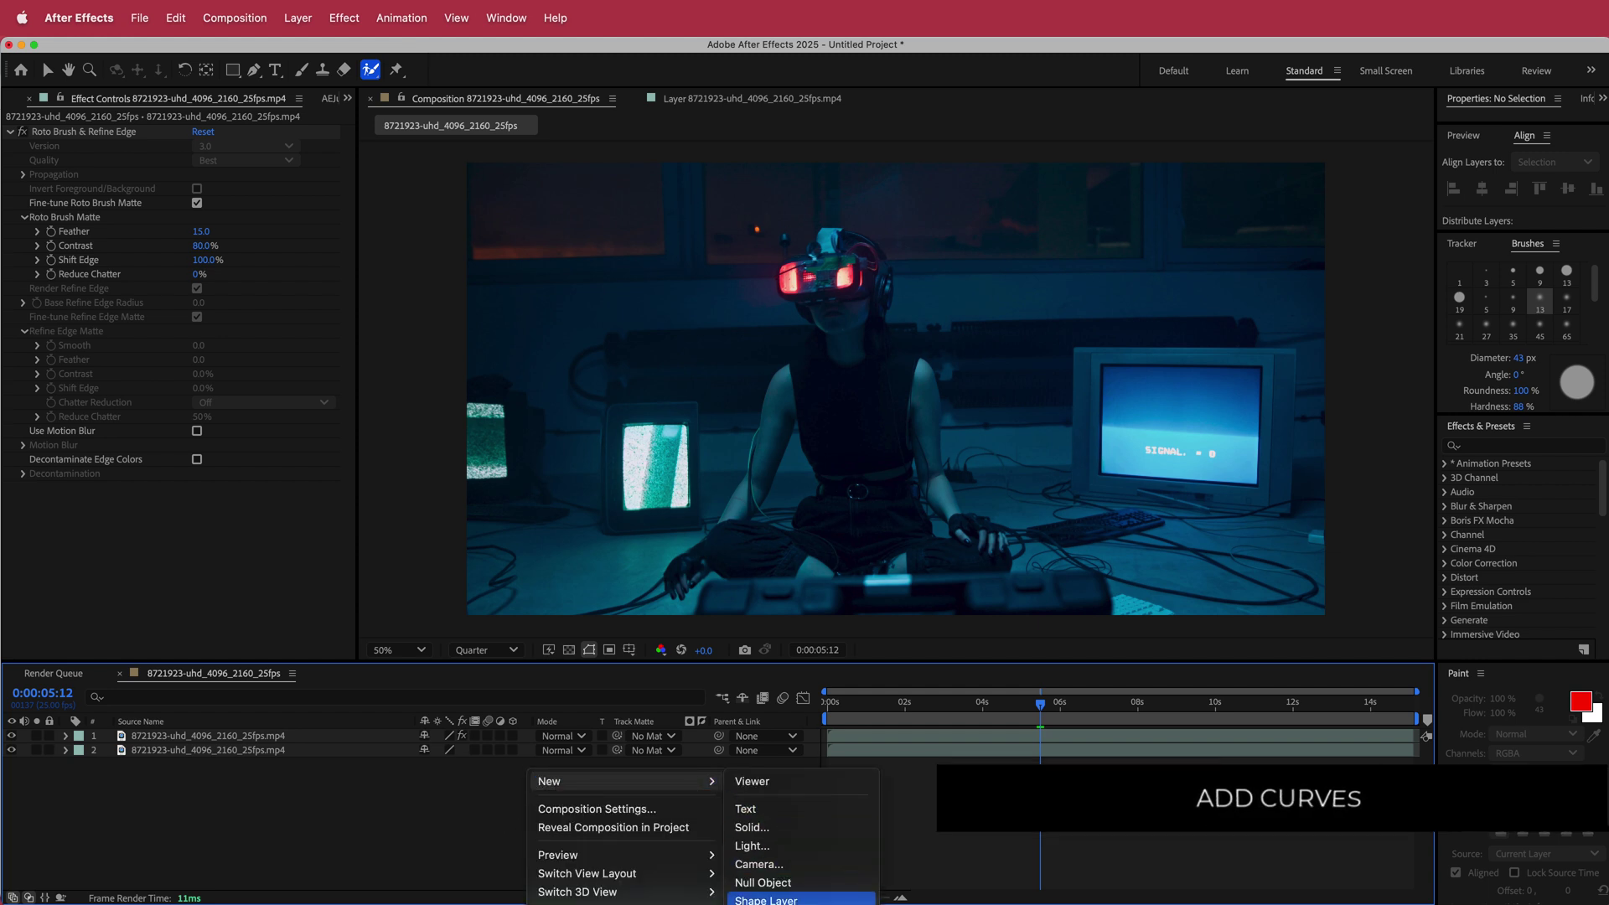
click(758, 888)
key(ctrl+space)
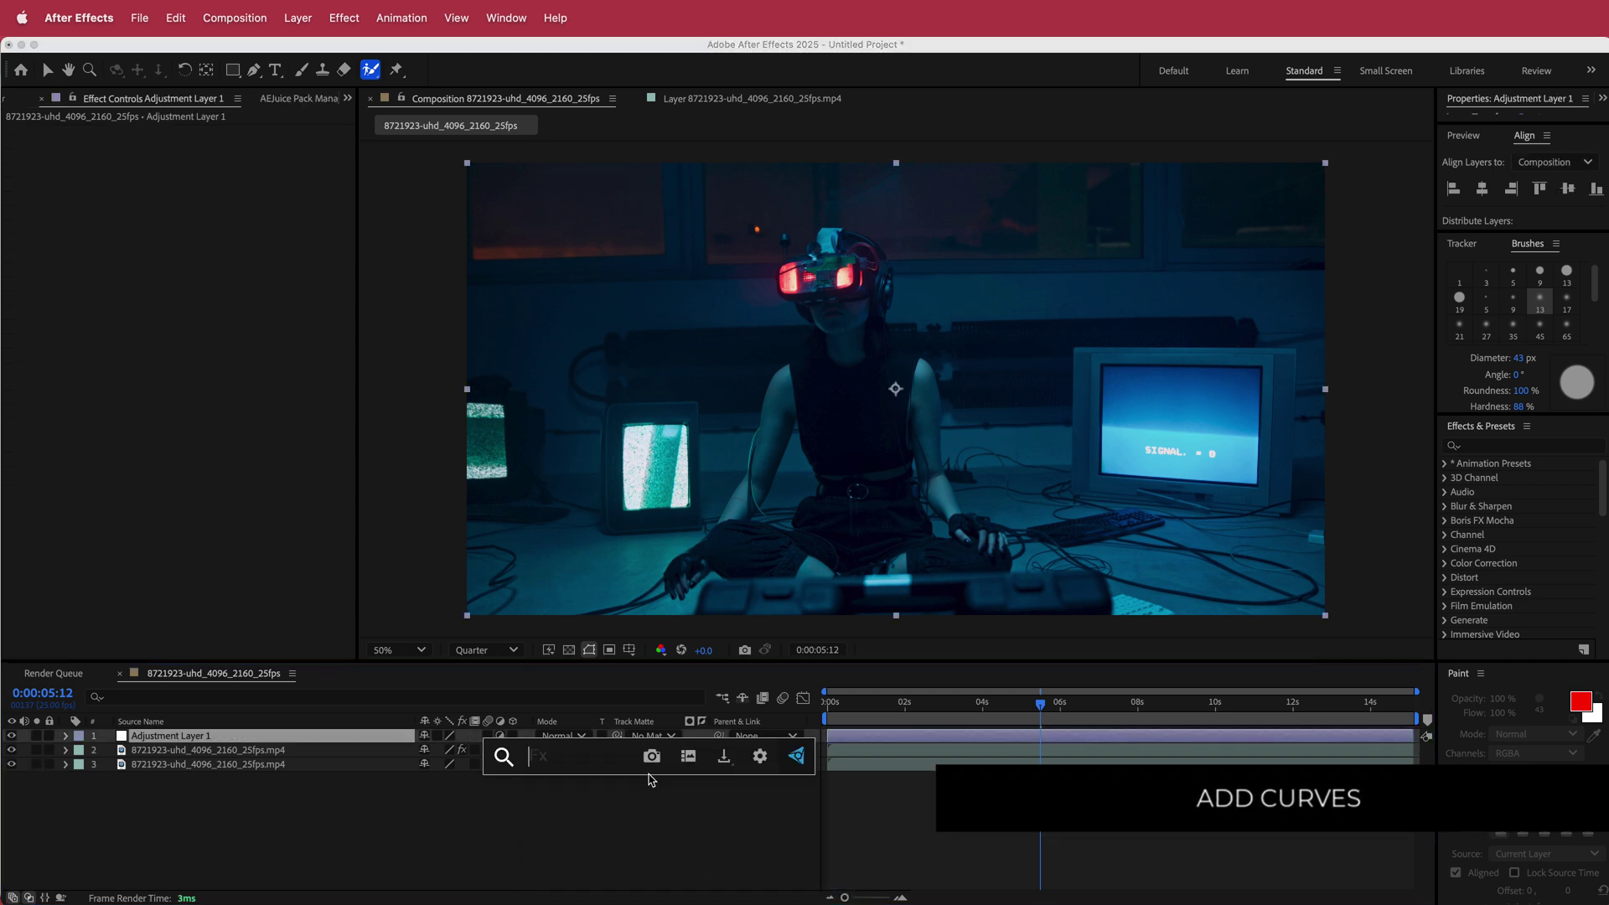
text(curv)
key(Return)
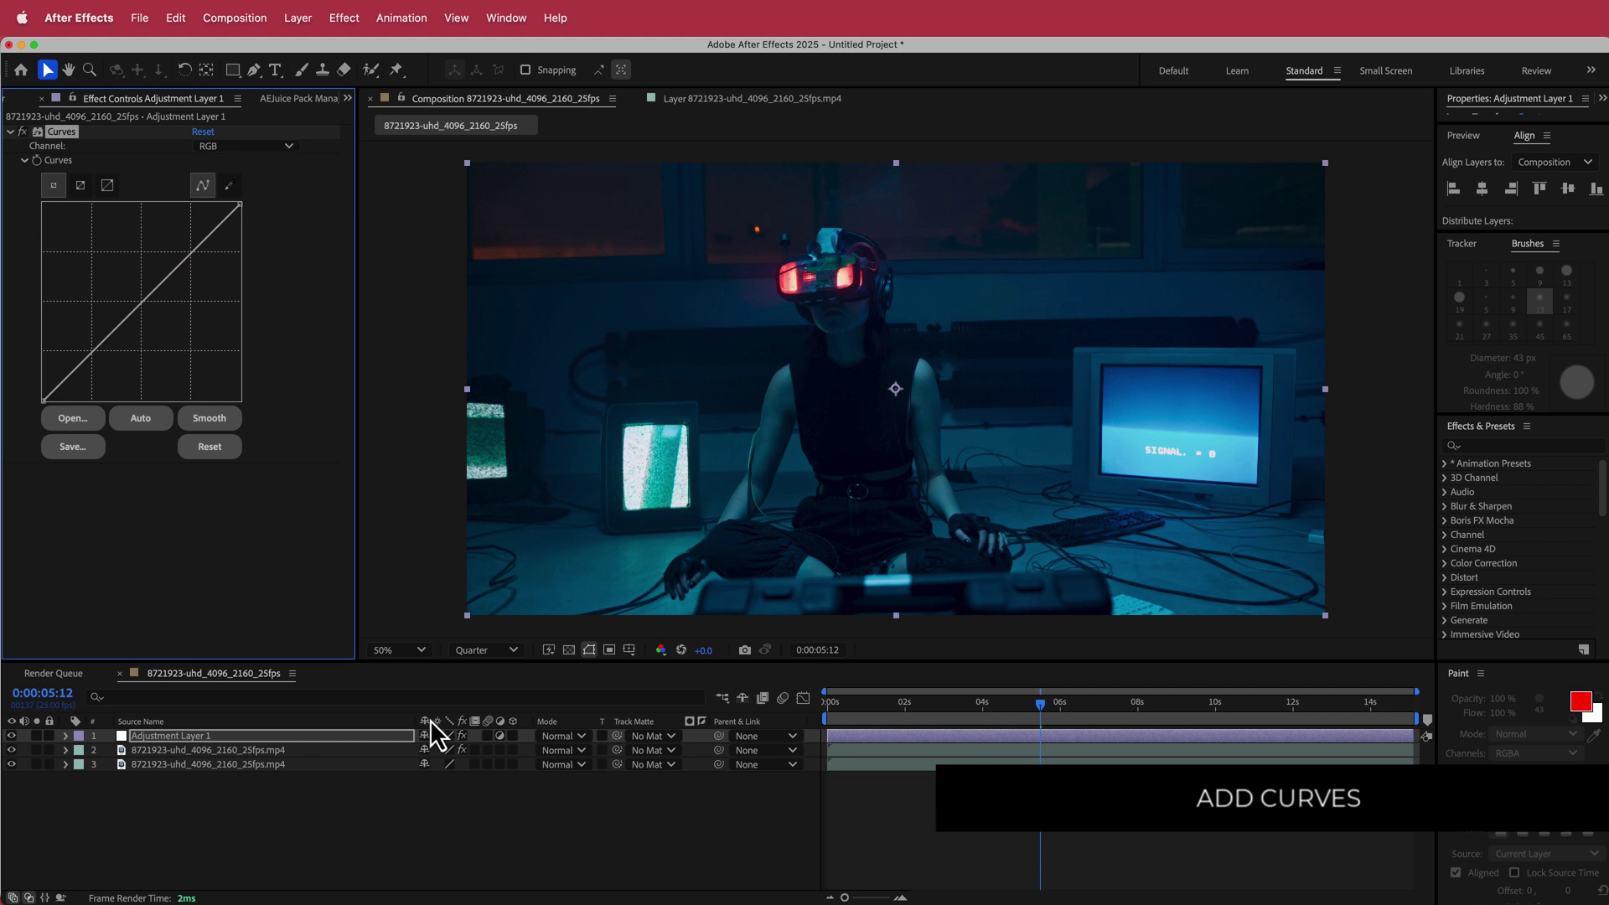
drag(94, 353, 141, 325)
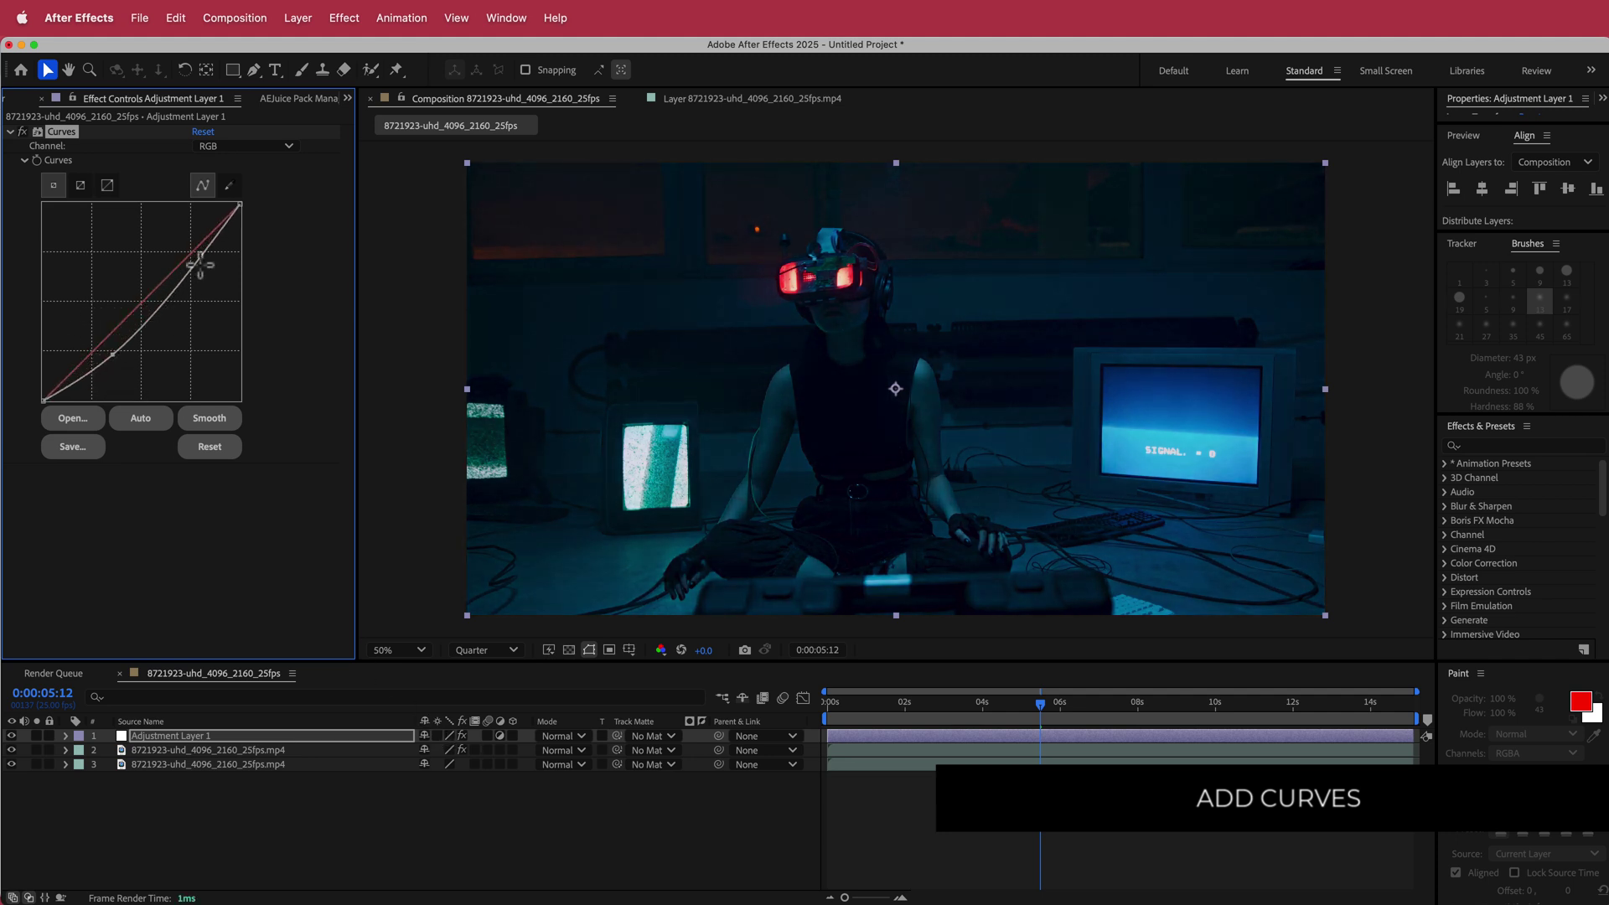
drag(200, 264, 182, 244)
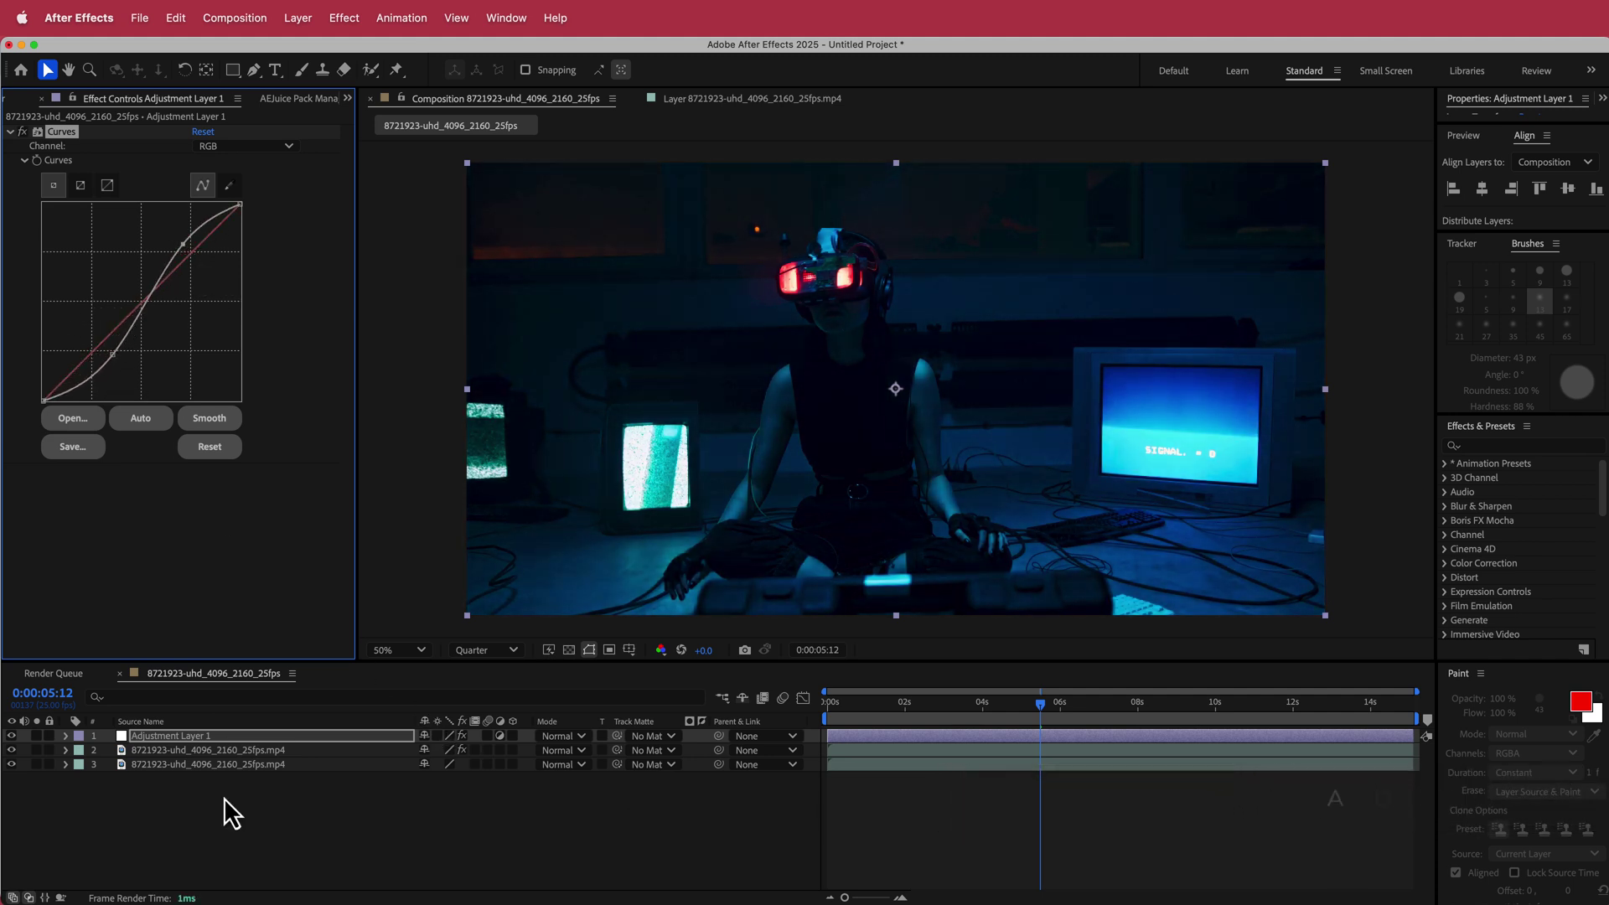
drag(213, 738, 219, 756)
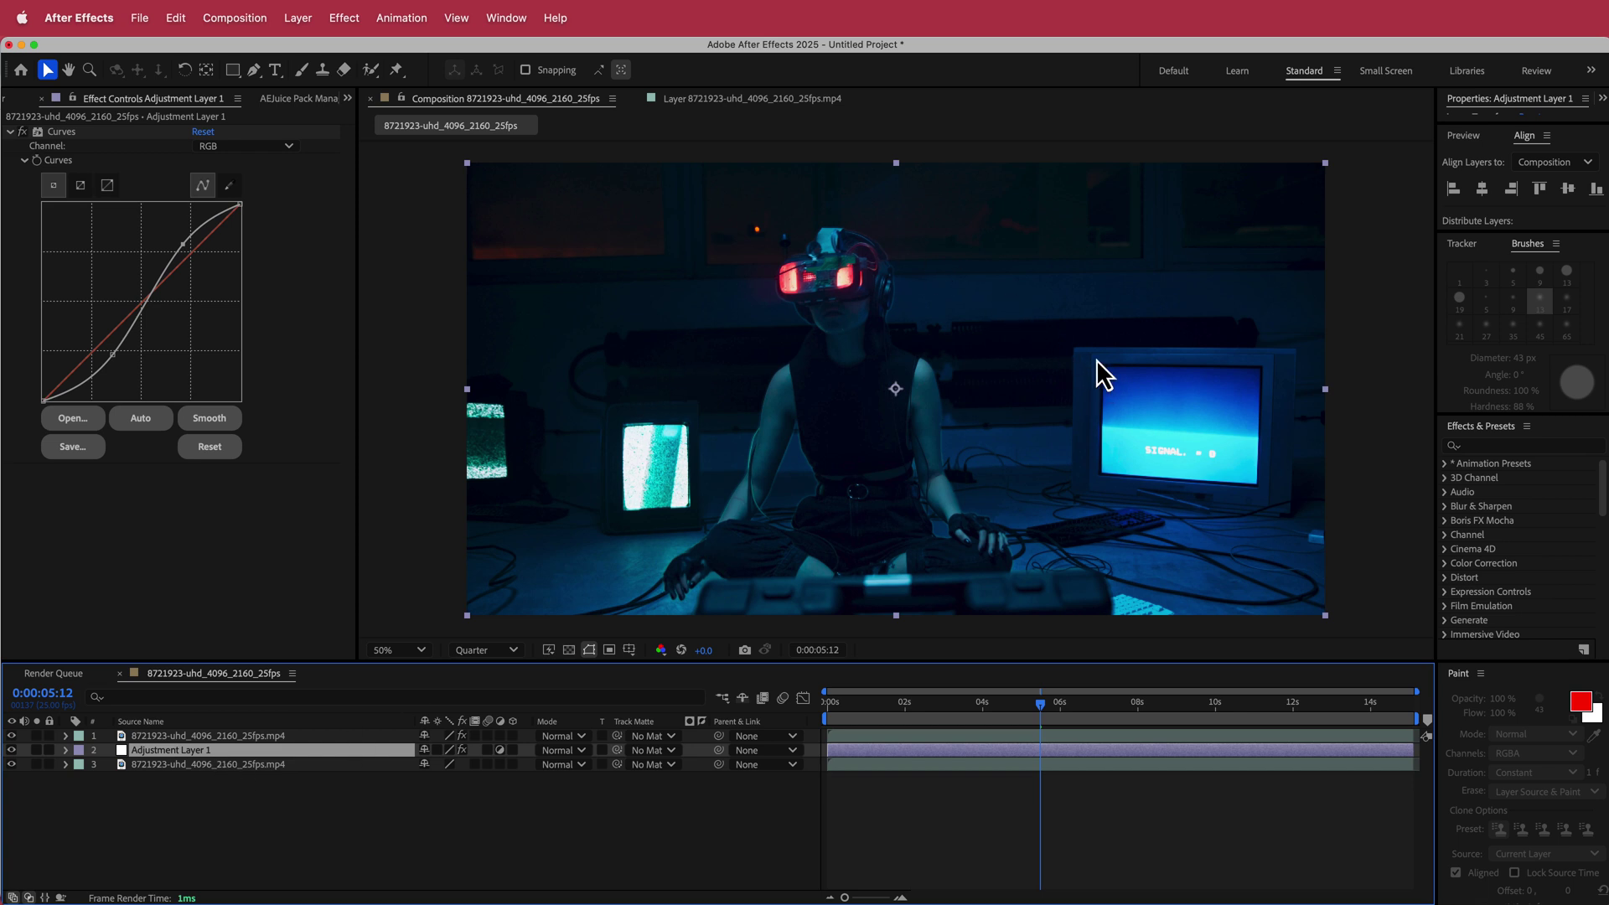
right_click(674, 792)
Step: Create a FUTURE text layer and drag it to the centre of the frame
mouse_move(721, 806)
click(901, 833)
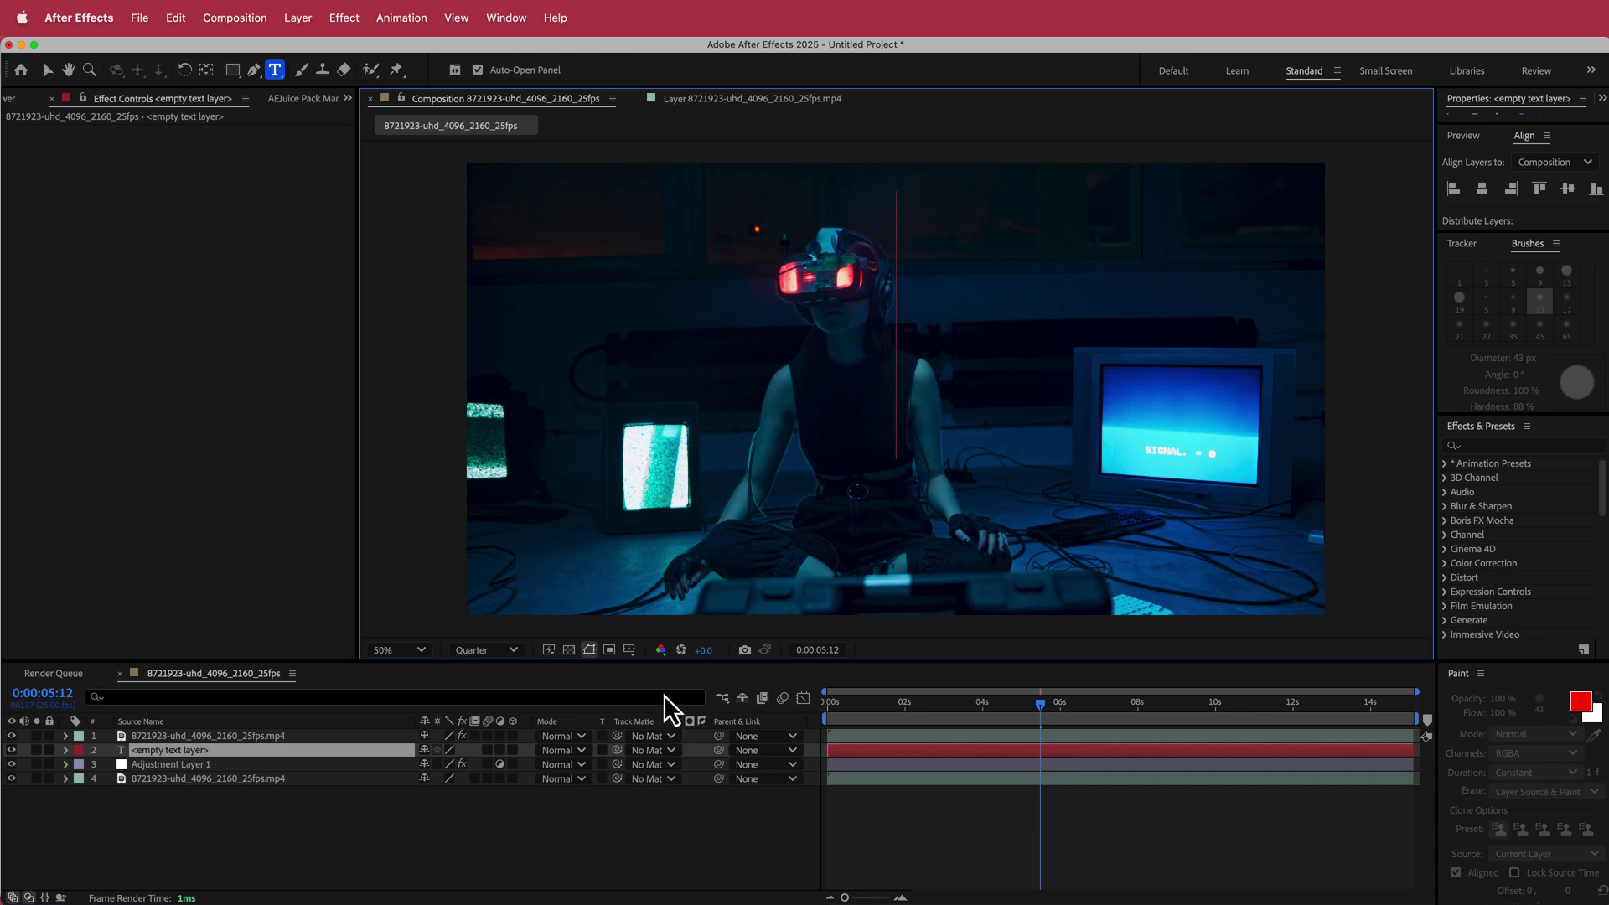
text(FUTURE)
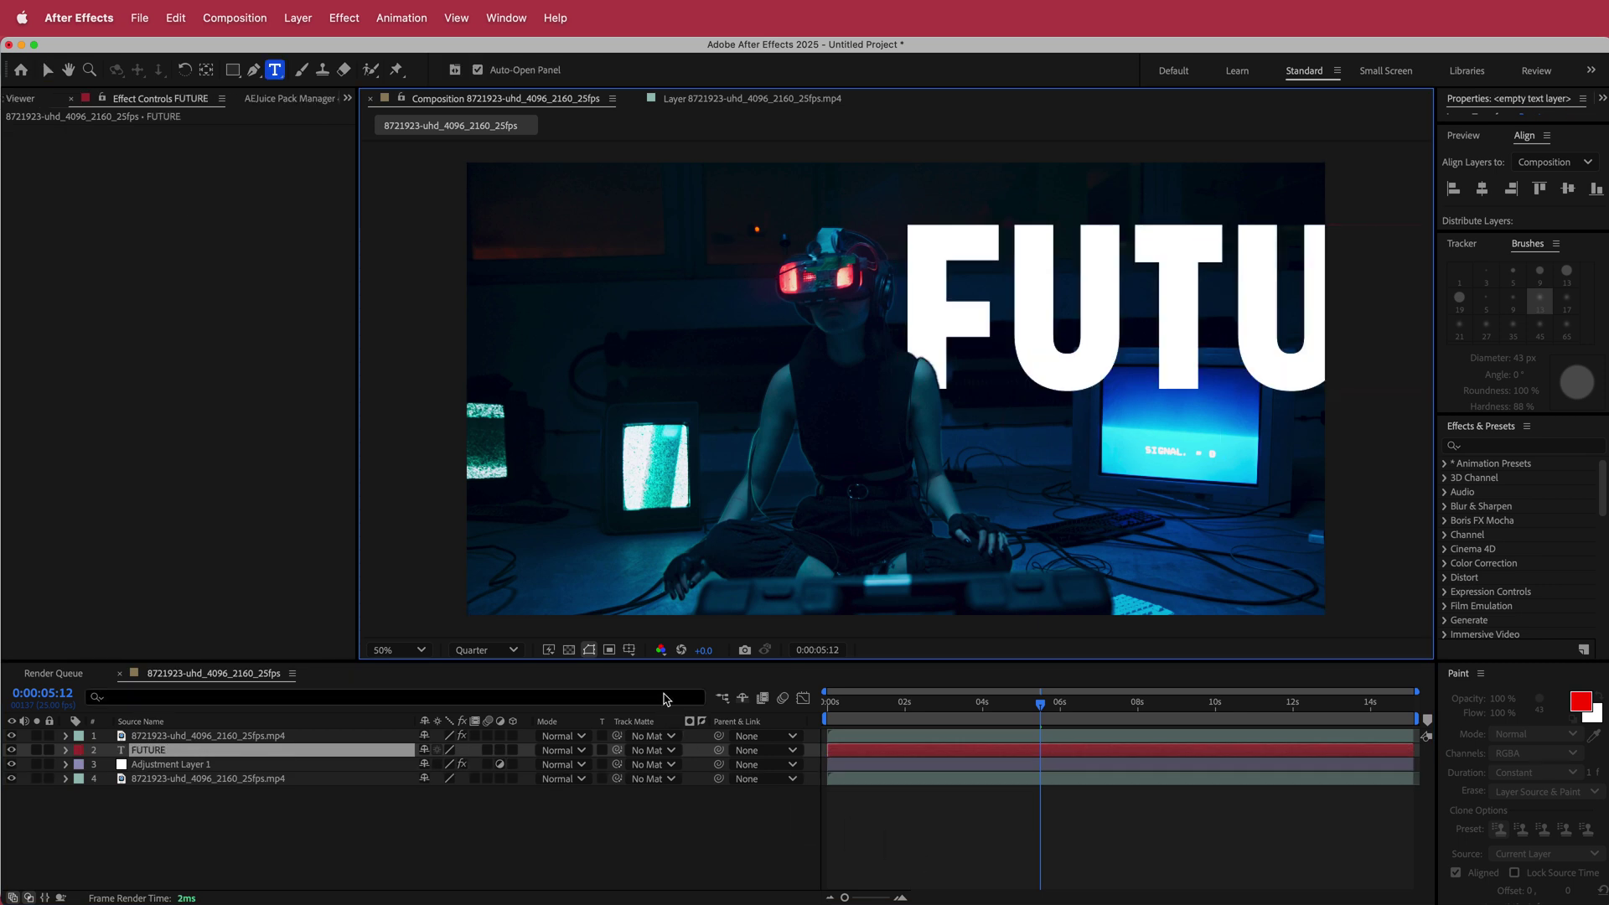
click(206, 842)
click(163, 752)
key(v)
drag(960, 272, 604, 273)
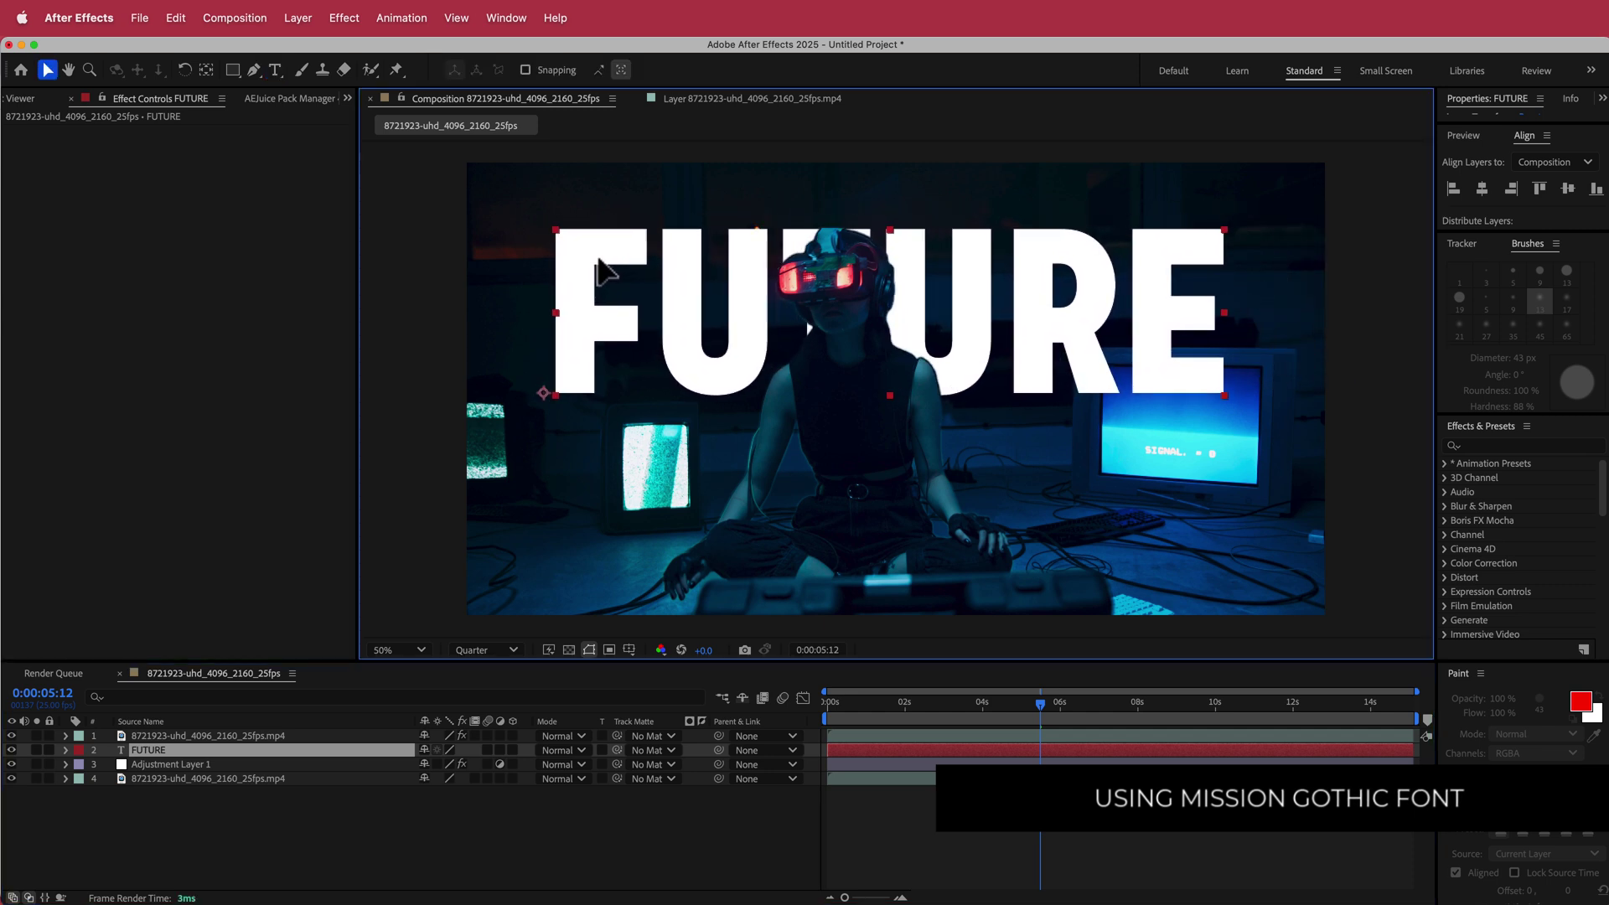
key(Return)
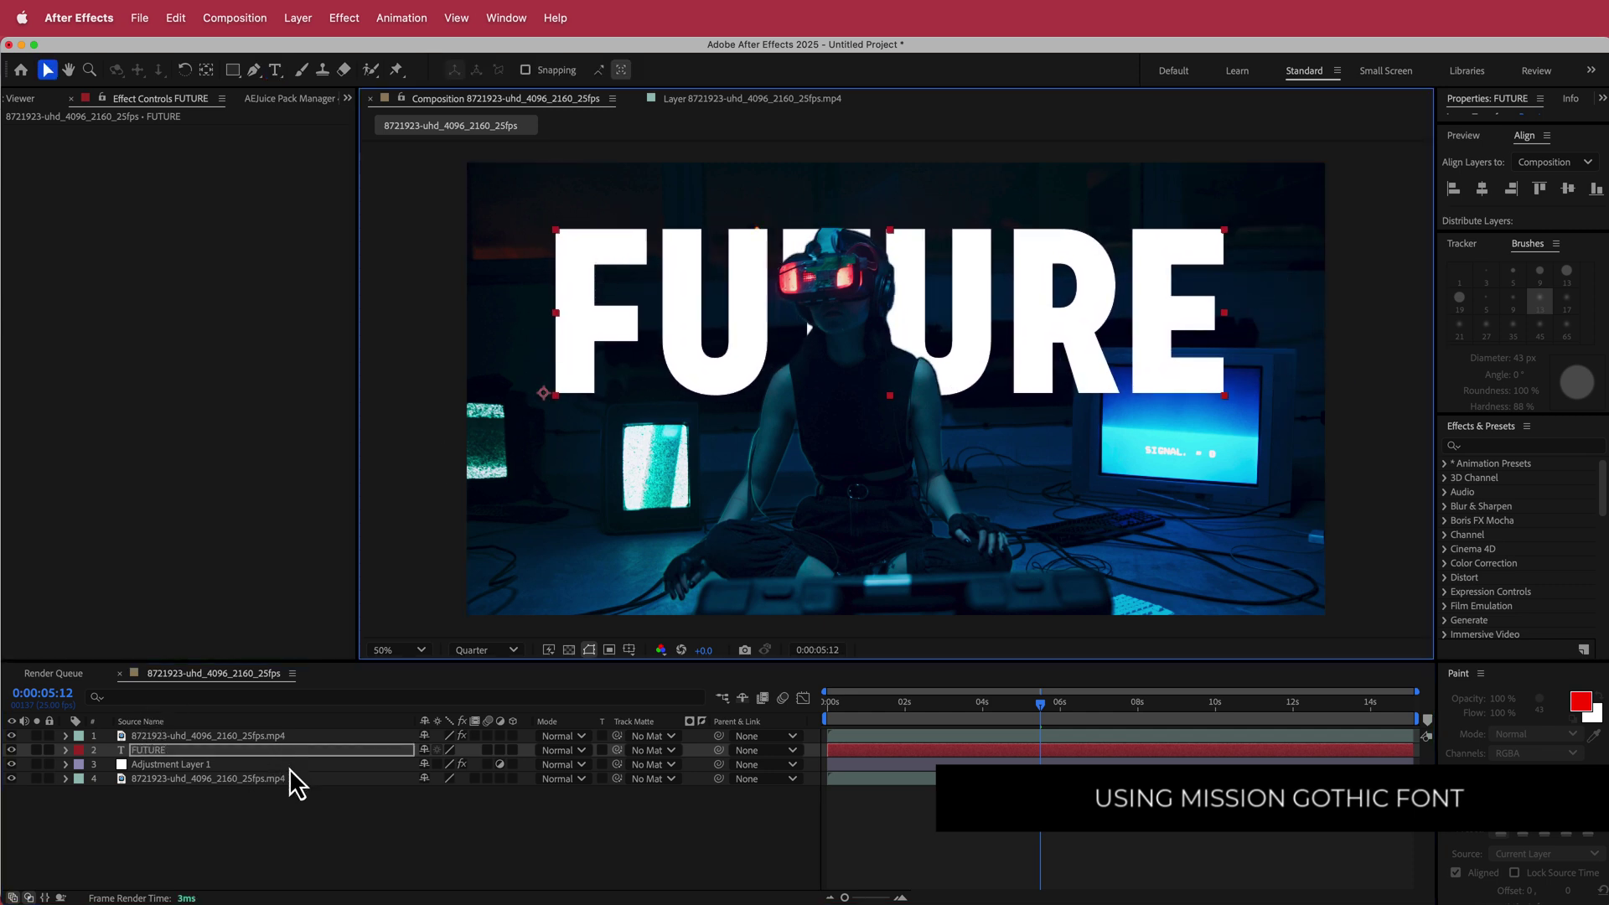
Step: Create a new white solid named E3D
mouse_move(648, 811)
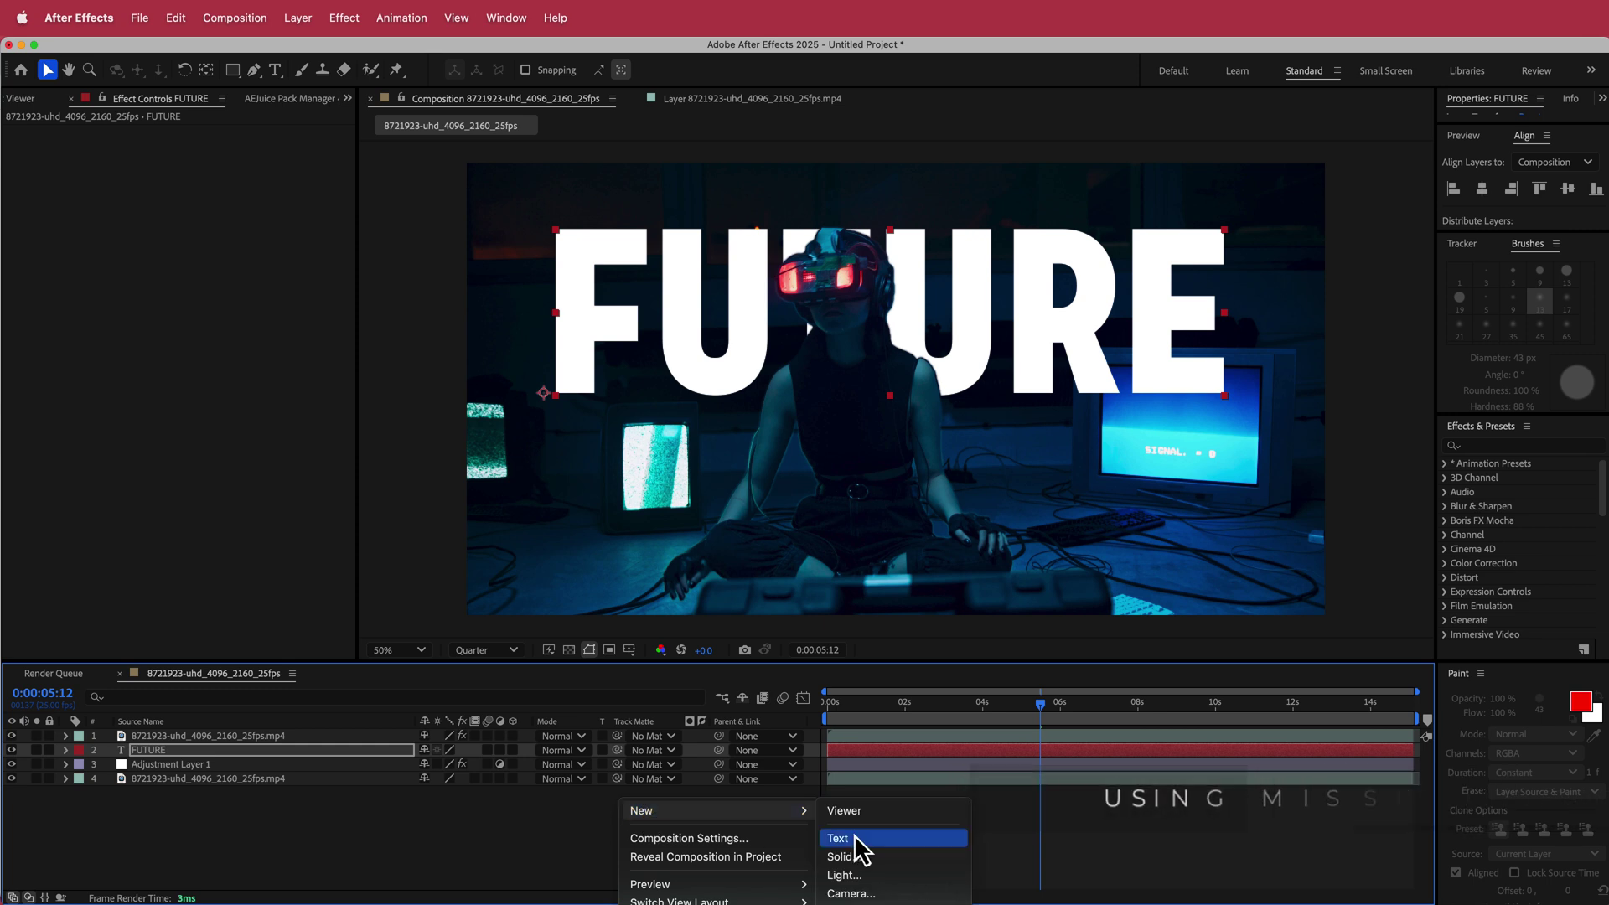
click(871, 863)
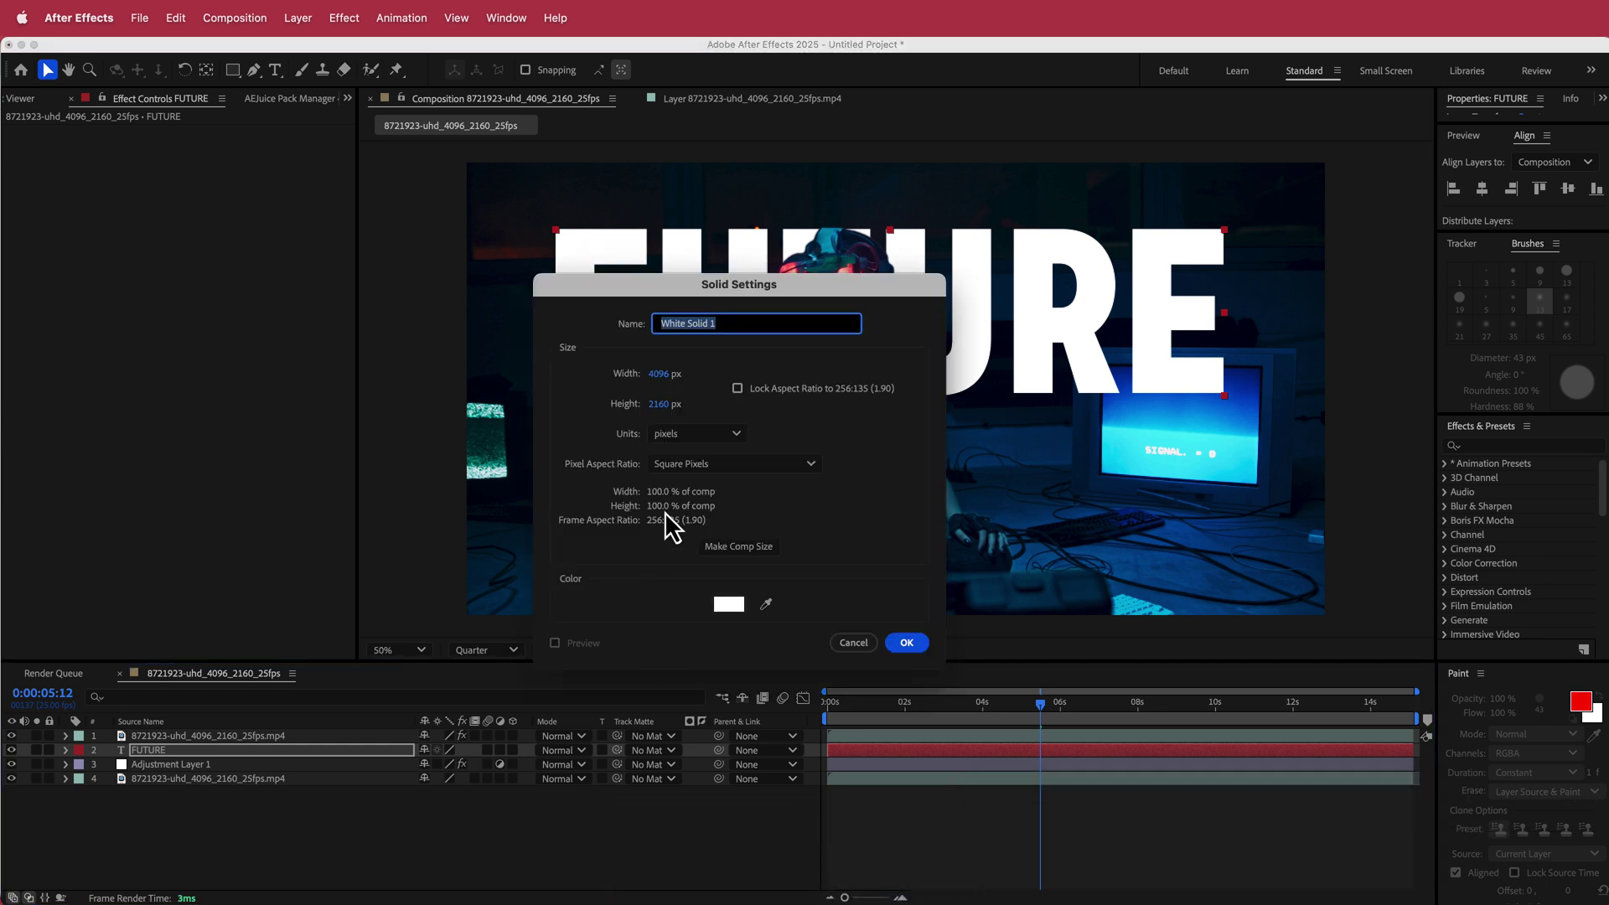
text(E#D)
key(BackSpace)
text(3D)
key(Return)
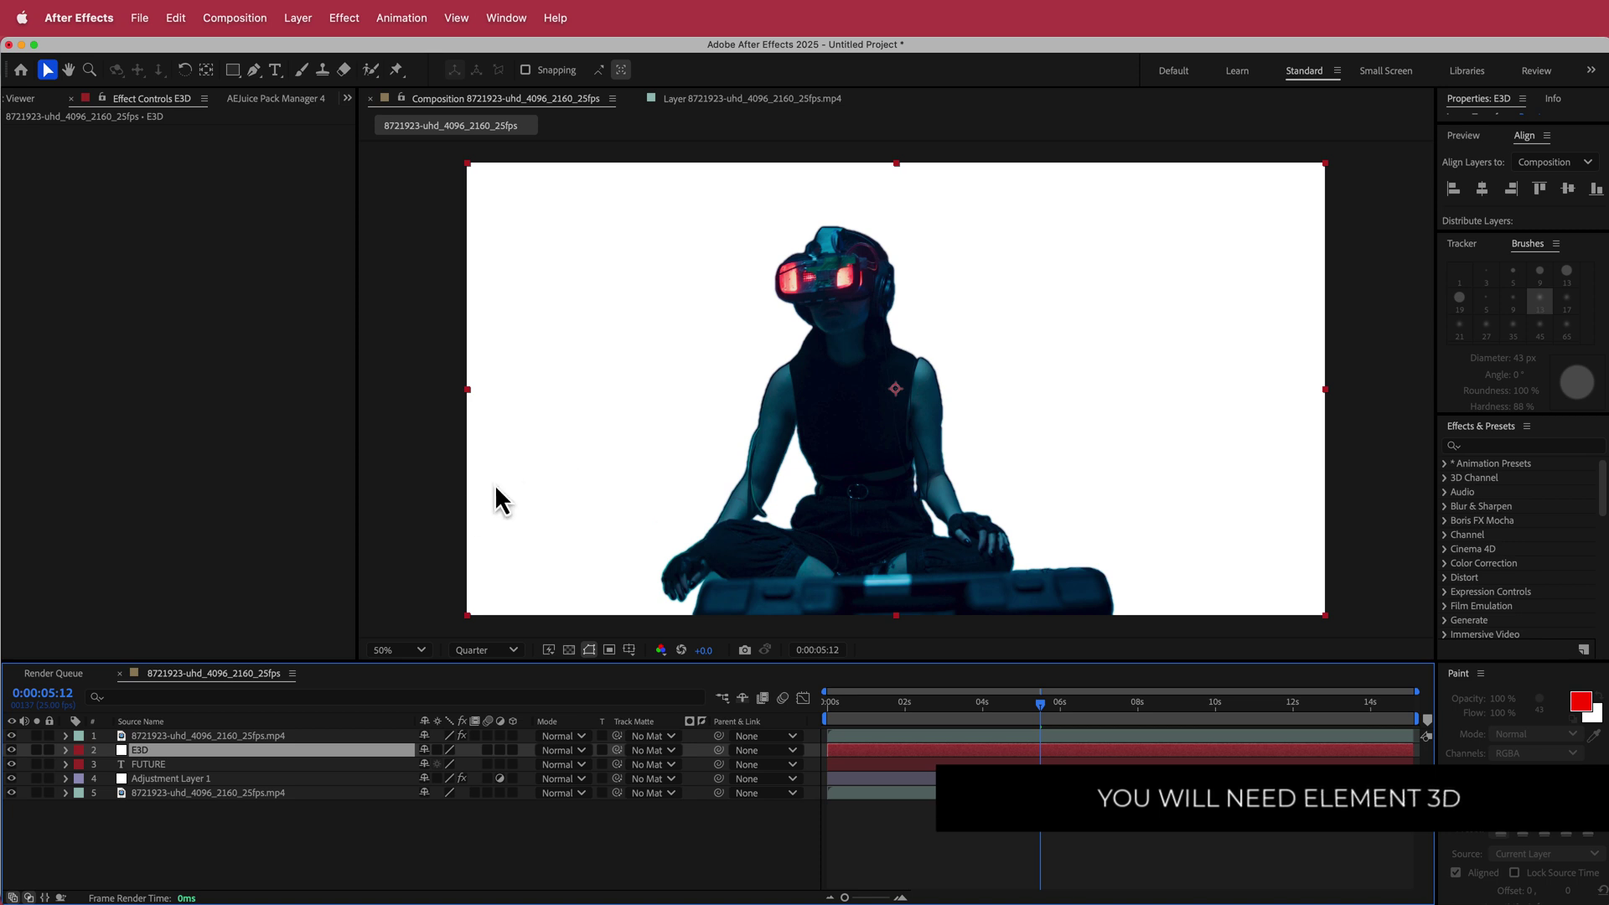
Step: Apply Element to the E3D solid and set Custom Text and Masks Path Layer 1 to FUTURE
key(ctrl+space)
text(ele)
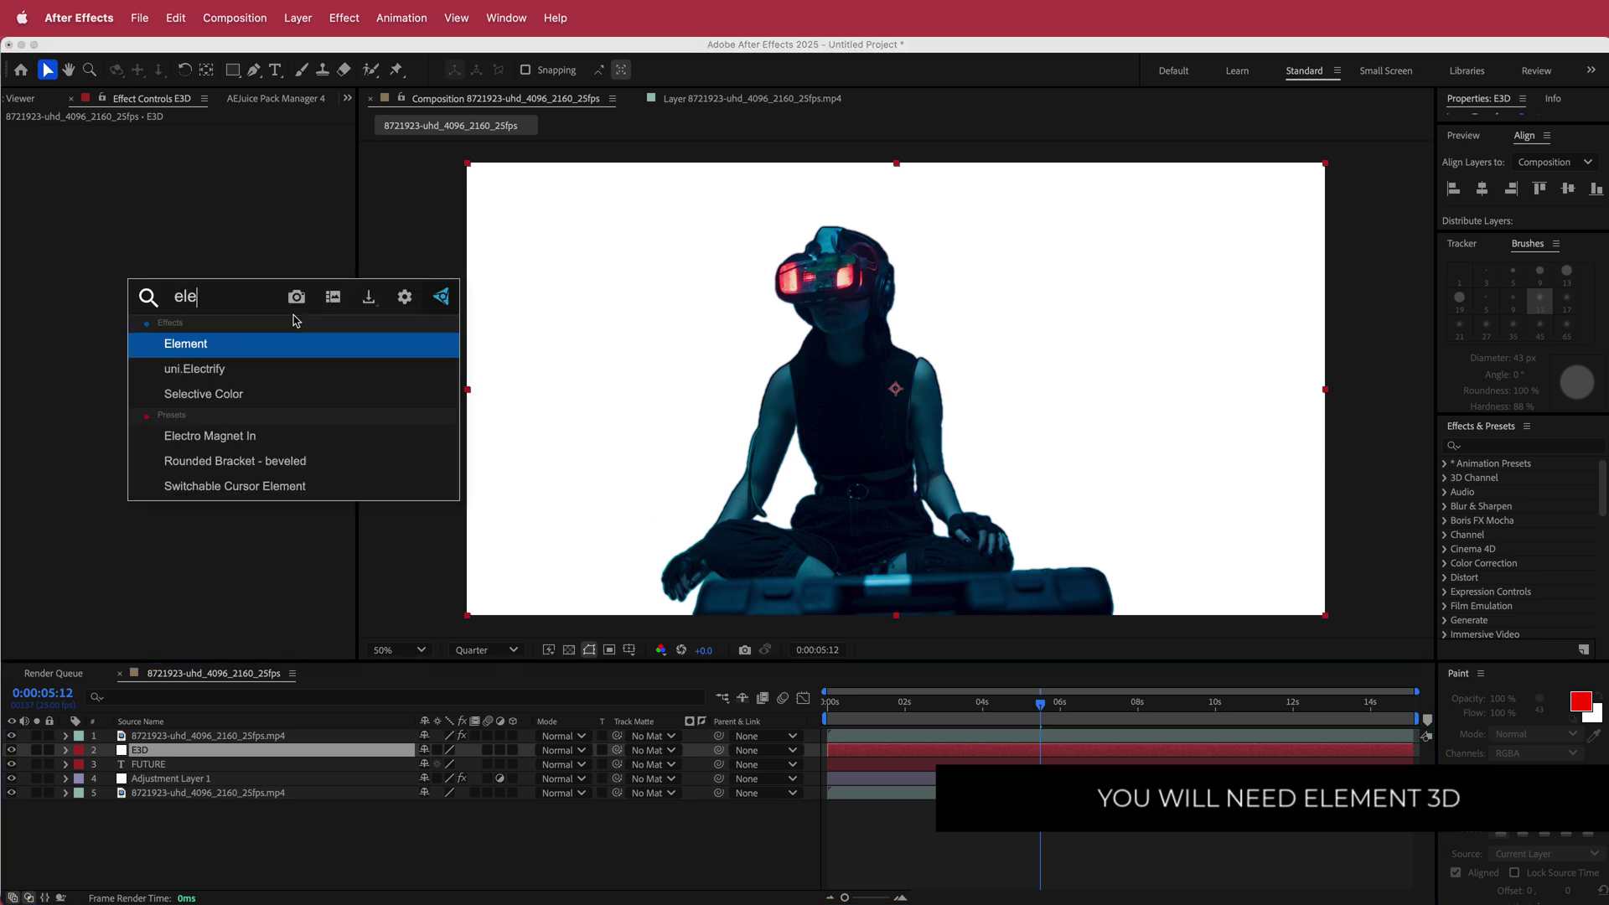
key(Return)
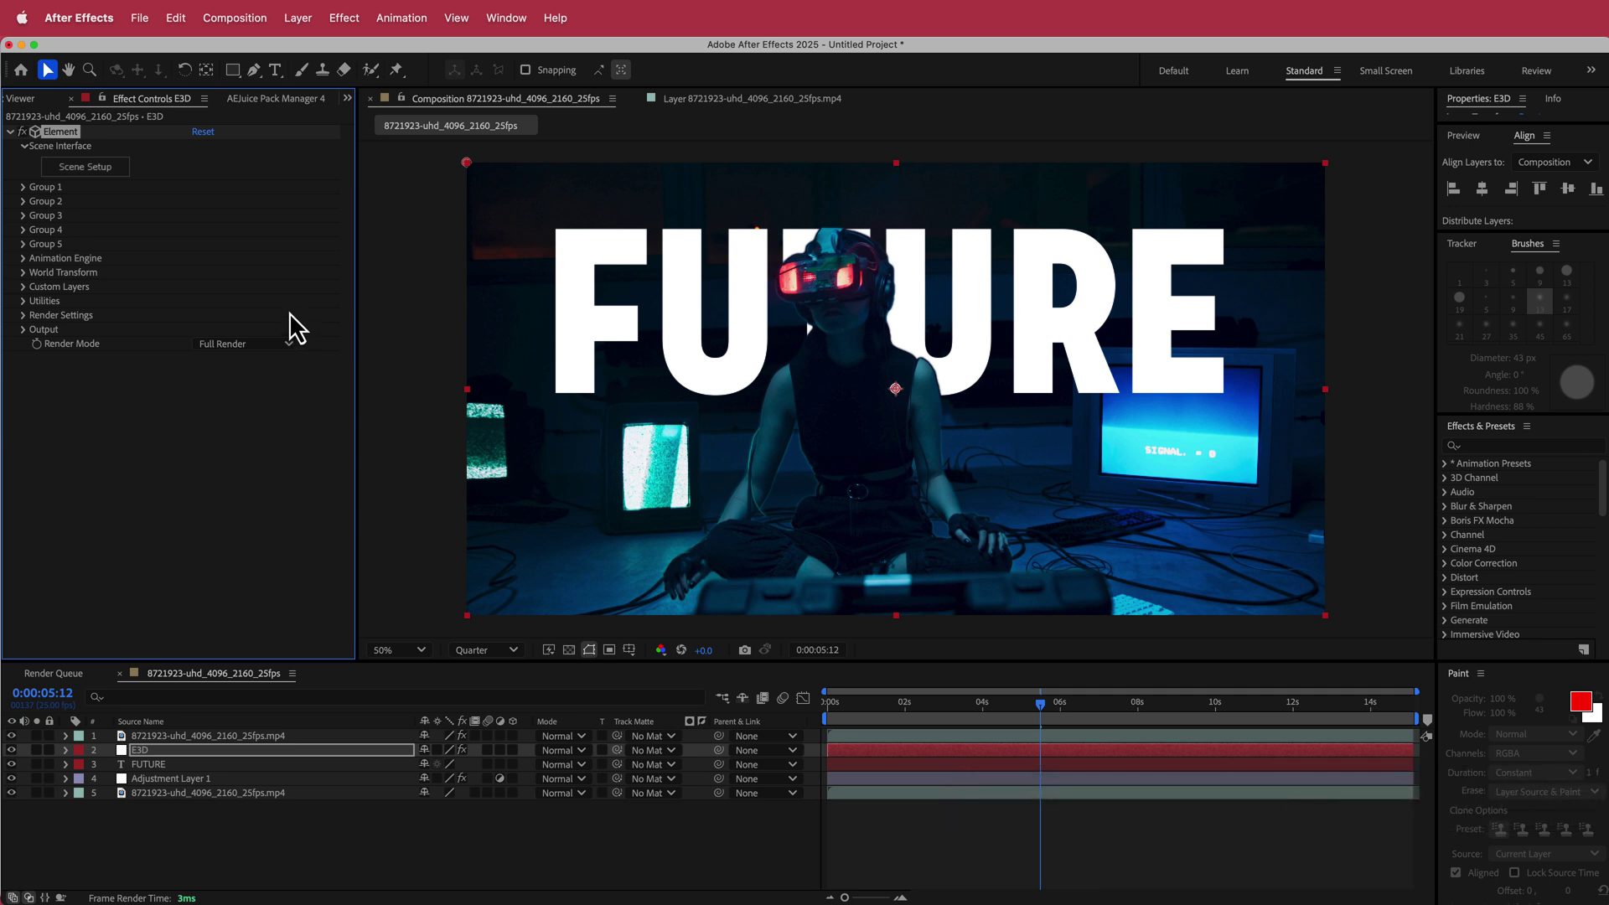
click(24, 286)
click(39, 301)
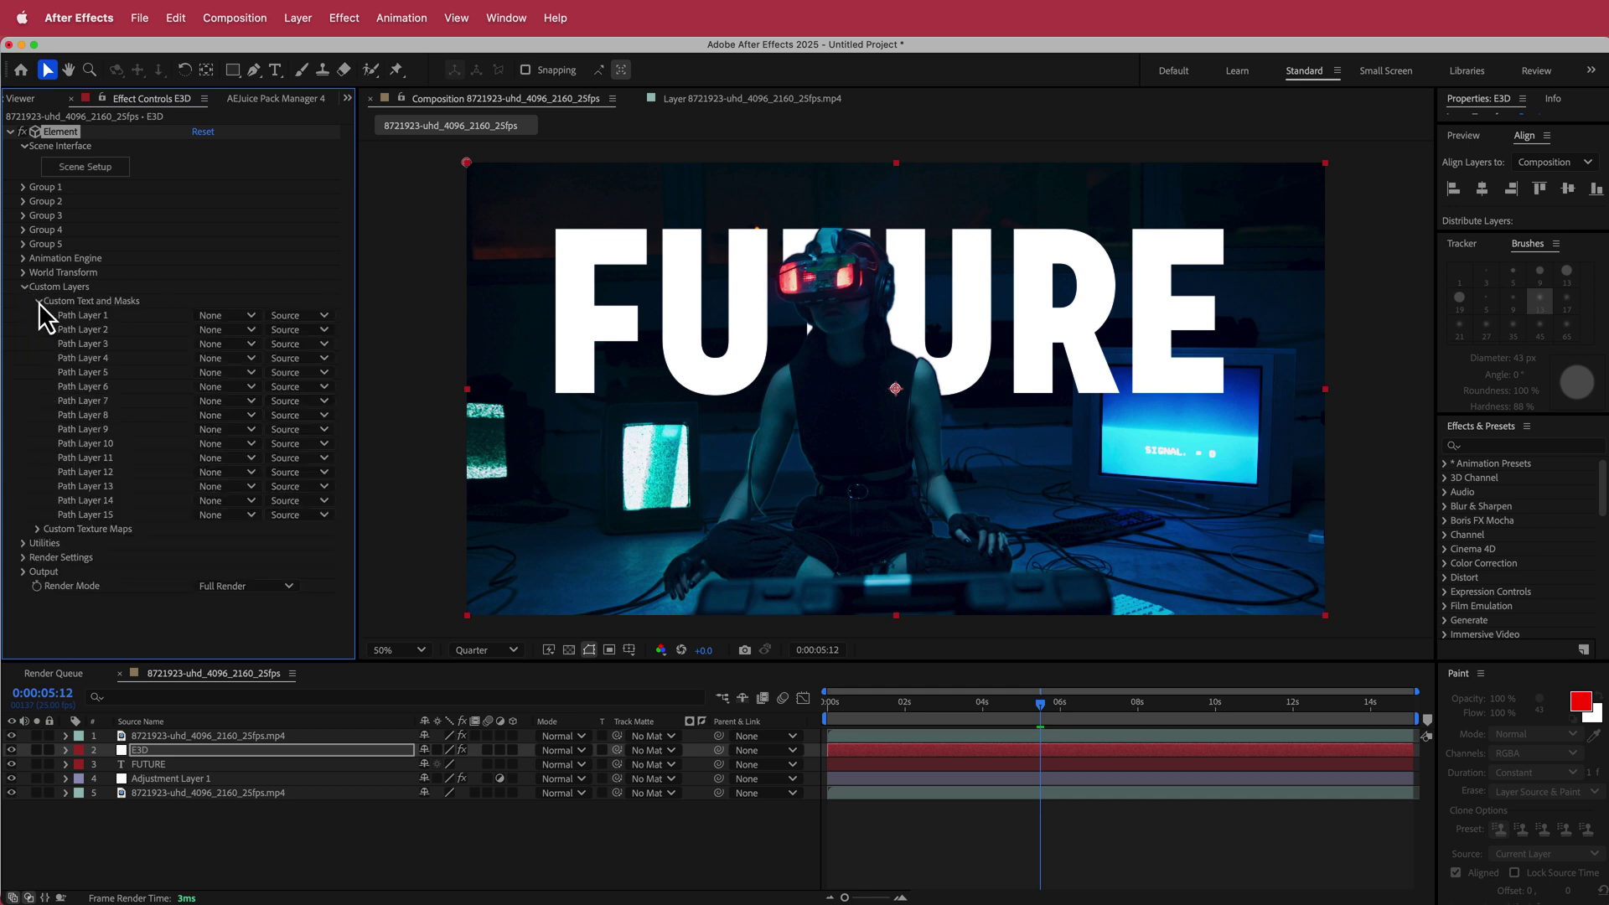
click(224, 315)
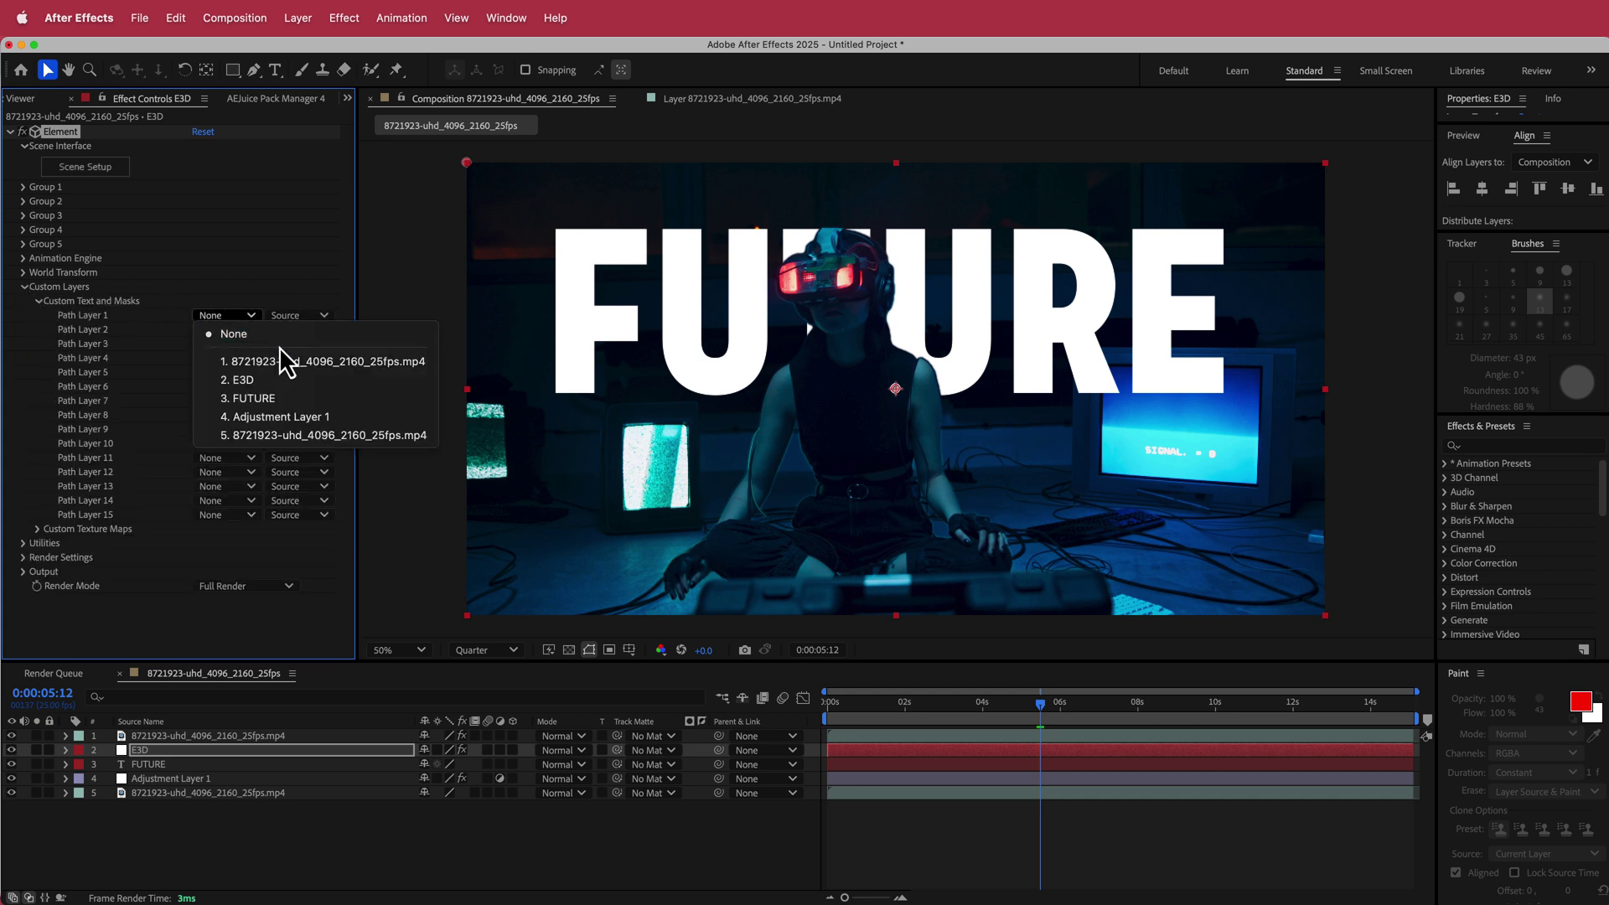
click(289, 399)
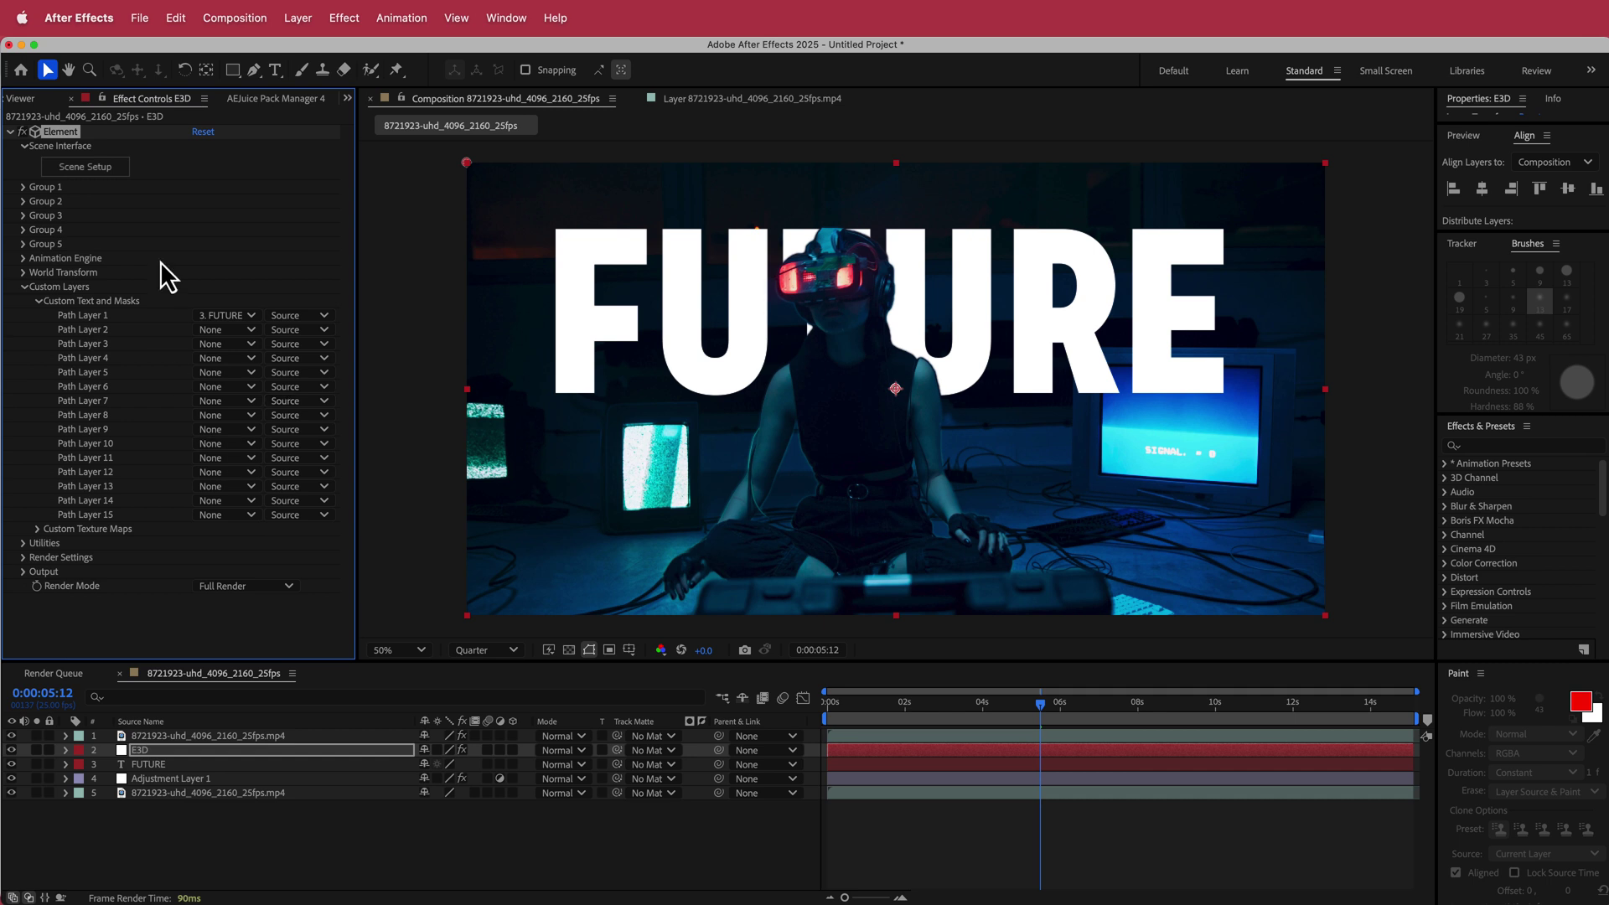
click(104, 172)
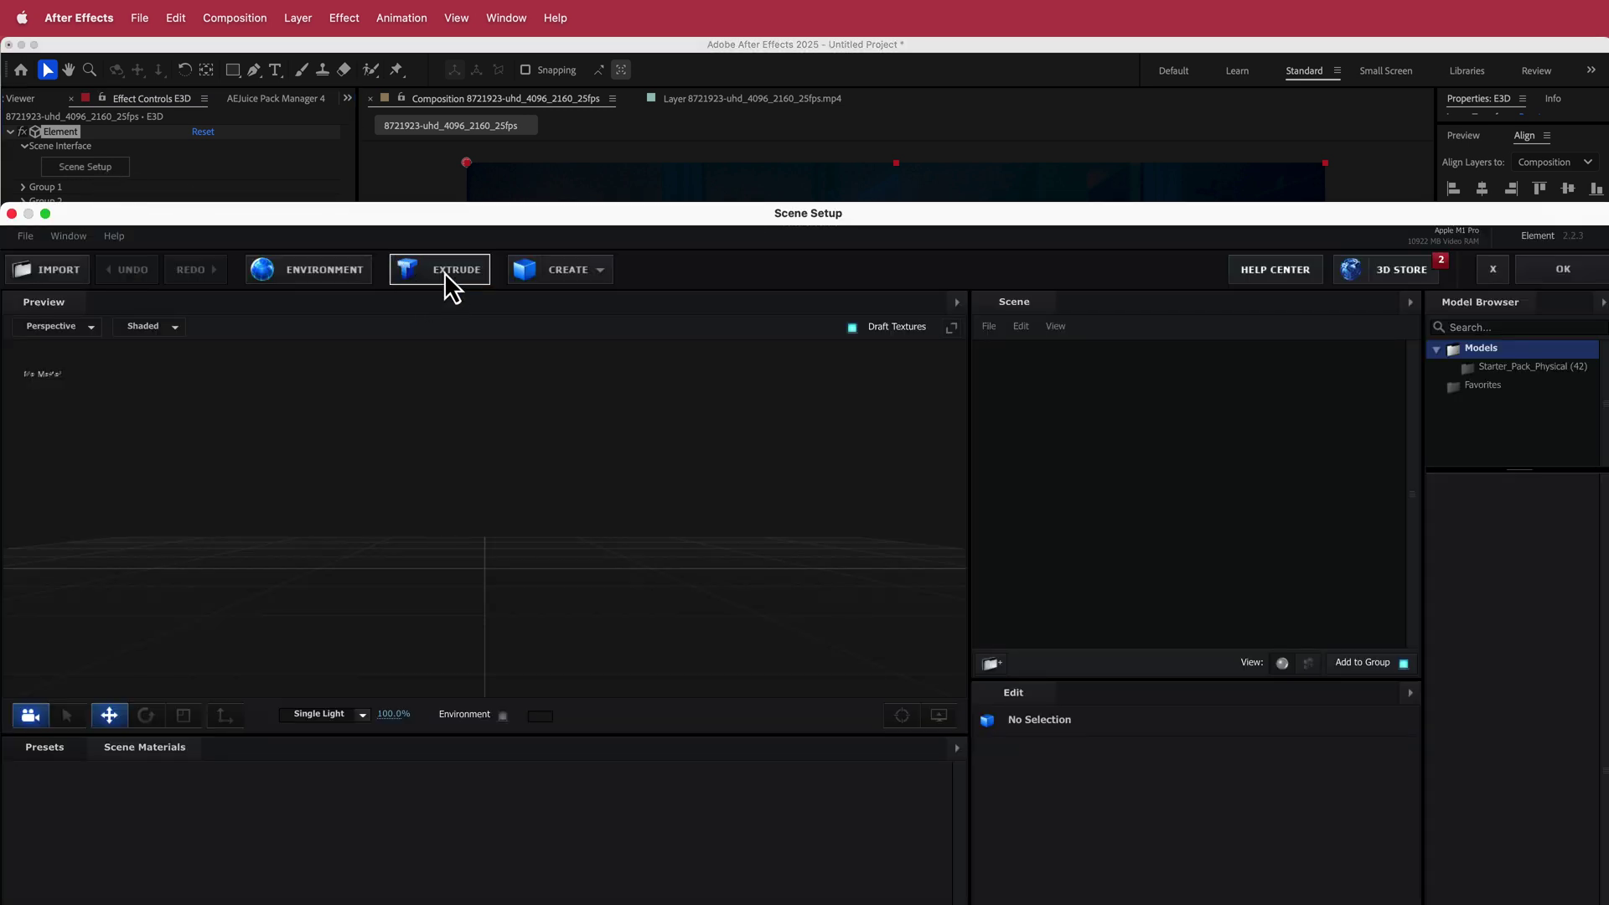
Step: Extrude the FUTURE text path into a 3D model and select its Bevel 1
drag(513, 222, 517, 75)
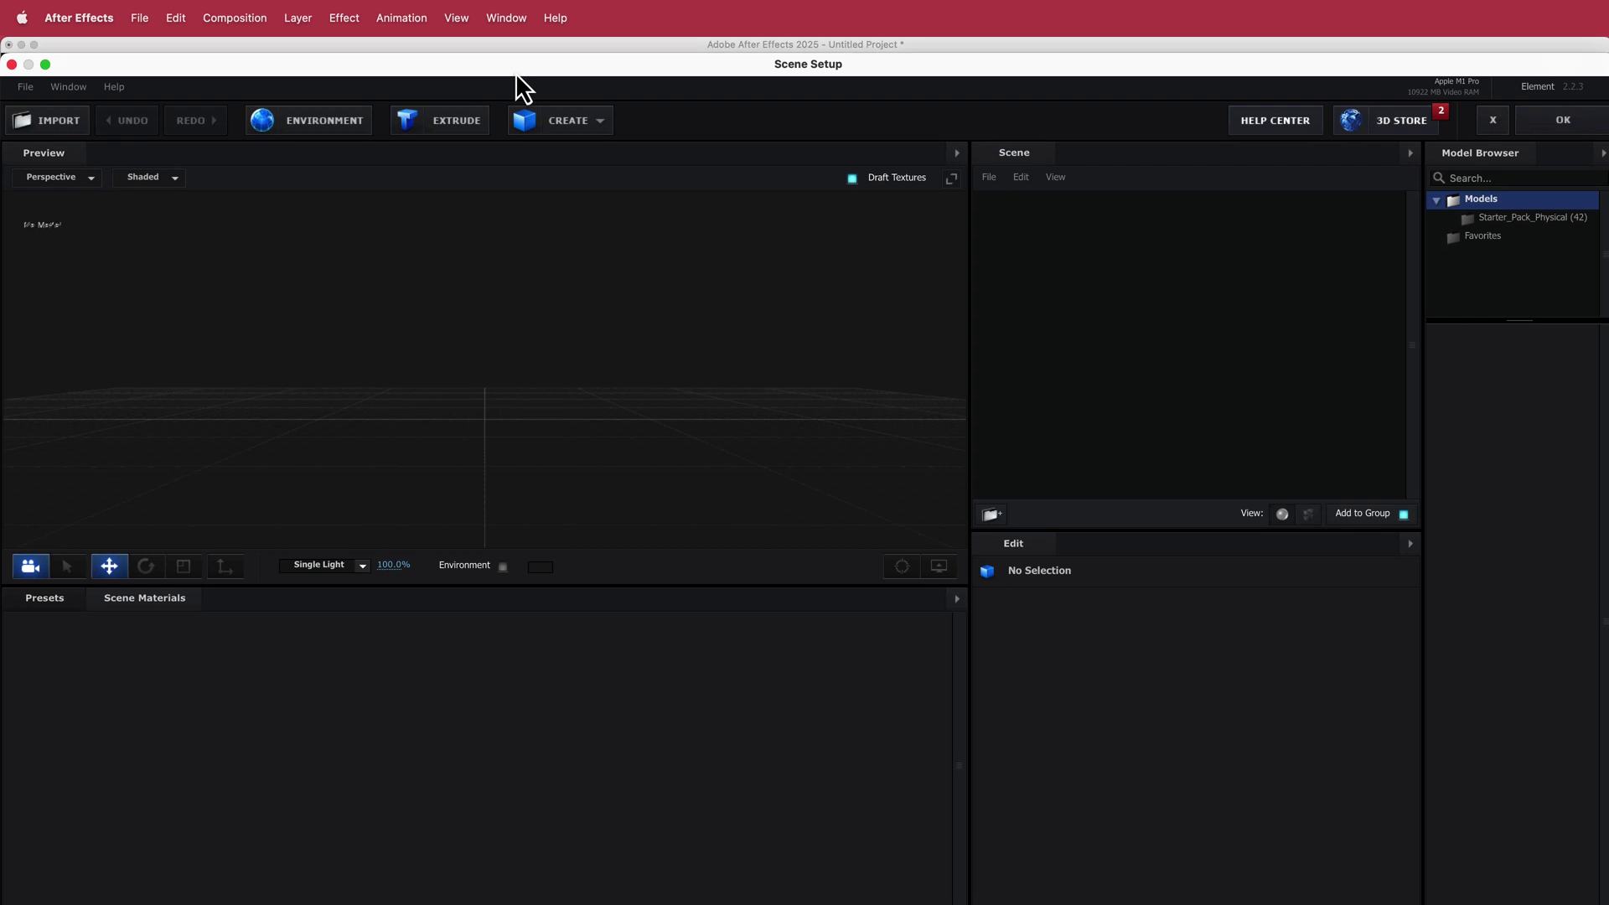
click(450, 120)
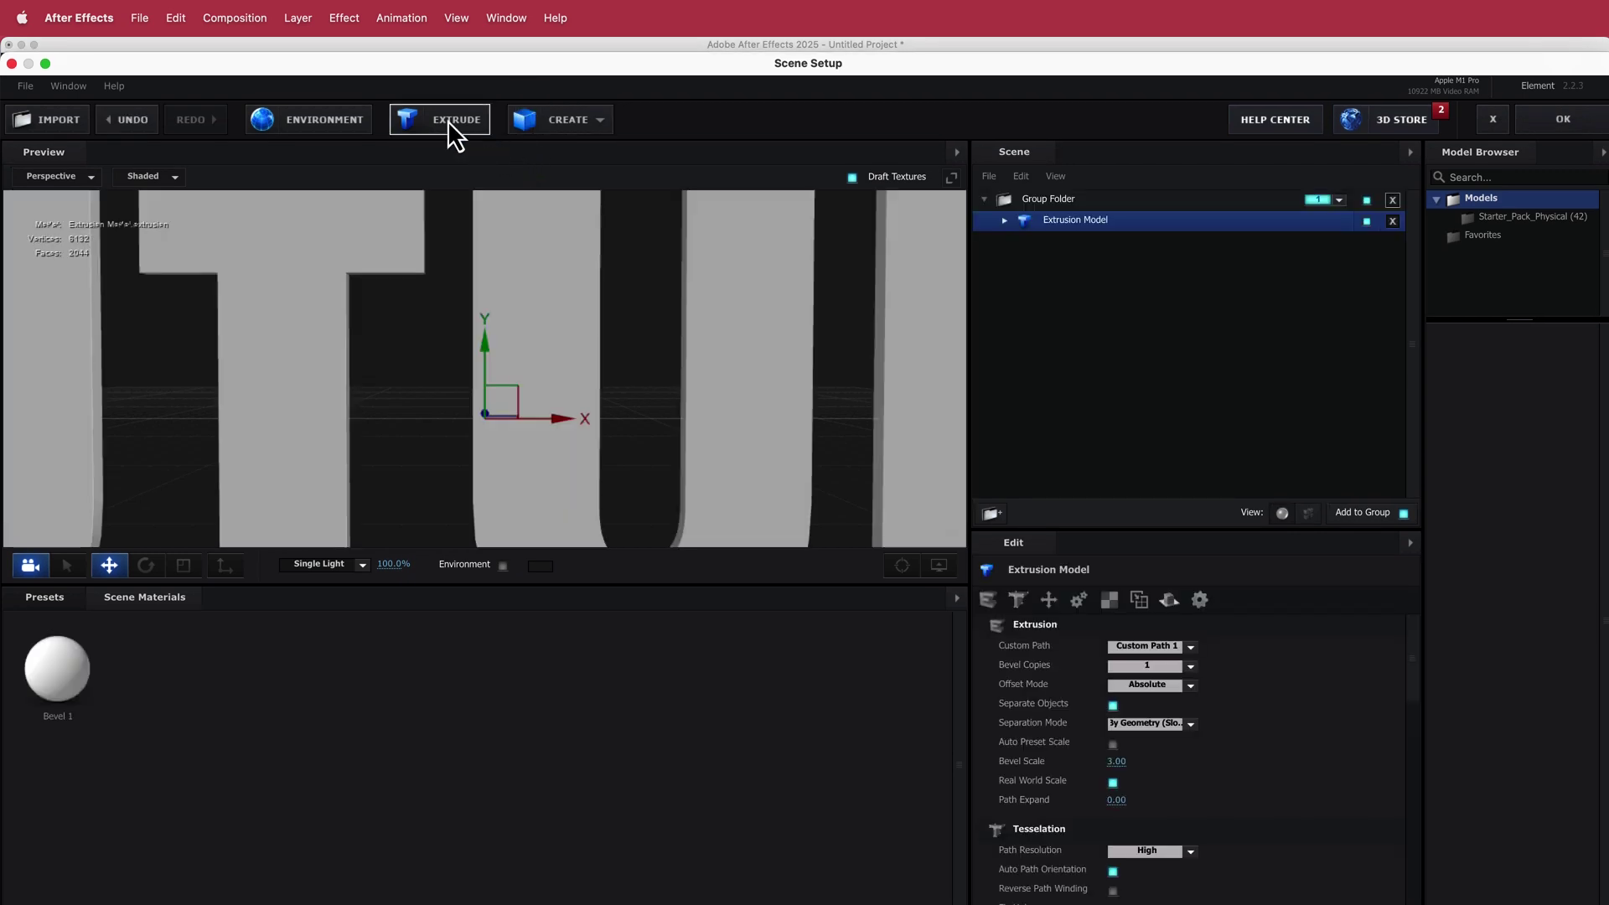
scroll(686, 322, down, 10)
drag(687, 324, 636, 365)
click(1004, 223)
click(1071, 245)
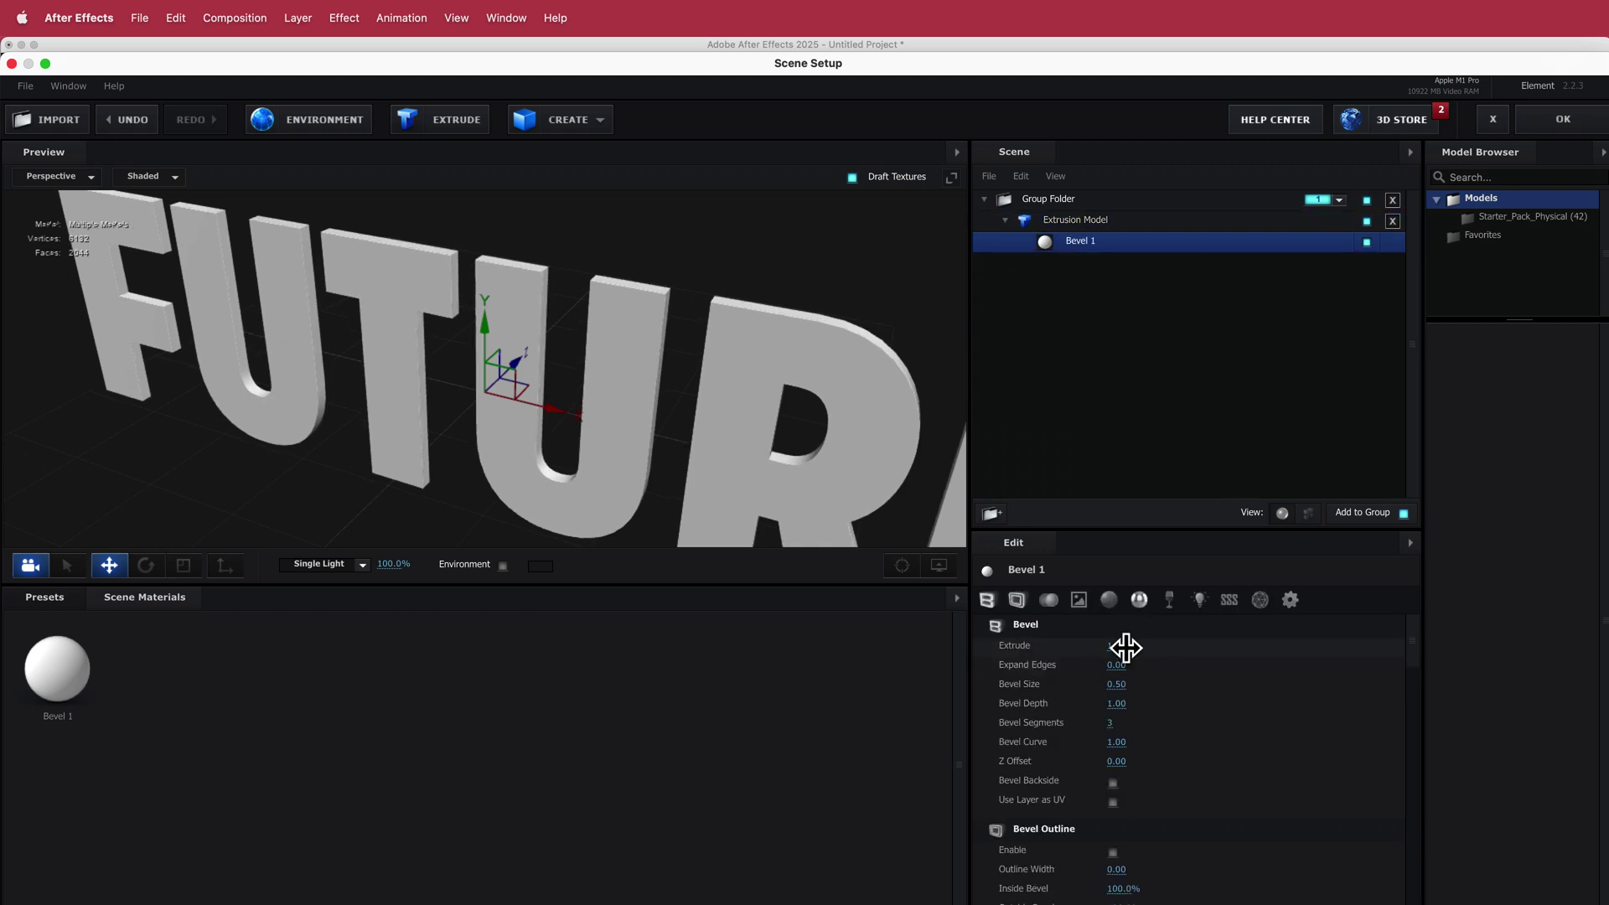
Step: Set Extrude to 6.21, Bevel Size to 6.03 and Bevel Depth to 4.32
drag(1113, 648, 1512, 635)
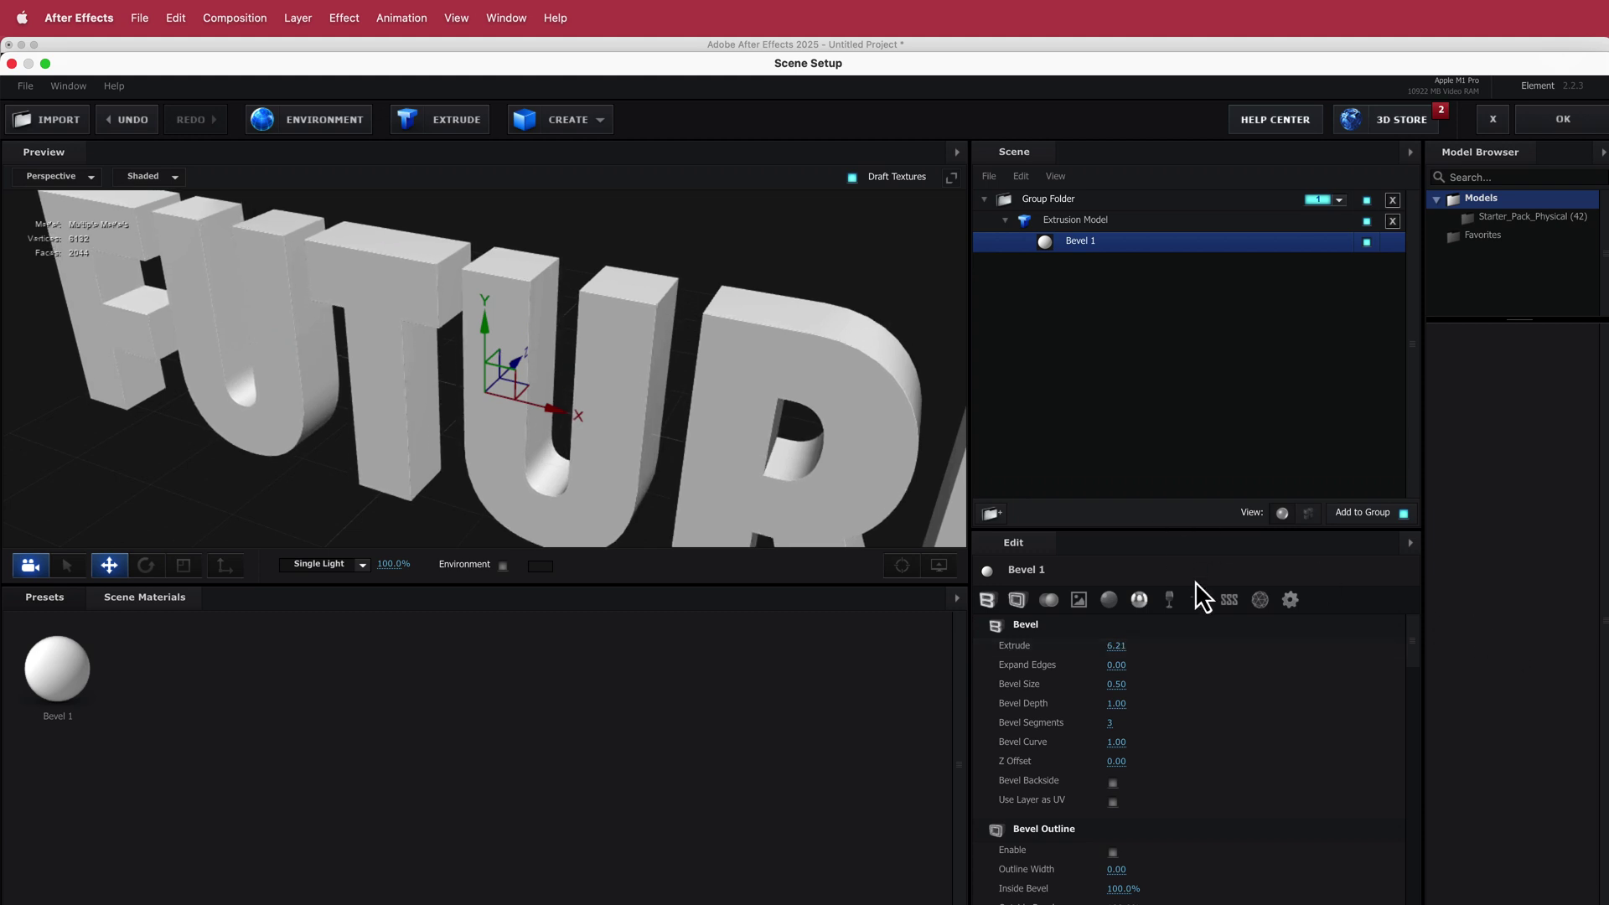
drag(822, 241, 851, 263)
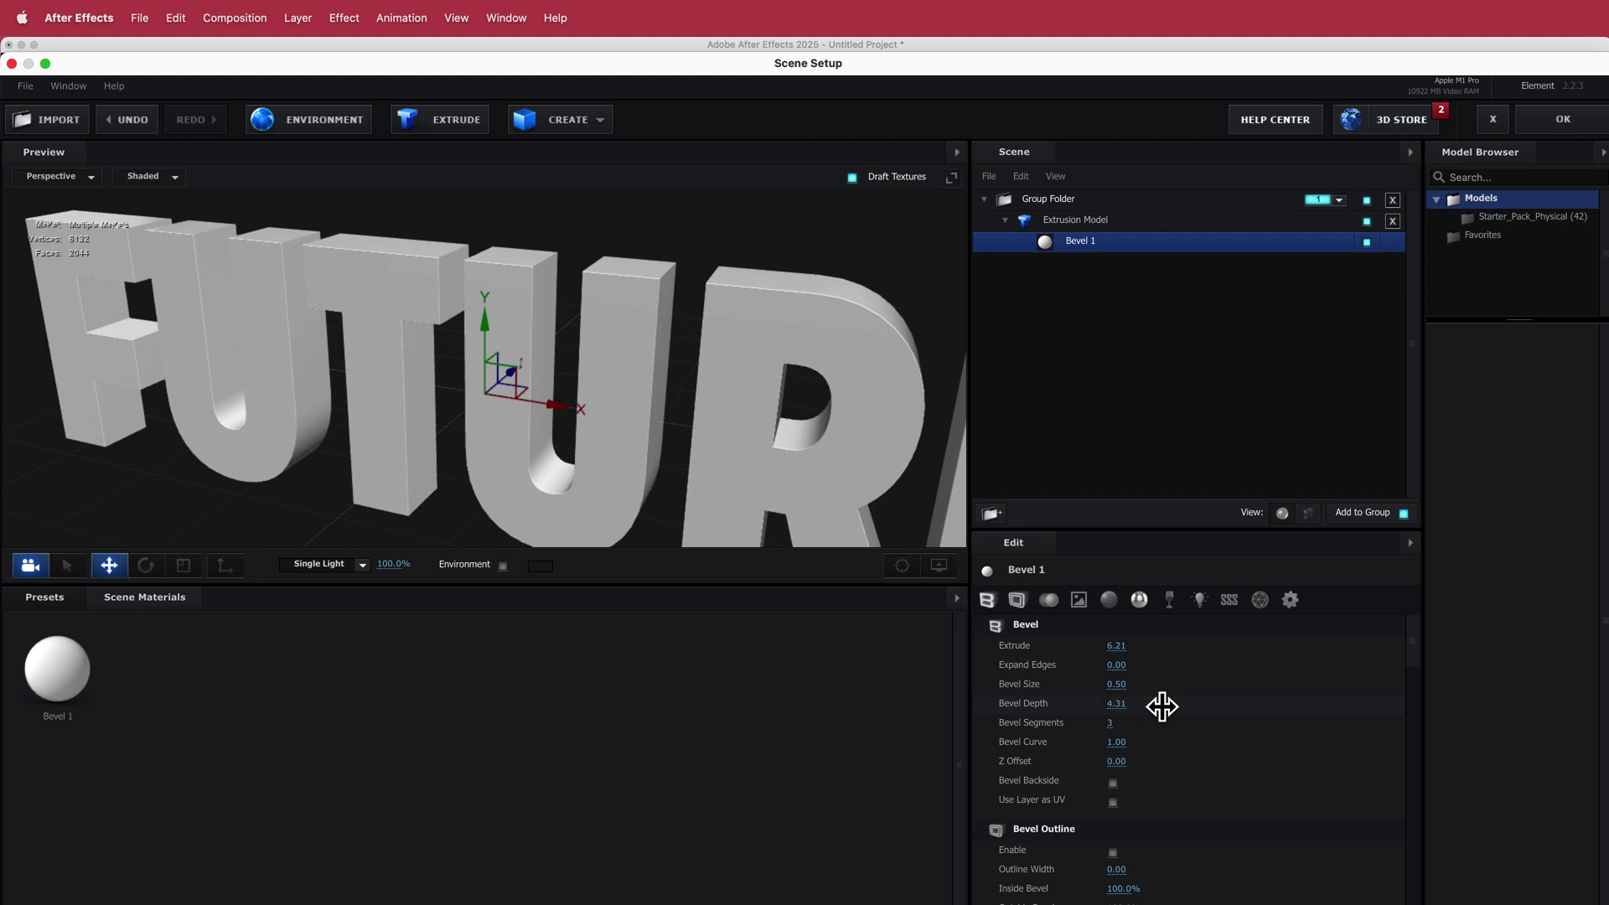
drag(1115, 685, 1570, 671)
drag(740, 273, 833, 300)
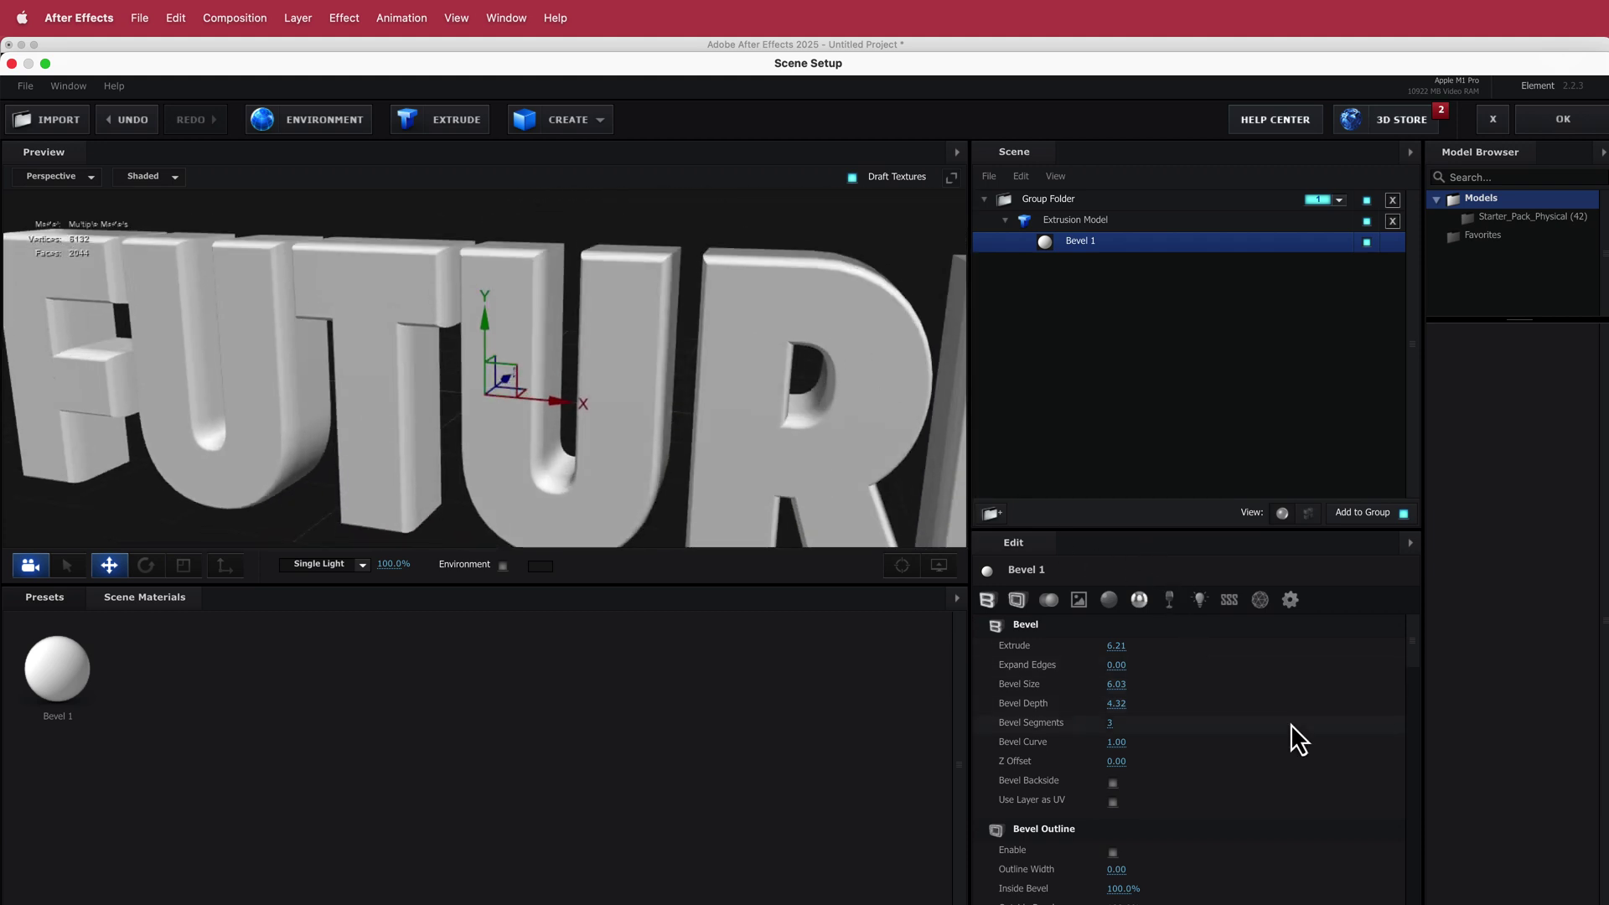
scroll(1295, 721, down, 2)
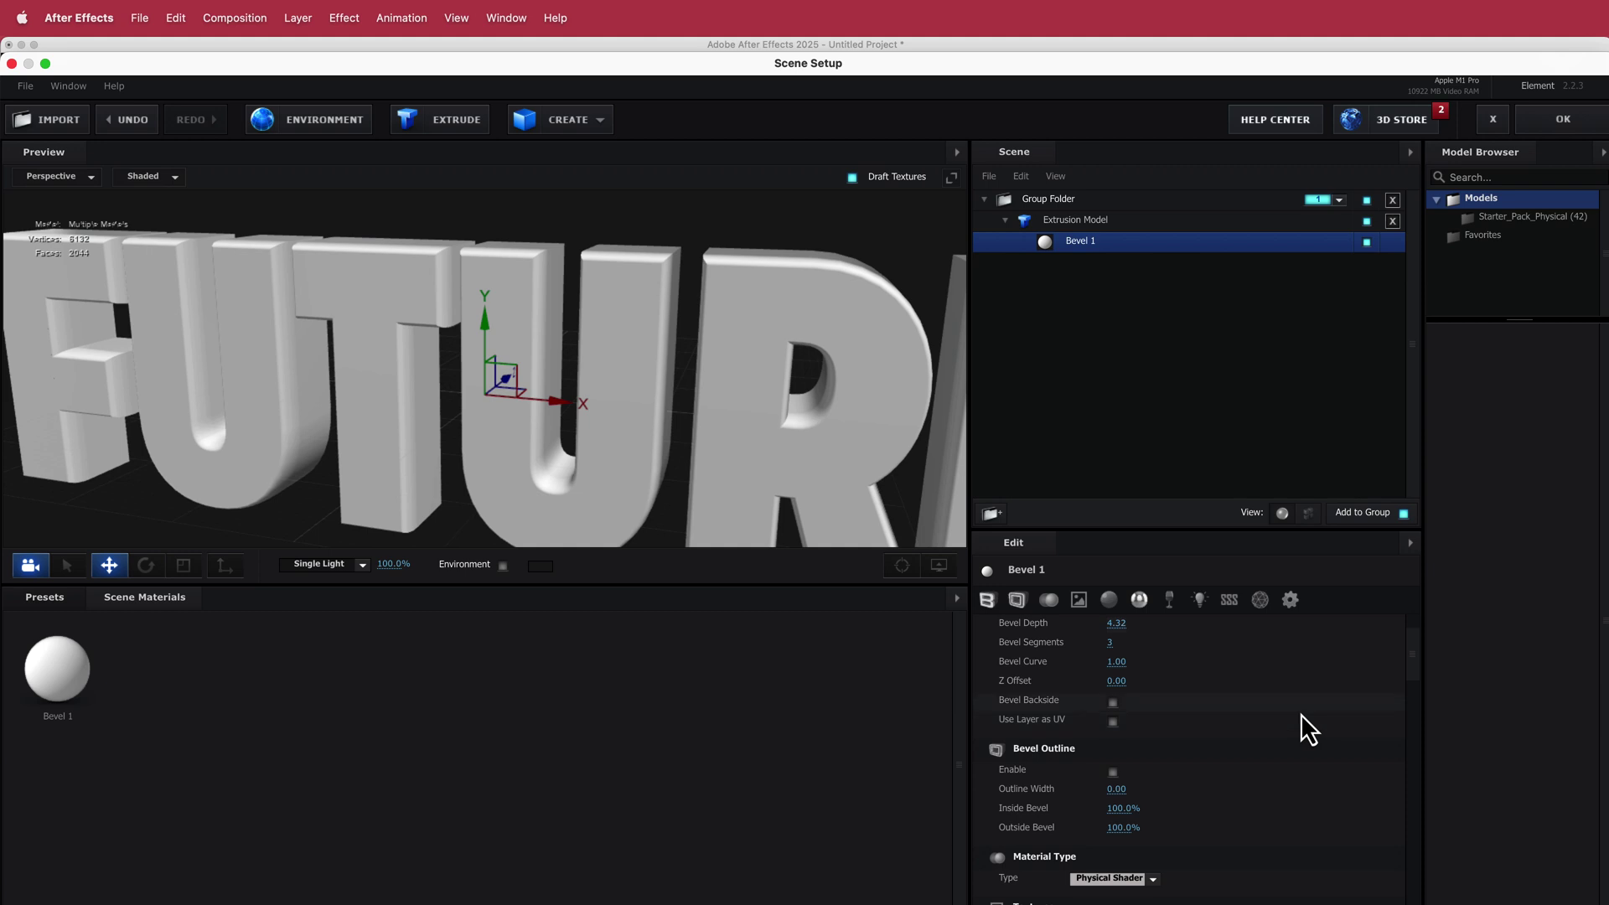
scroll(1307, 731, down, 5)
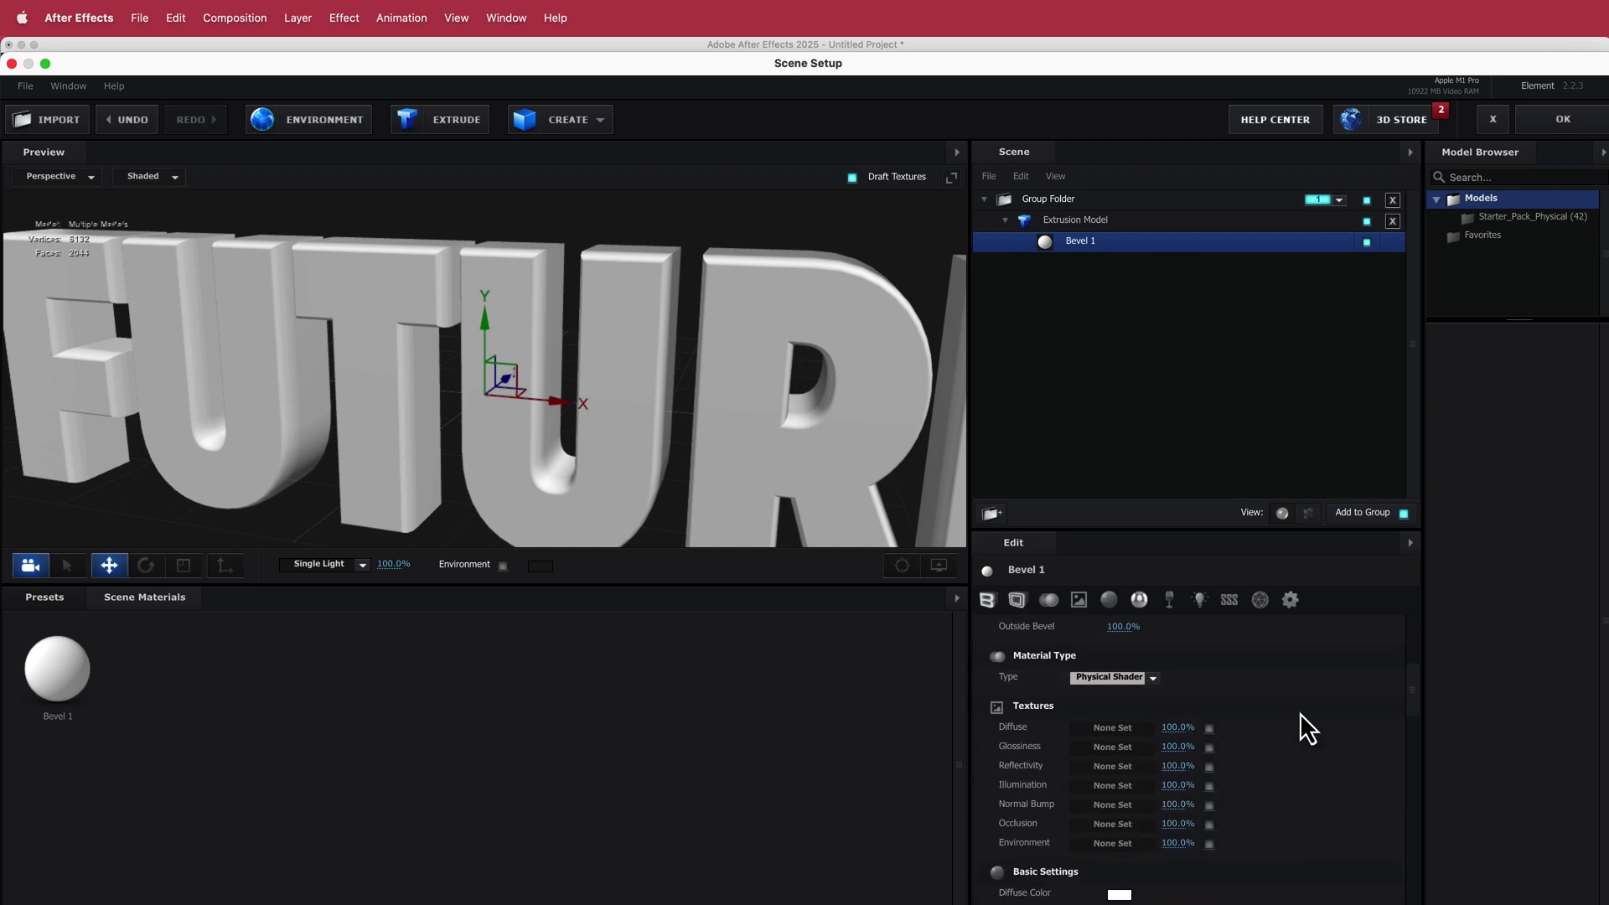
scroll(1300, 714, down, 4)
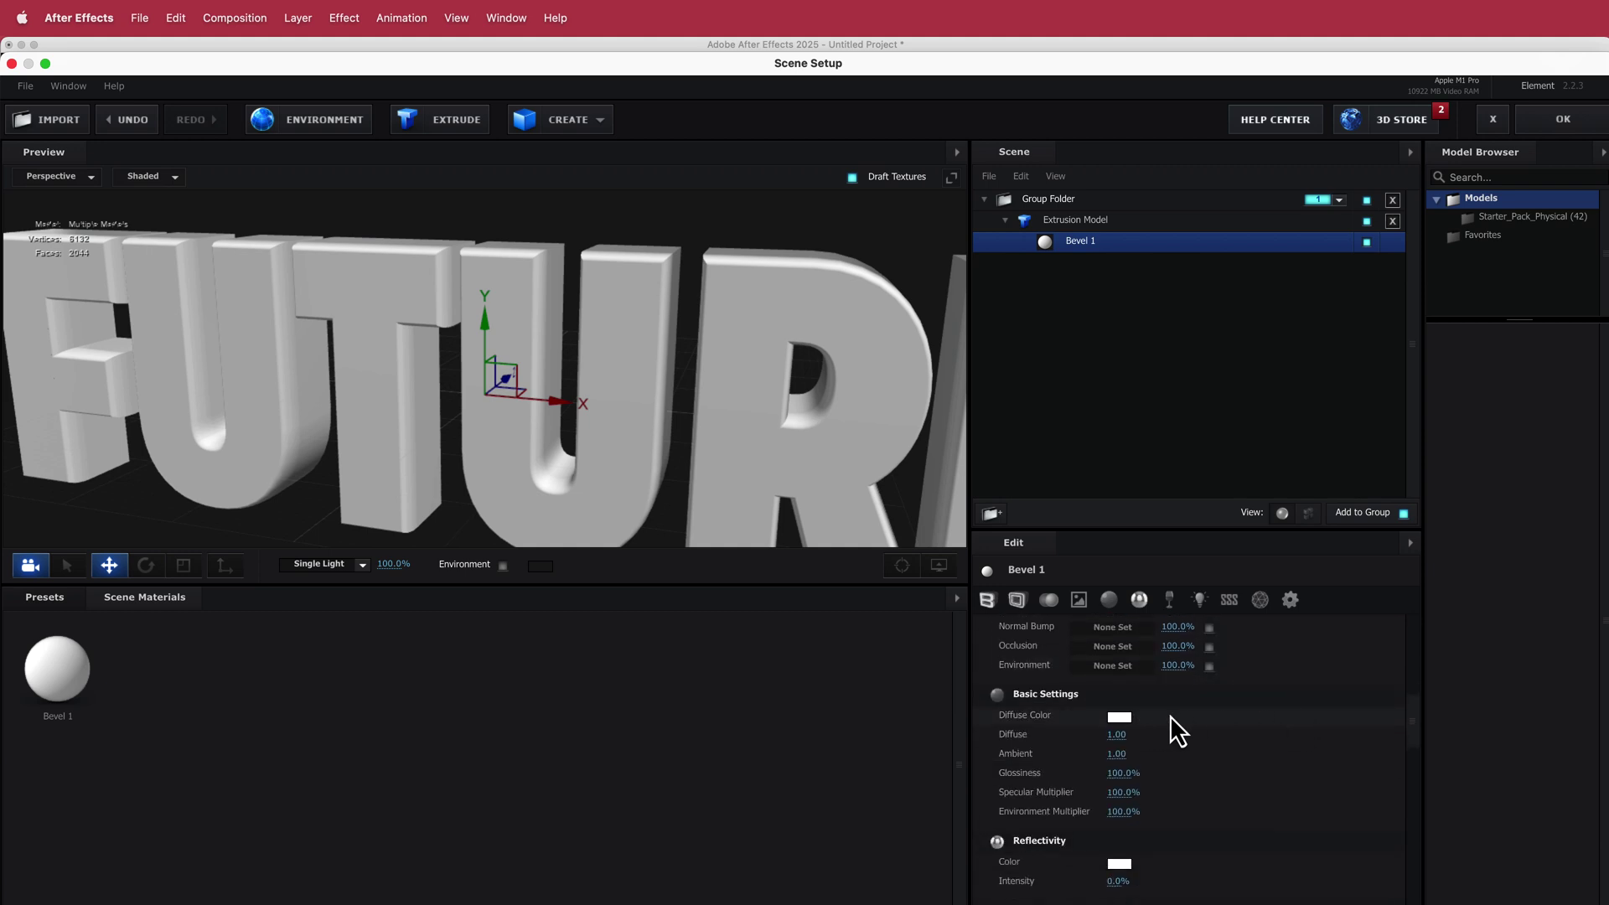
Step: Copy the dark blue #1C658C from the Color Hunt palette, then return to Element 3D
key(super+Tab)
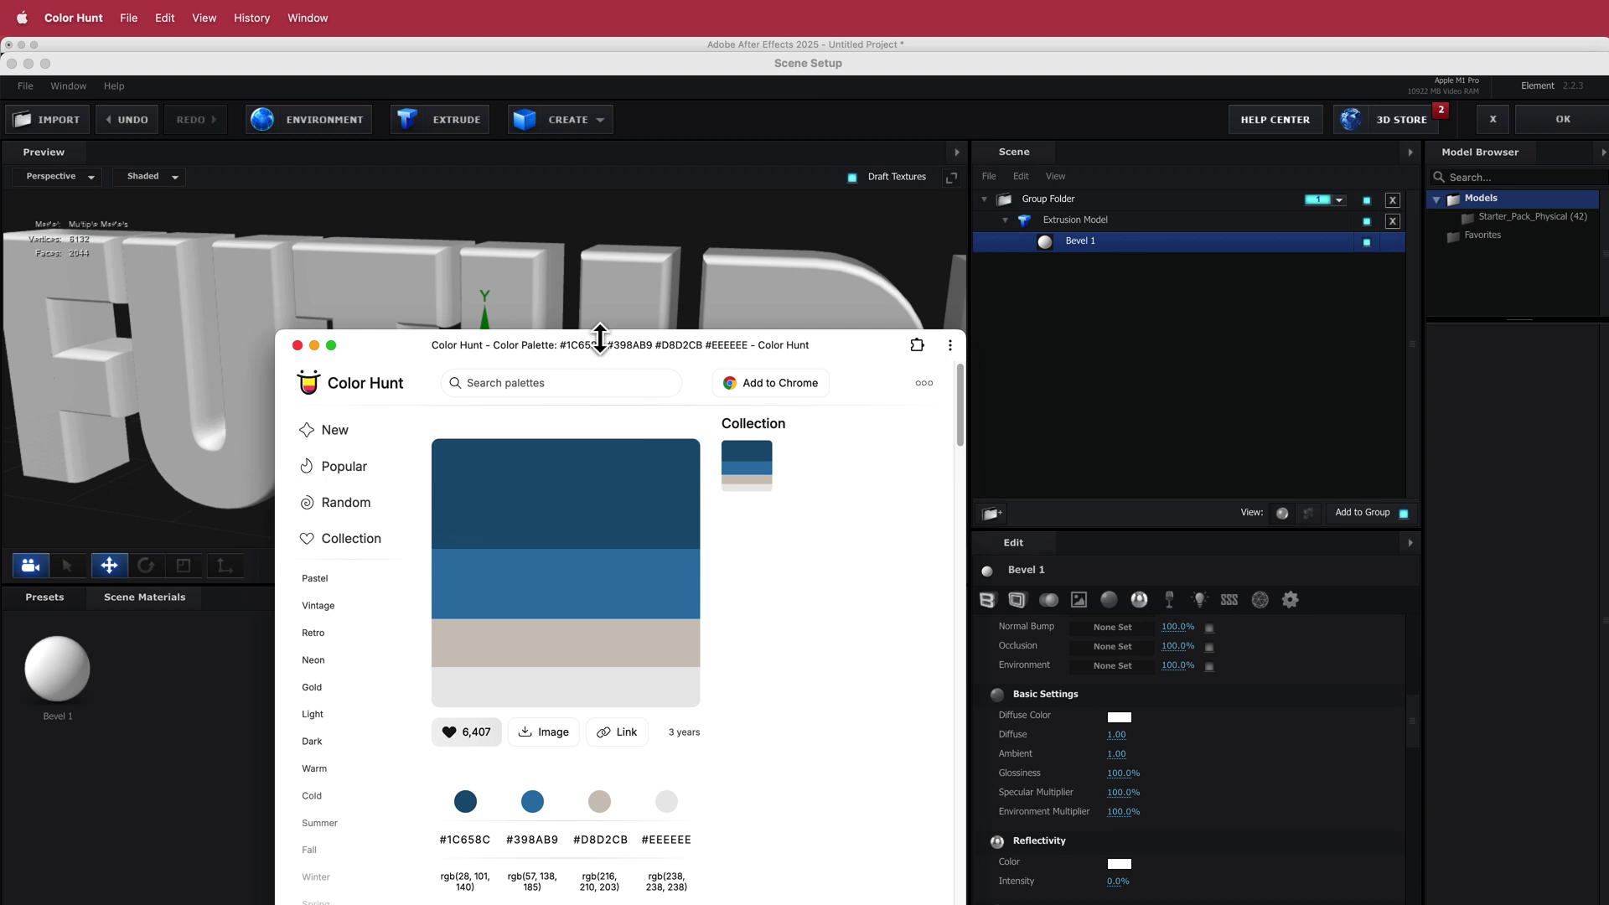
drag(575, 340, 562, 245)
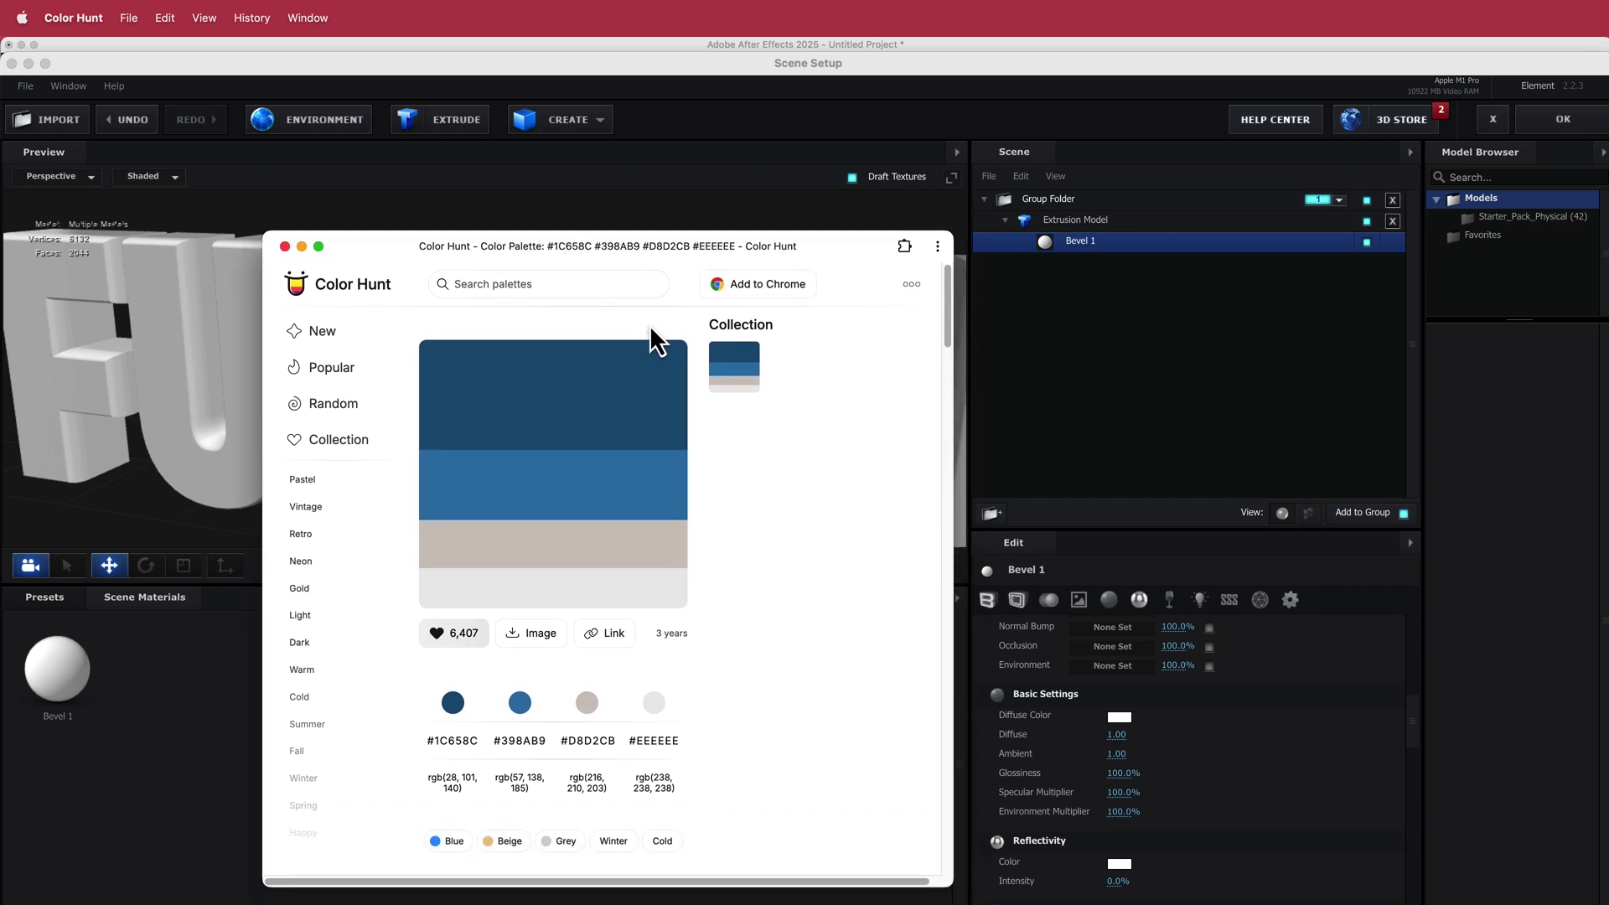
click(453, 741)
click(1253, 741)
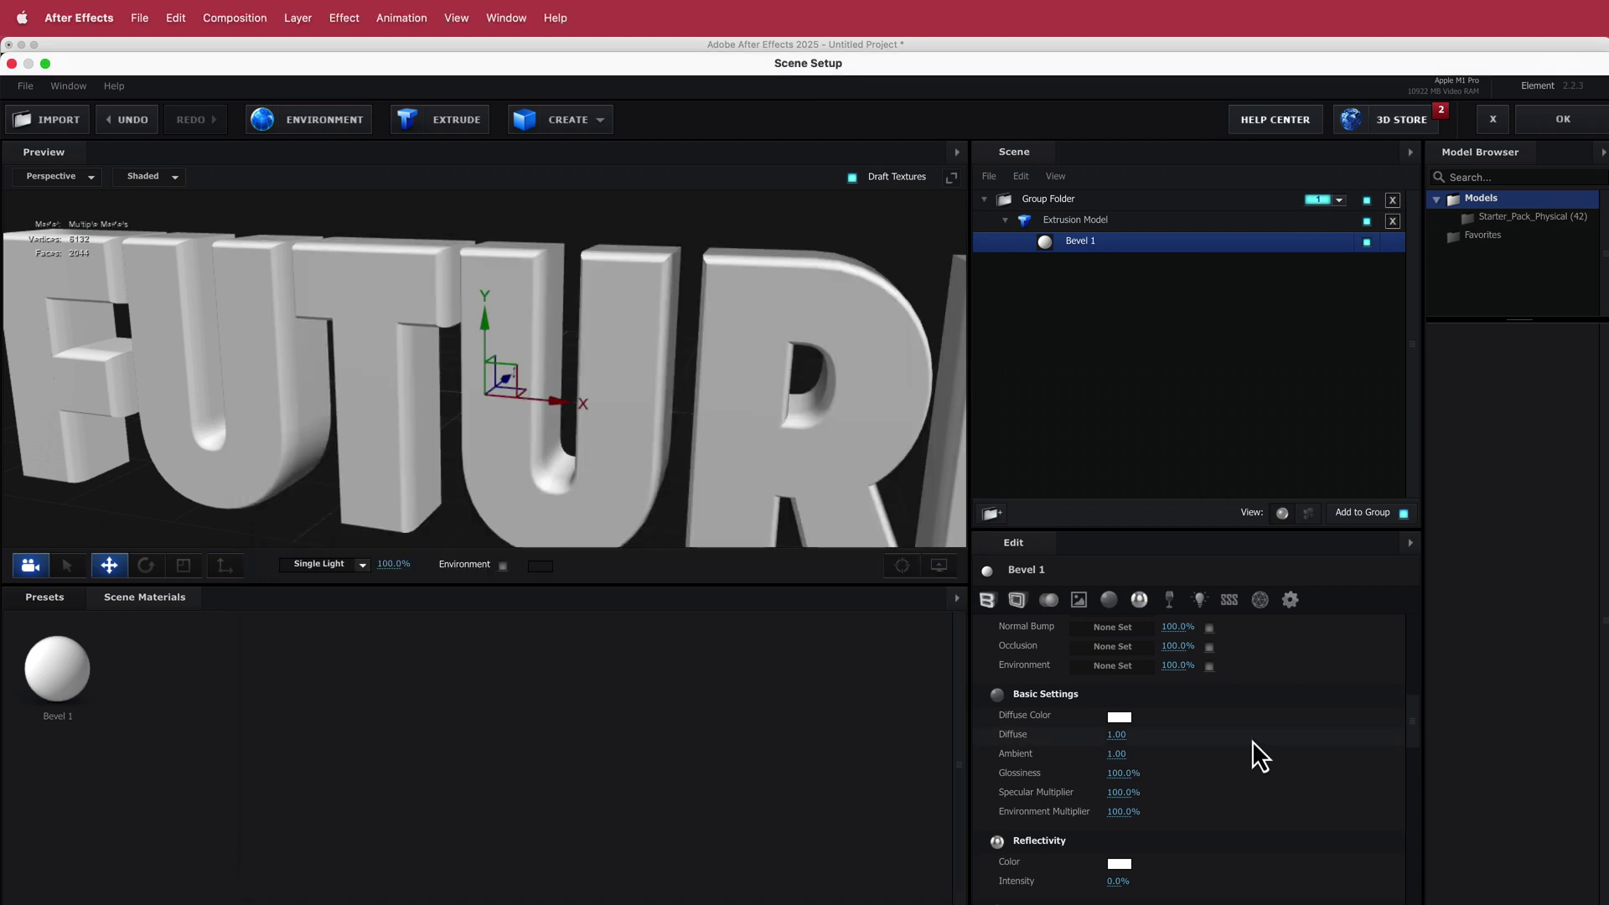
Step: Change the Bevel 1 material's diffuse colour from white to blue #1C658C
click(1120, 718)
double_click(993, 397)
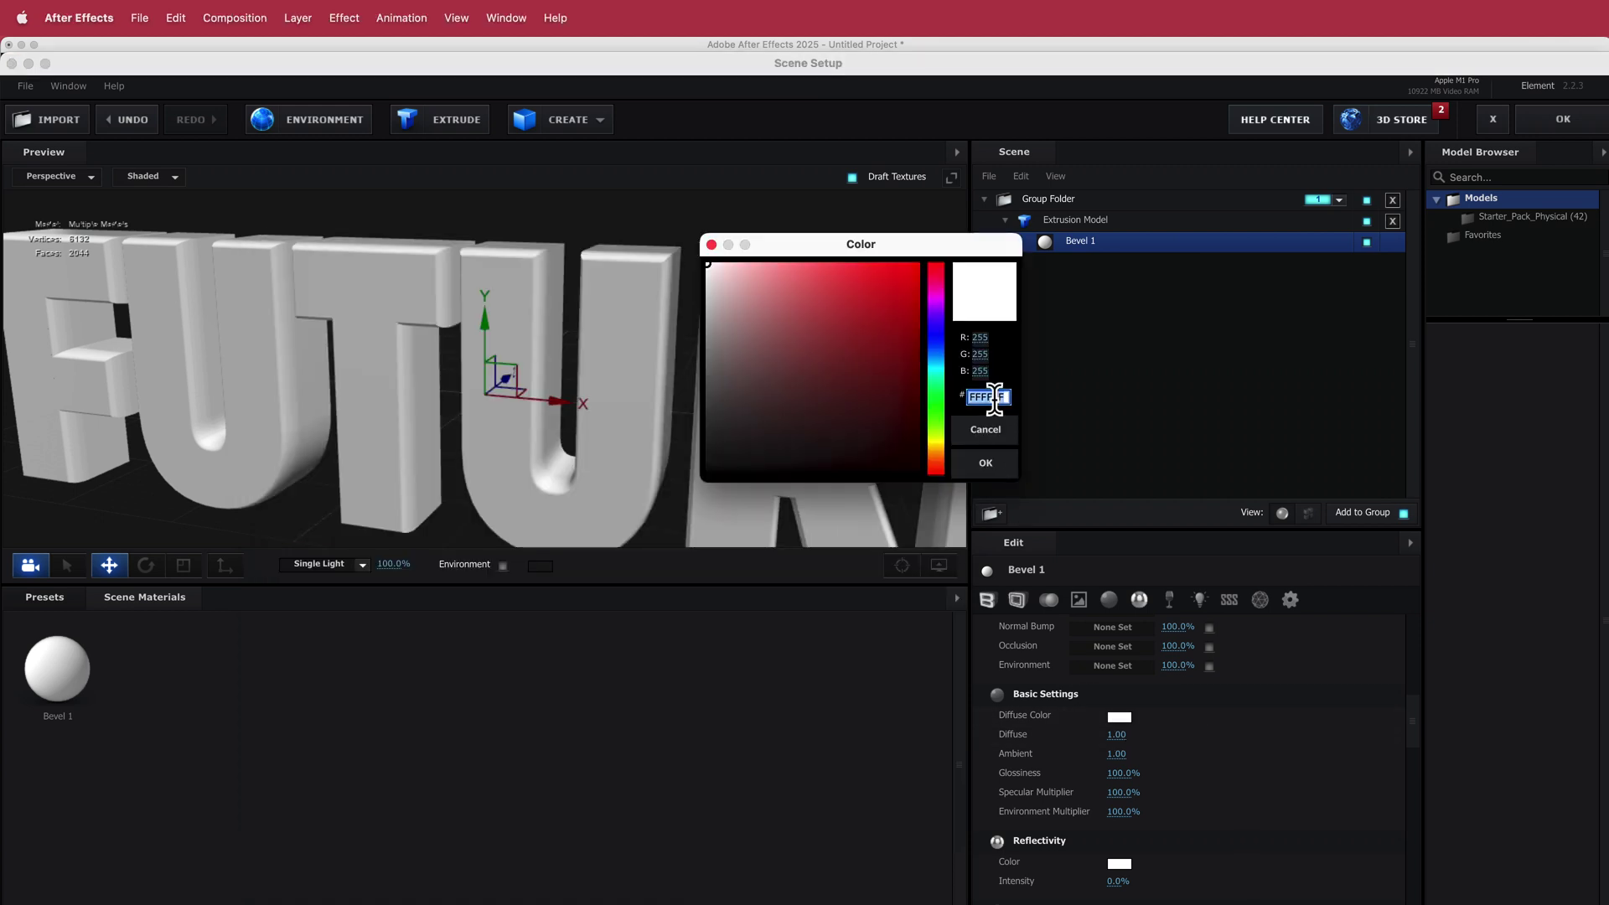
right_click(994, 399)
click(1049, 521)
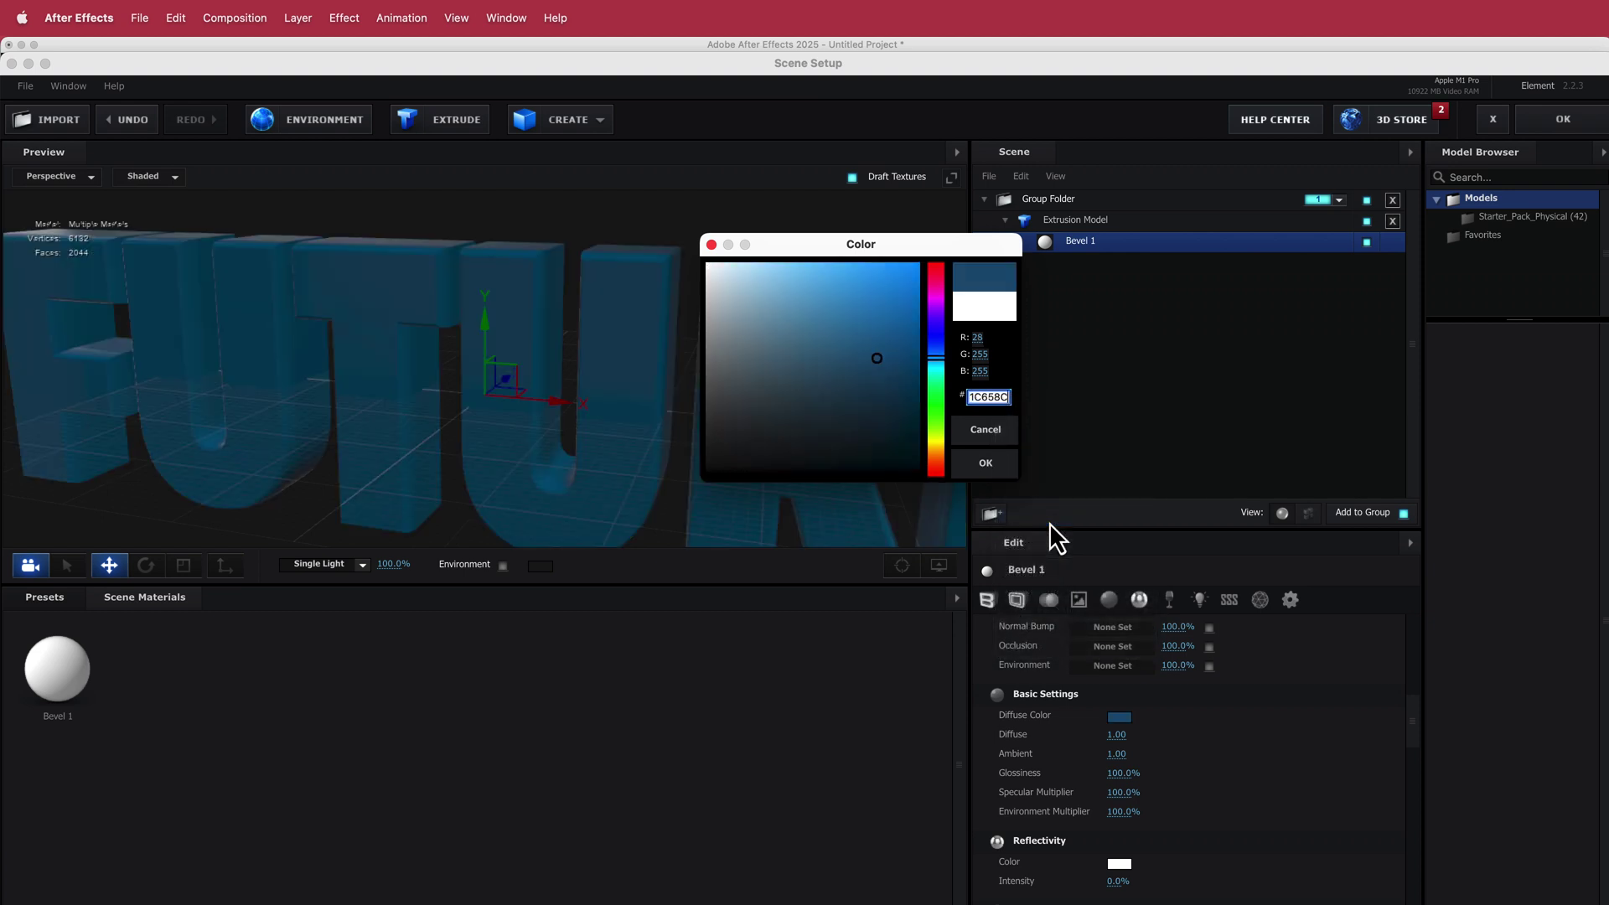
click(986, 464)
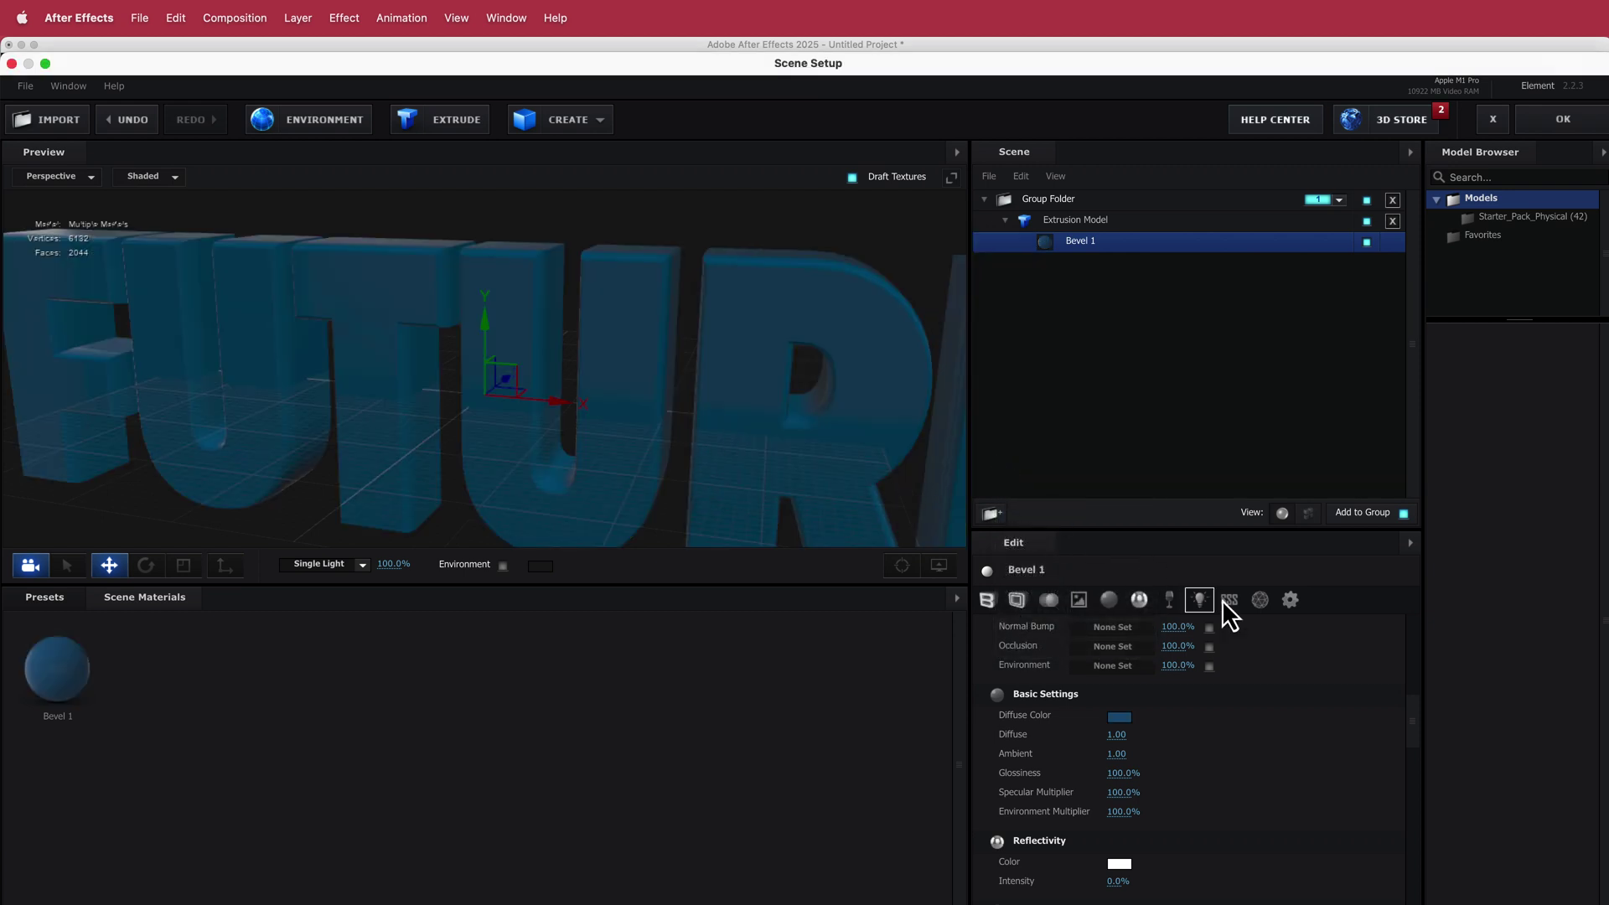
Step: Raise Bevel 1 Diffuse to 8.56 and Reflectivity Intensity to 50%, then apply the scene
drag(1117, 735, 1509, 726)
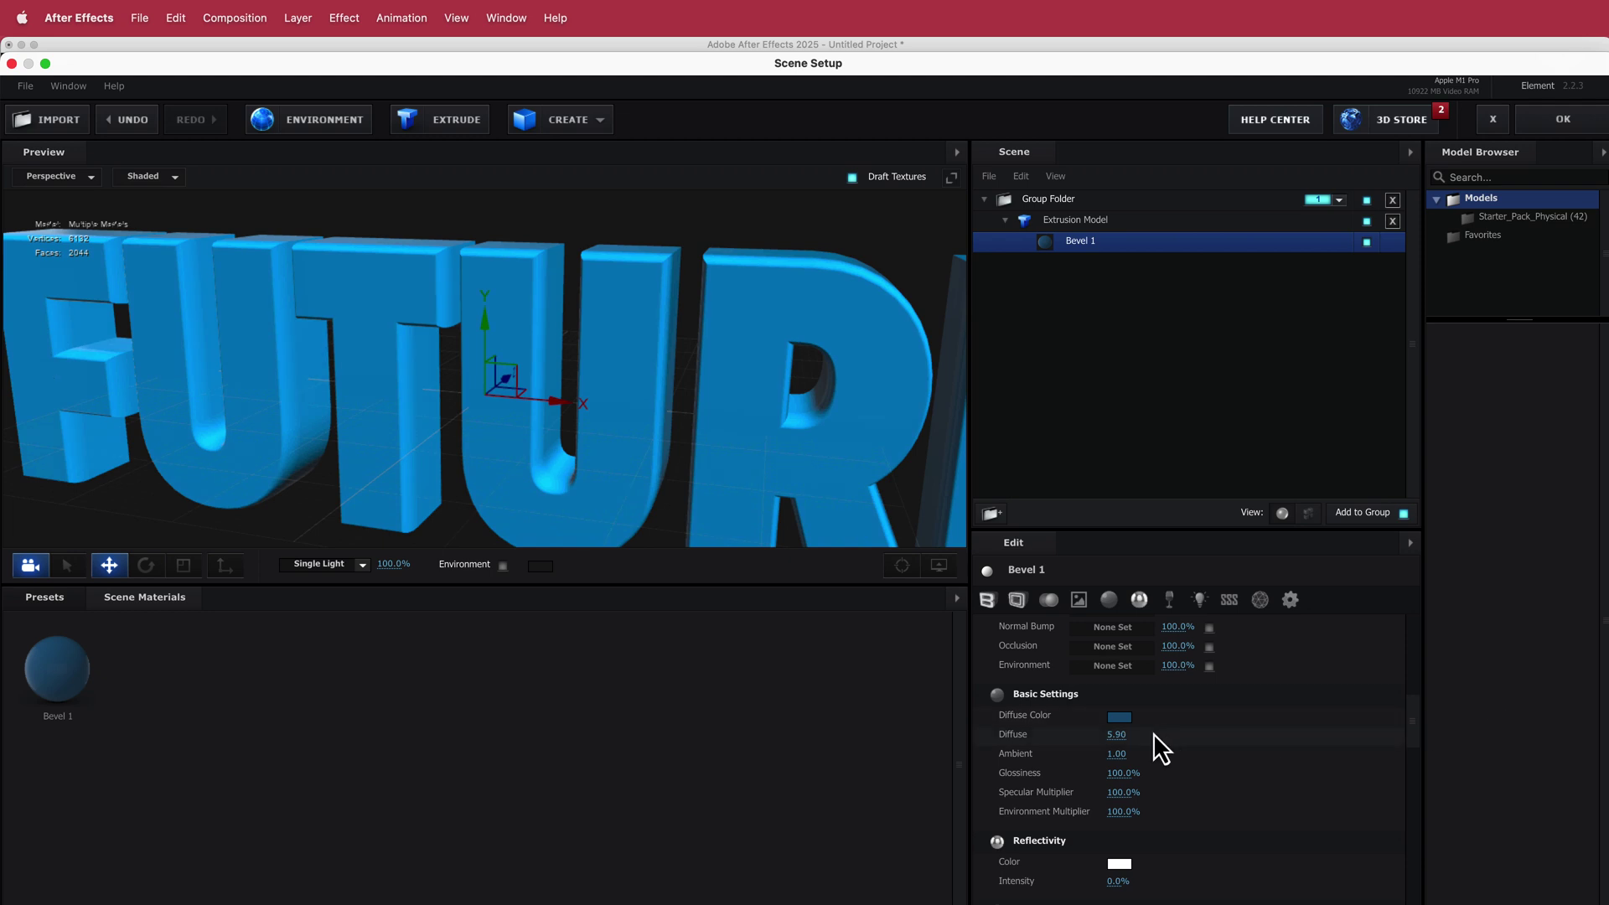
drag(1117, 737, 1330, 729)
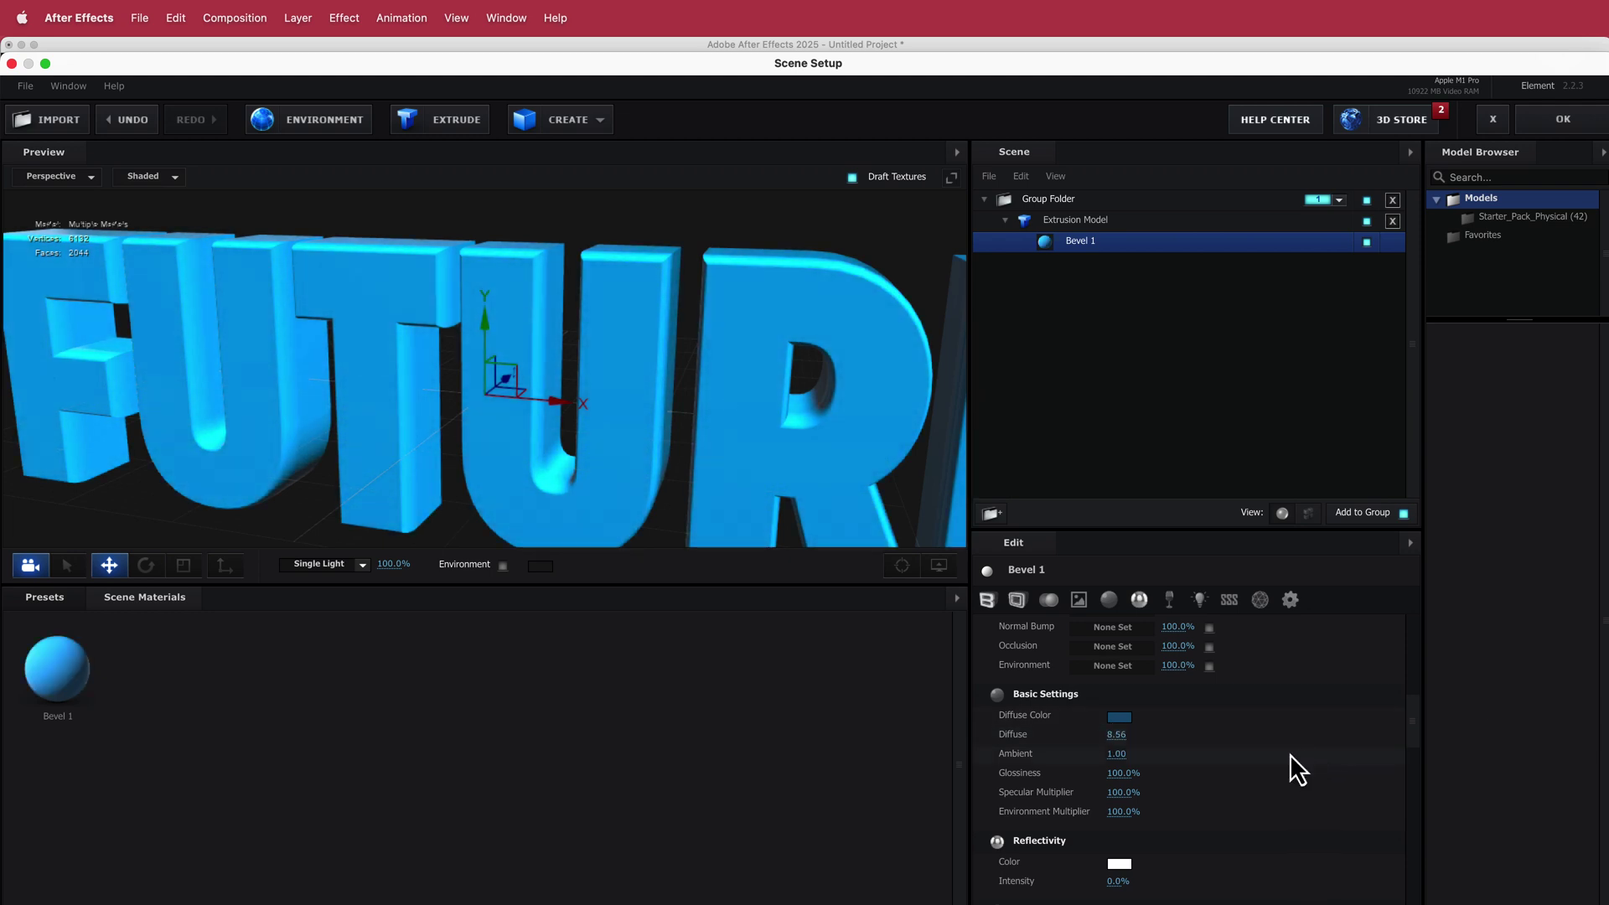
scroll(1257, 771, down, 1)
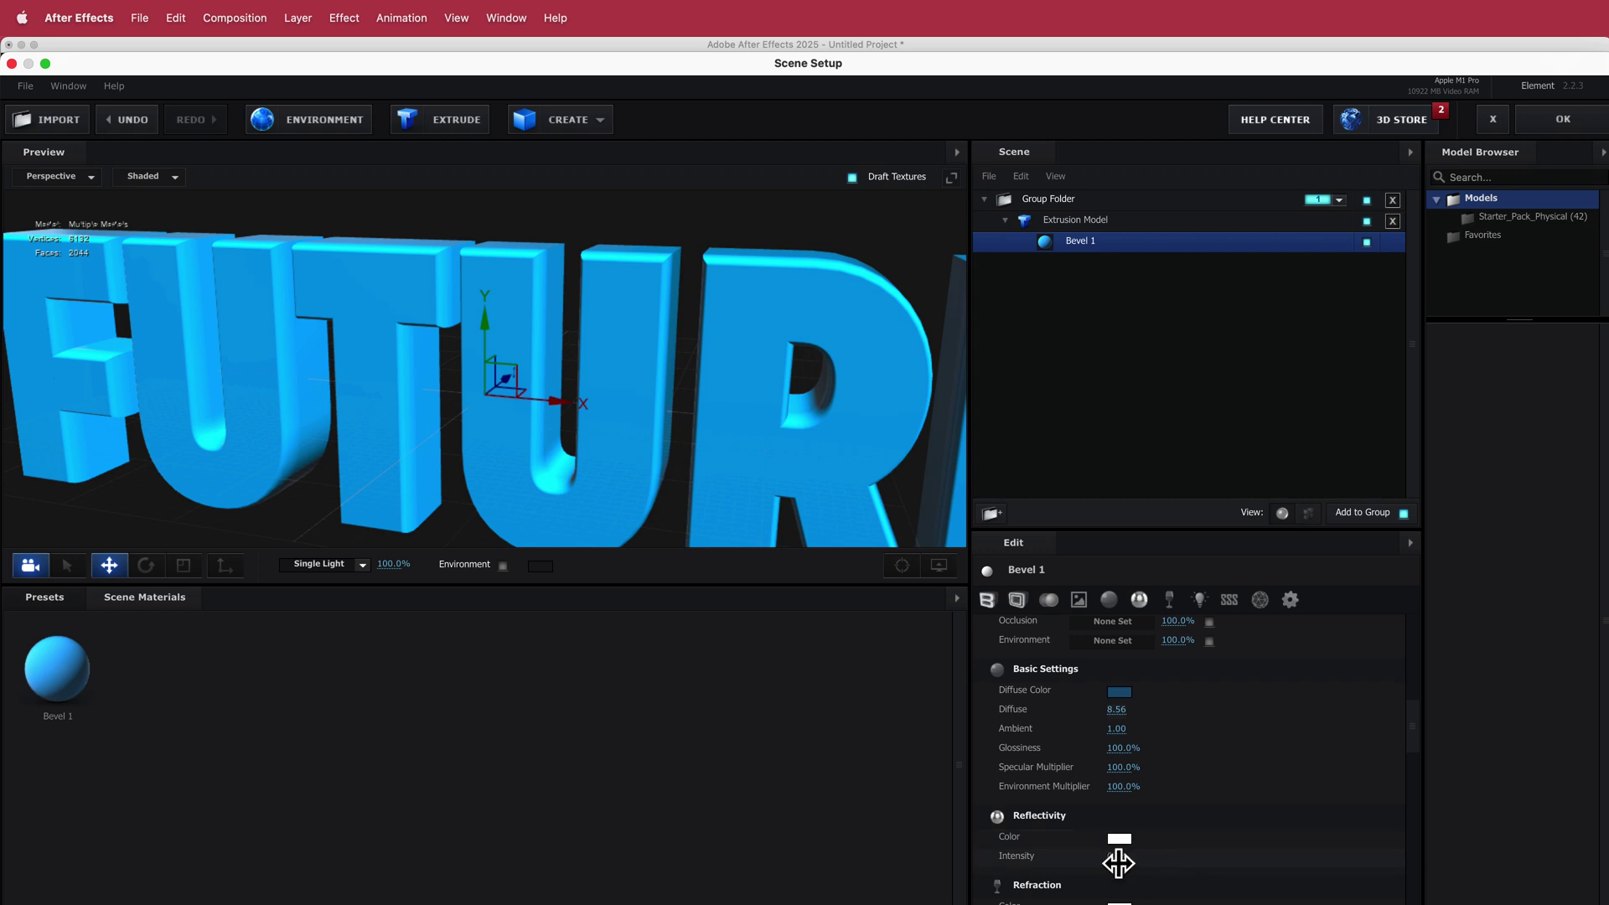
drag(1114, 855, 1149, 856)
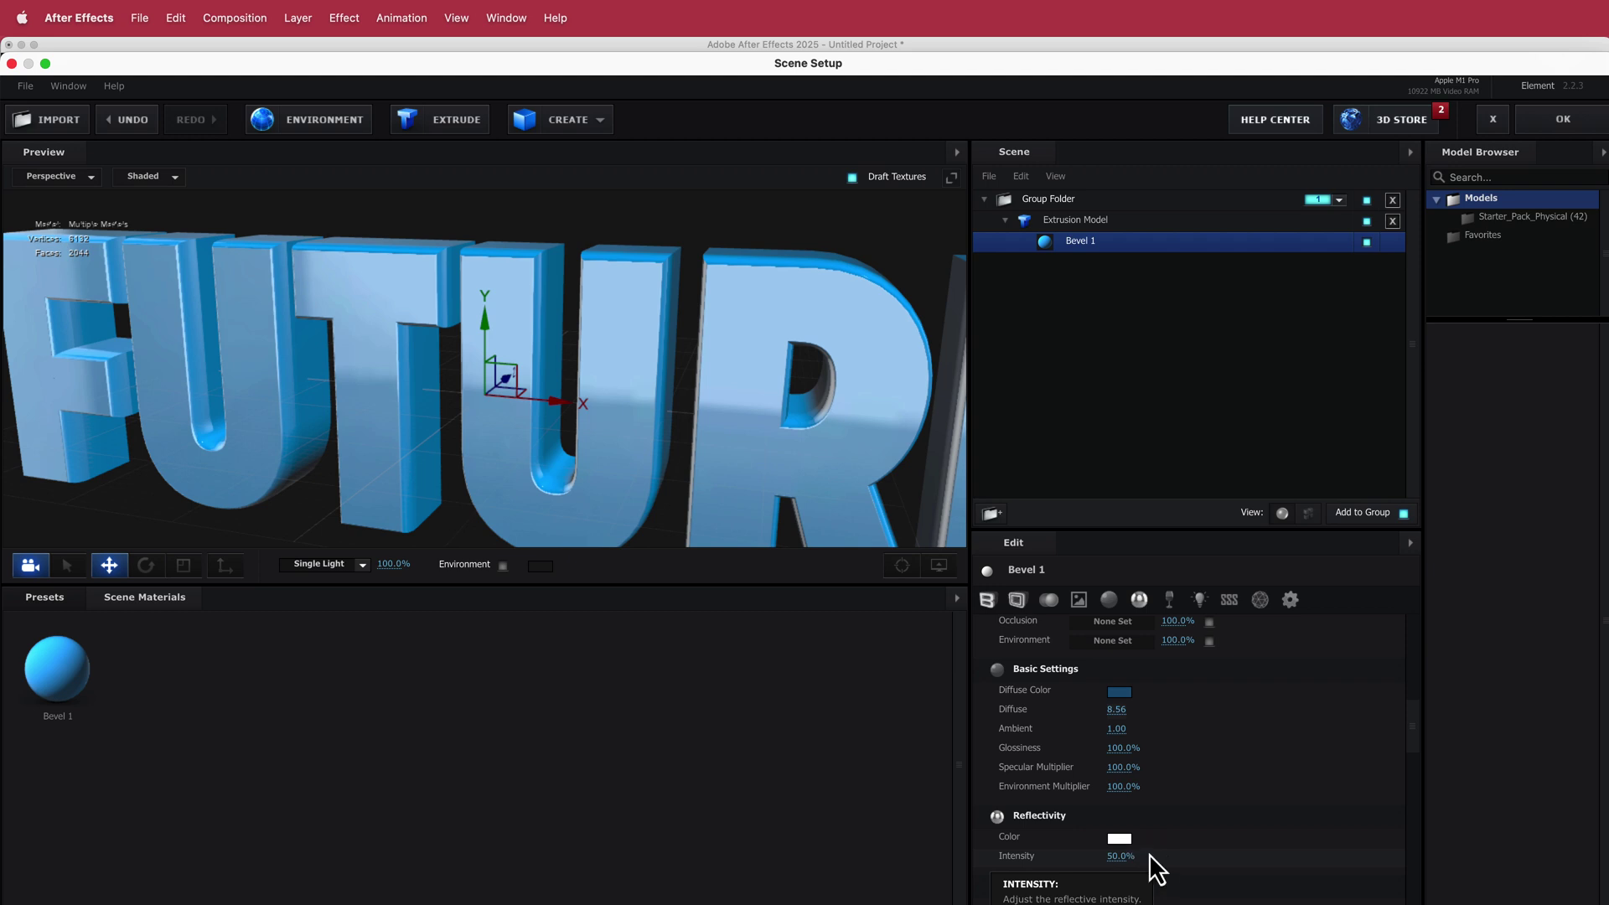
drag(707, 424, 680, 385)
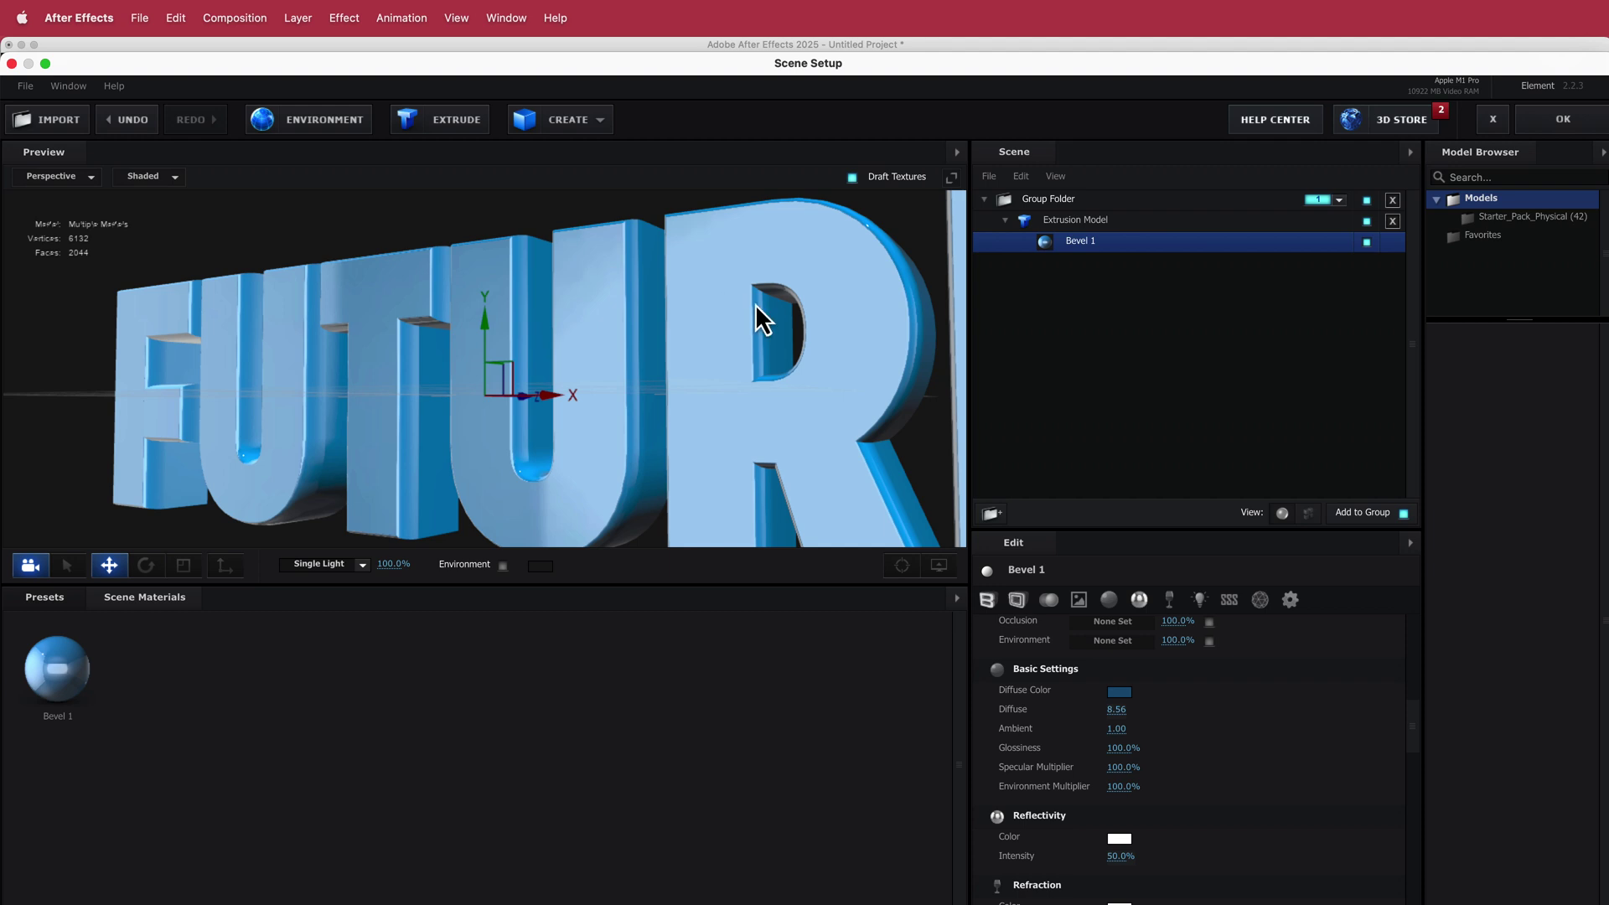
click(1542, 128)
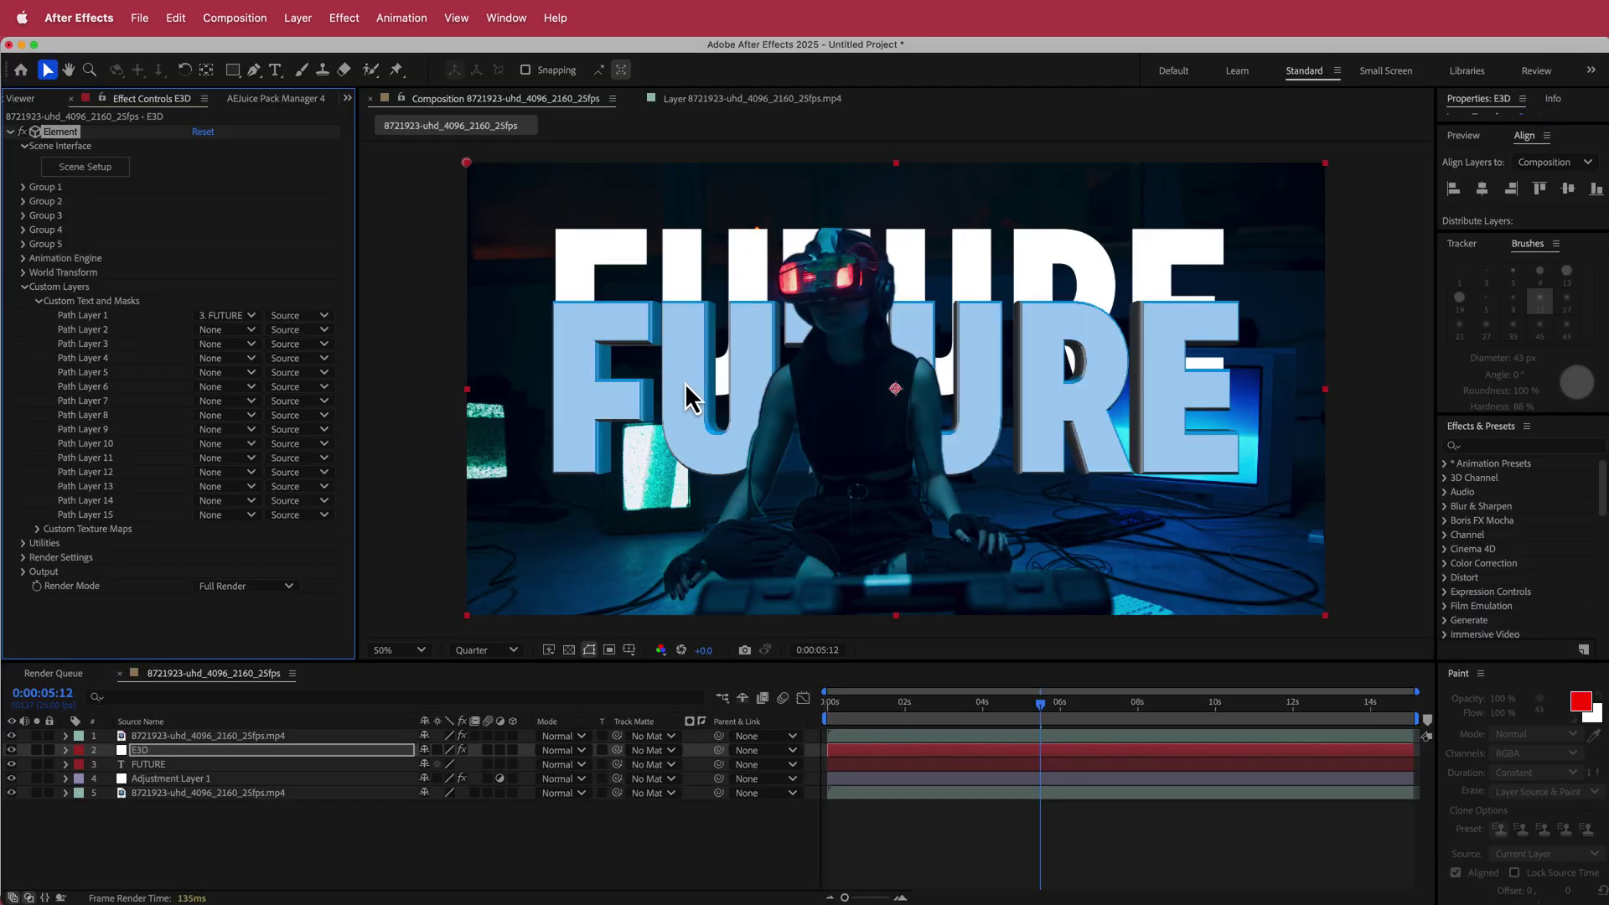
Step: Hide the flat white FUTURE text layer and collapse the custom text and masks settings
click(15, 781)
click(12, 764)
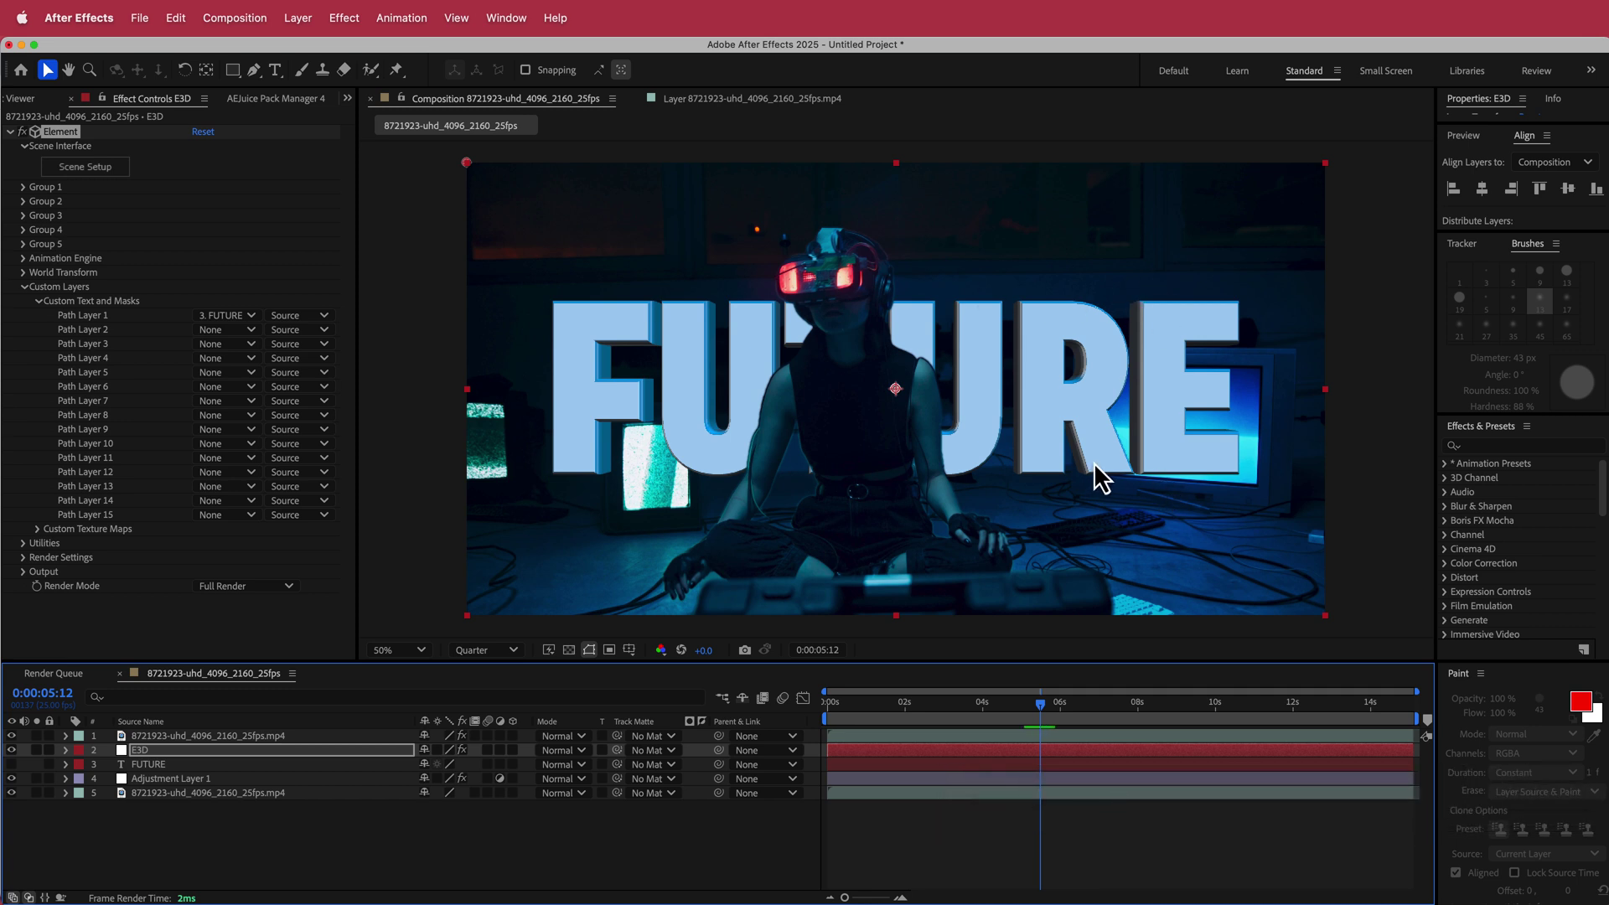
click(39, 301)
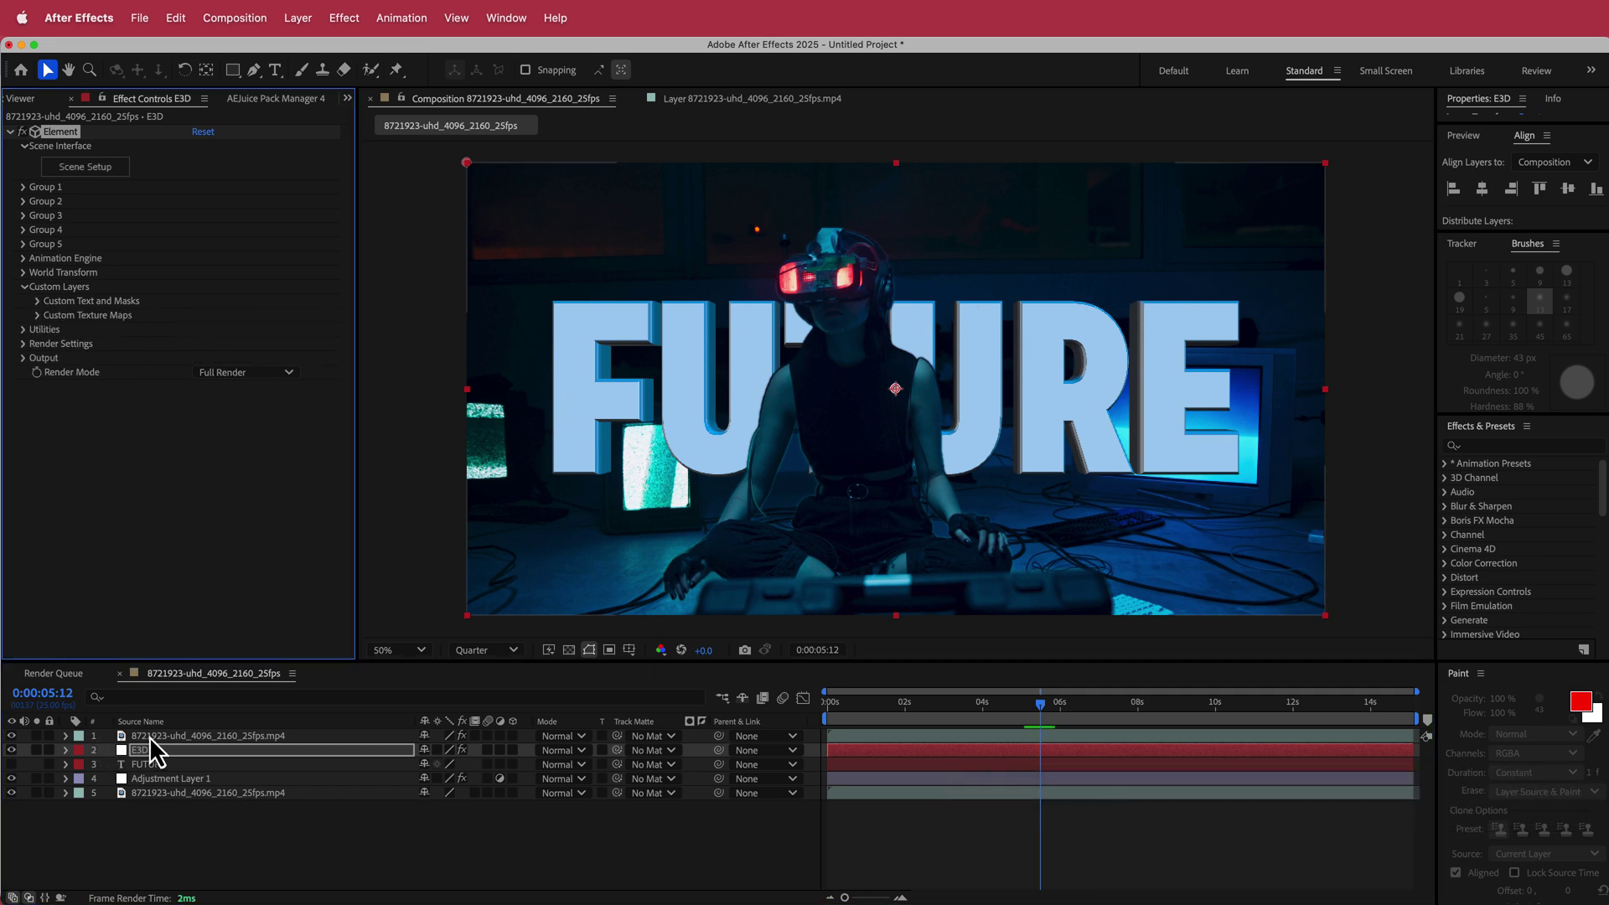
Step: Set Custom Texture Map Layer 1 to the 8721923-uhd_4096_2160_25fps.mp4 footage layer
click(37, 315)
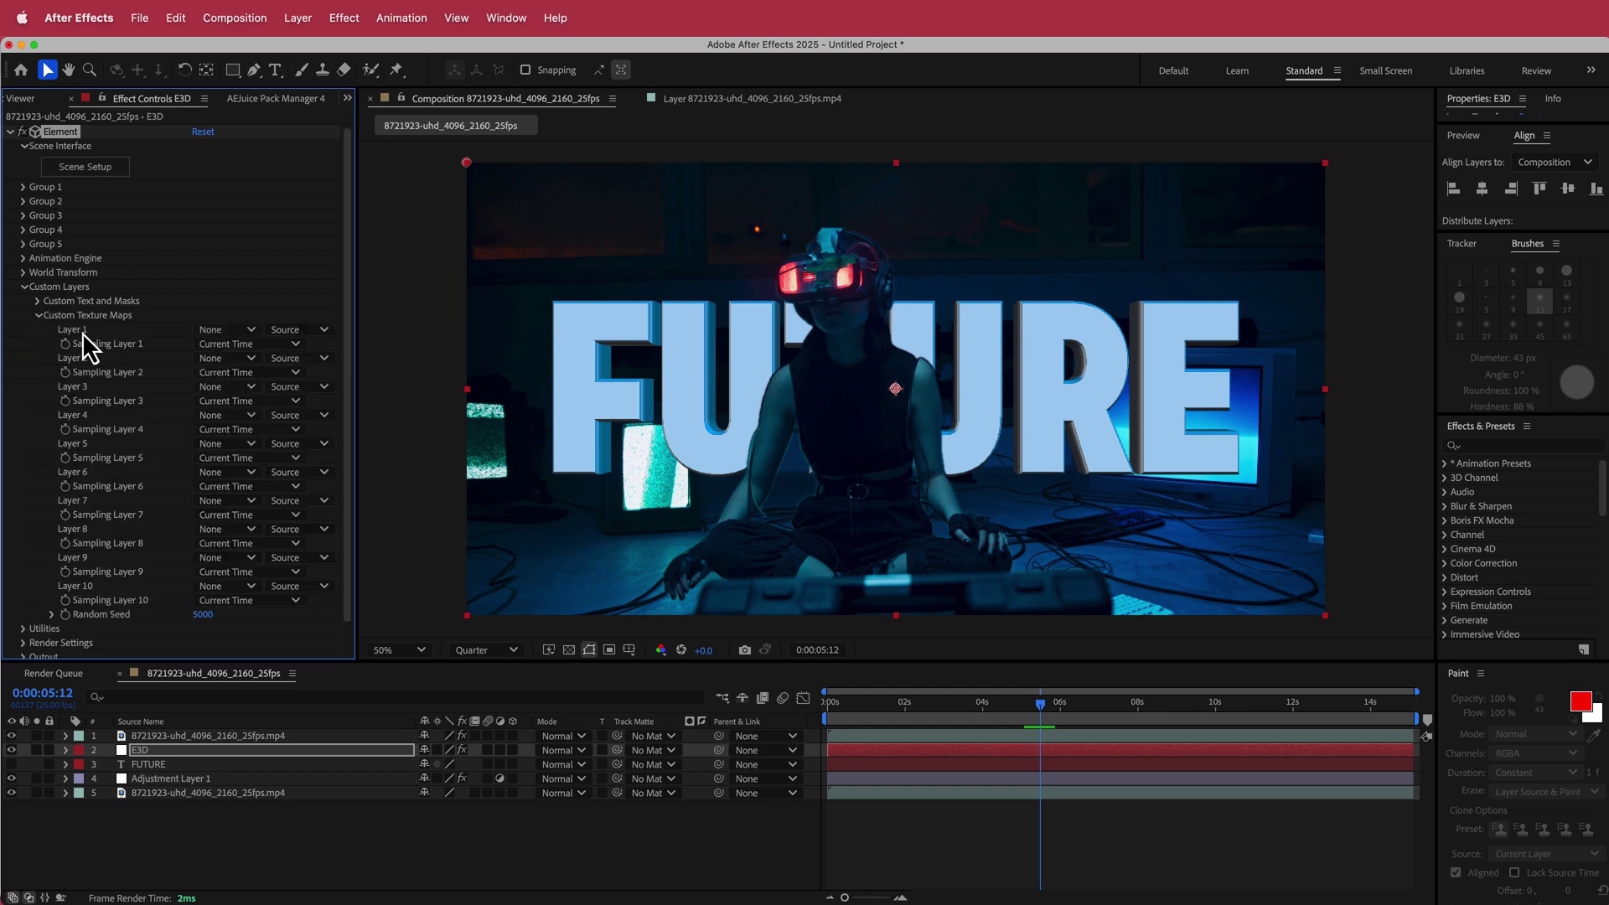
click(222, 330)
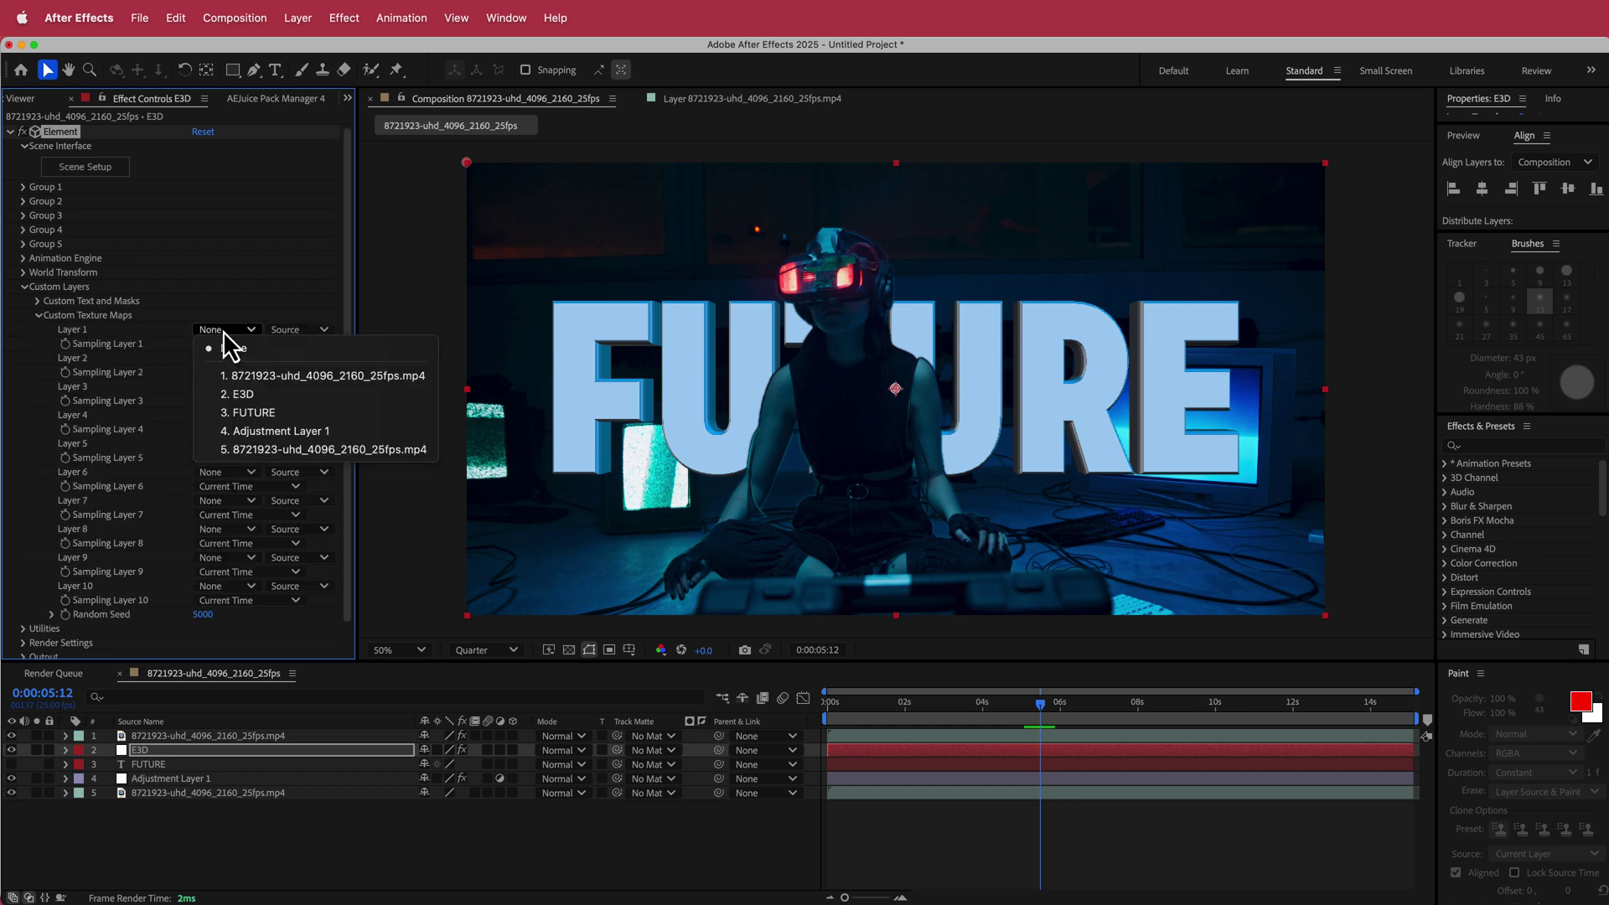
click(291, 378)
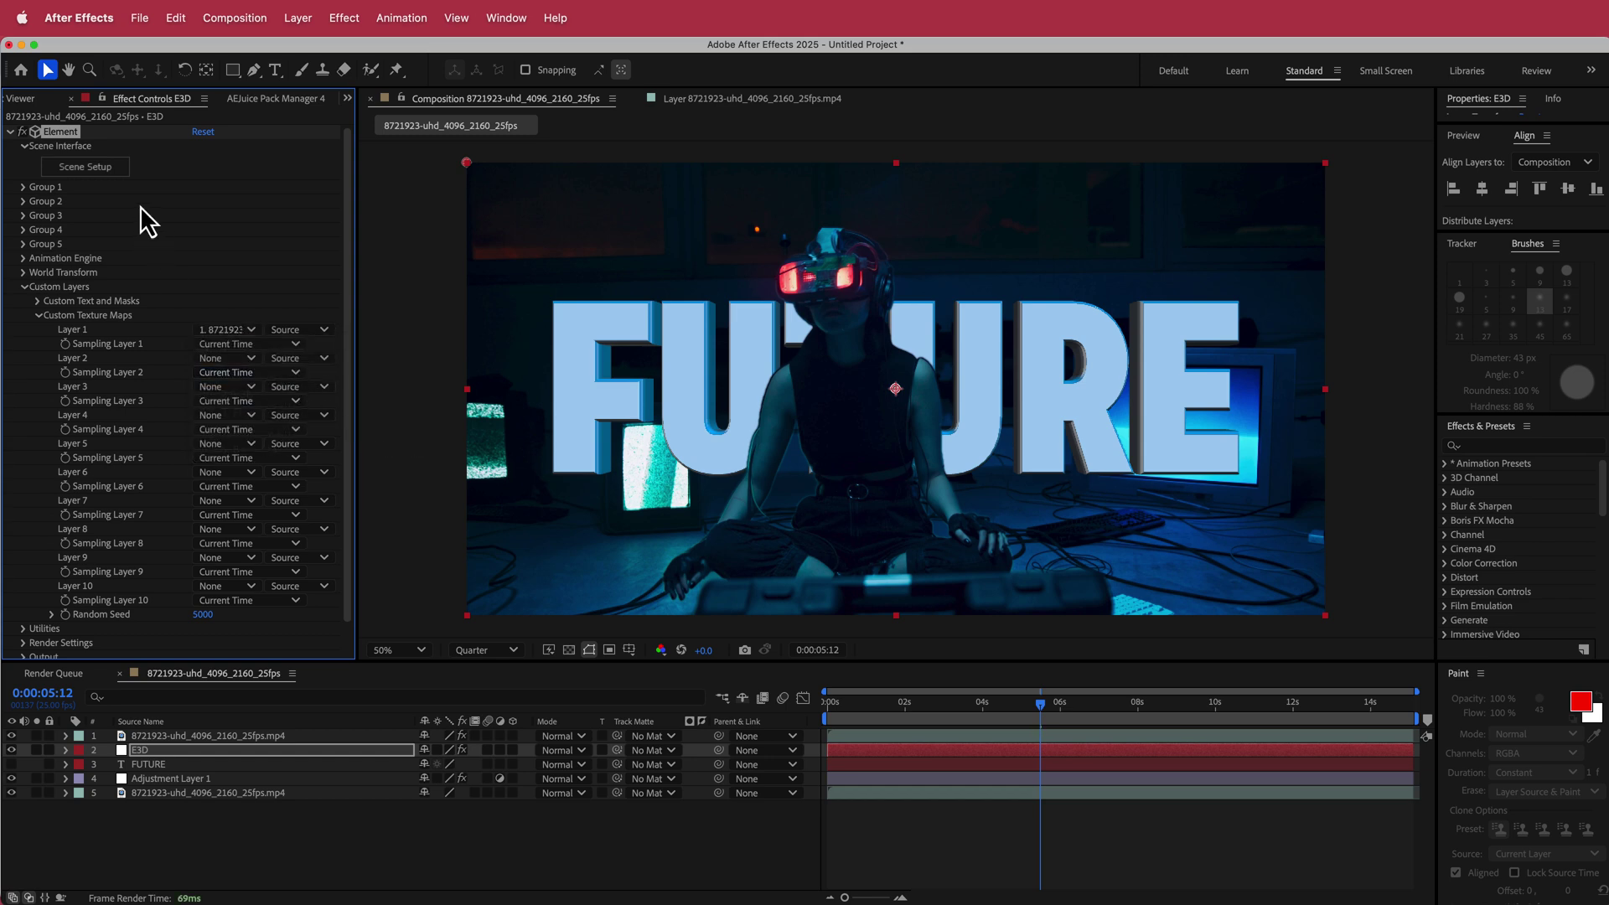
click(84, 168)
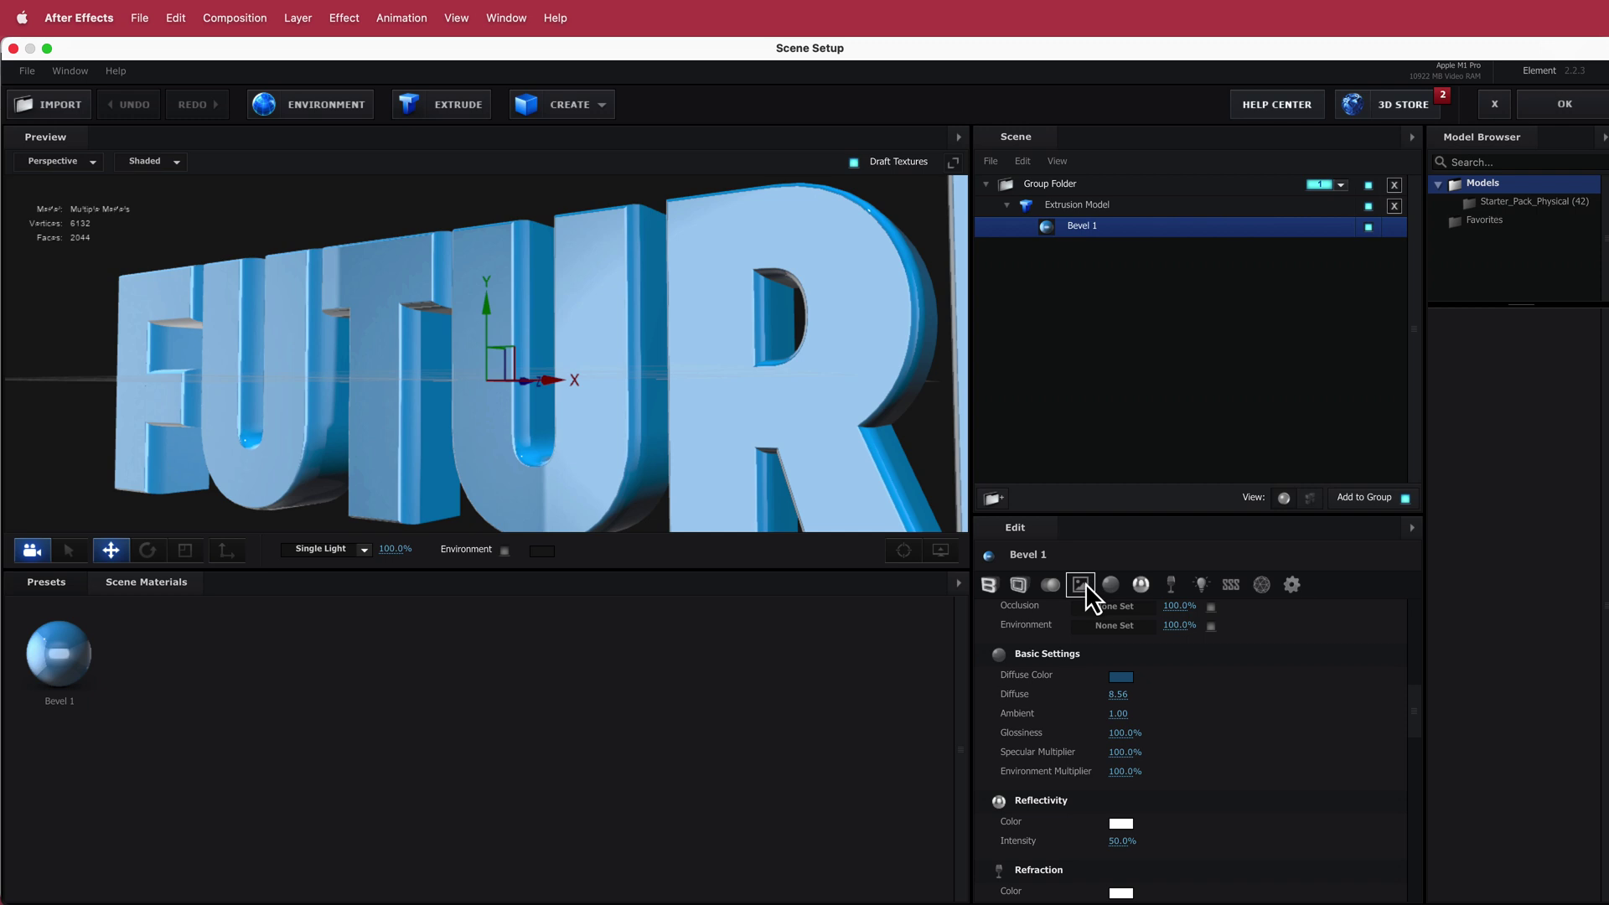
Step: Use Custom Layer 1 as Bevel 1's environment texture, raise Diffuse, and apply the scene
click(1080, 584)
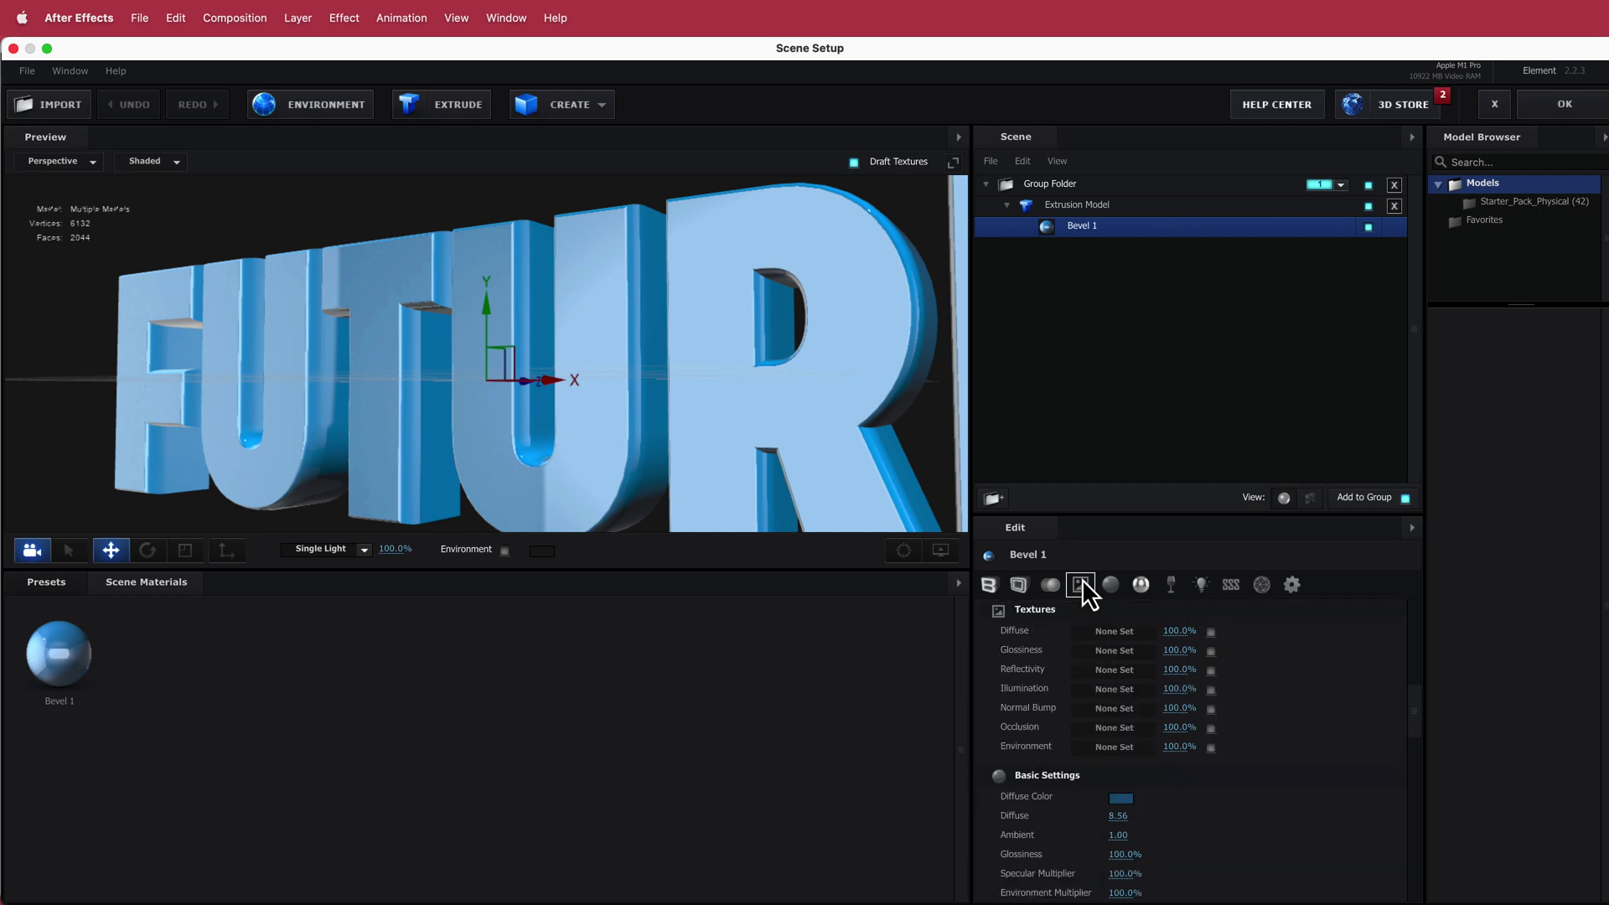
click(1123, 747)
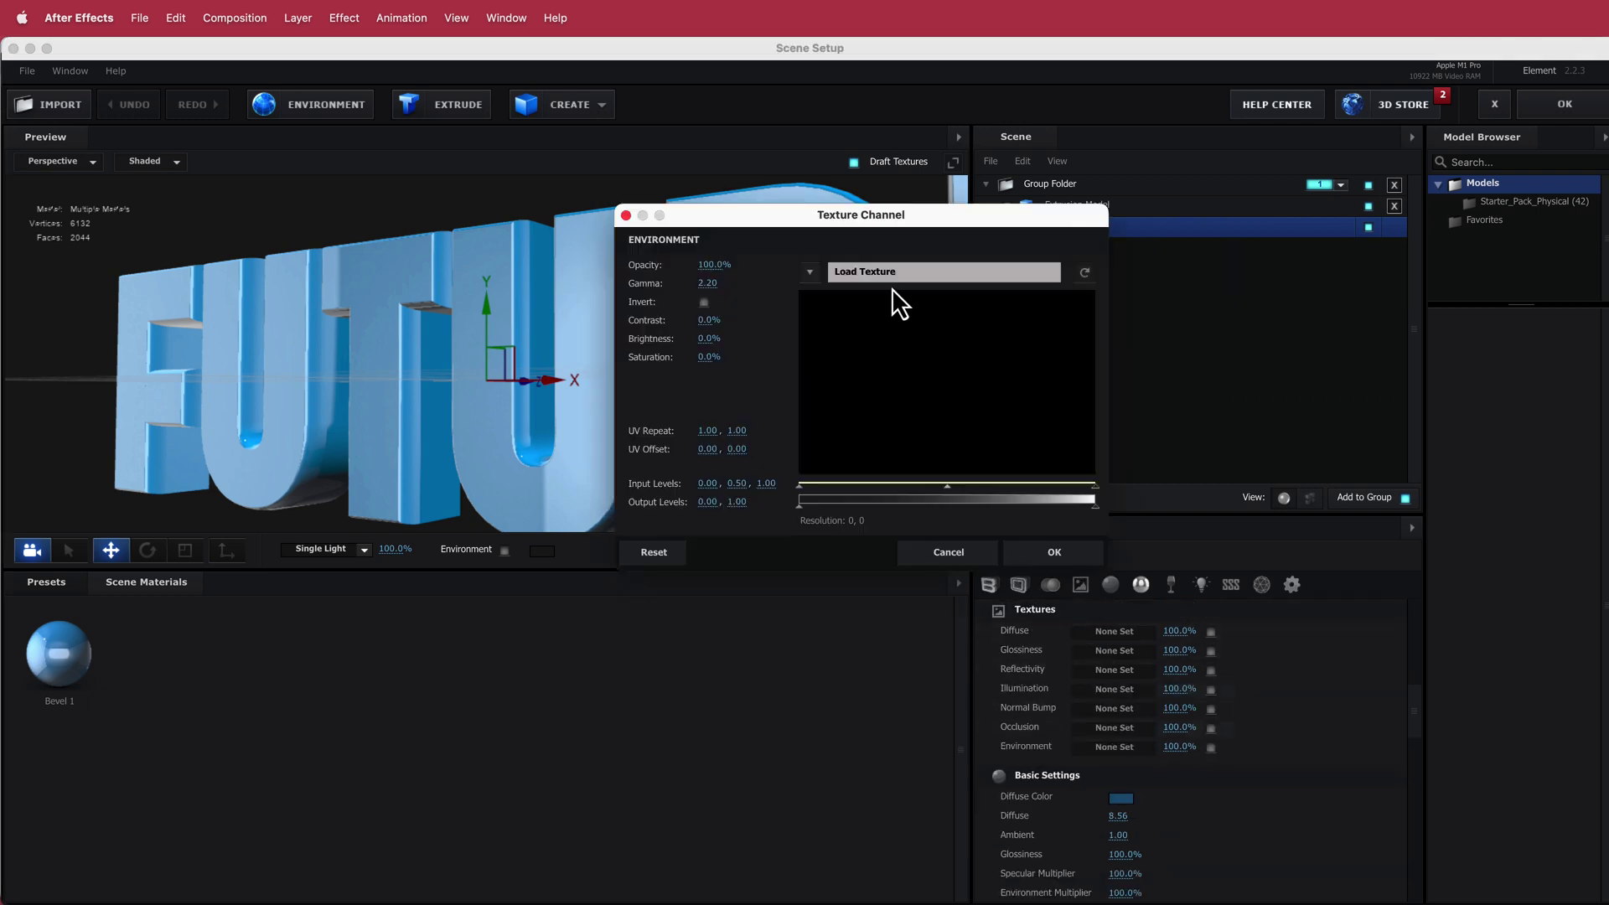
click(815, 273)
click(858, 304)
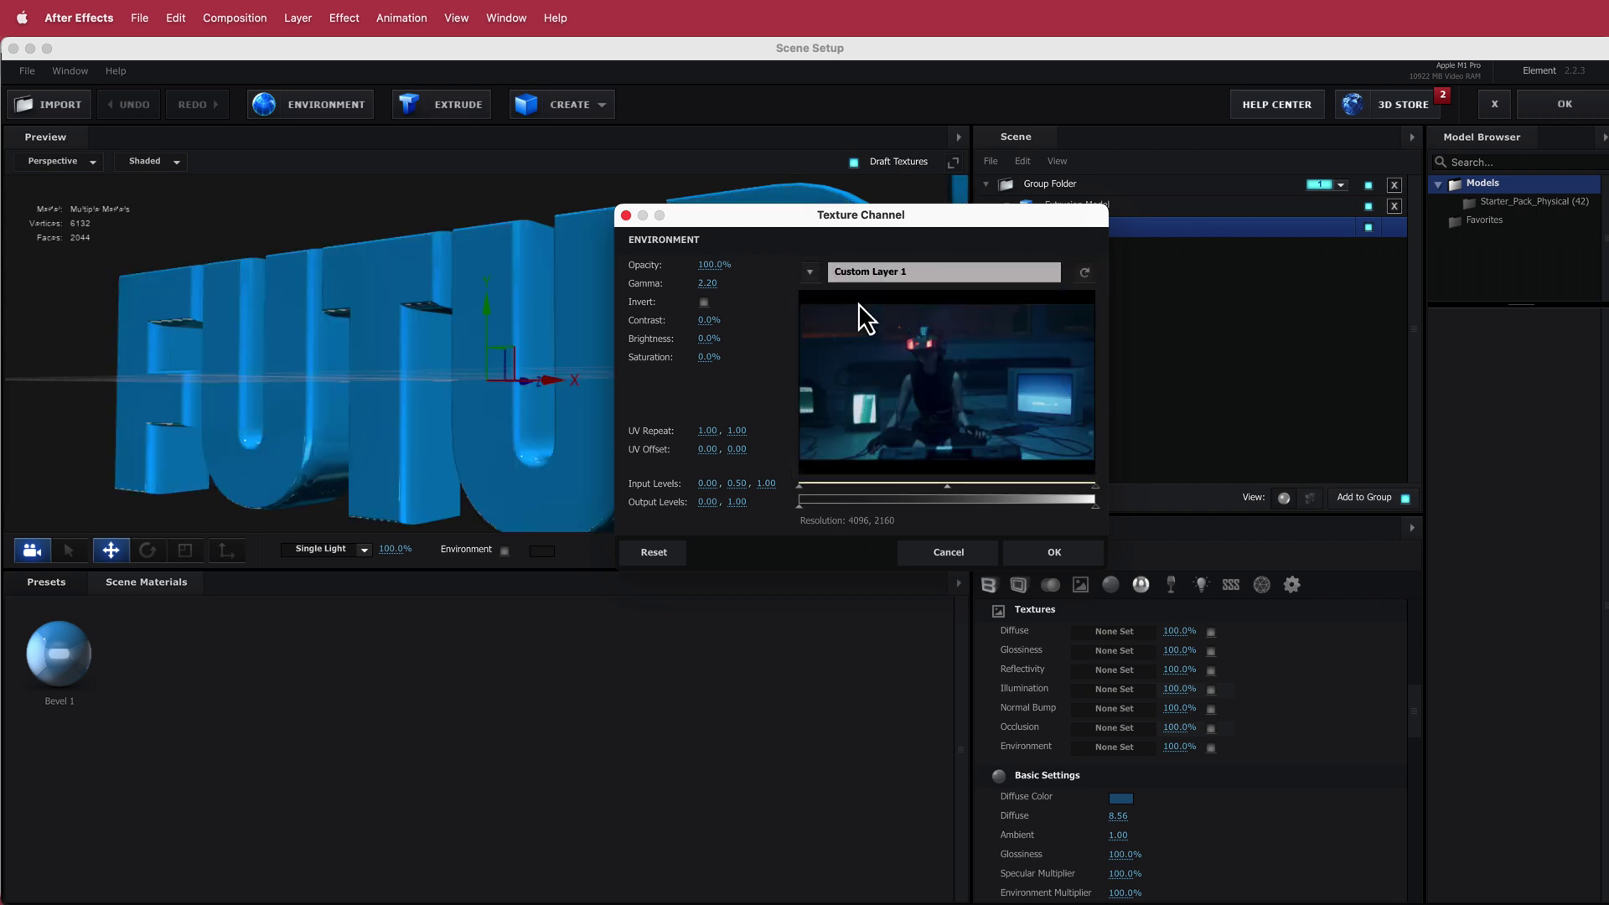
click(1055, 552)
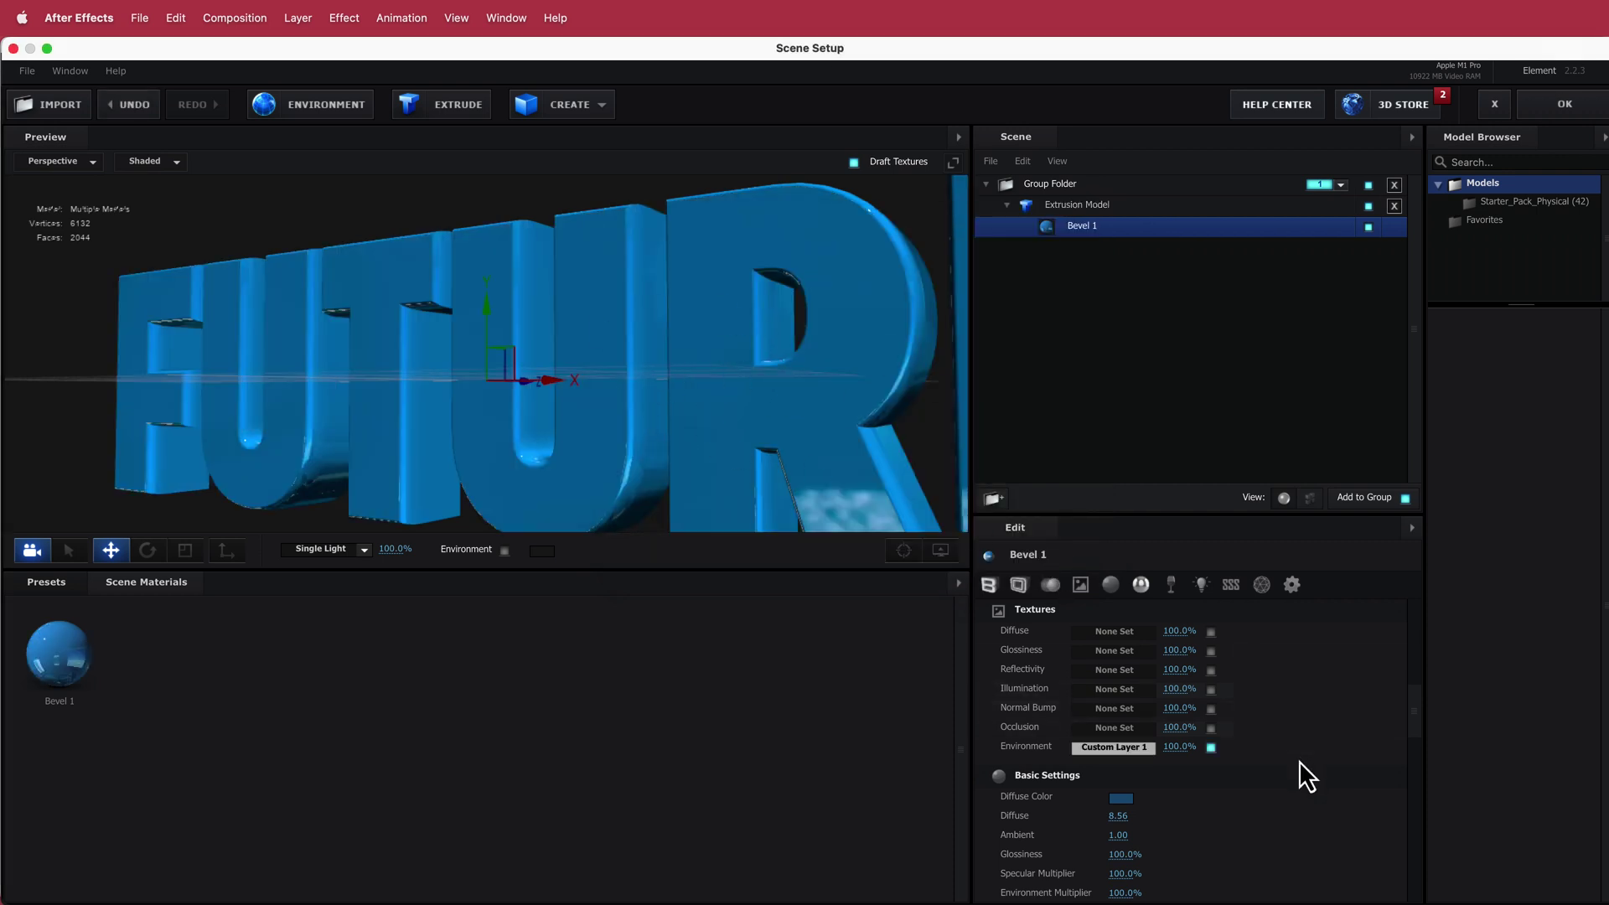
mouse_move(1120, 816)
mouse_down()
mouse_move(1441, 808)
mouse_move(1260, 813)
mouse_up()
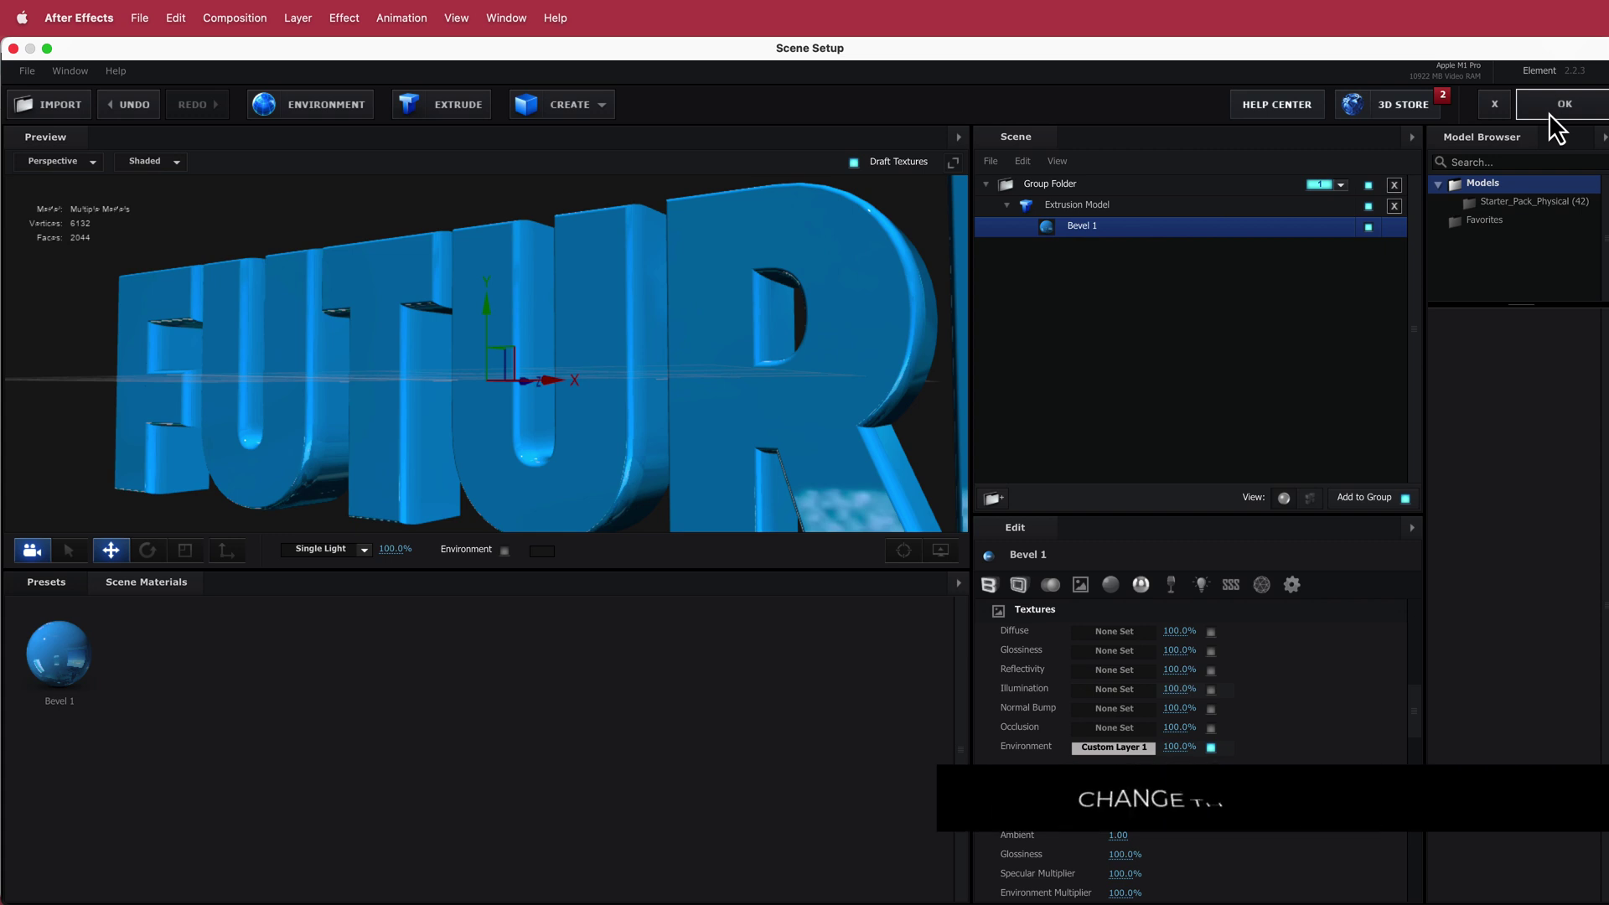
click(1557, 127)
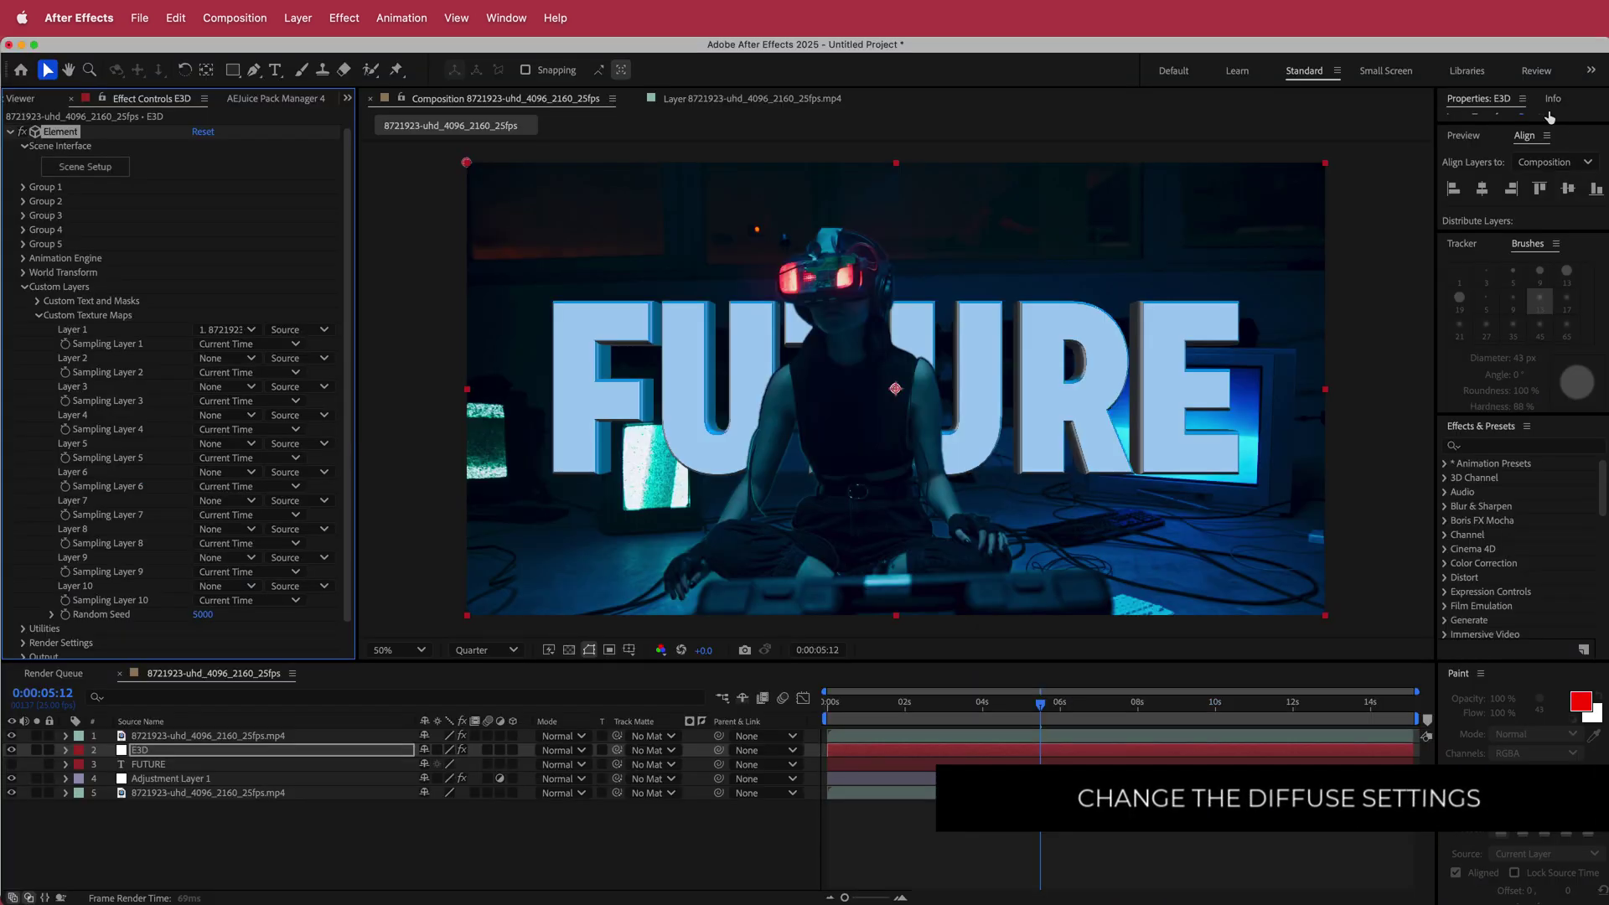
Step: Set Bevel 1 Reflectivity Intensity to 20% and Diffuse to 12.02, then apply the scene
click(80, 167)
drag(958, 213, 949, 53)
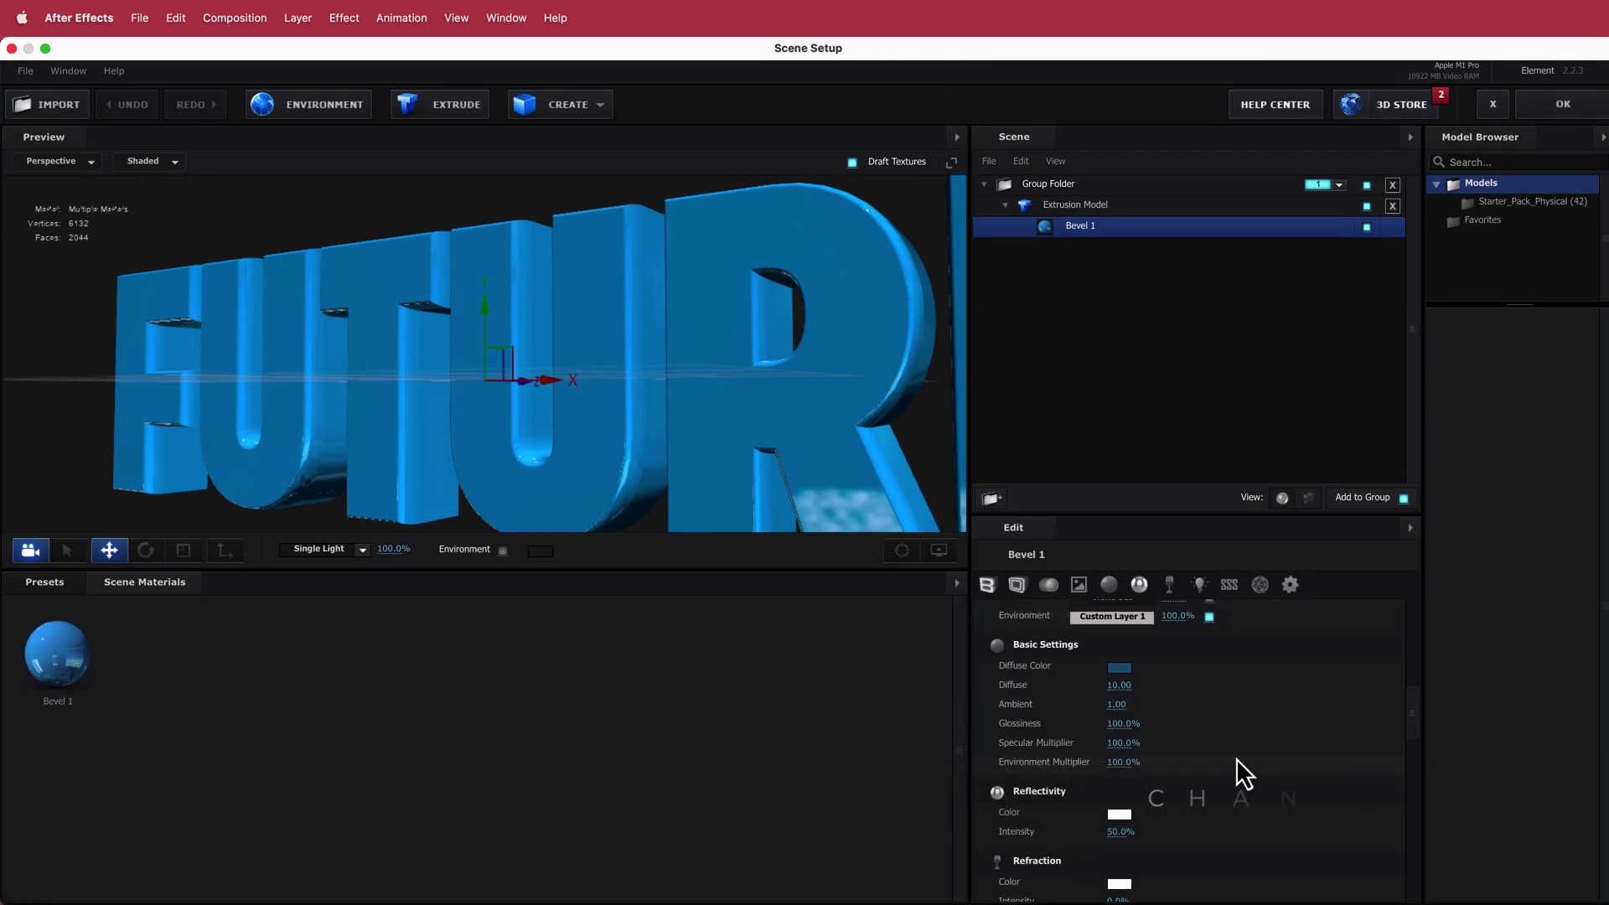
click(1121, 834)
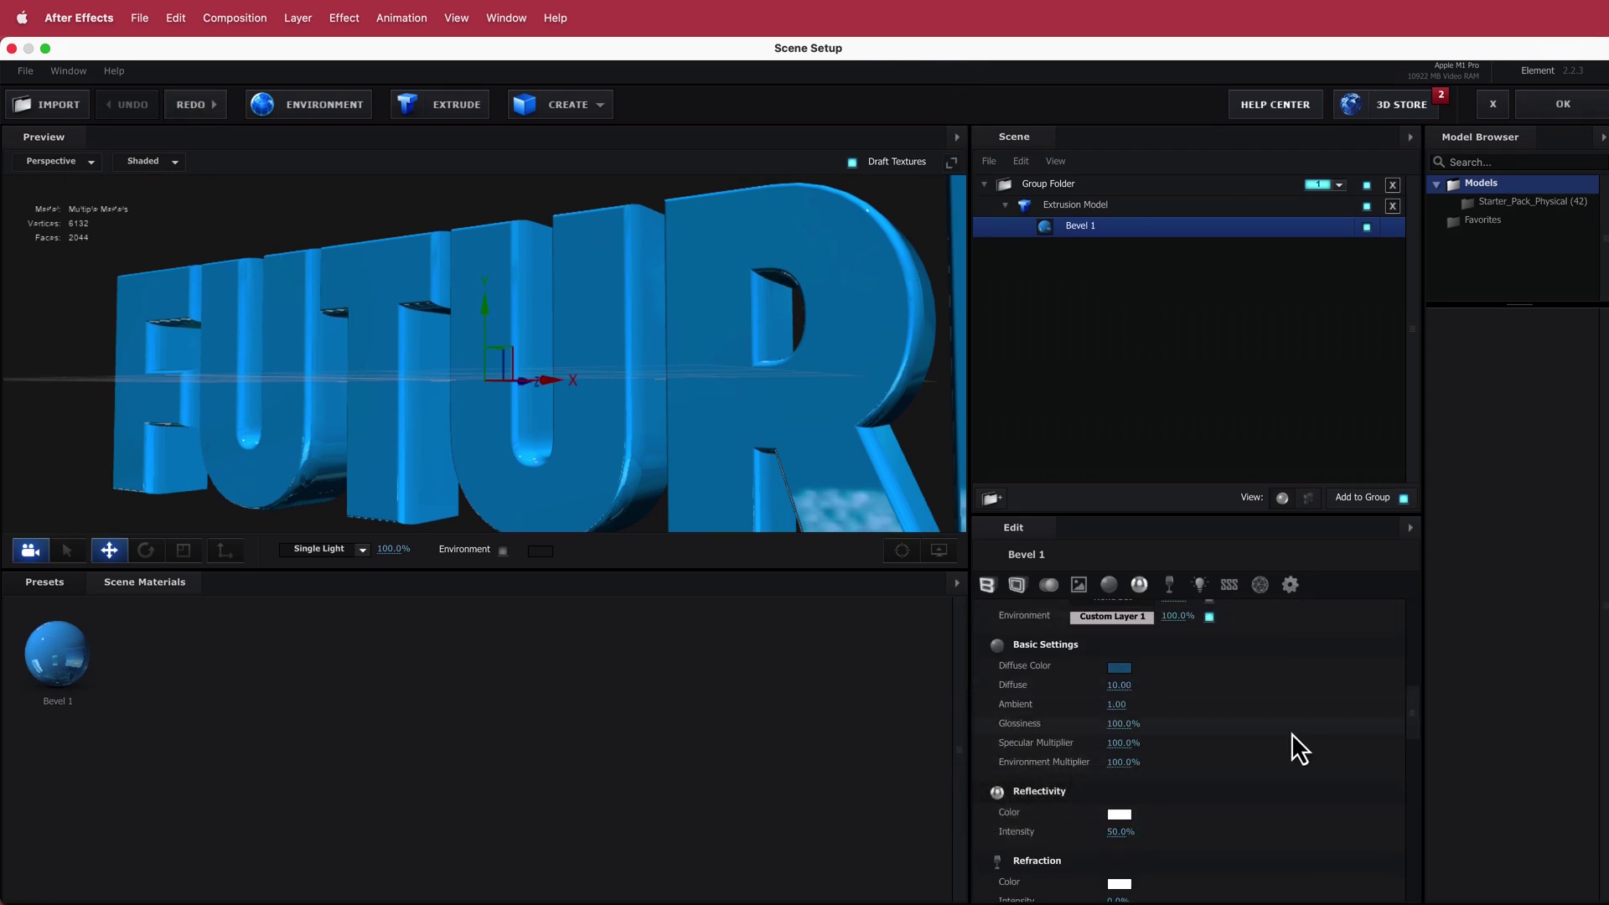
click(1121, 832)
text(20)
key(Return)
drag(1114, 684, 1275, 681)
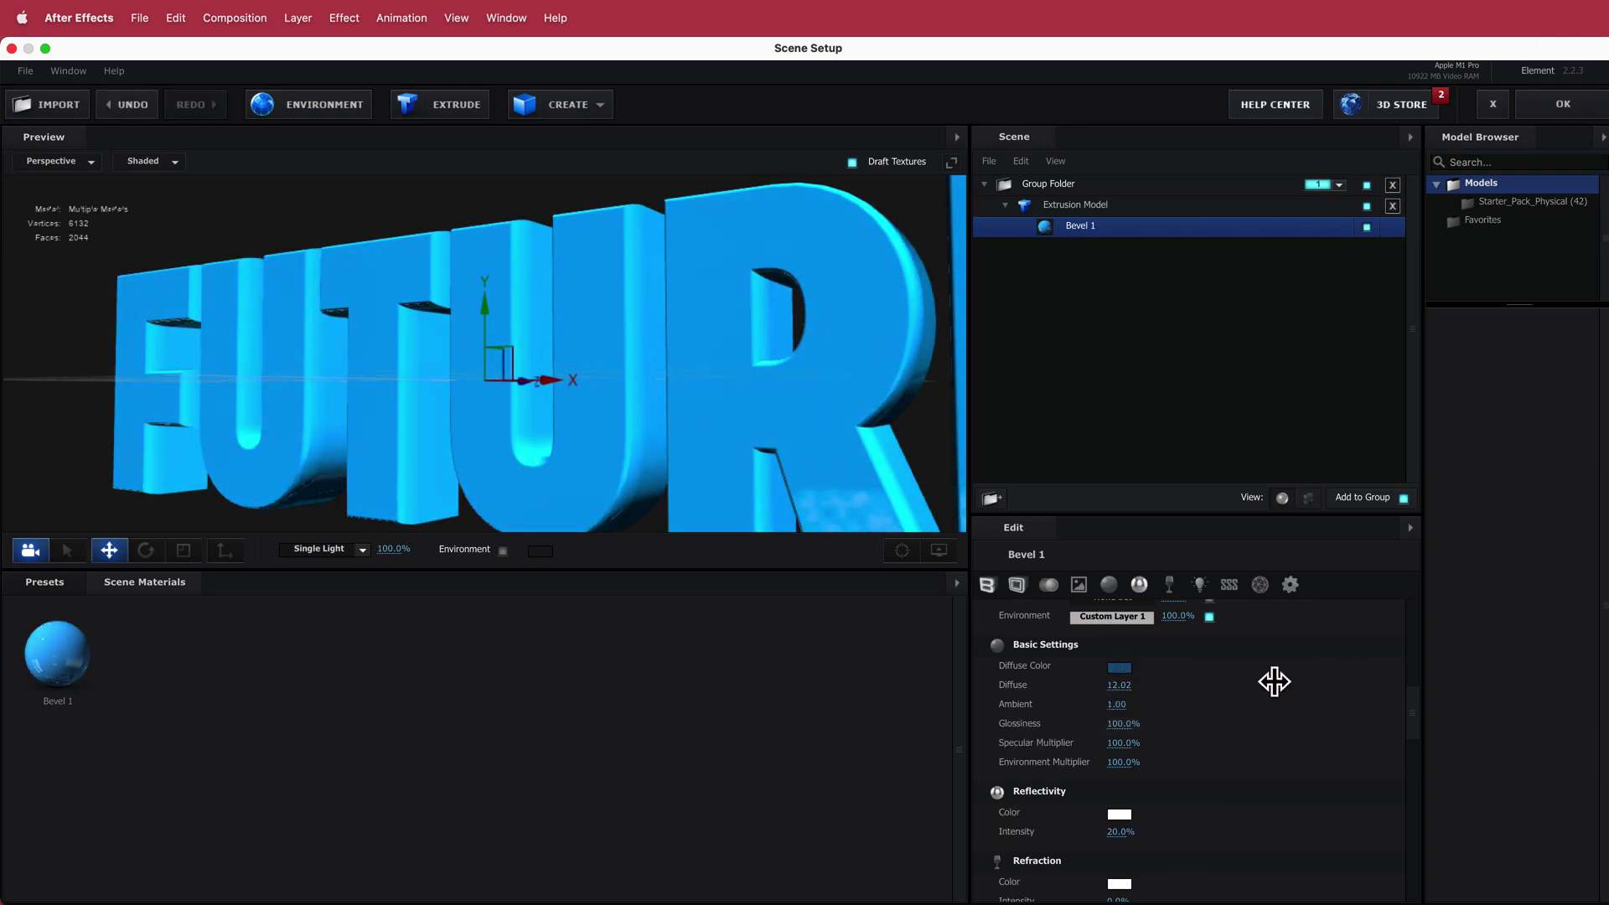
click(1554, 107)
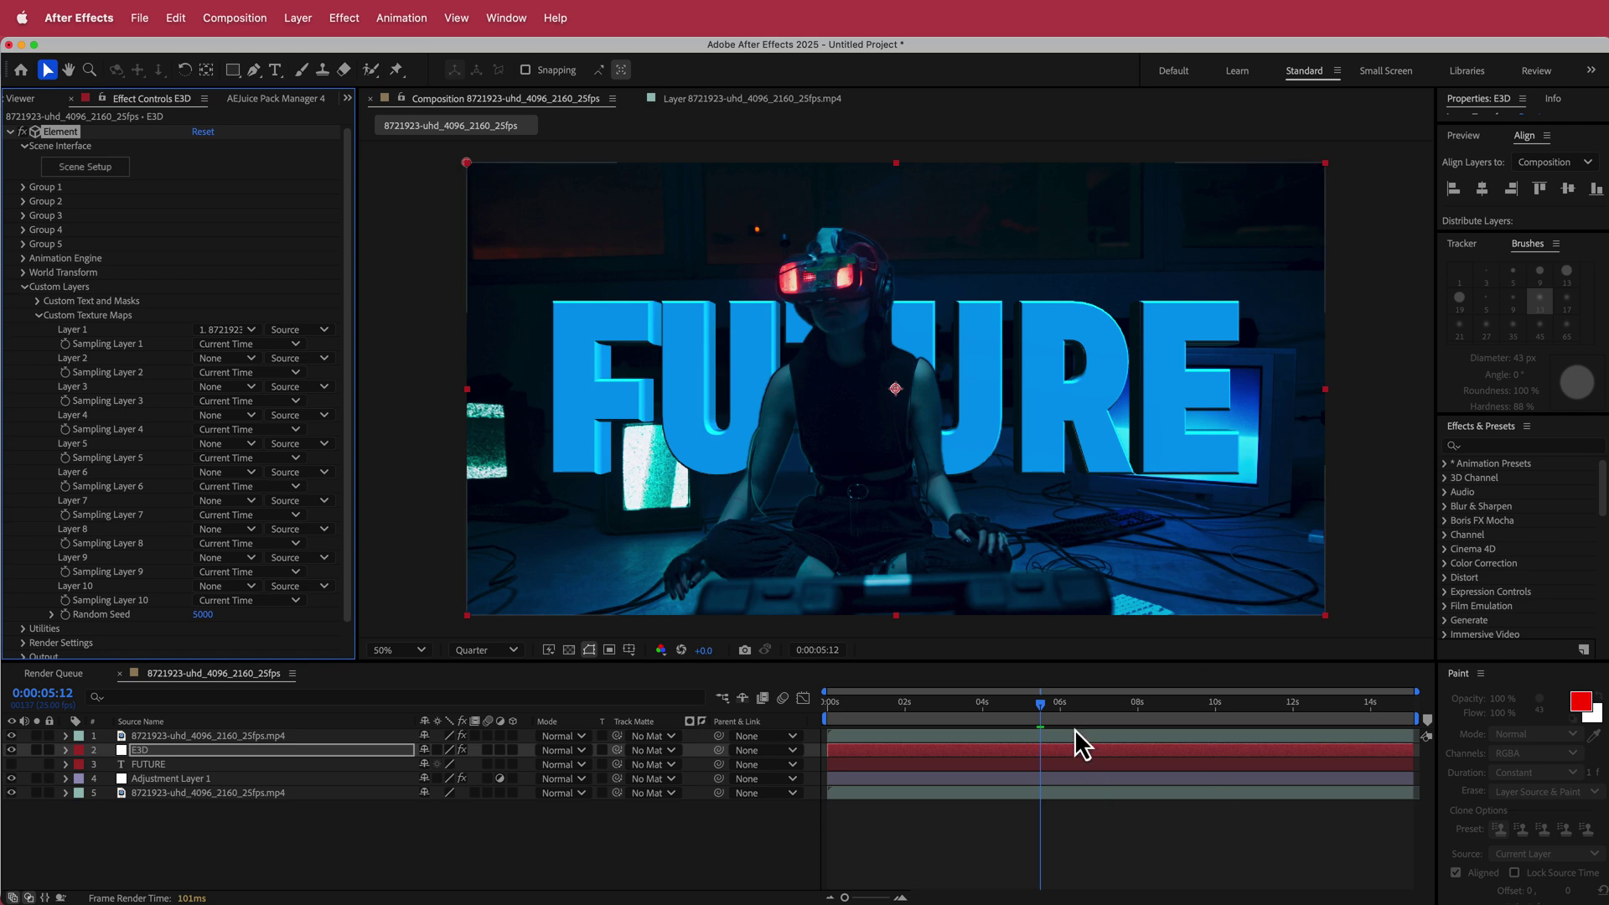
Step: Reposition the FUTURE text vertically using Group 1's Particle Replicator settings
drag(1033, 706, 823, 731)
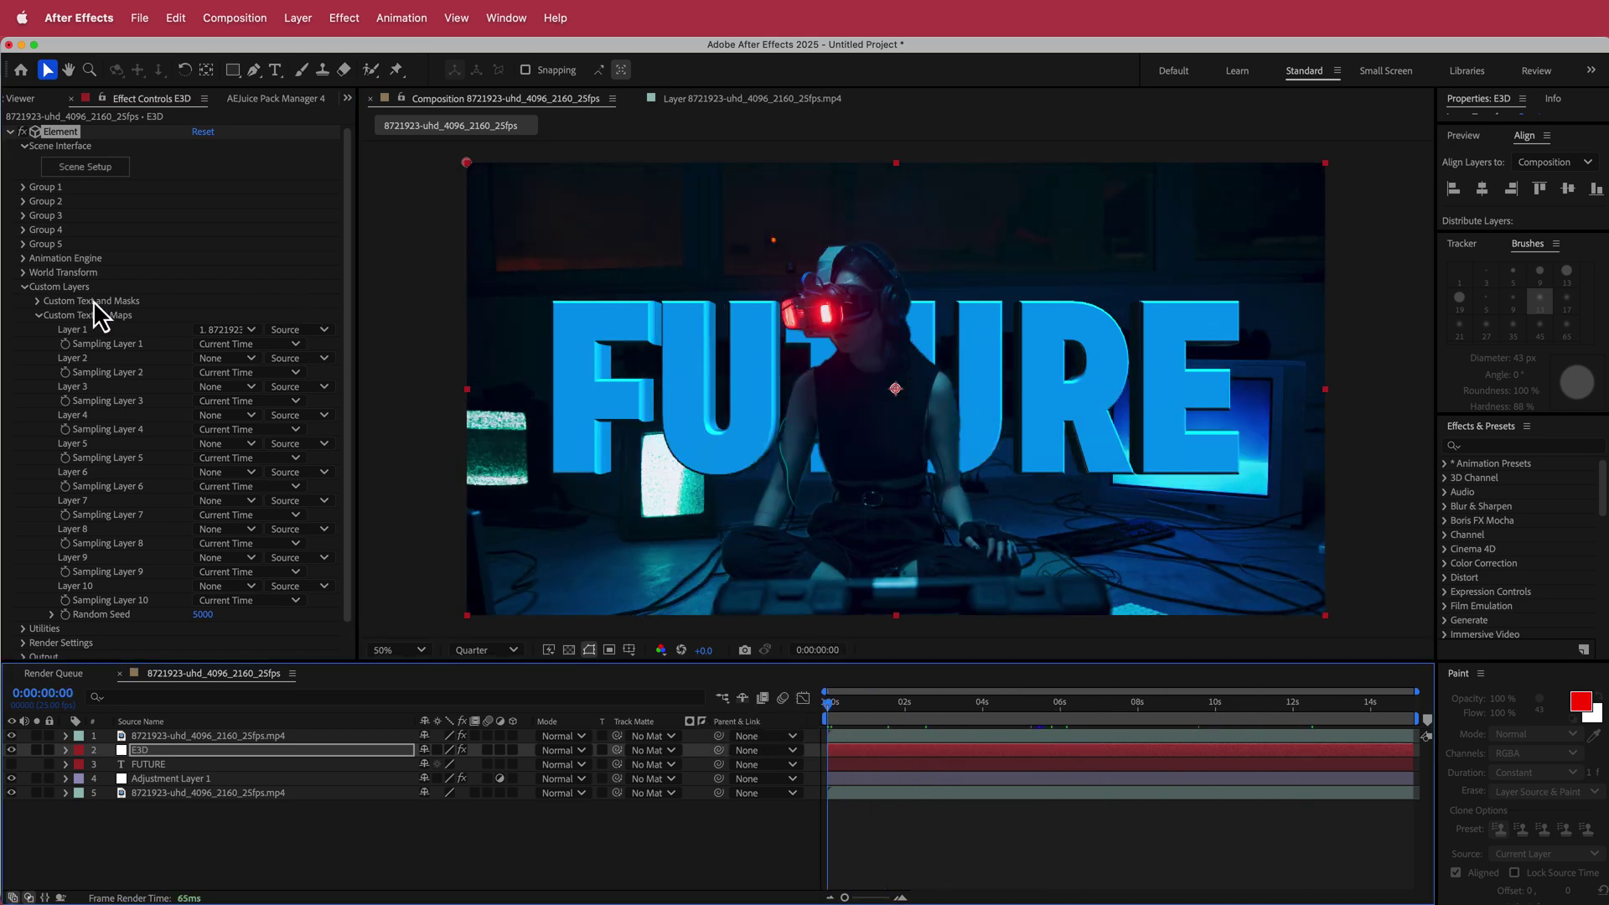
click(24, 287)
click(23, 188)
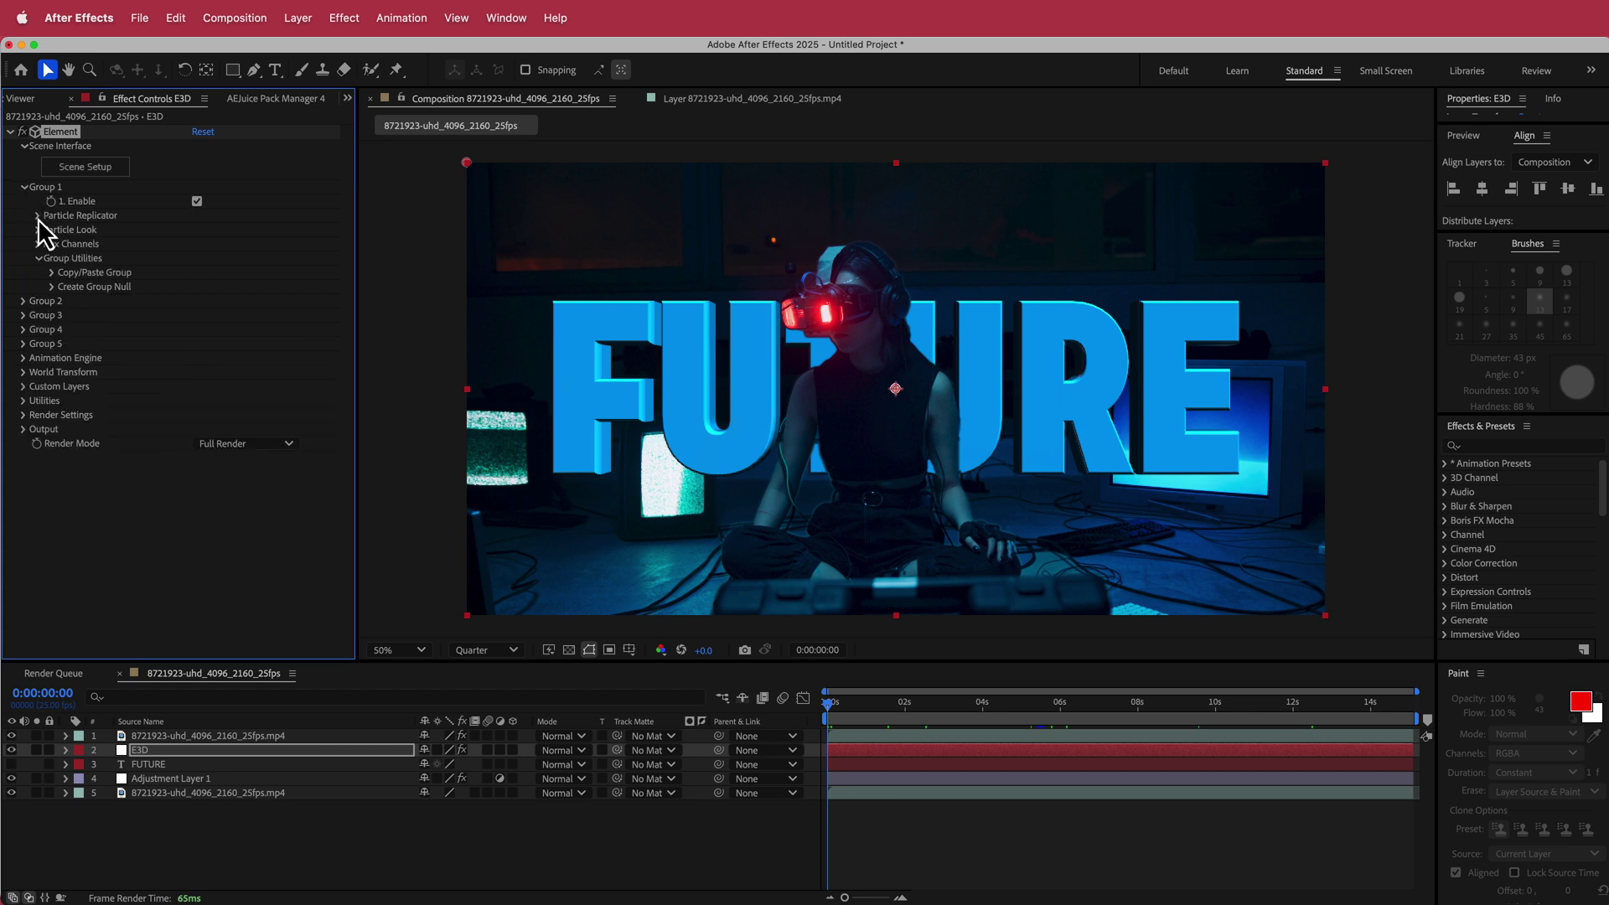
click(37, 216)
mouse_move(259, 258)
mouse_down()
mouse_move(374, 249)
mouse_move(195, 266)
mouse_up()
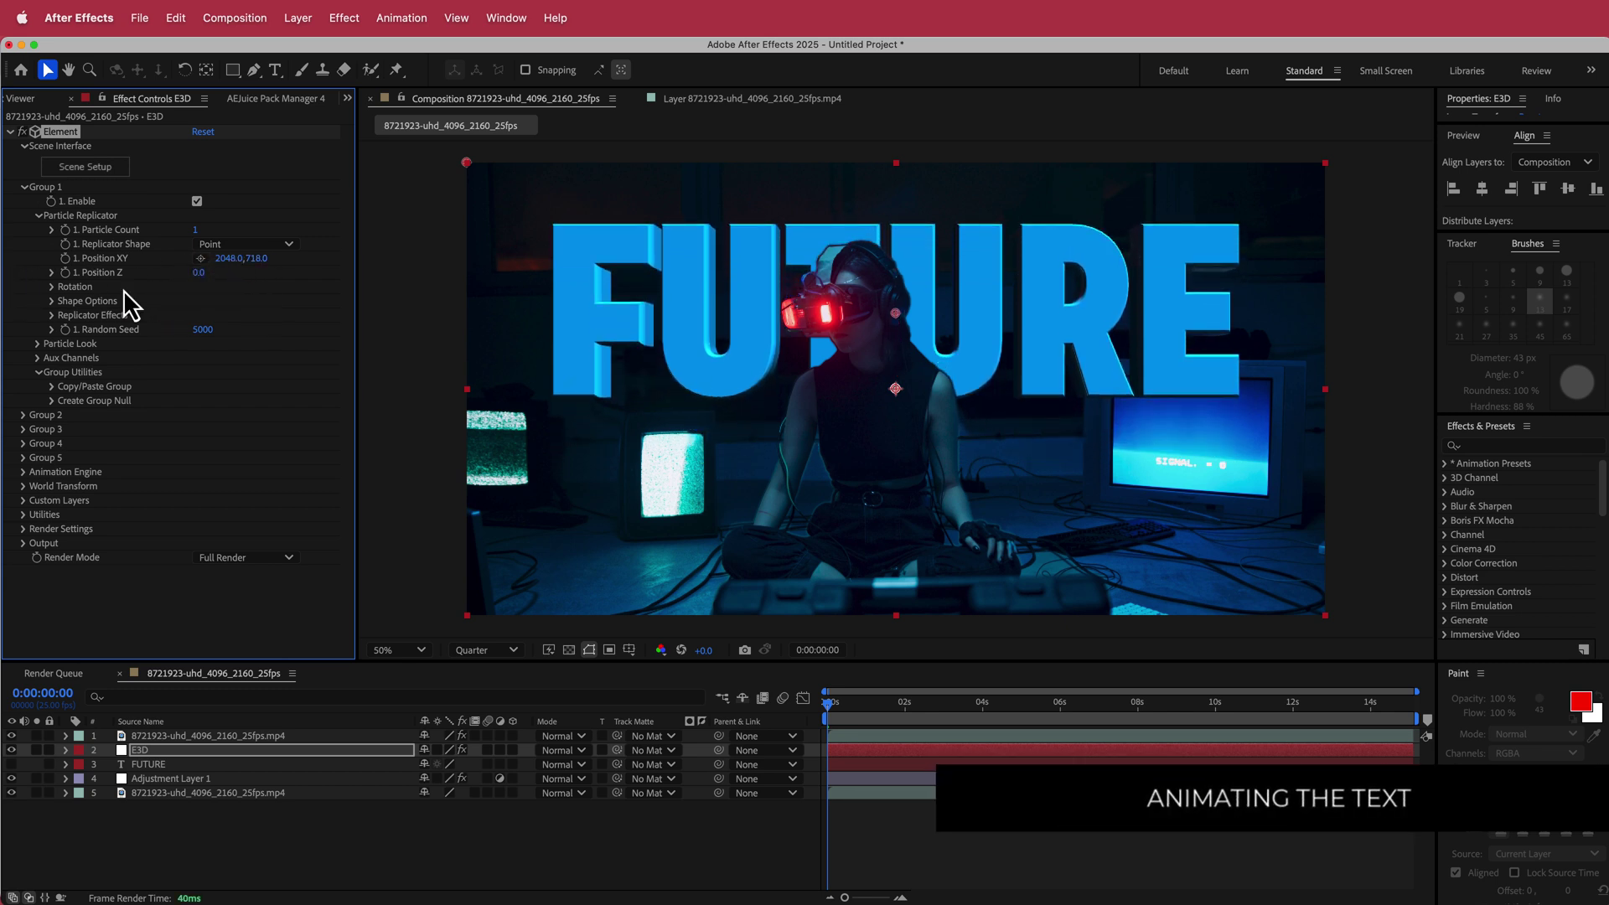
Step: Check Enable Multi-Object under Group 1's Particle Look
click(52, 287)
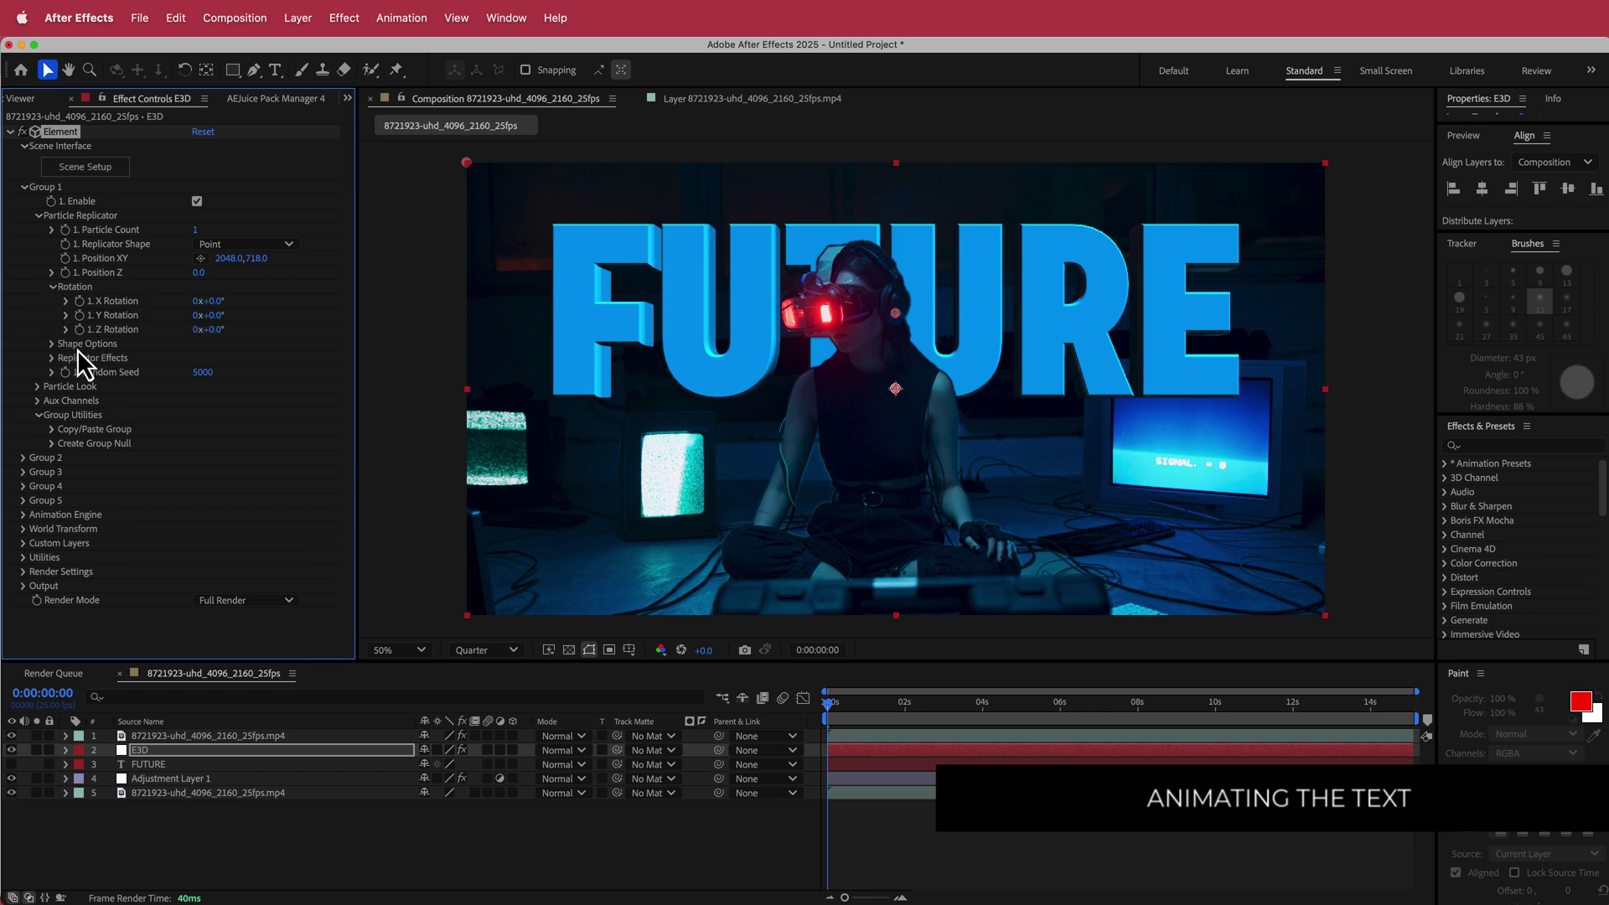
click(38, 387)
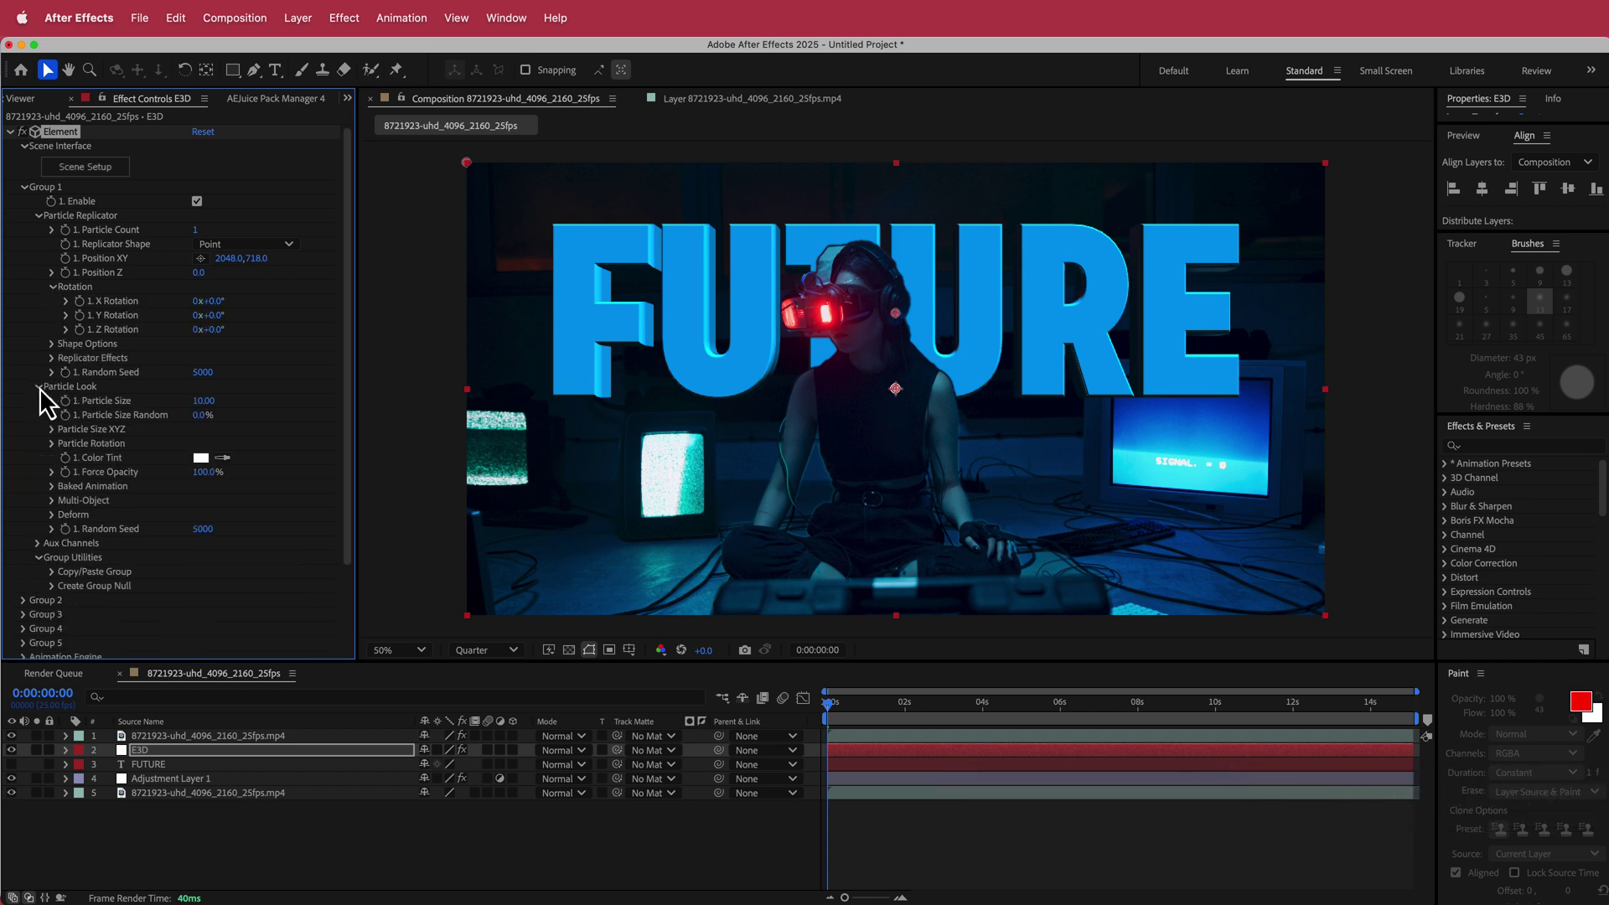
click(51, 501)
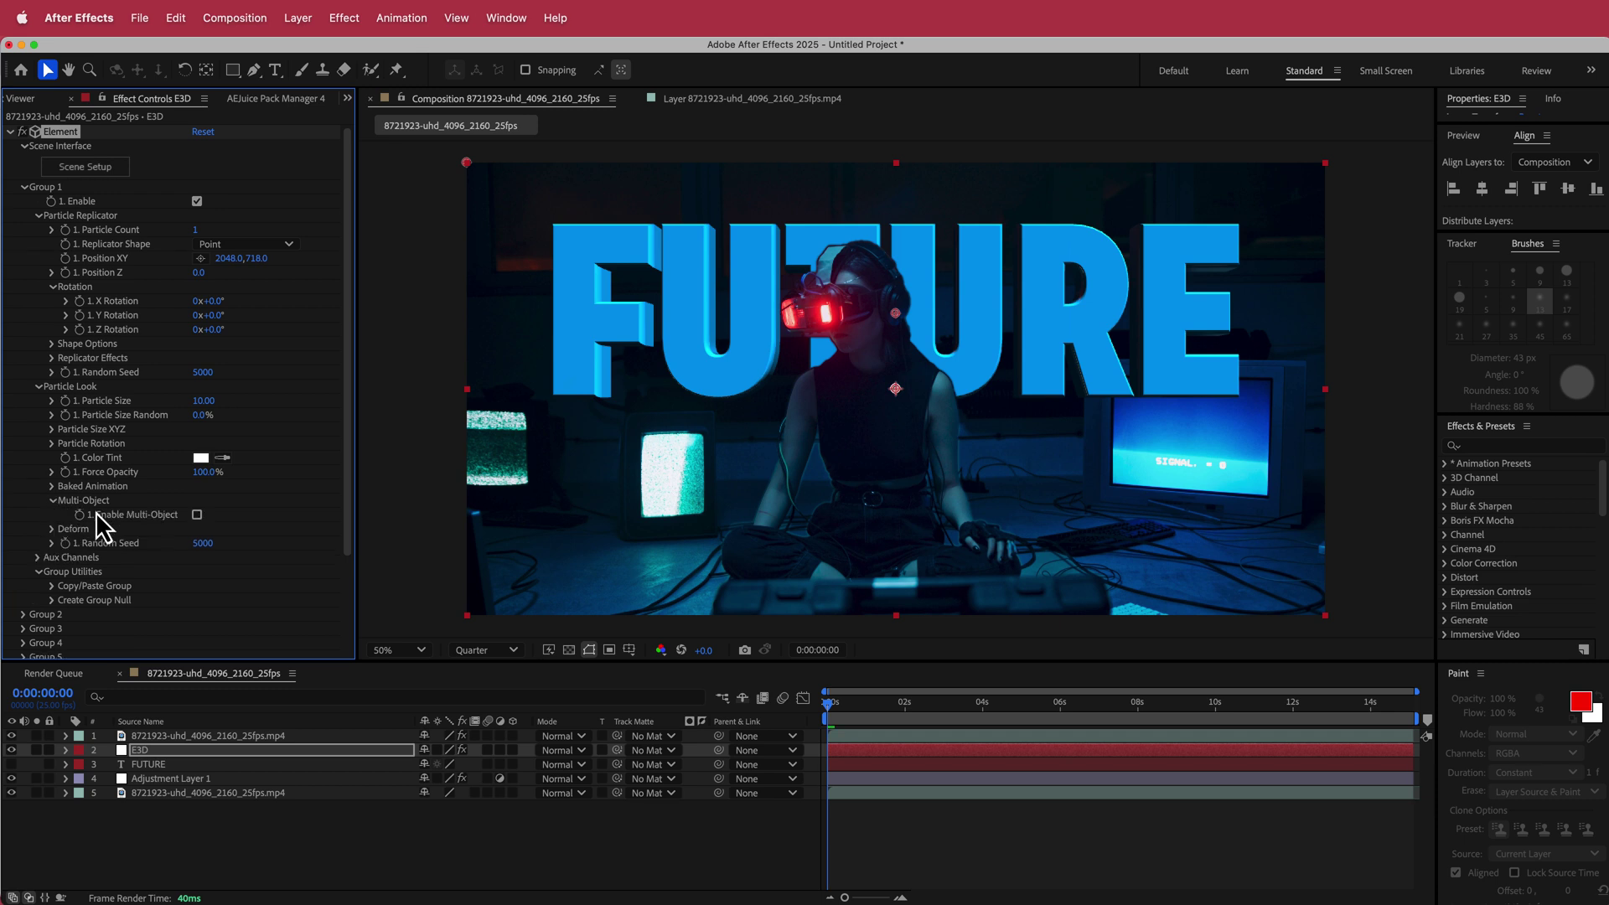
click(198, 515)
scroll(201, 528, down, 5)
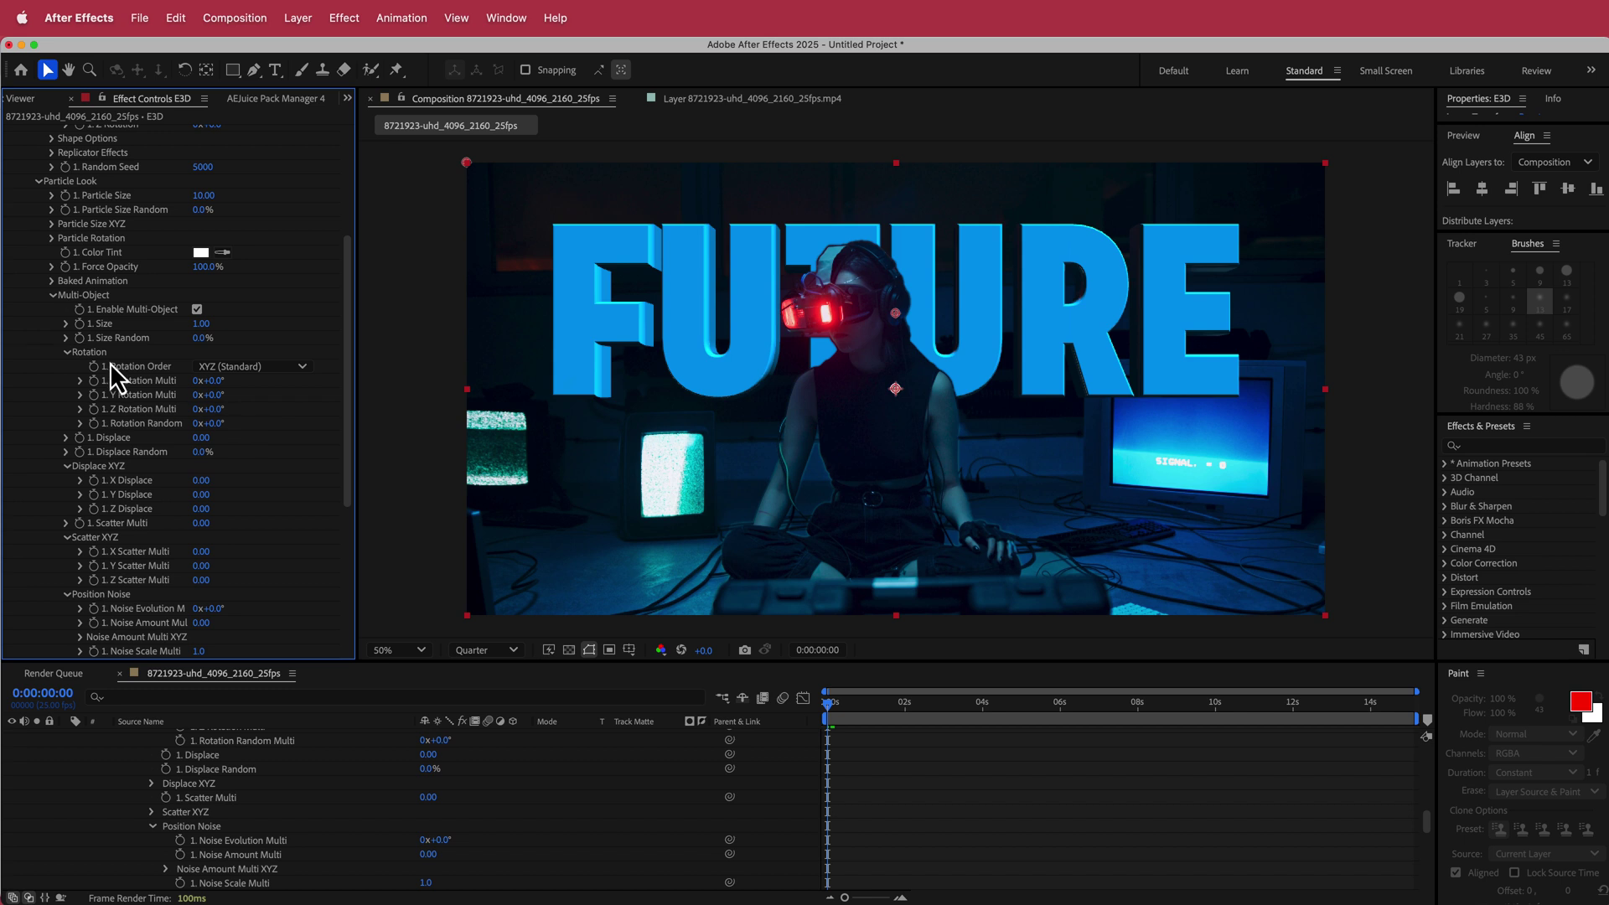
Step: Add starting keyframes for Rotation Random and Particle Size at 0:00:00:00
click(94, 425)
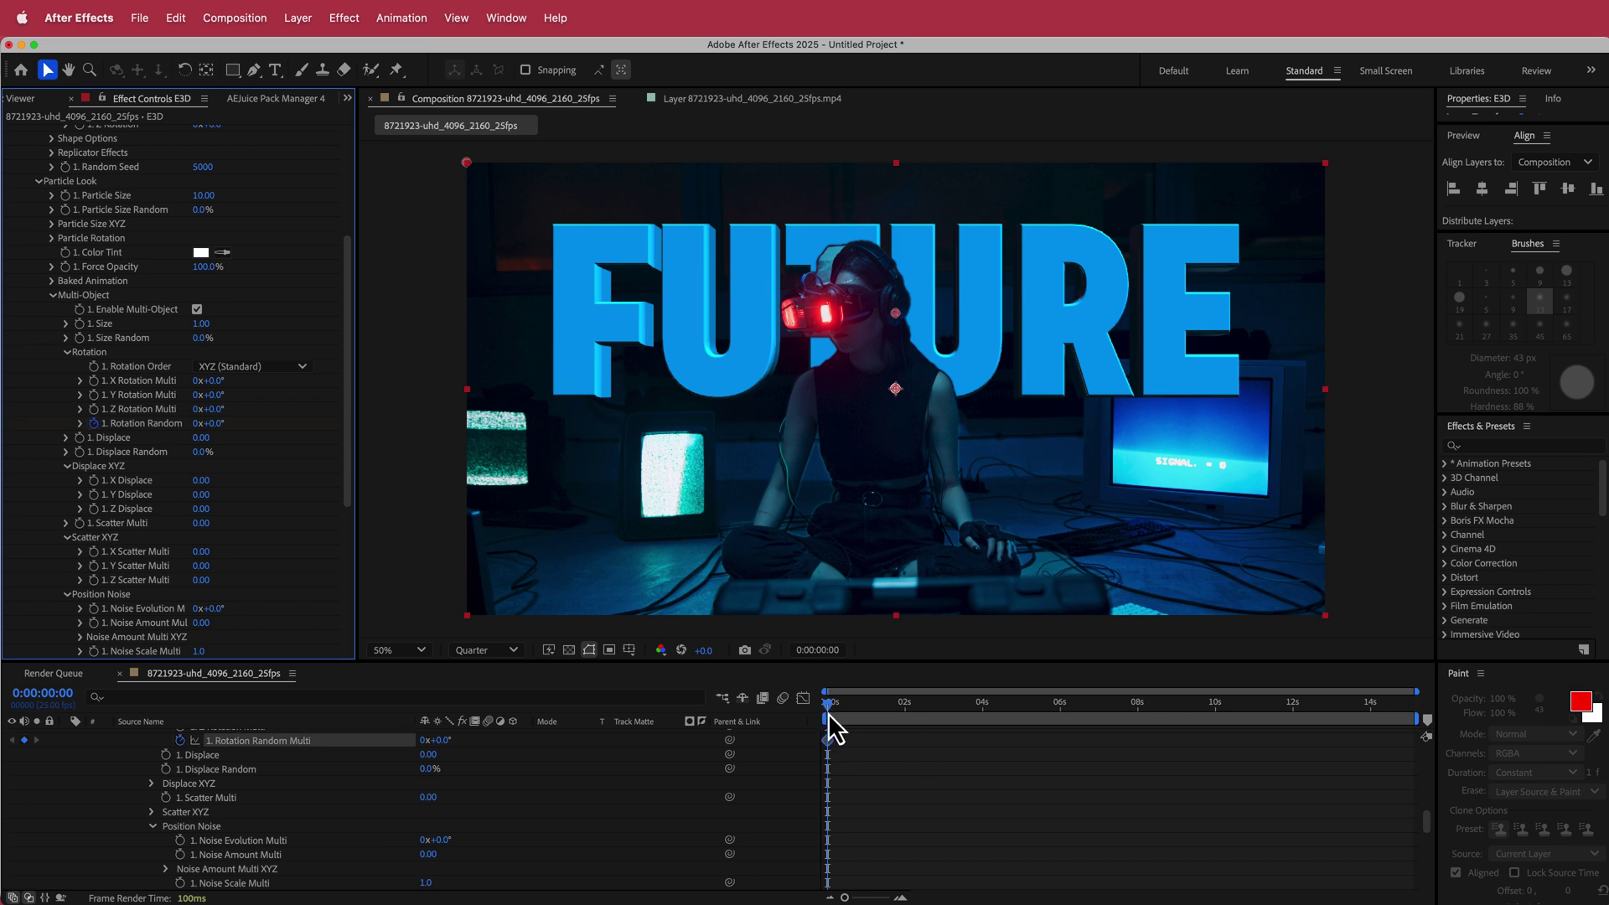
scroll(828, 738, up, 3)
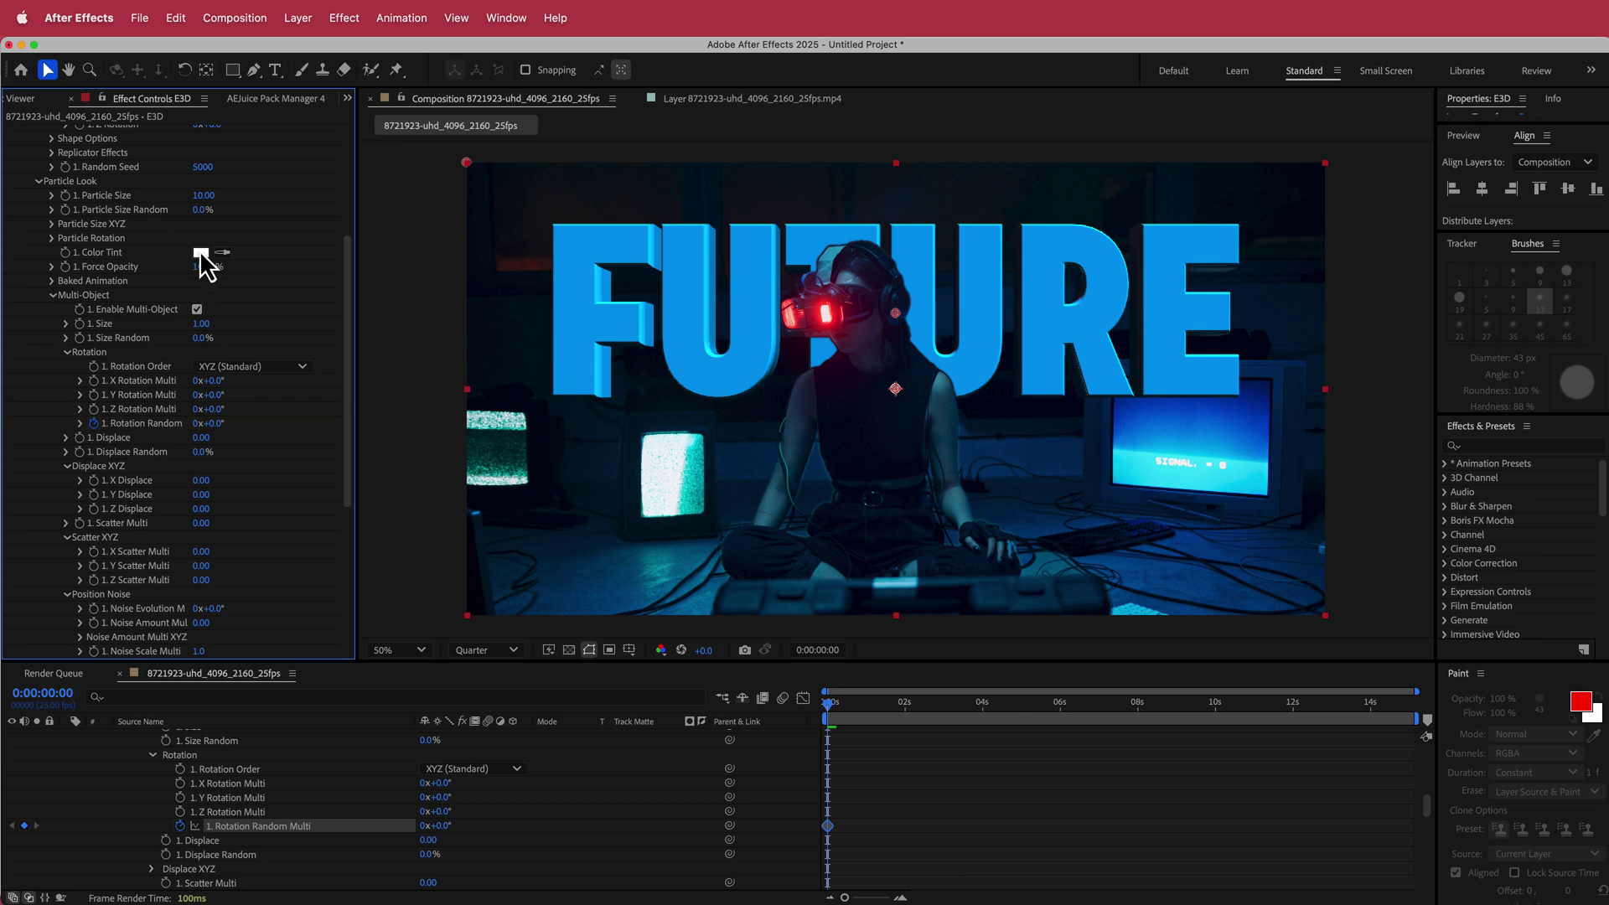
click(65, 196)
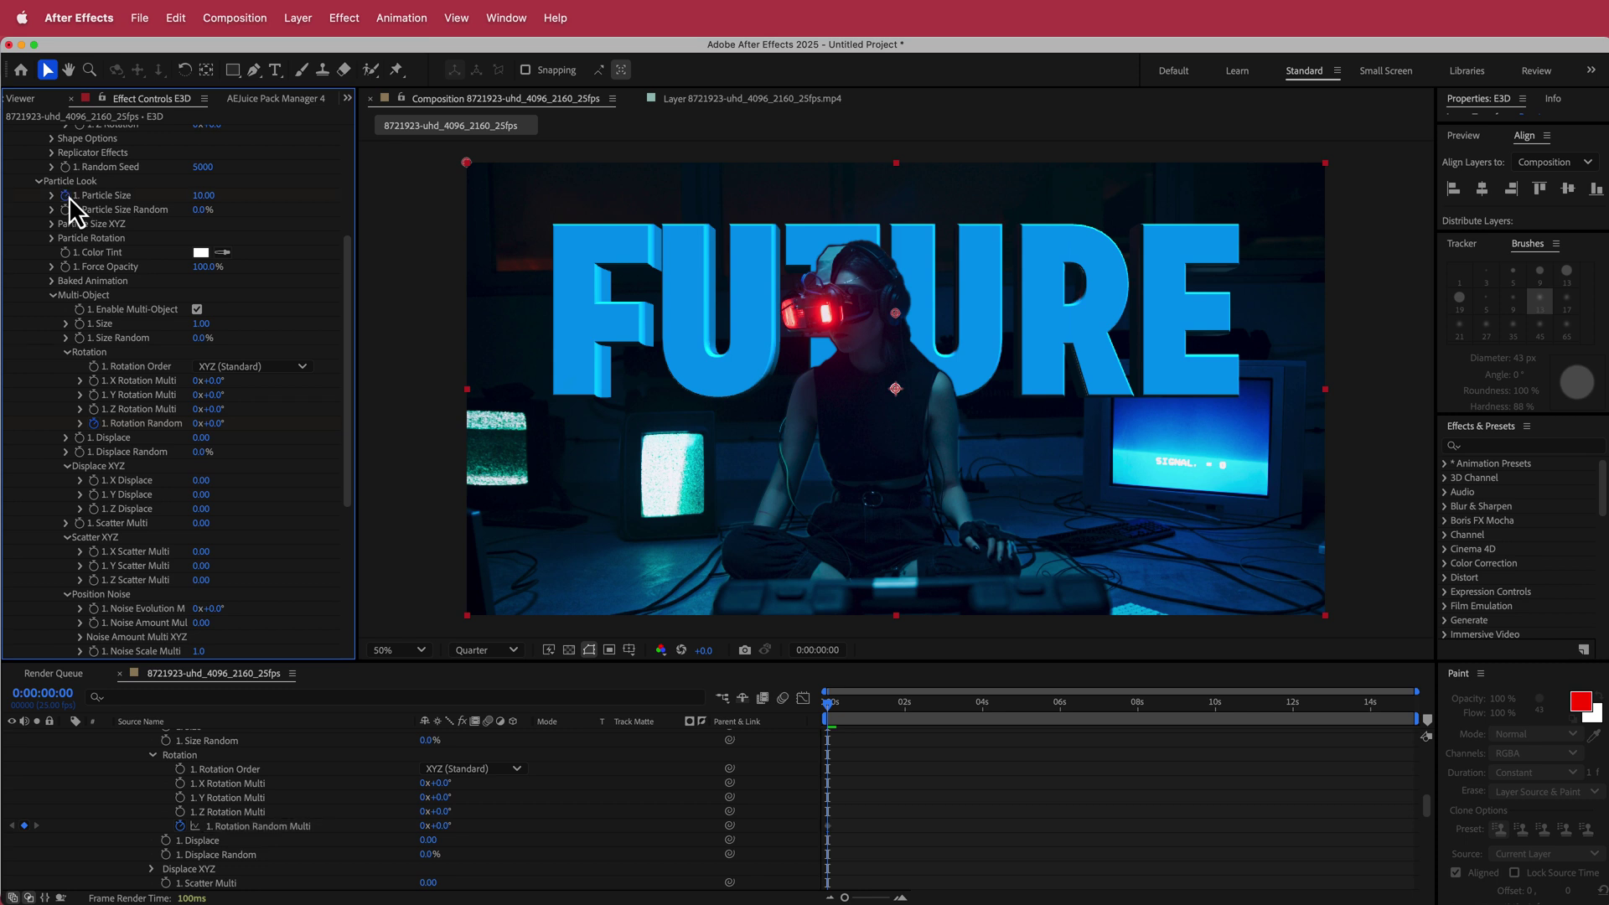
Step: Keyframe Particle Size from 0 at frame 0 to 10 at 0:00:01:03
click(203, 198)
key(Return)
drag(838, 701, 867, 701)
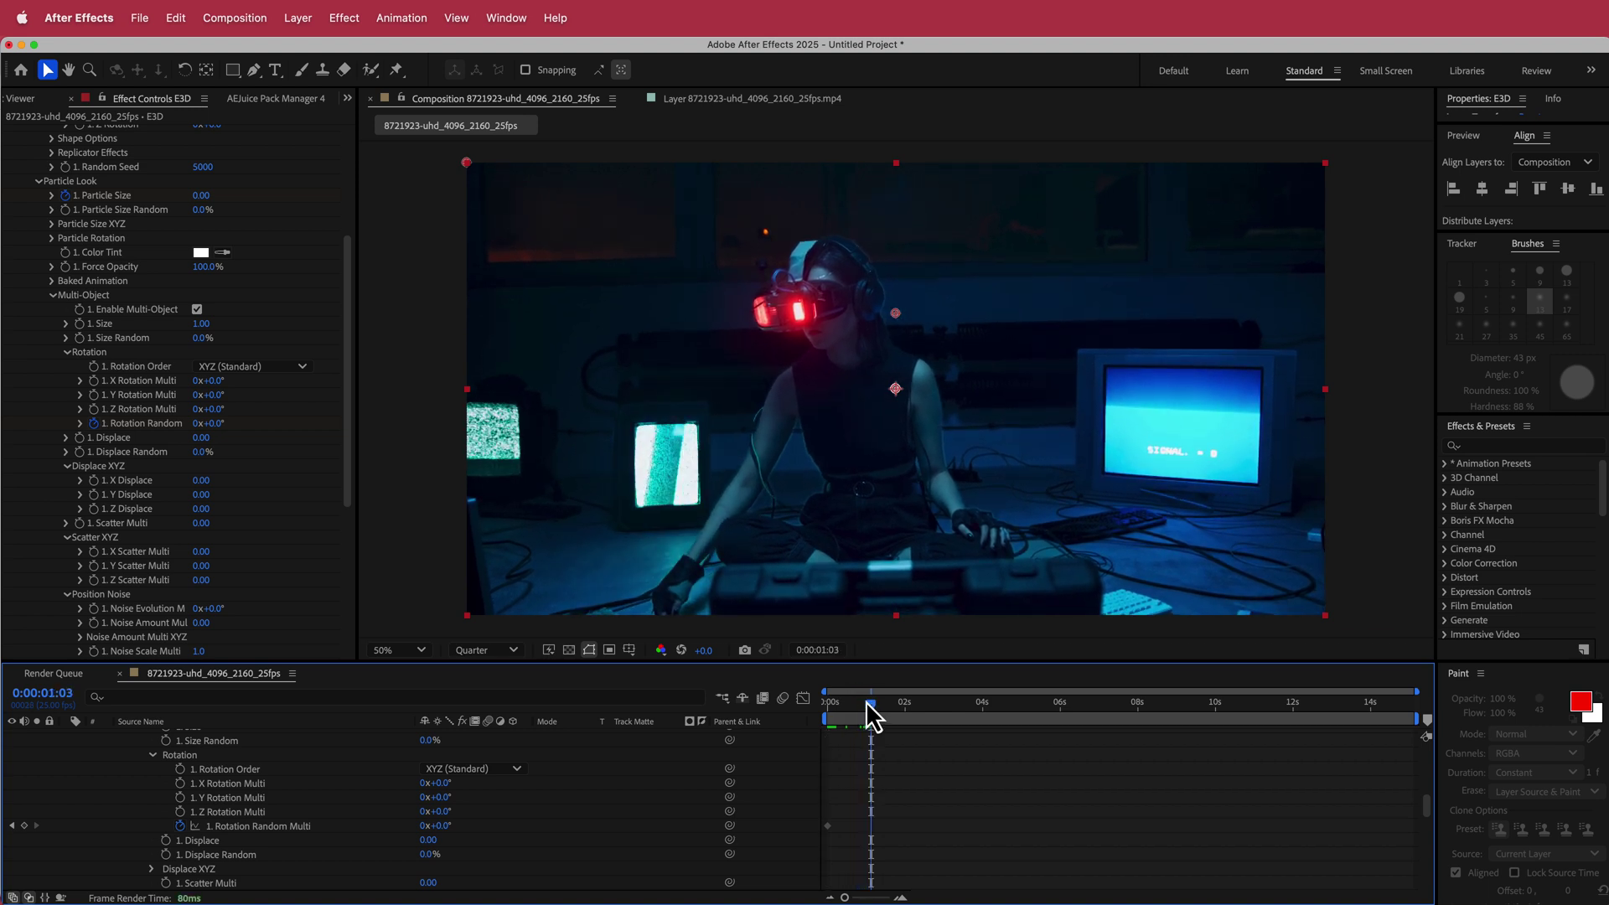
click(205, 198)
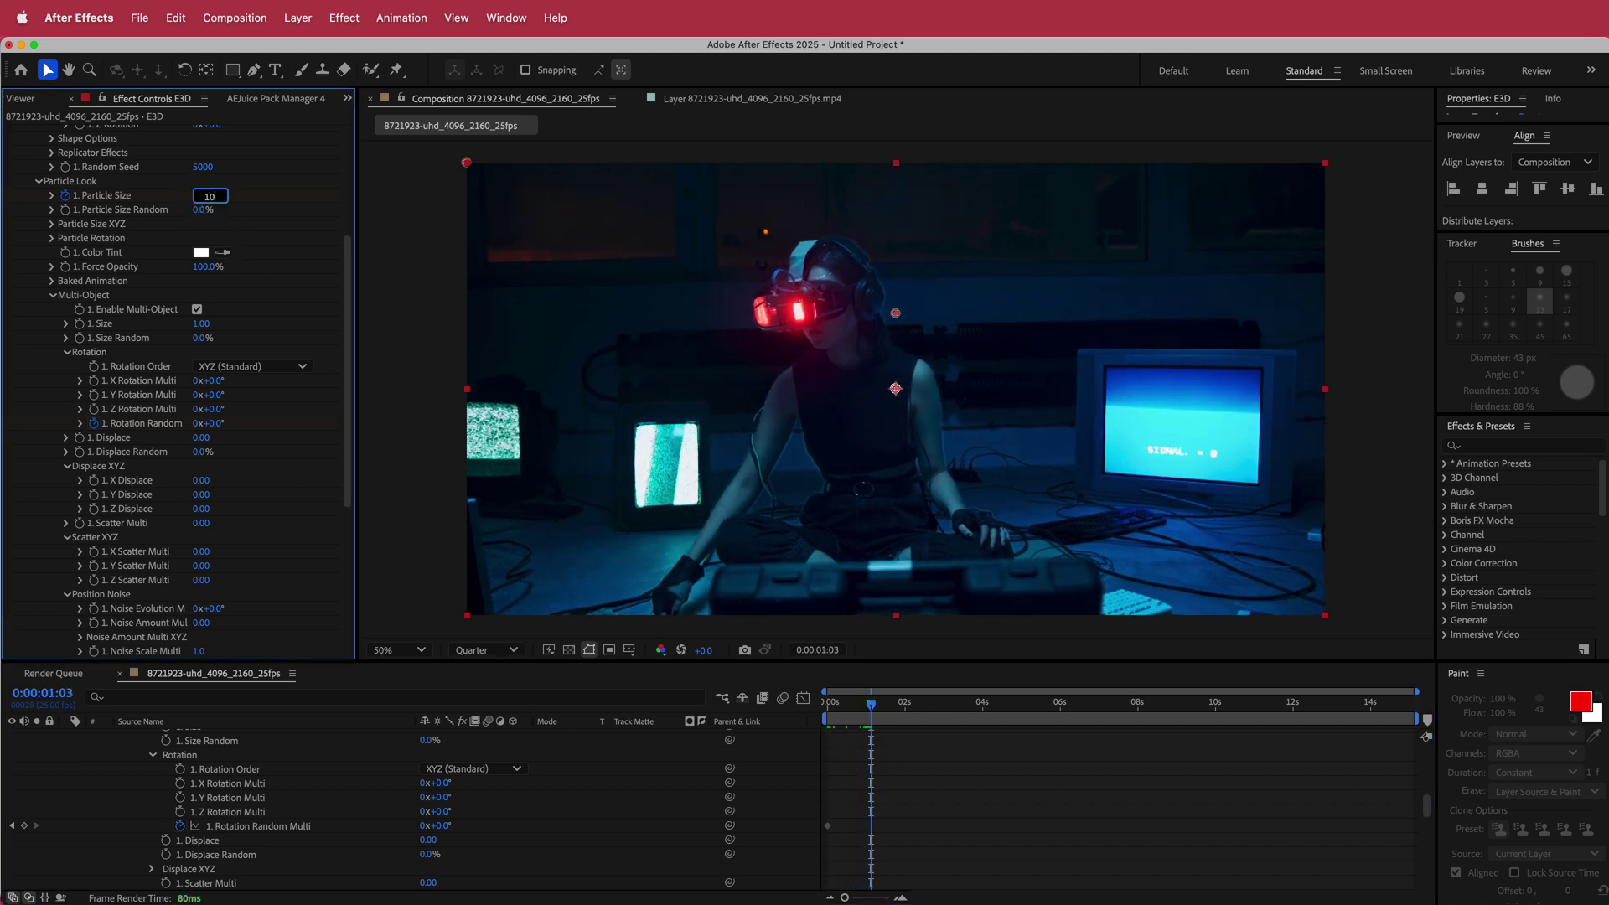
text(10)
key(Return)
mouse_move(874, 704)
mouse_down()
mouse_move(826, 706)
mouse_move(884, 702)
mouse_up()
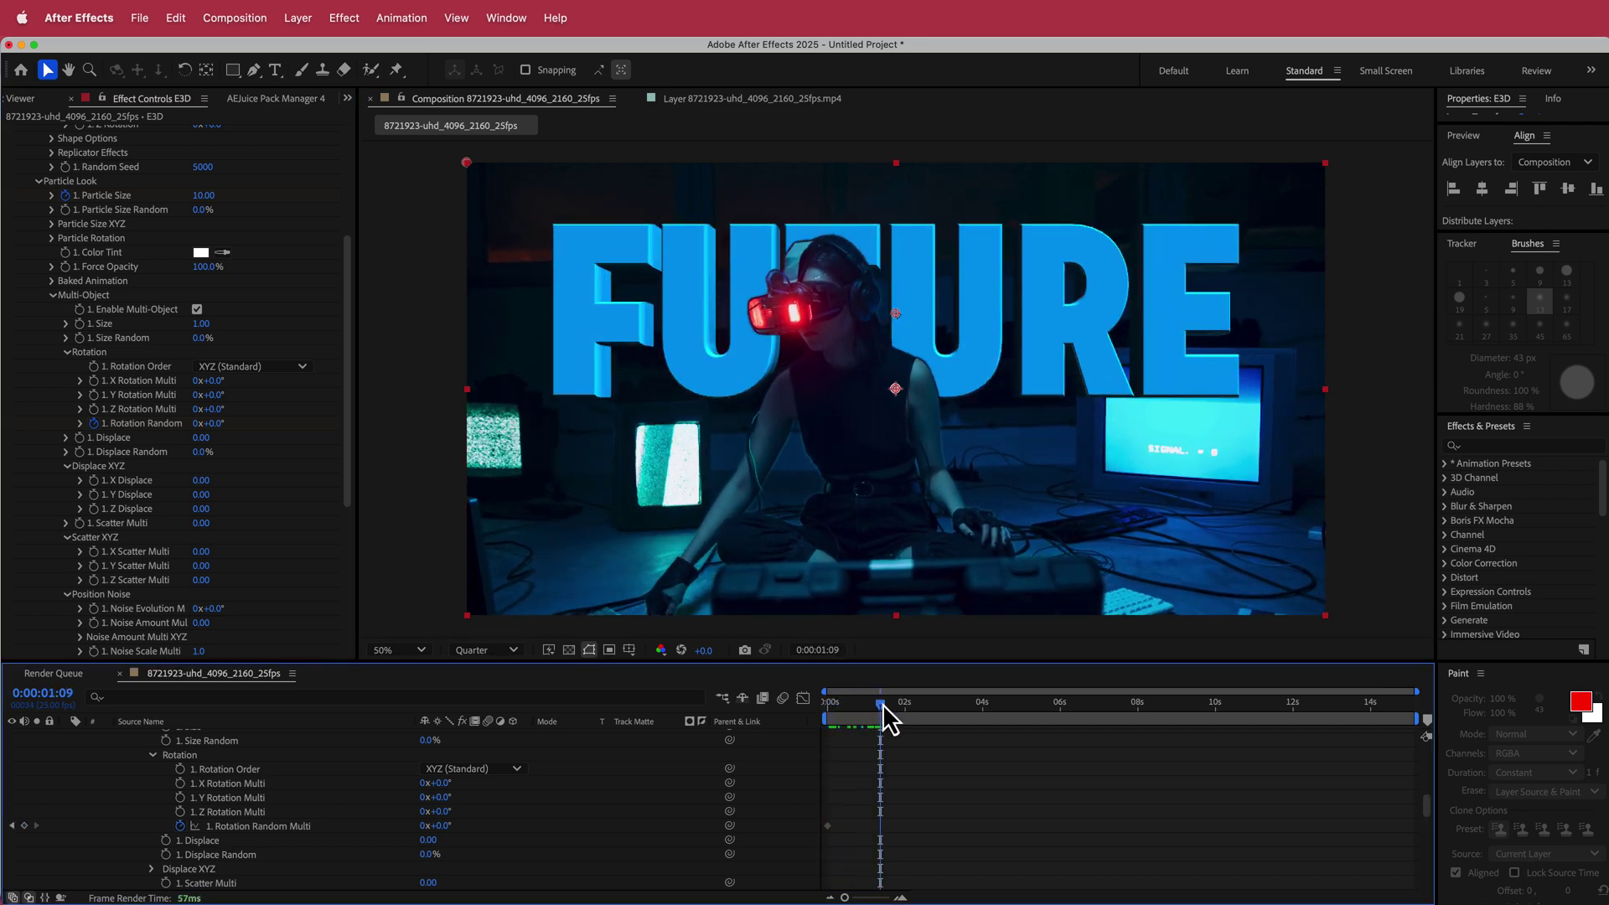
Step: Set Rotation Random to 80° at the last frame, 0:00:15:02
drag(883, 702, 1440, 705)
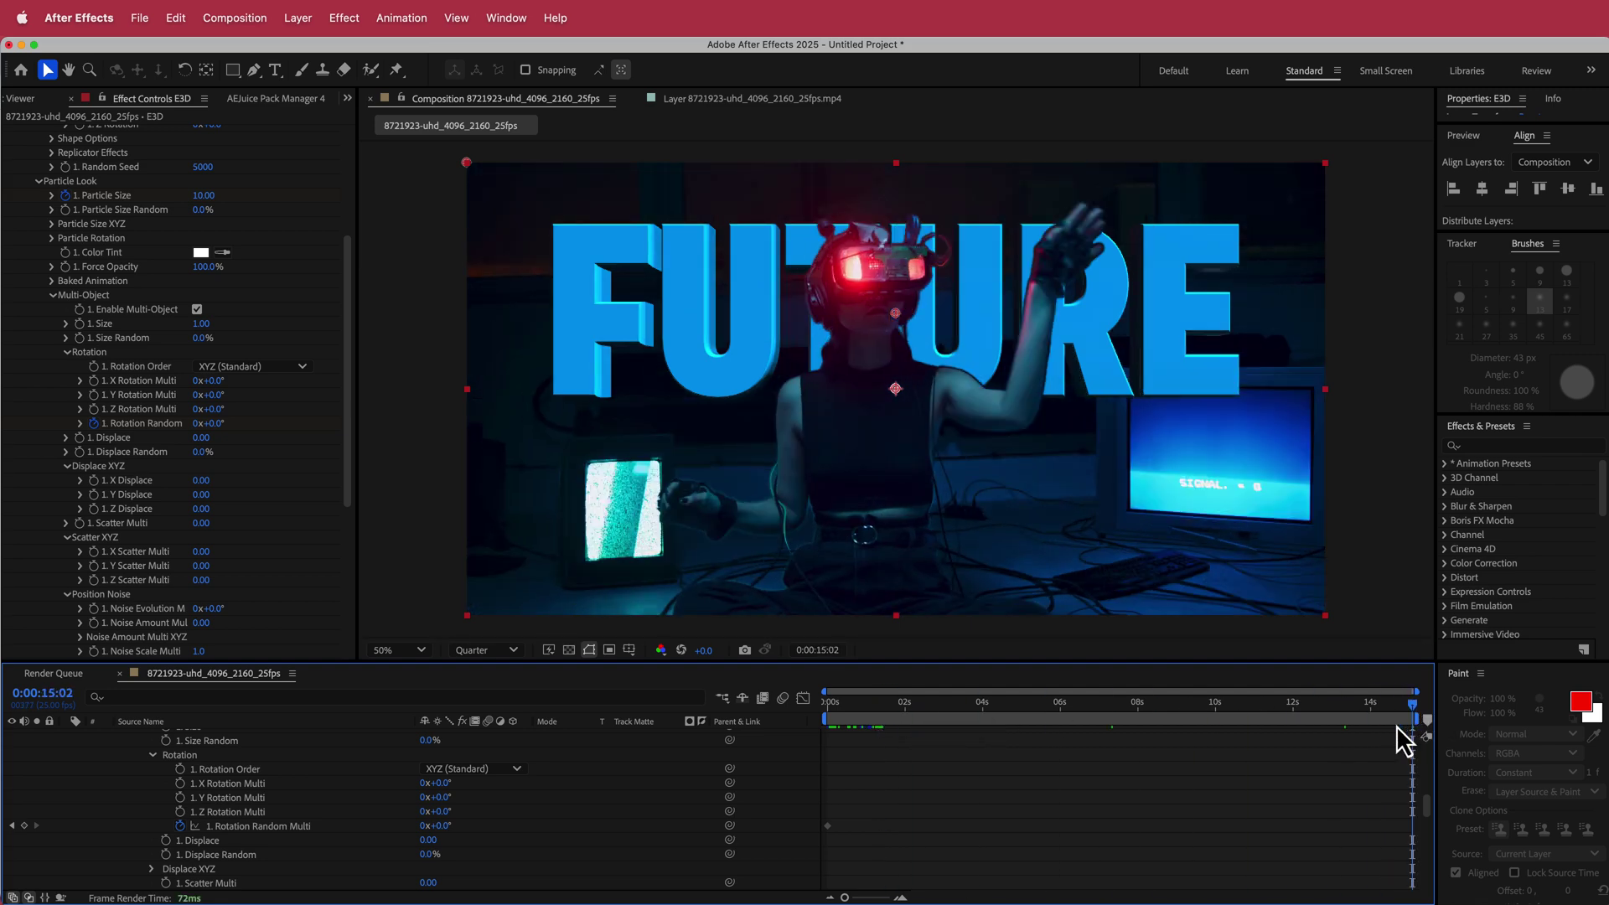
click(214, 423)
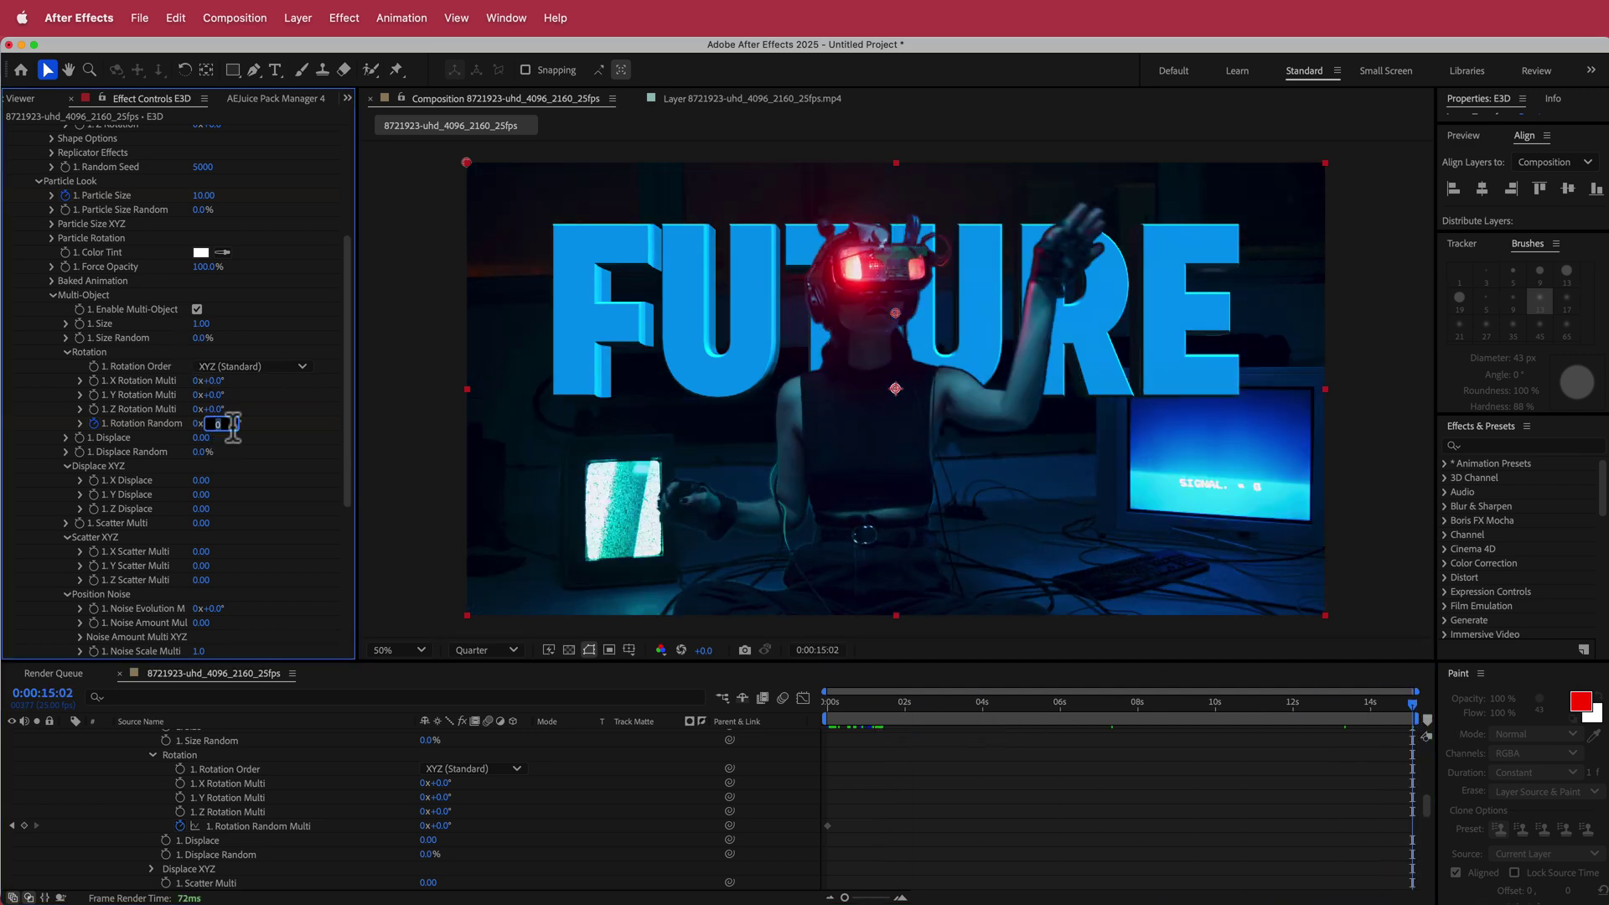
text(80)
key(Return)
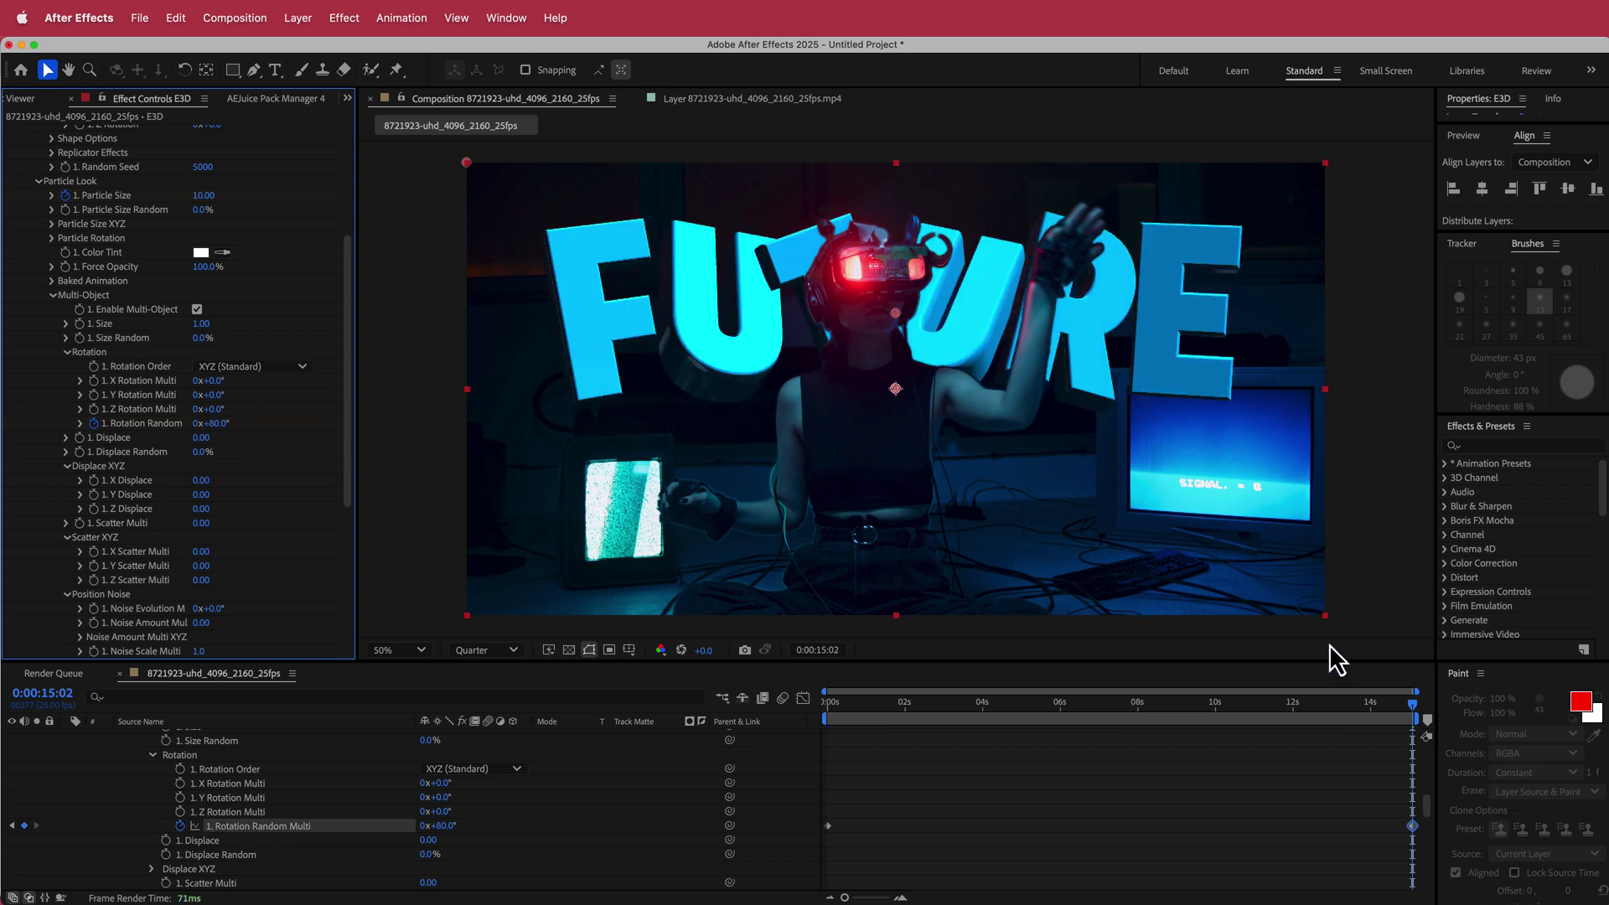
mouse_move(1414, 712)
mouse_down()
mouse_move(811, 725)
mouse_move(1397, 719)
mouse_up()
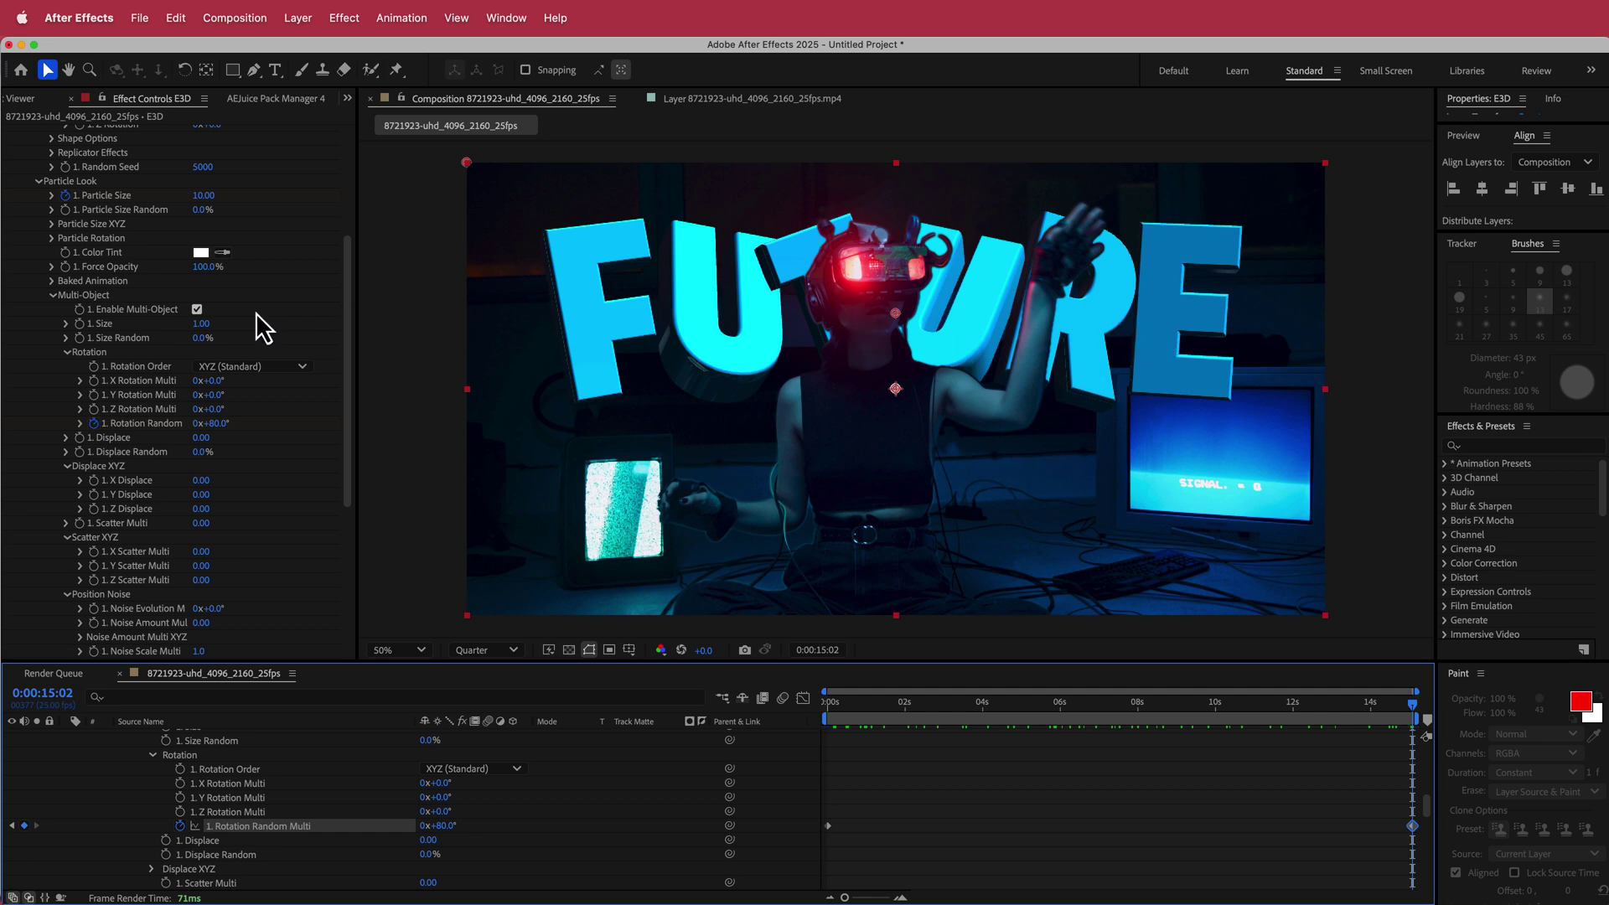
Step: Set Multi-Object Size to 1.15 and scrub back to preview the twisting letters
click(202, 324)
text(1.15)
key(Return)
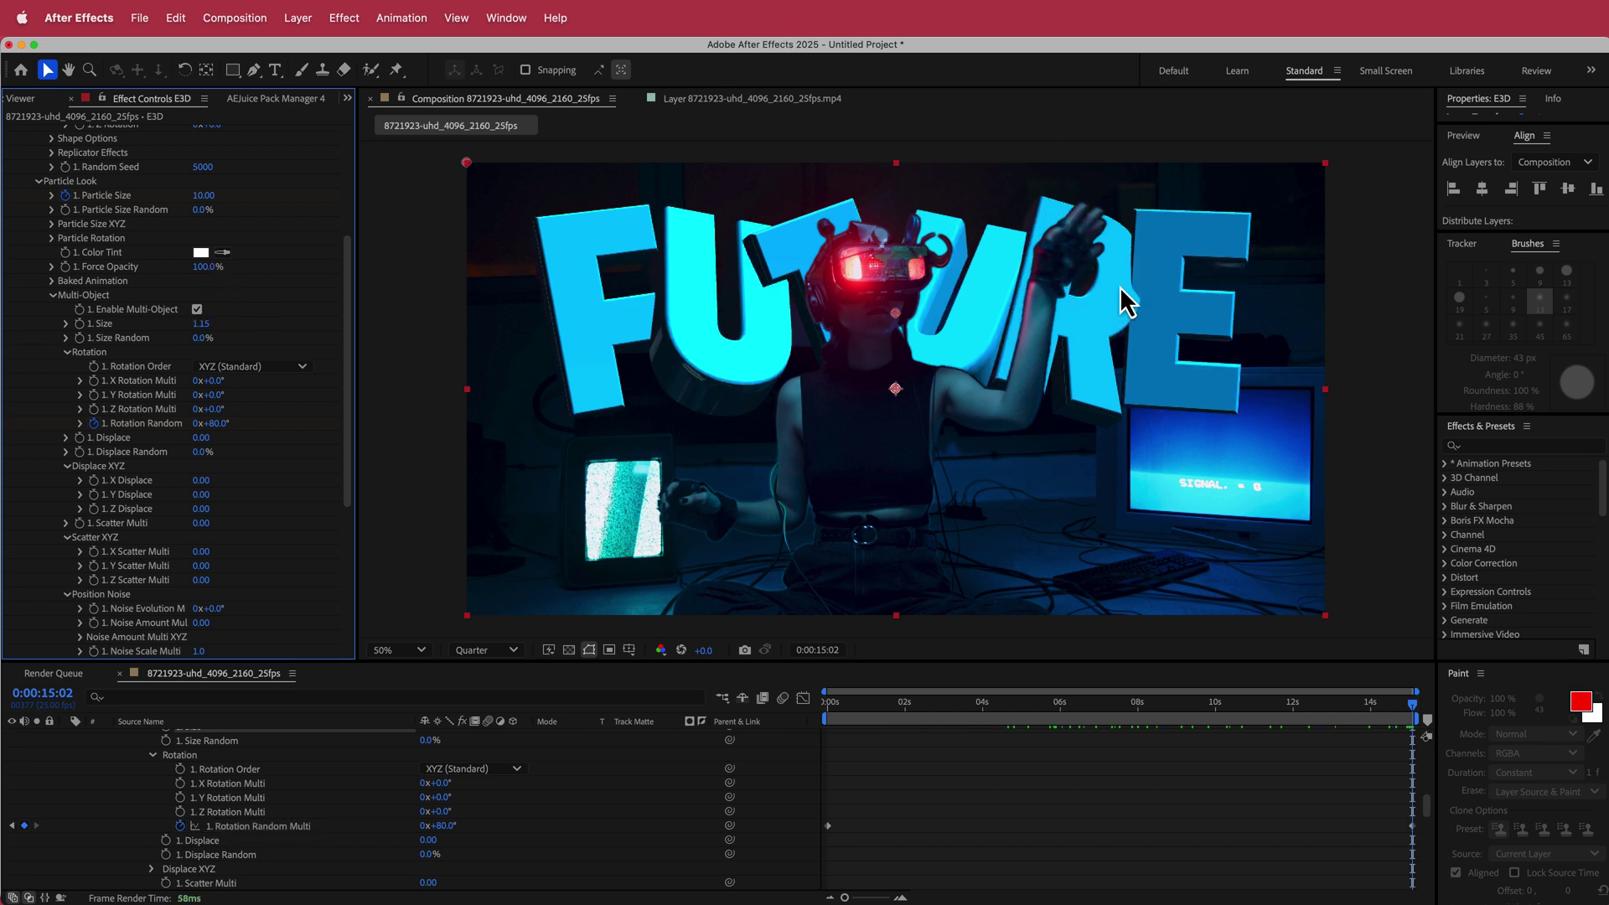
drag(1414, 706, 1347, 705)
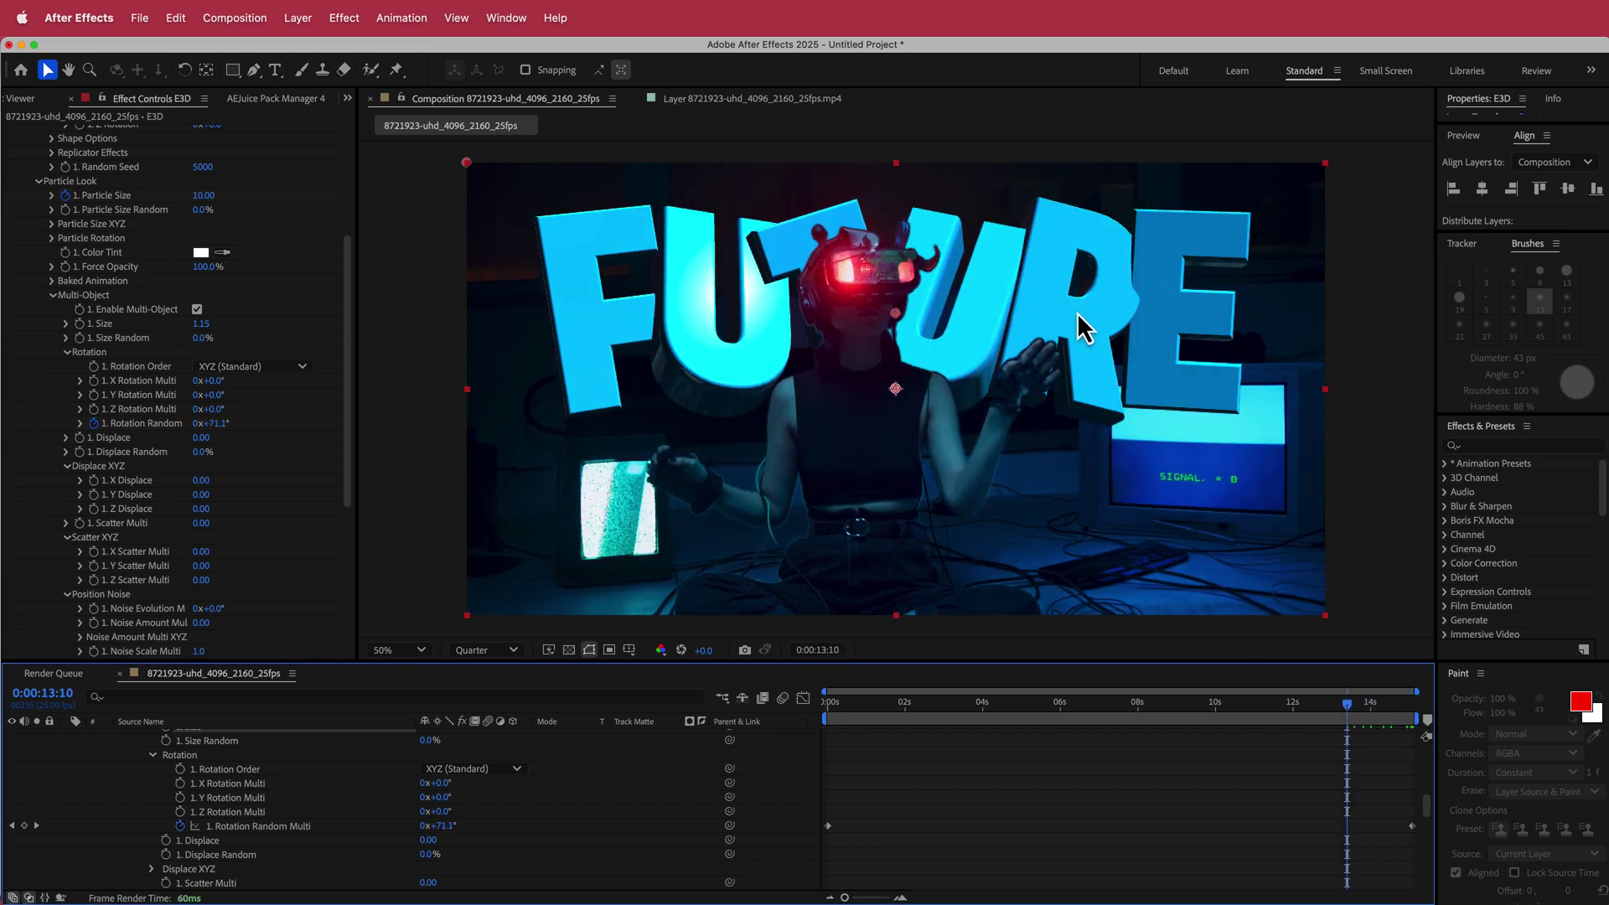
drag(1346, 705, 797, 712)
Step: Easy-ease the Particle Size keyframes and sharpen their influence in the speed graph so letters pop in quickly
scroll(961, 812, up, 10)
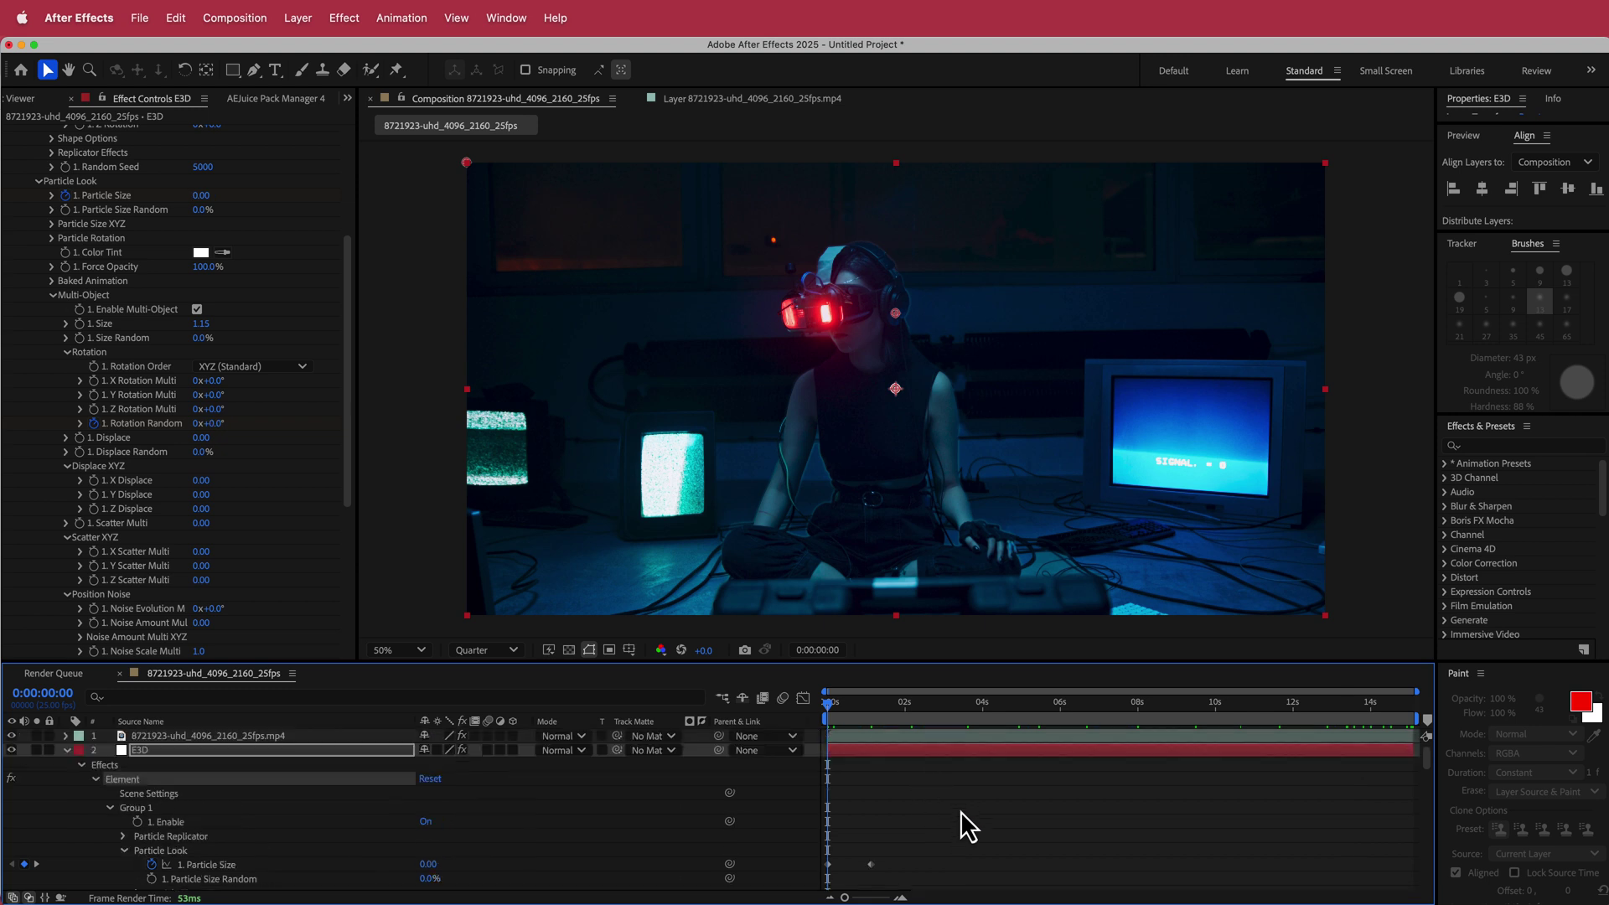
scroll(934, 807, down, 3)
drag(926, 812, 818, 832)
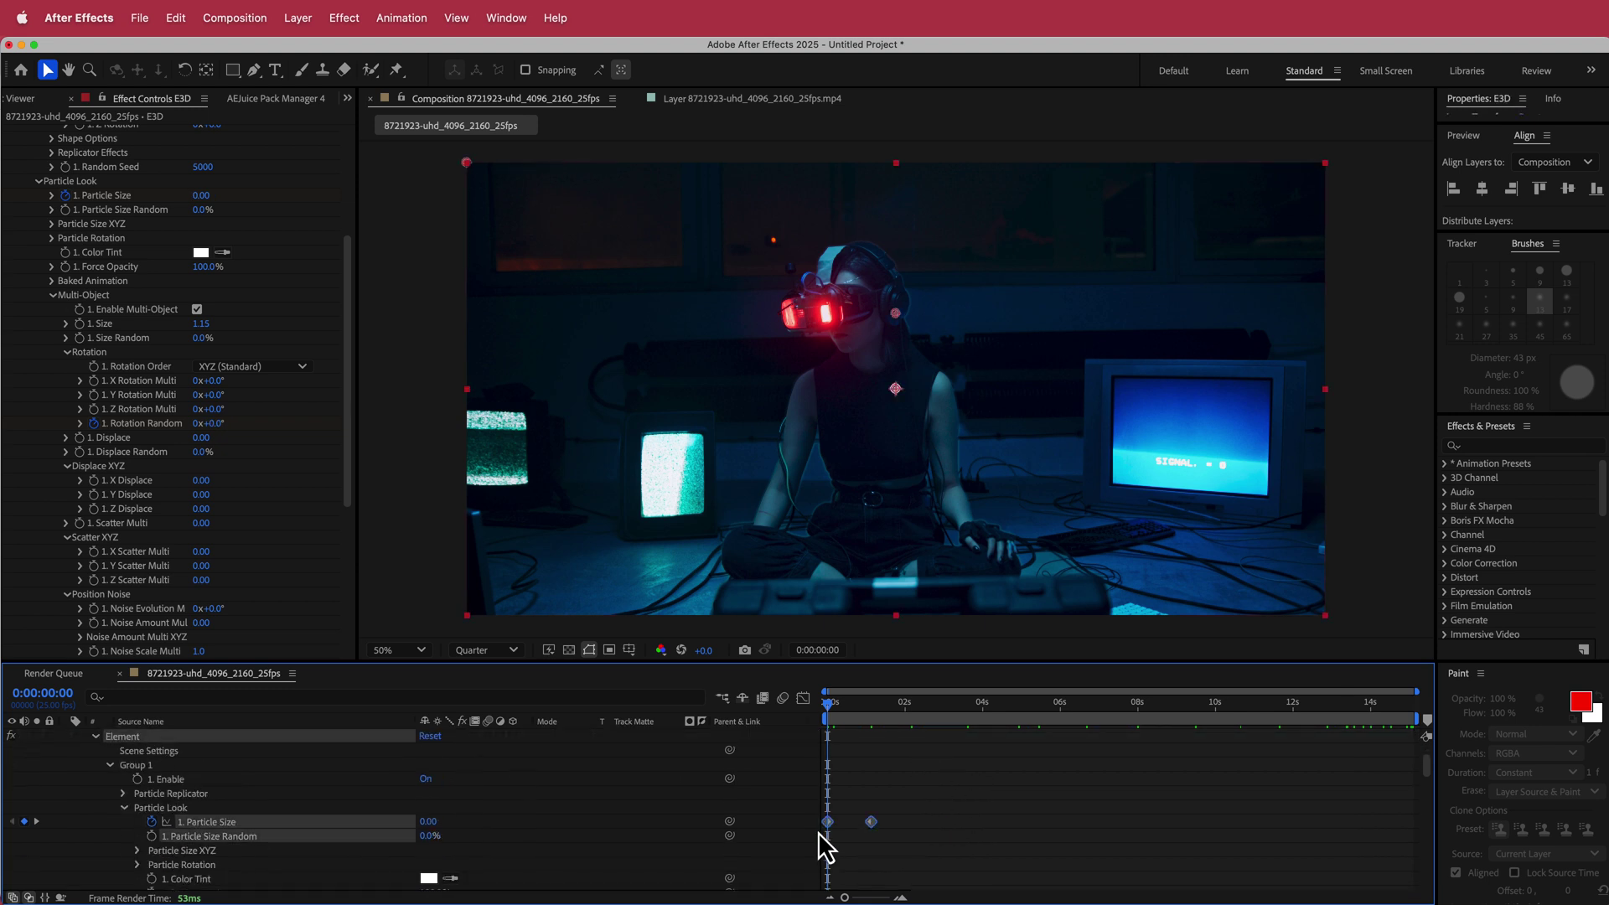
click(403, 17)
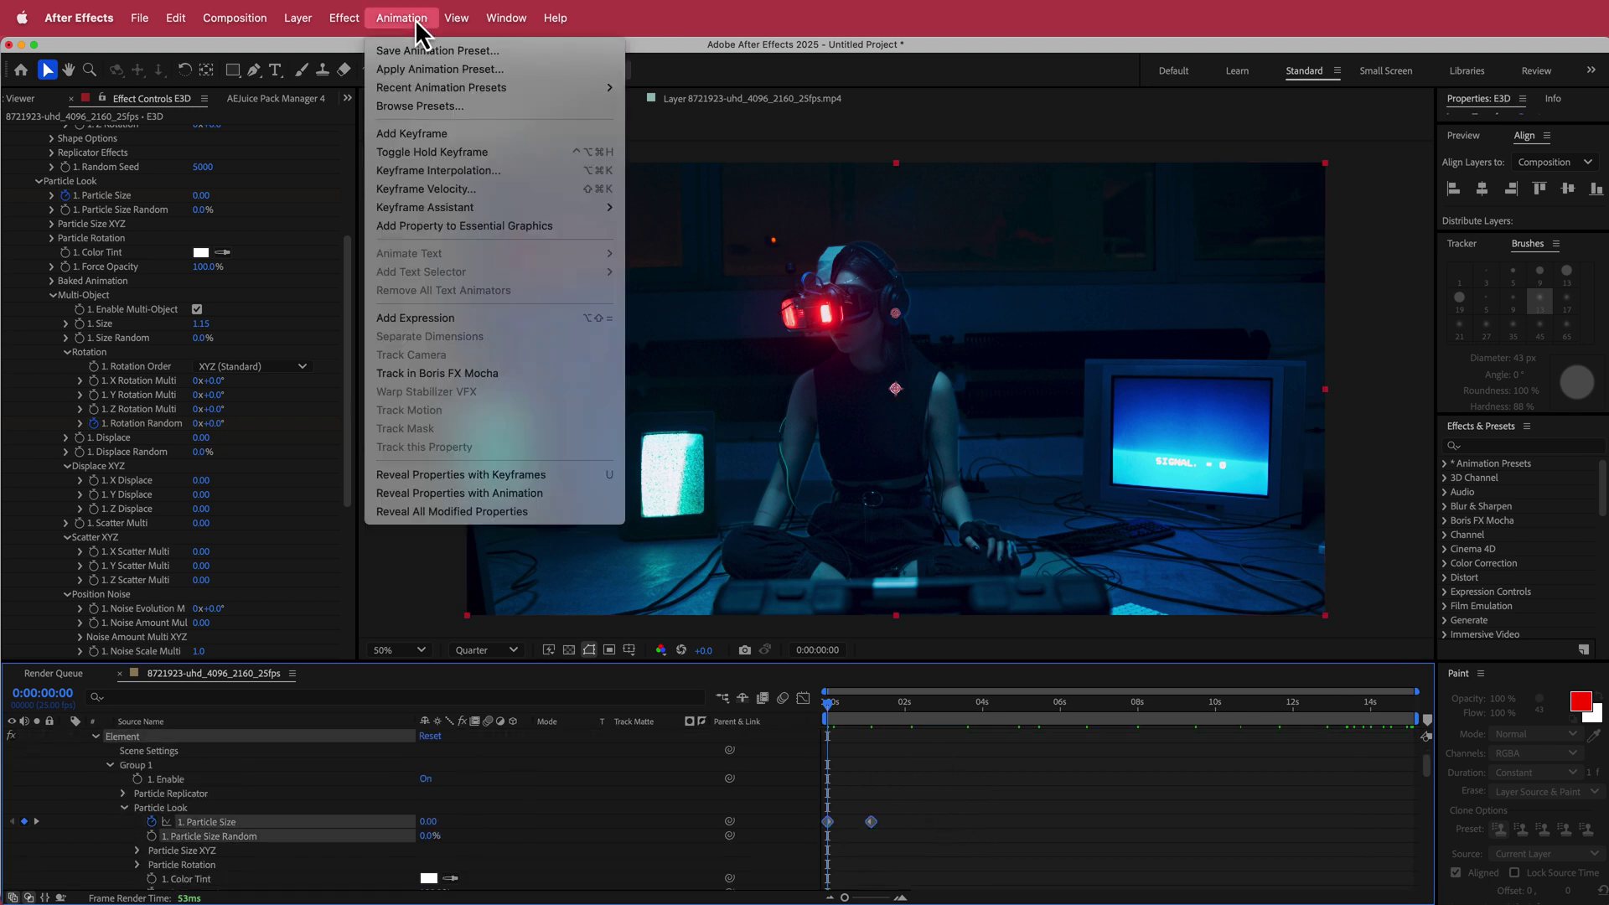
mouse_move(481, 211)
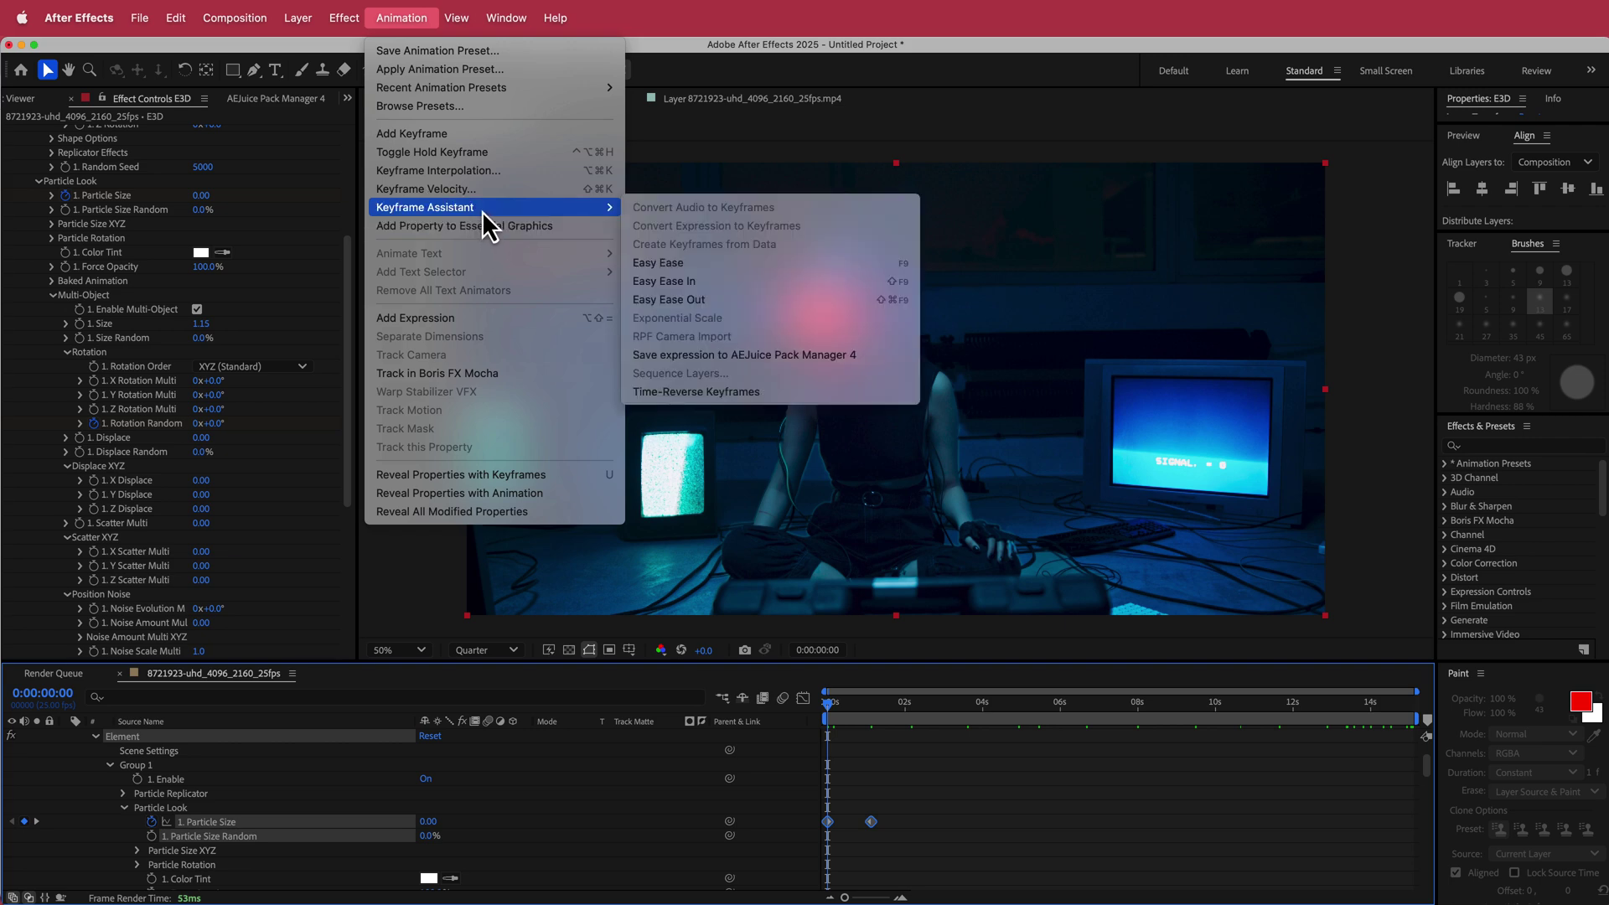
click(729, 264)
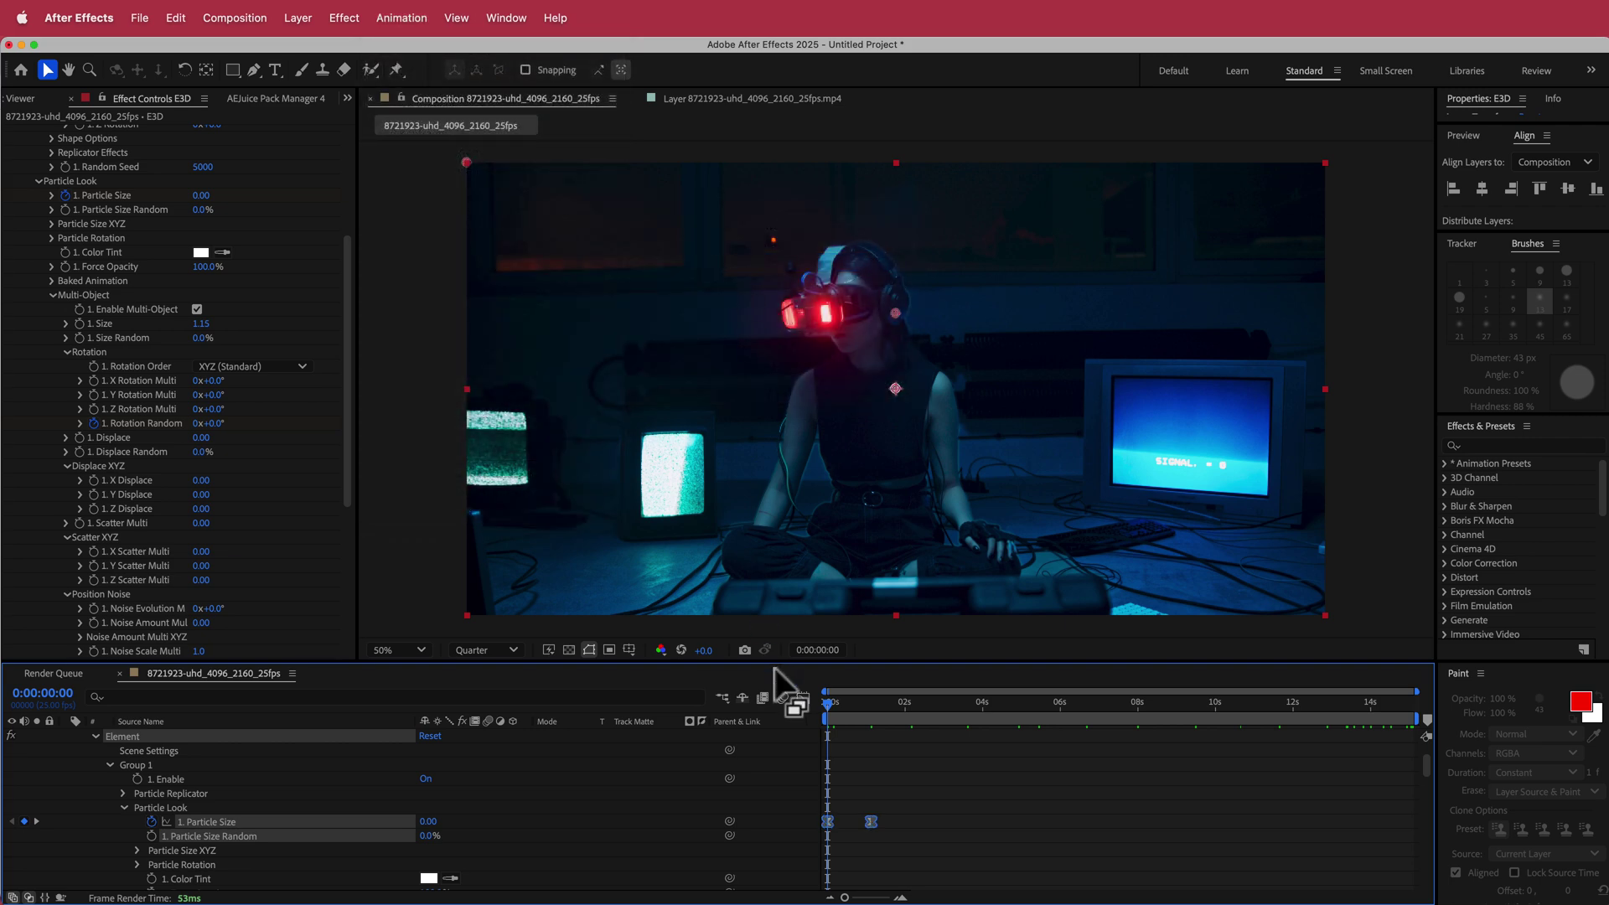
click(803, 699)
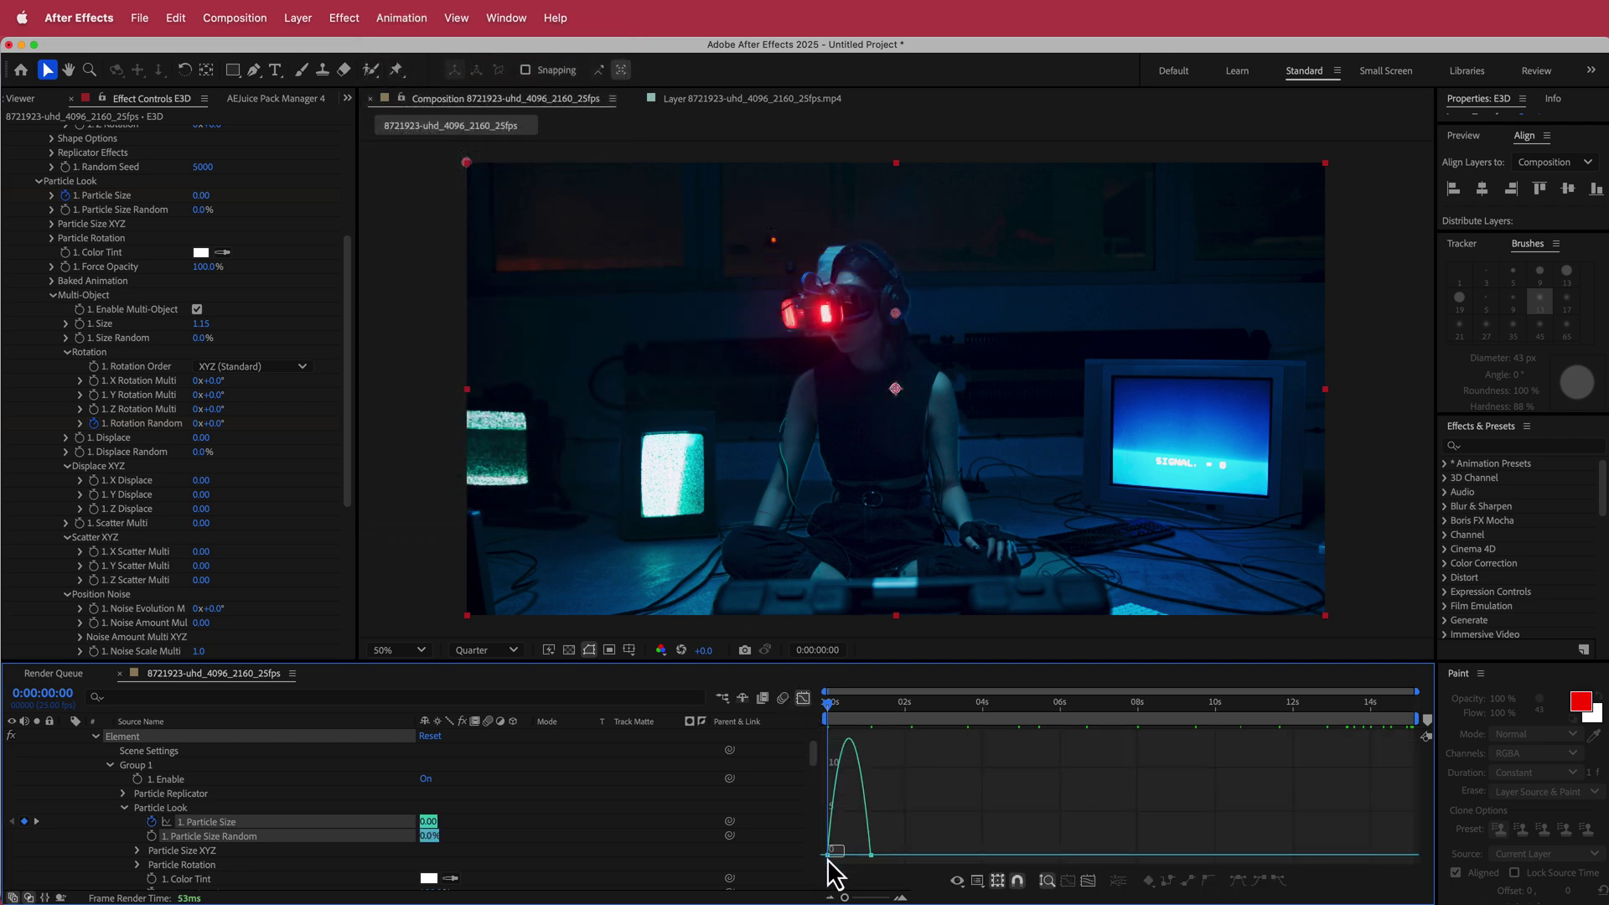
drag(836, 855, 854, 857)
drag(828, 706, 1013, 711)
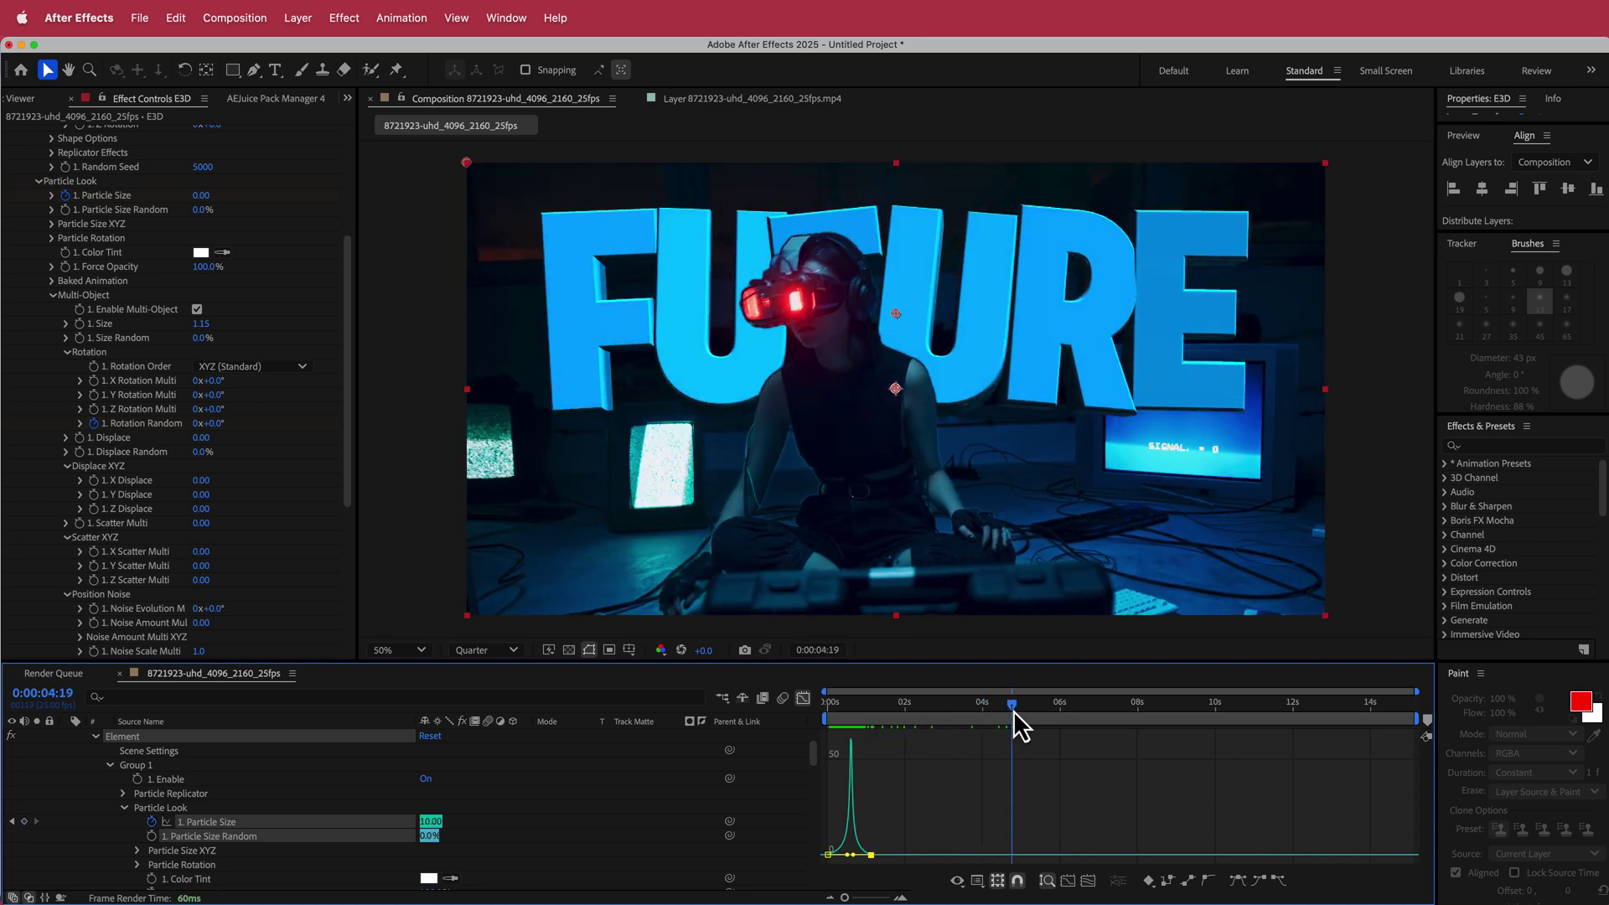
click(803, 698)
Step: Easy-ease the Rotation Random keyframes so the twist starts fast and settles gently toward the end
scroll(949, 801, down, 5)
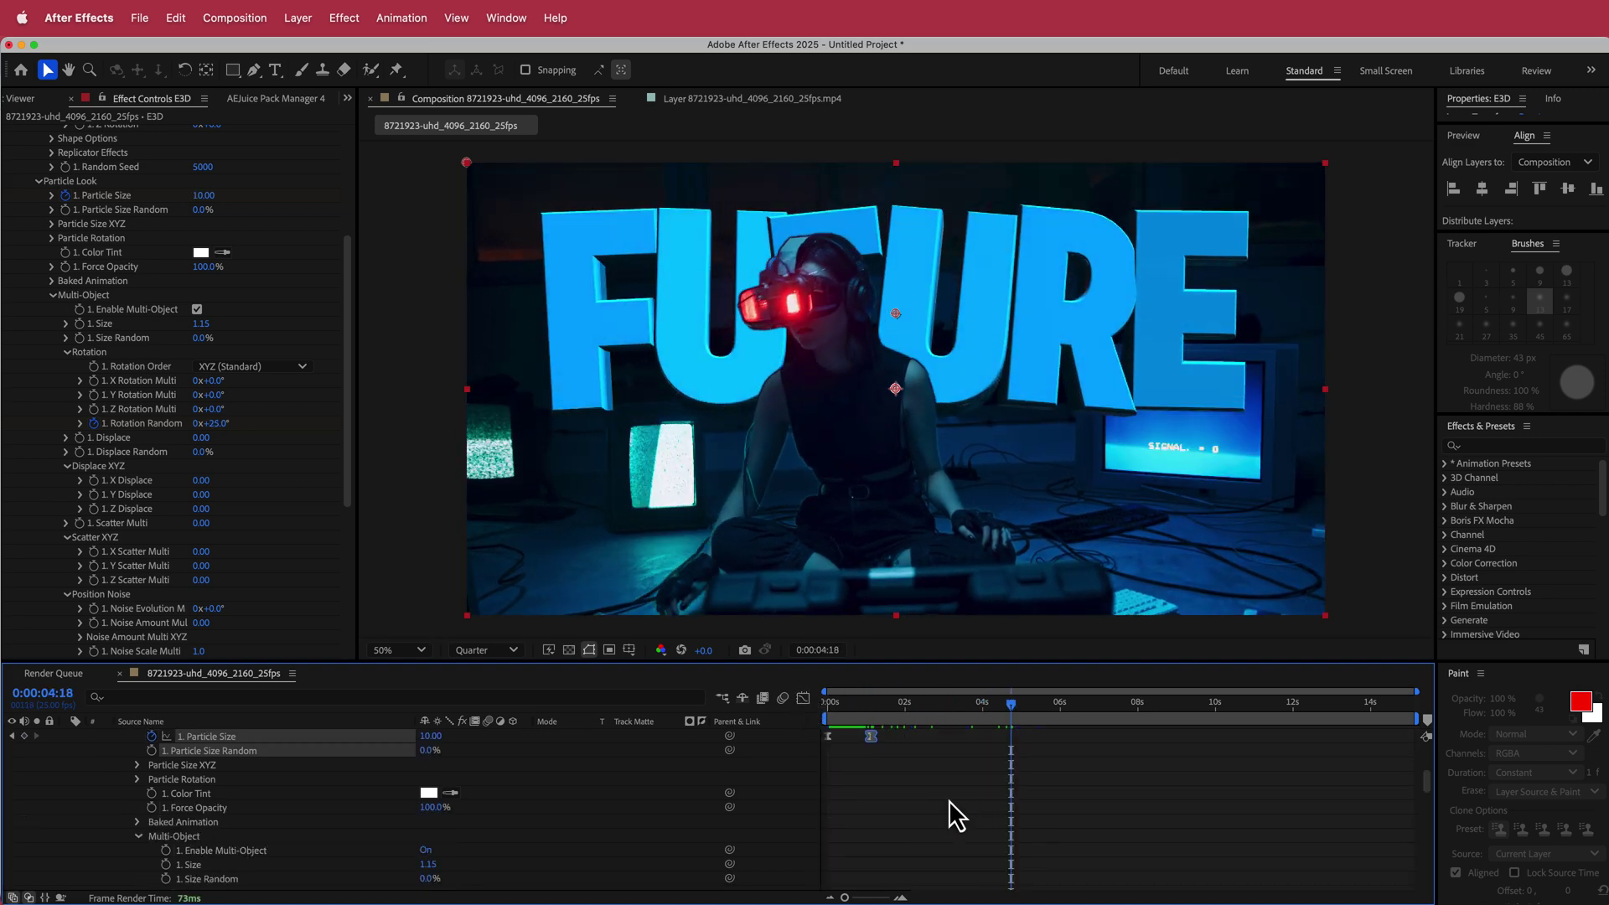
drag(917, 803, 817, 842)
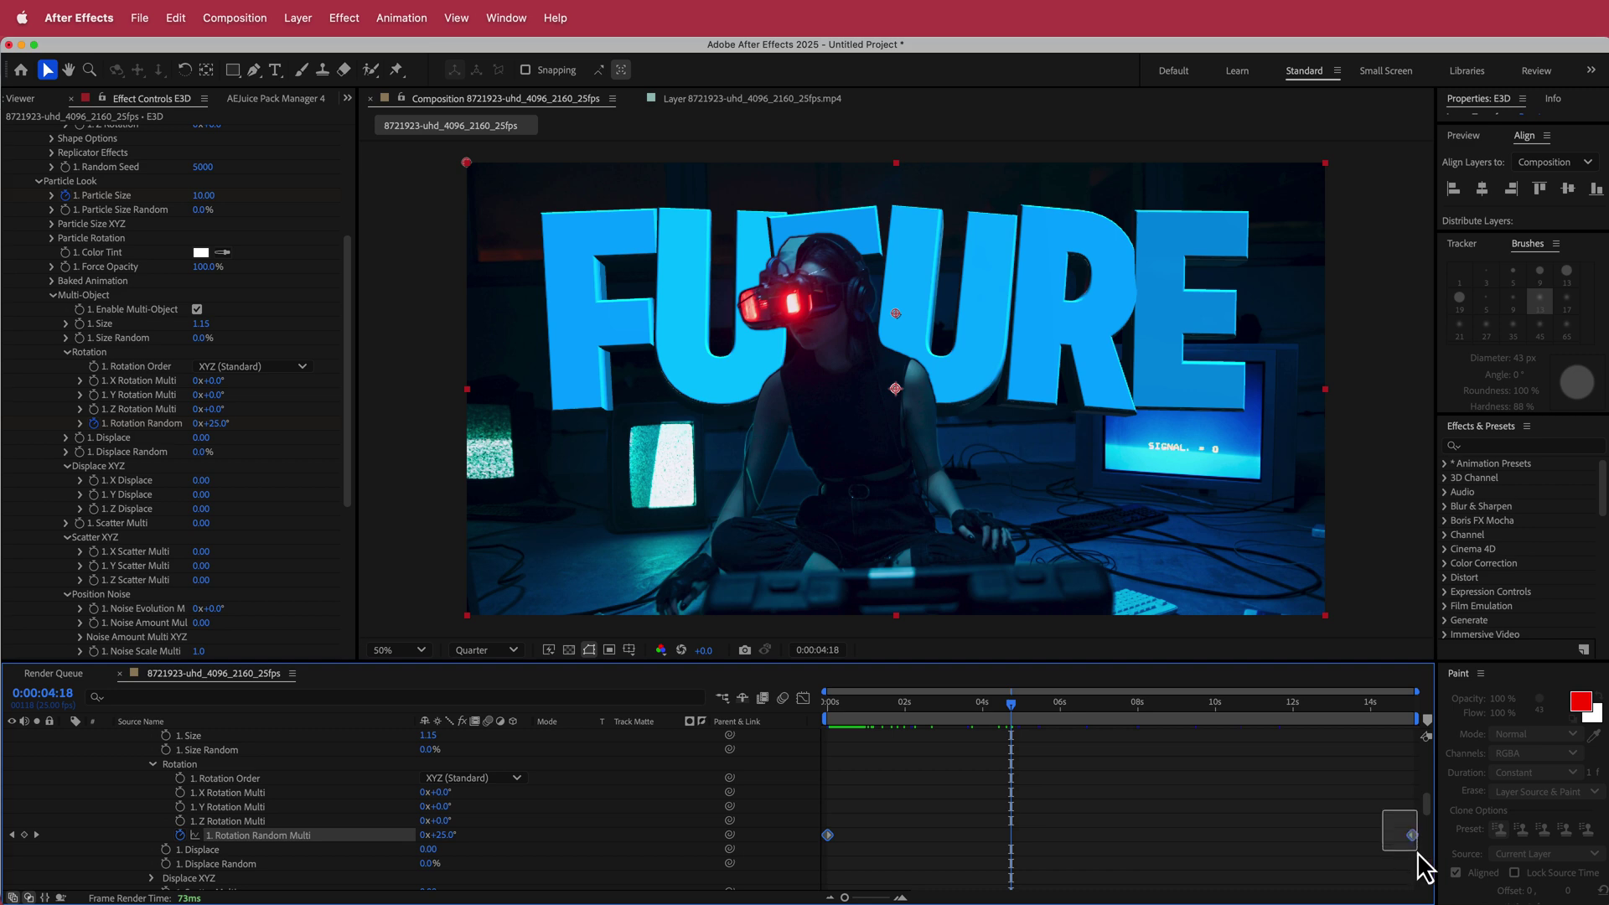
click(402, 20)
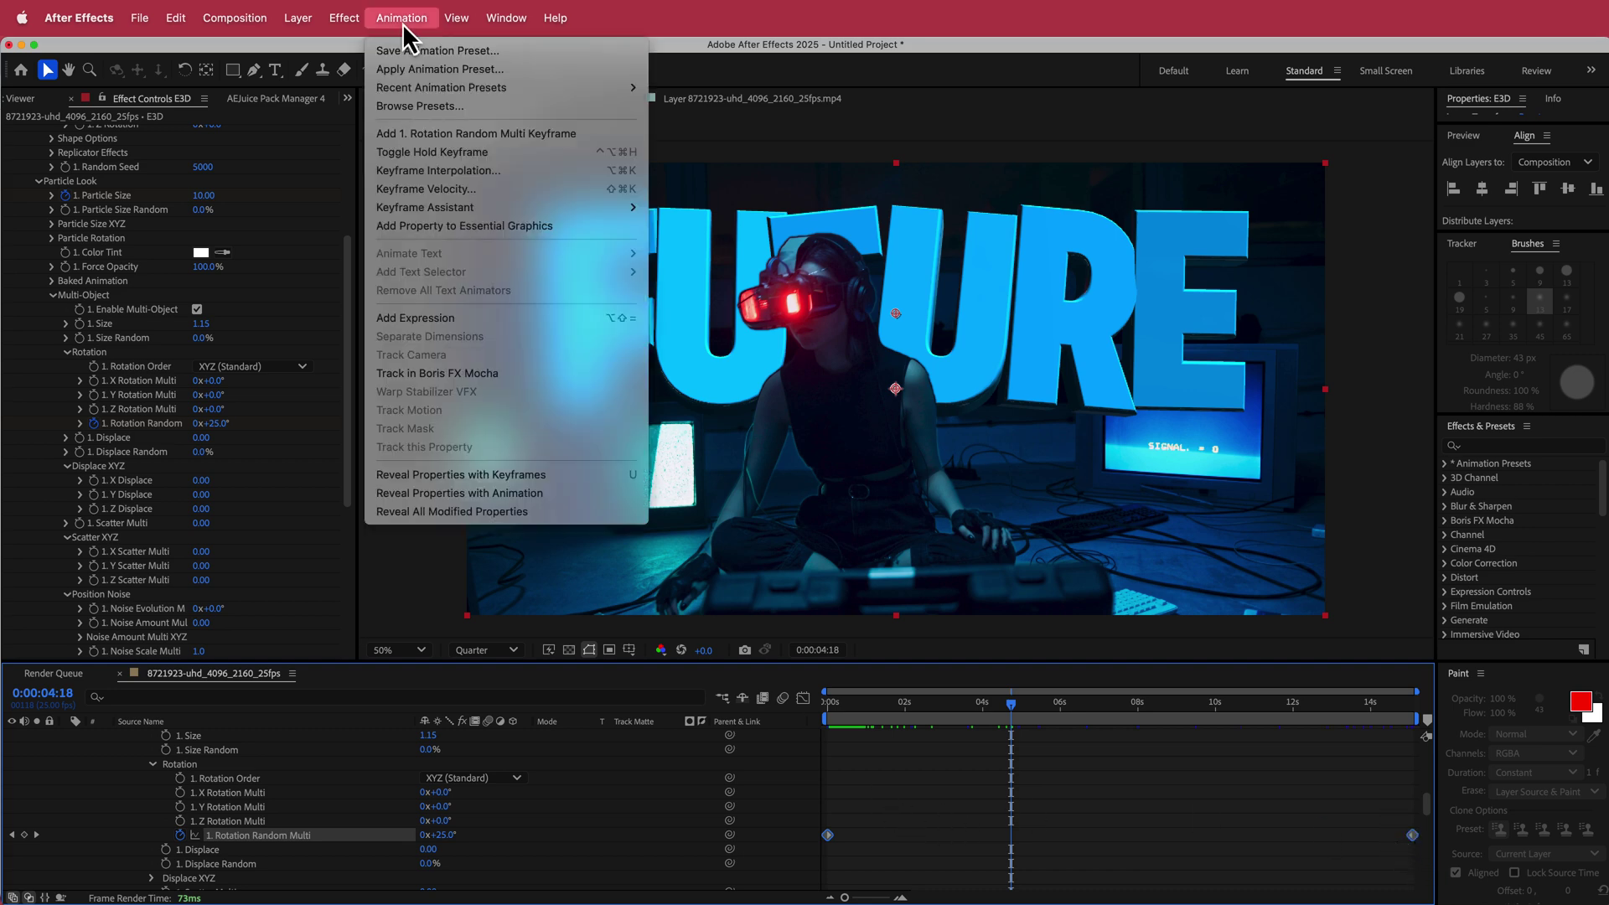
mouse_move(456, 209)
click(701, 263)
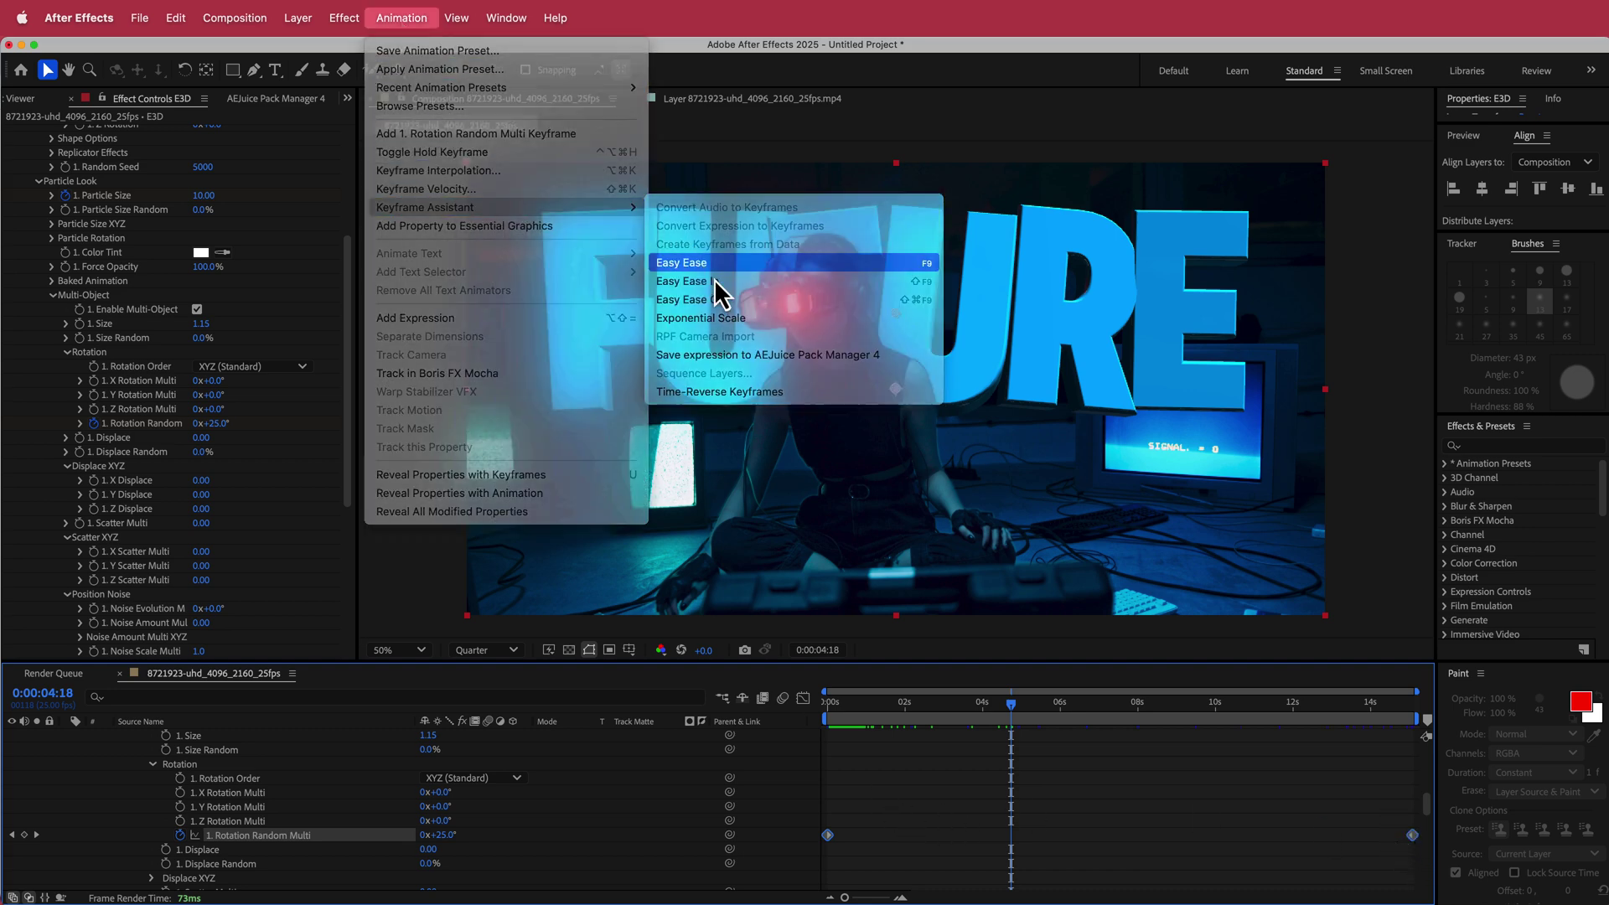
click(803, 701)
drag(922, 825, 783, 869)
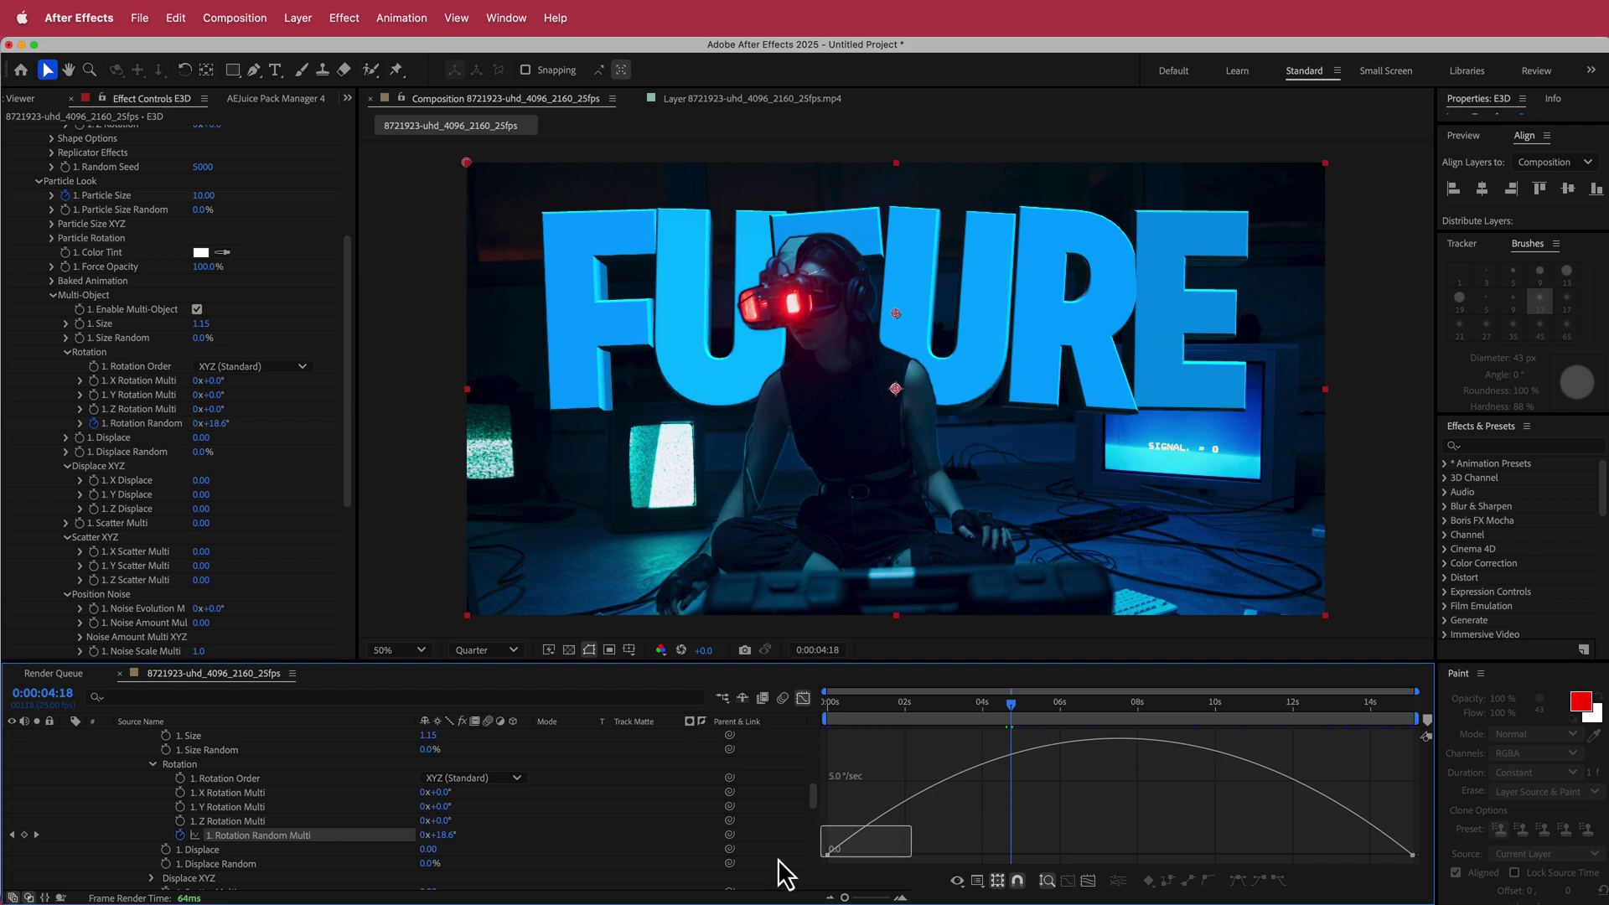
drag(923, 856, 830, 855)
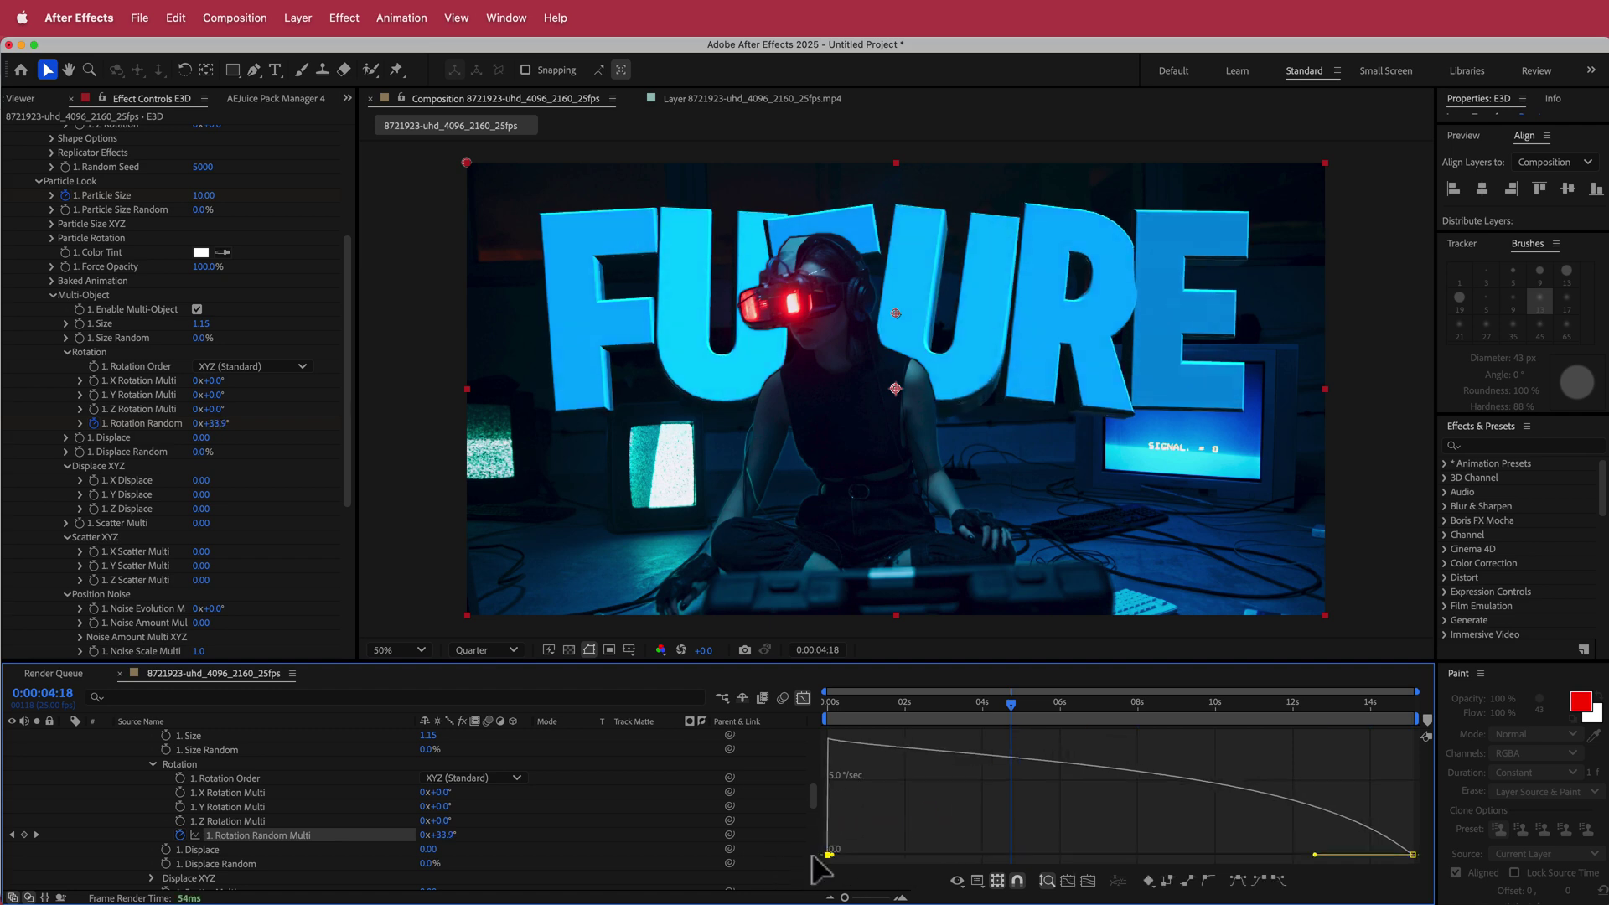
drag(1313, 855, 1103, 871)
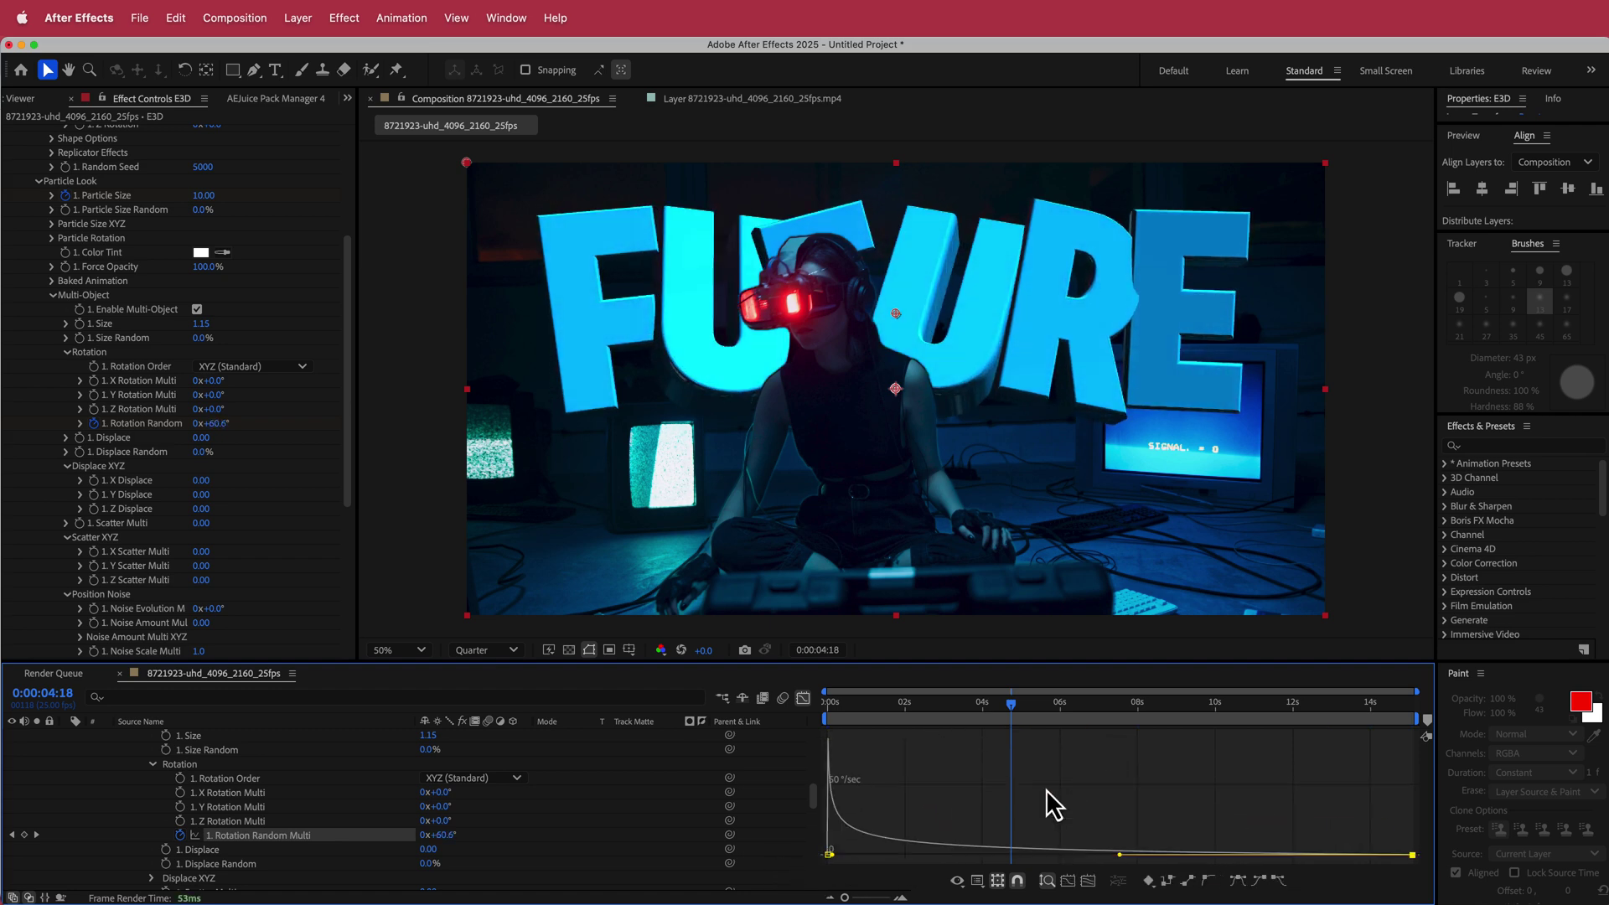
drag(1011, 703, 1390, 703)
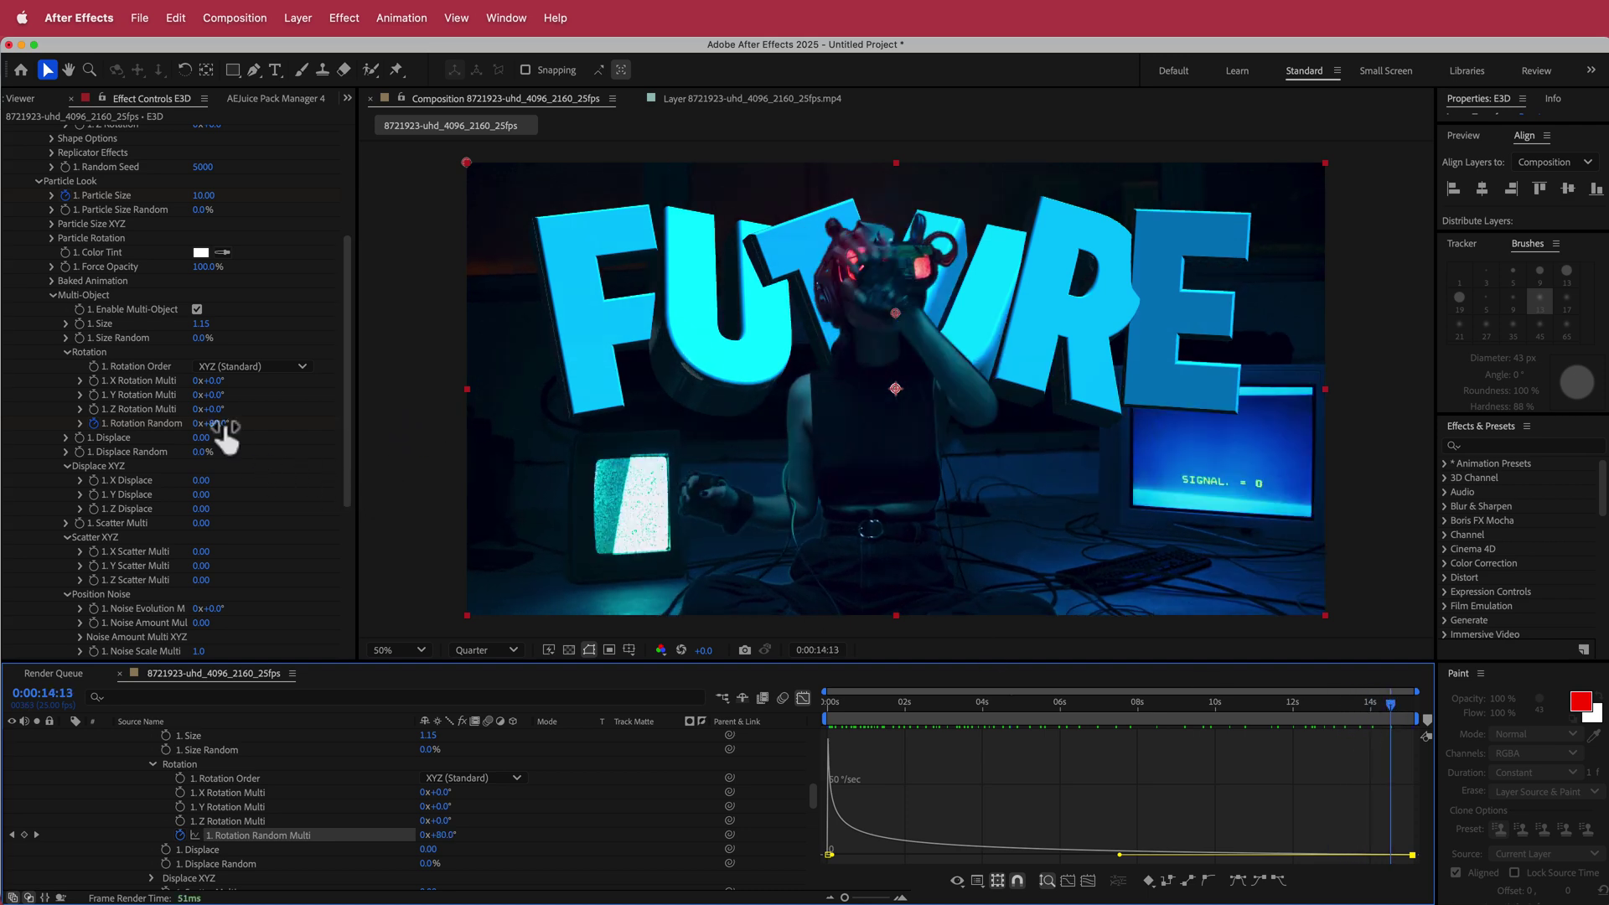
key(shift+F3)
Step: Turn on the E3D layer's motion blur switch and scrub the timeline to preview the blurred spinning letters
click(1385, 705)
drag(1385, 704, 888, 711)
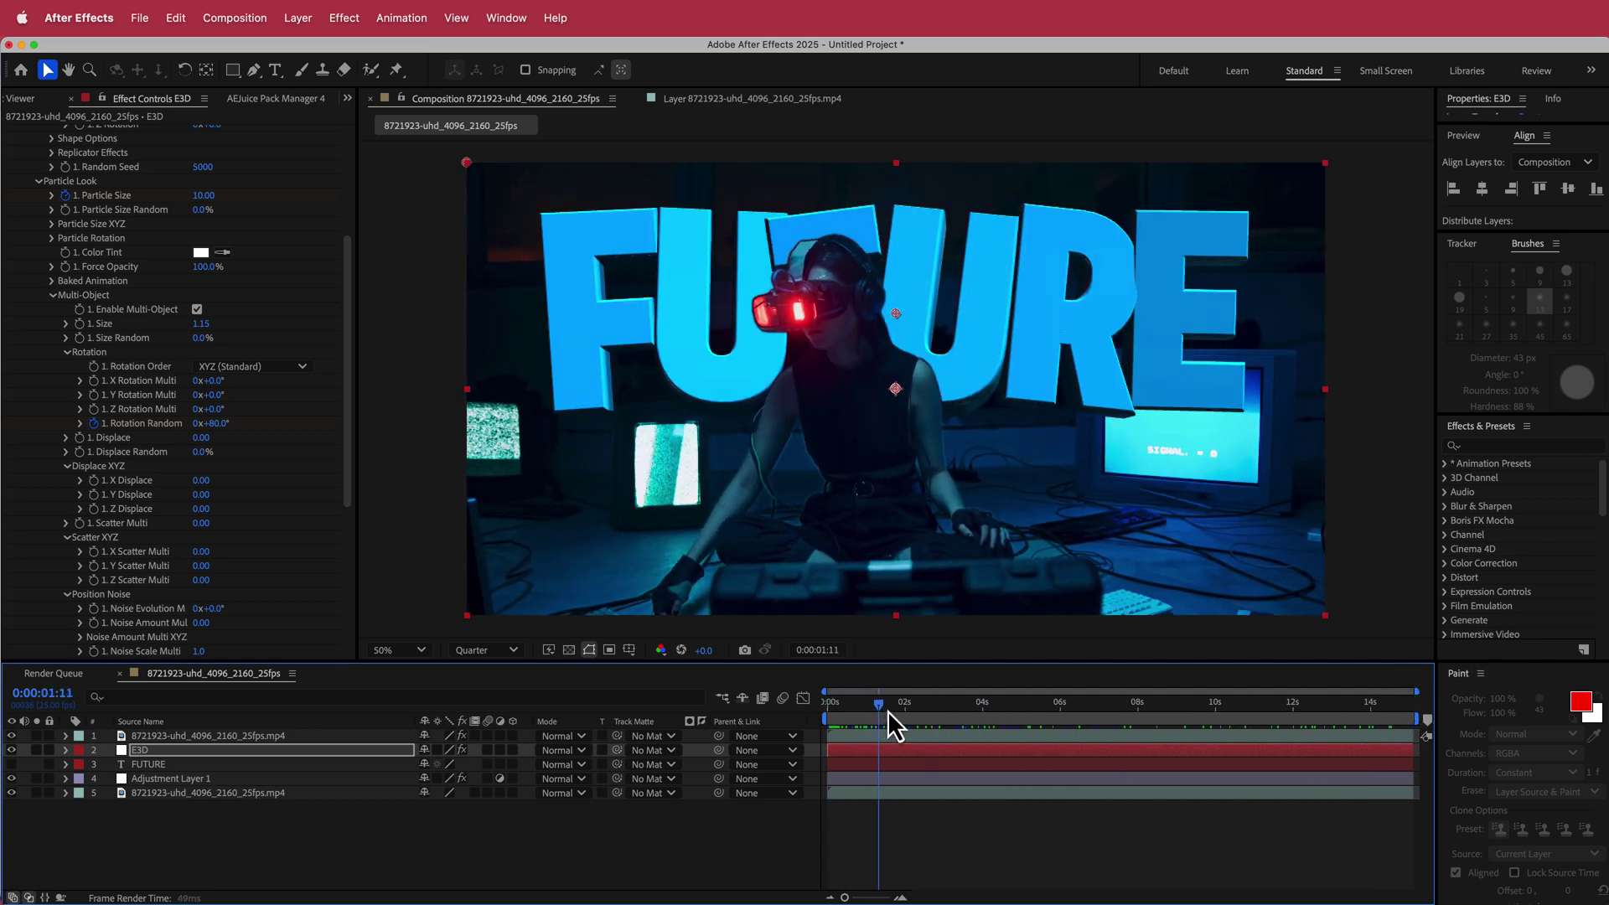
click(487, 751)
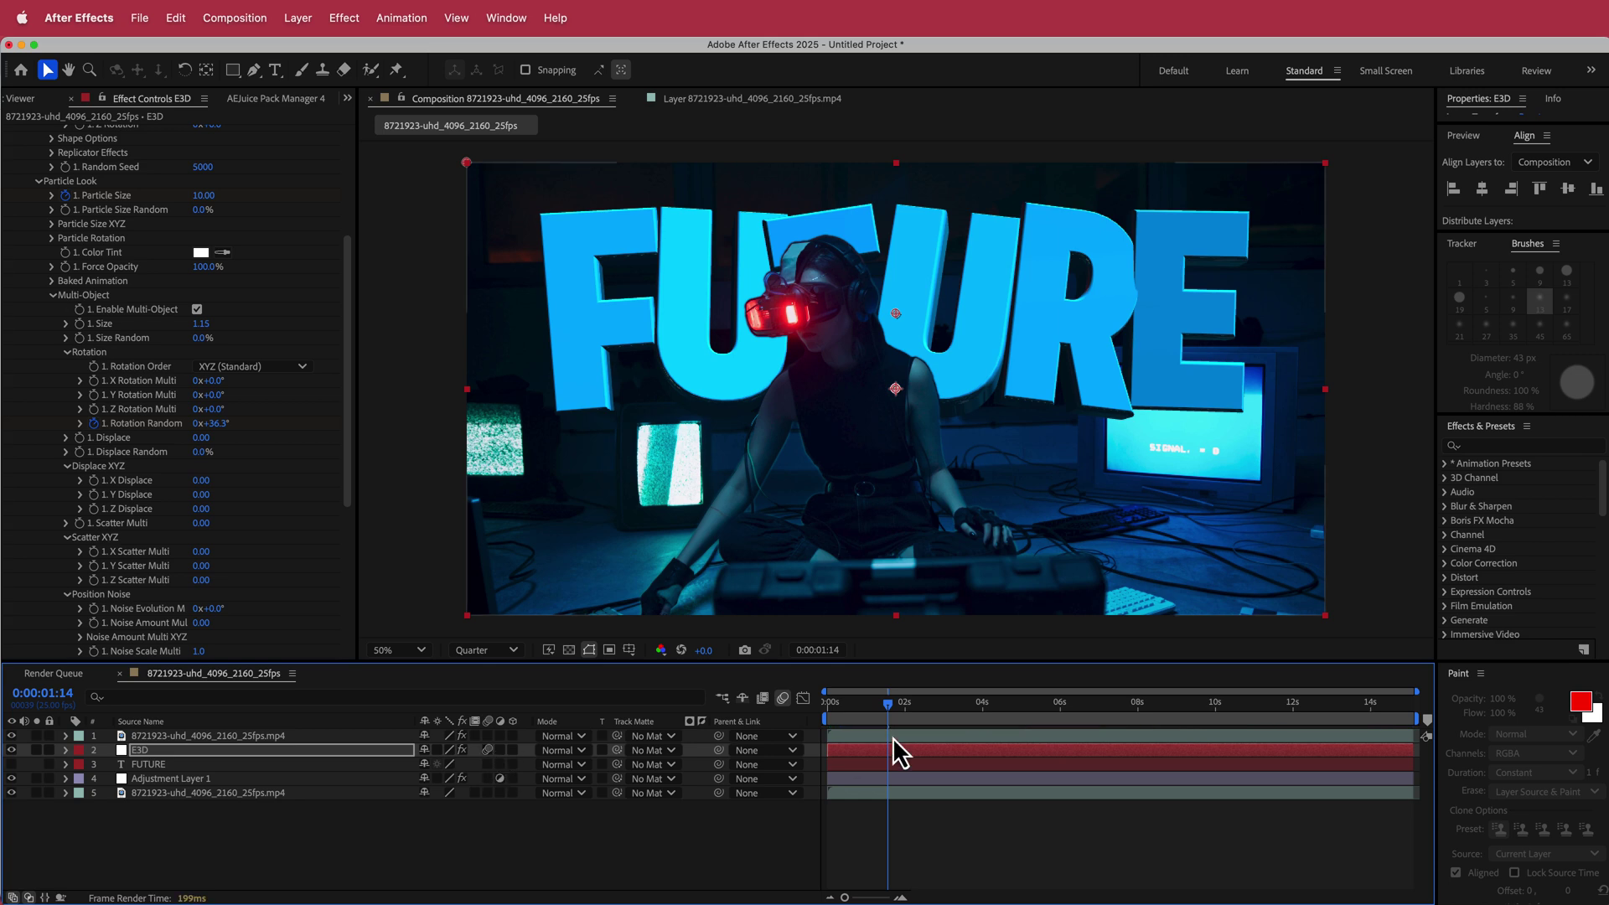
mouse_move(893, 704)
mouse_down()
mouse_move(825, 710)
mouse_move(916, 709)
mouse_up()
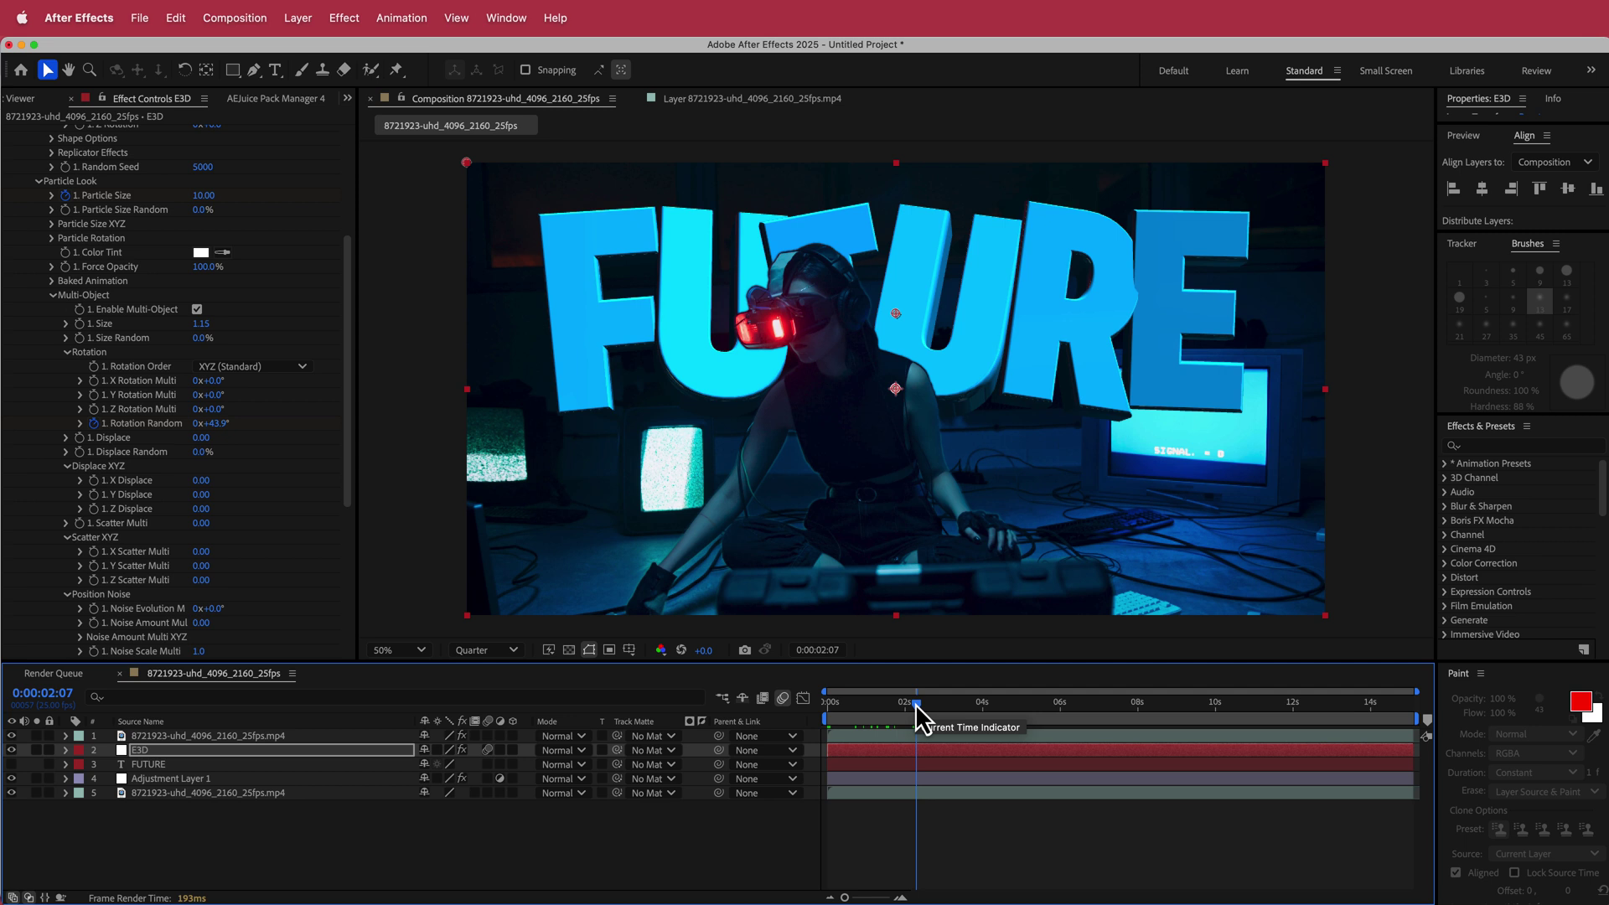
right_click(699, 737)
Step: Add a new adjustment layer and apply Lumetri Color to it
mouse_move(738, 752)
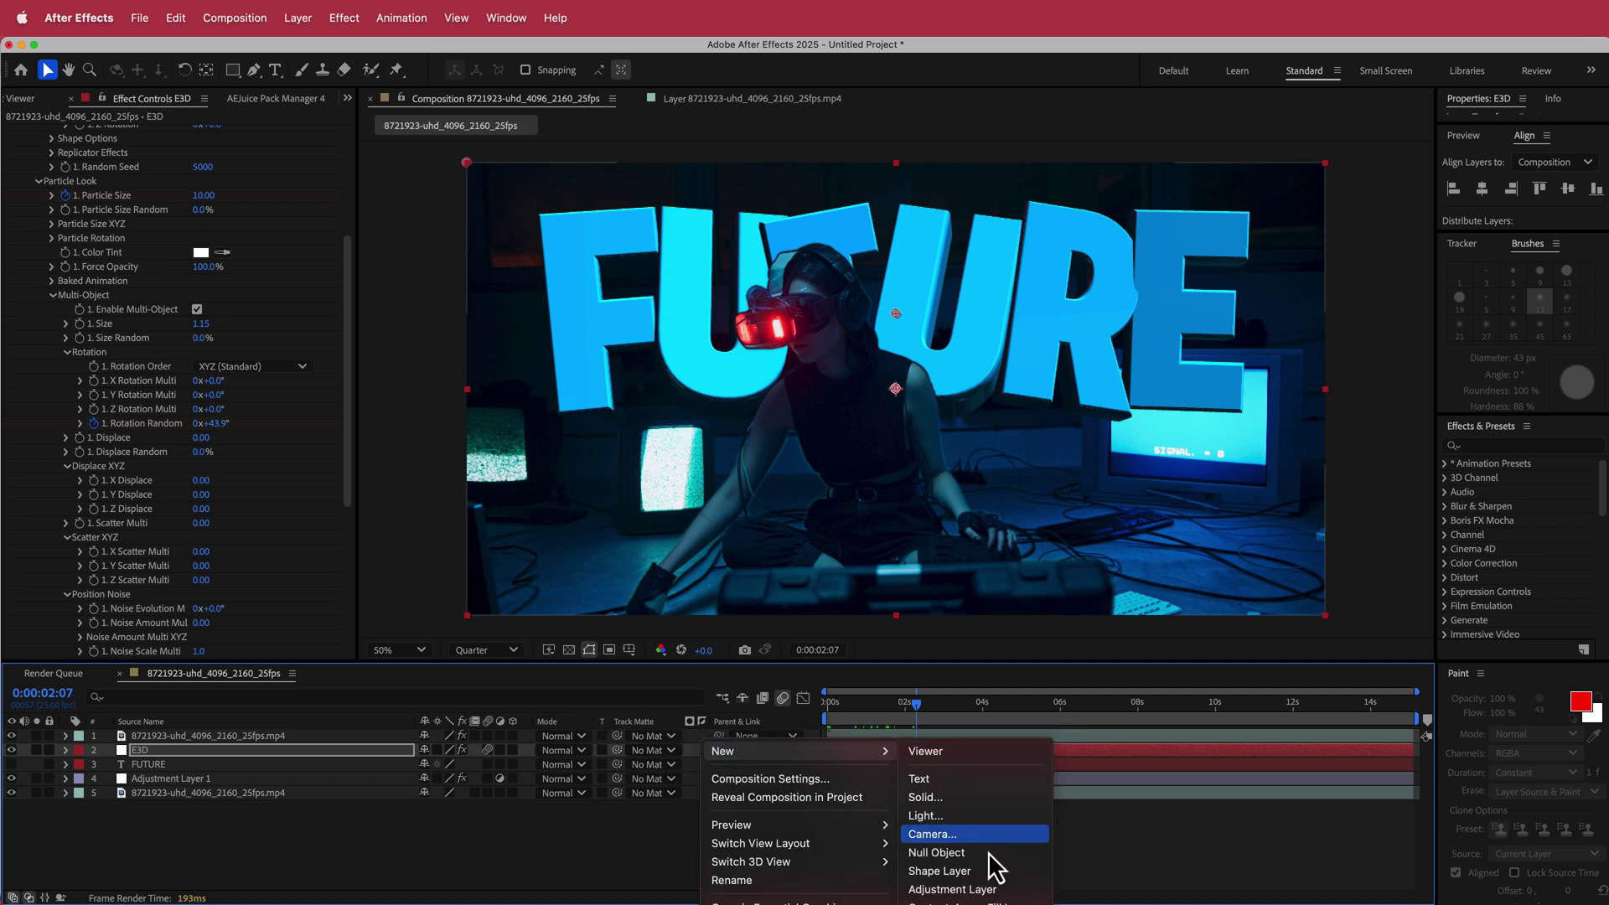
click(989, 889)
key(ctrl+space)
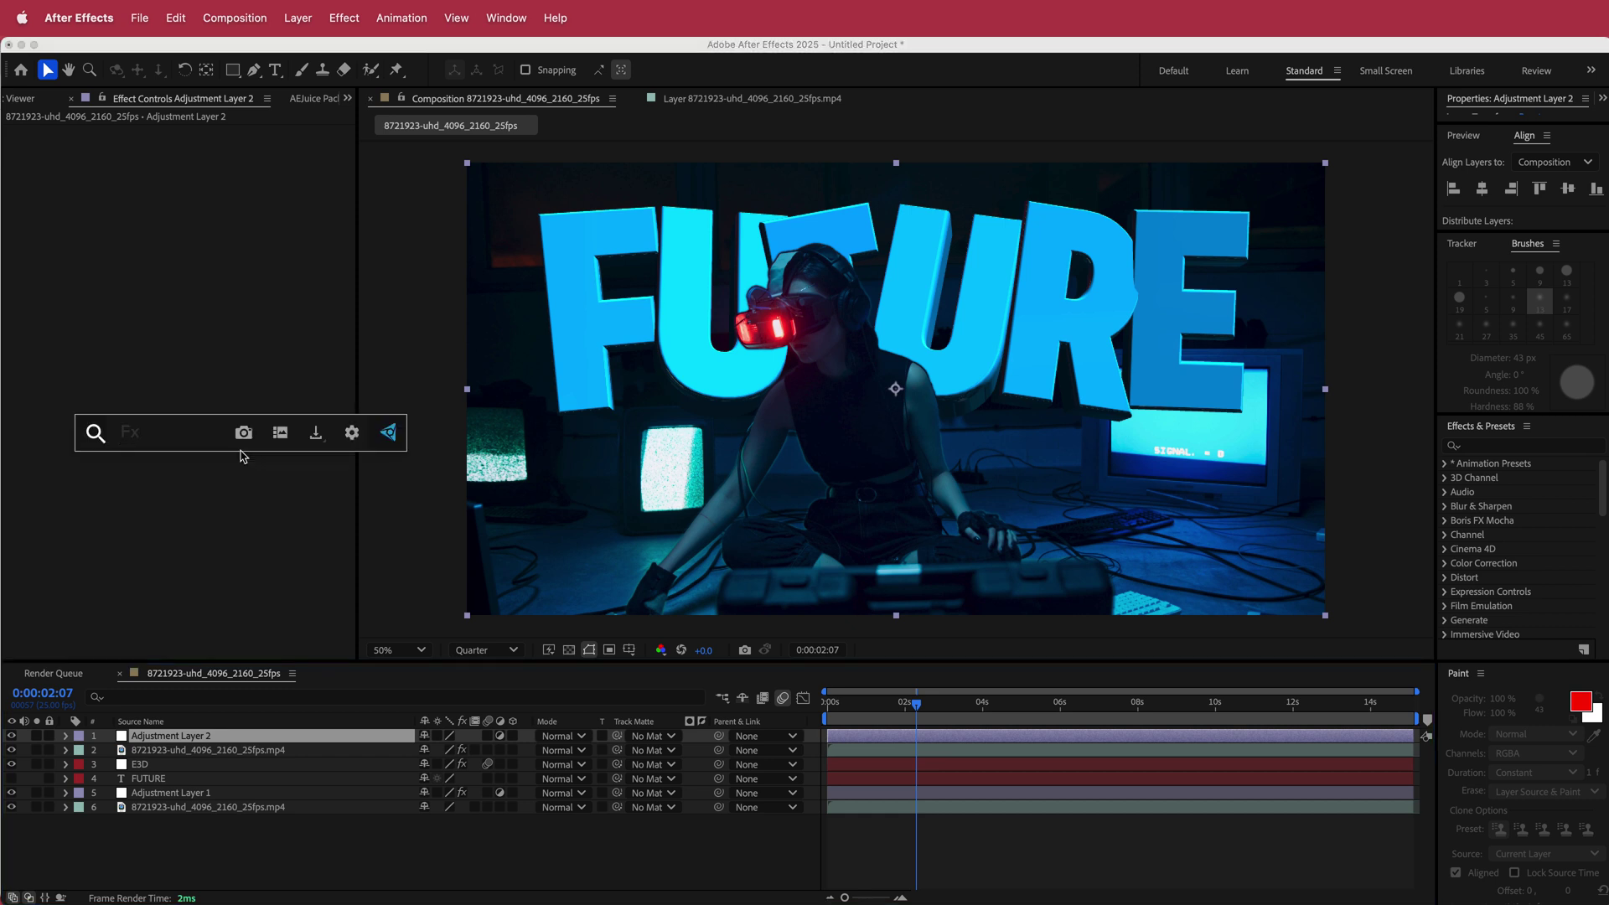
text(lum)
key(Down)
key(Return)
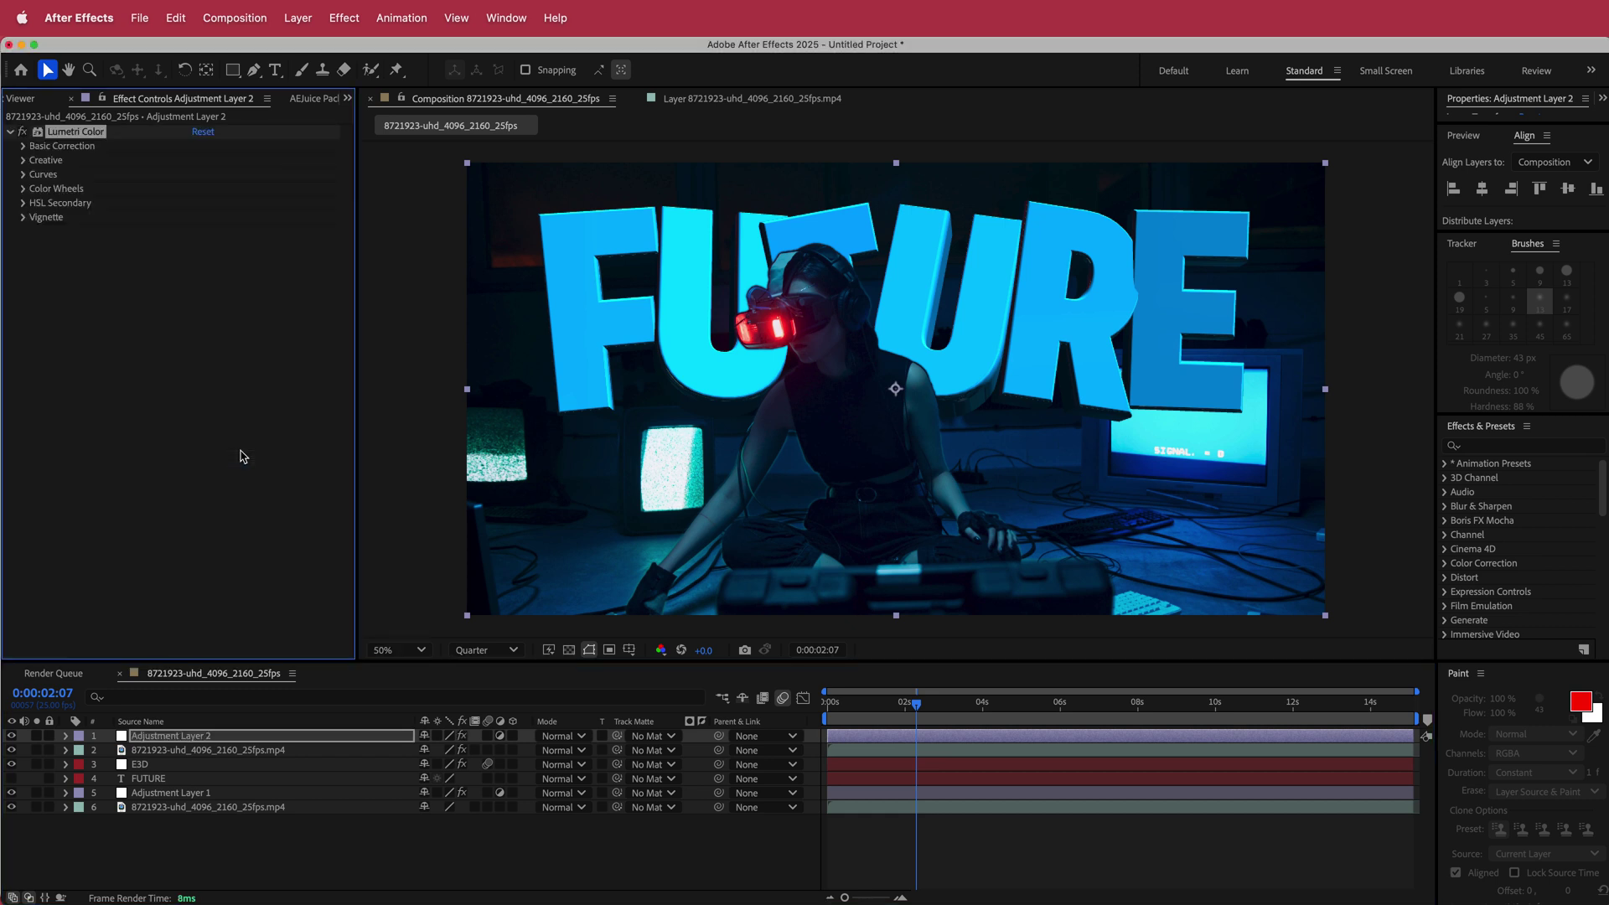
Step: Set the Lumetri Creative look to SL GOLD RUSH HDR after comparing it with SL GOLD RUSH LDR
click(23, 160)
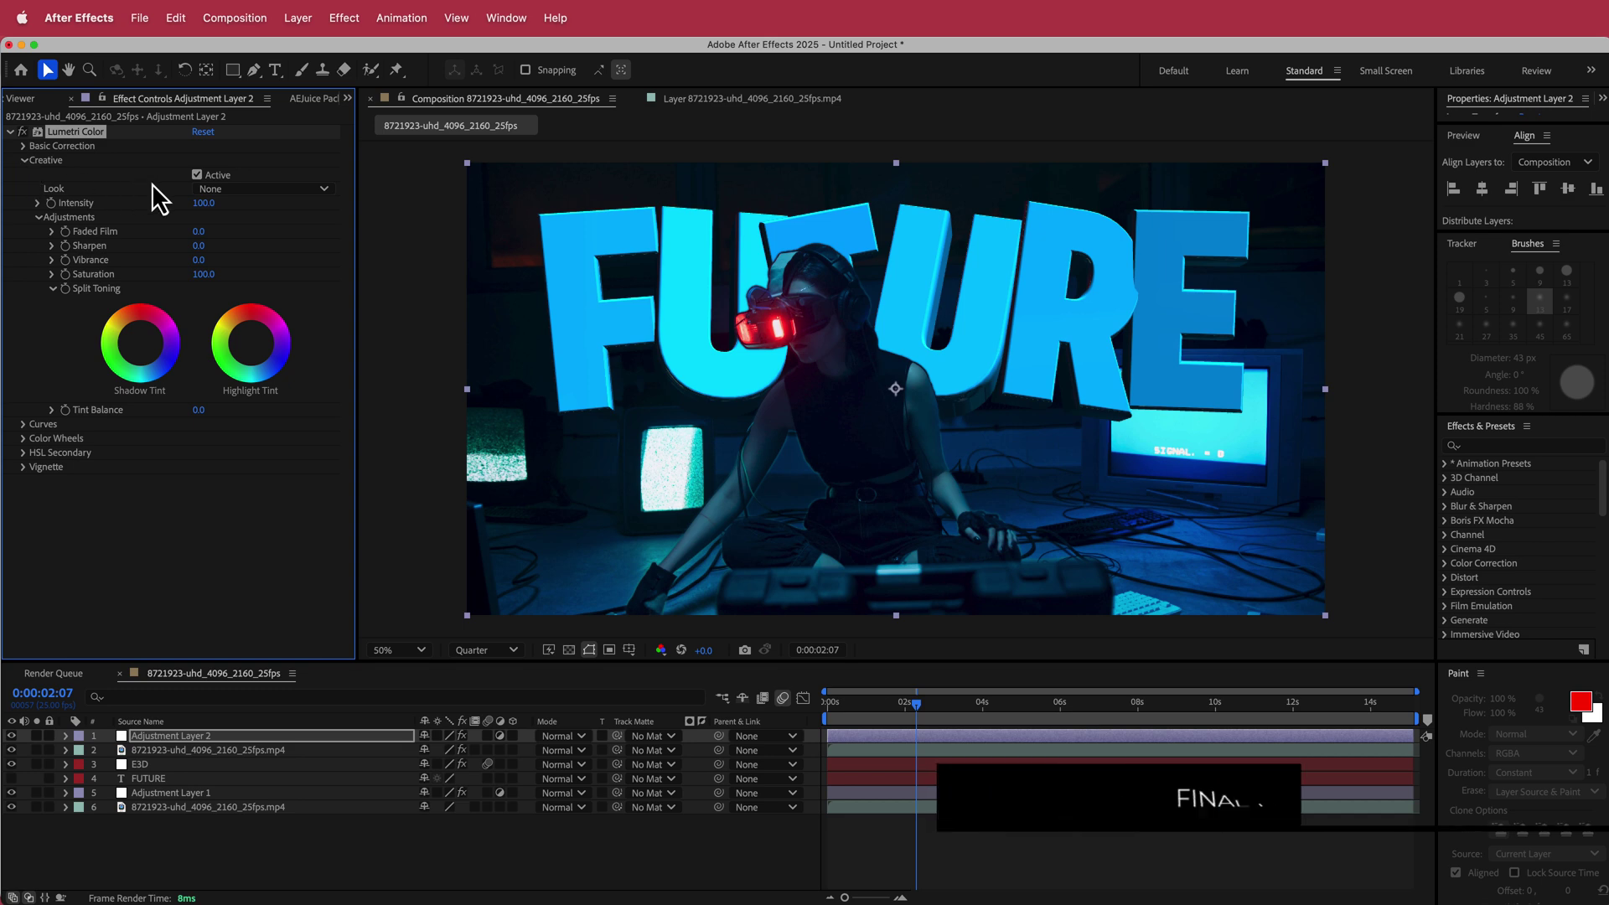
click(279, 190)
scroll(355, 310, down, 10)
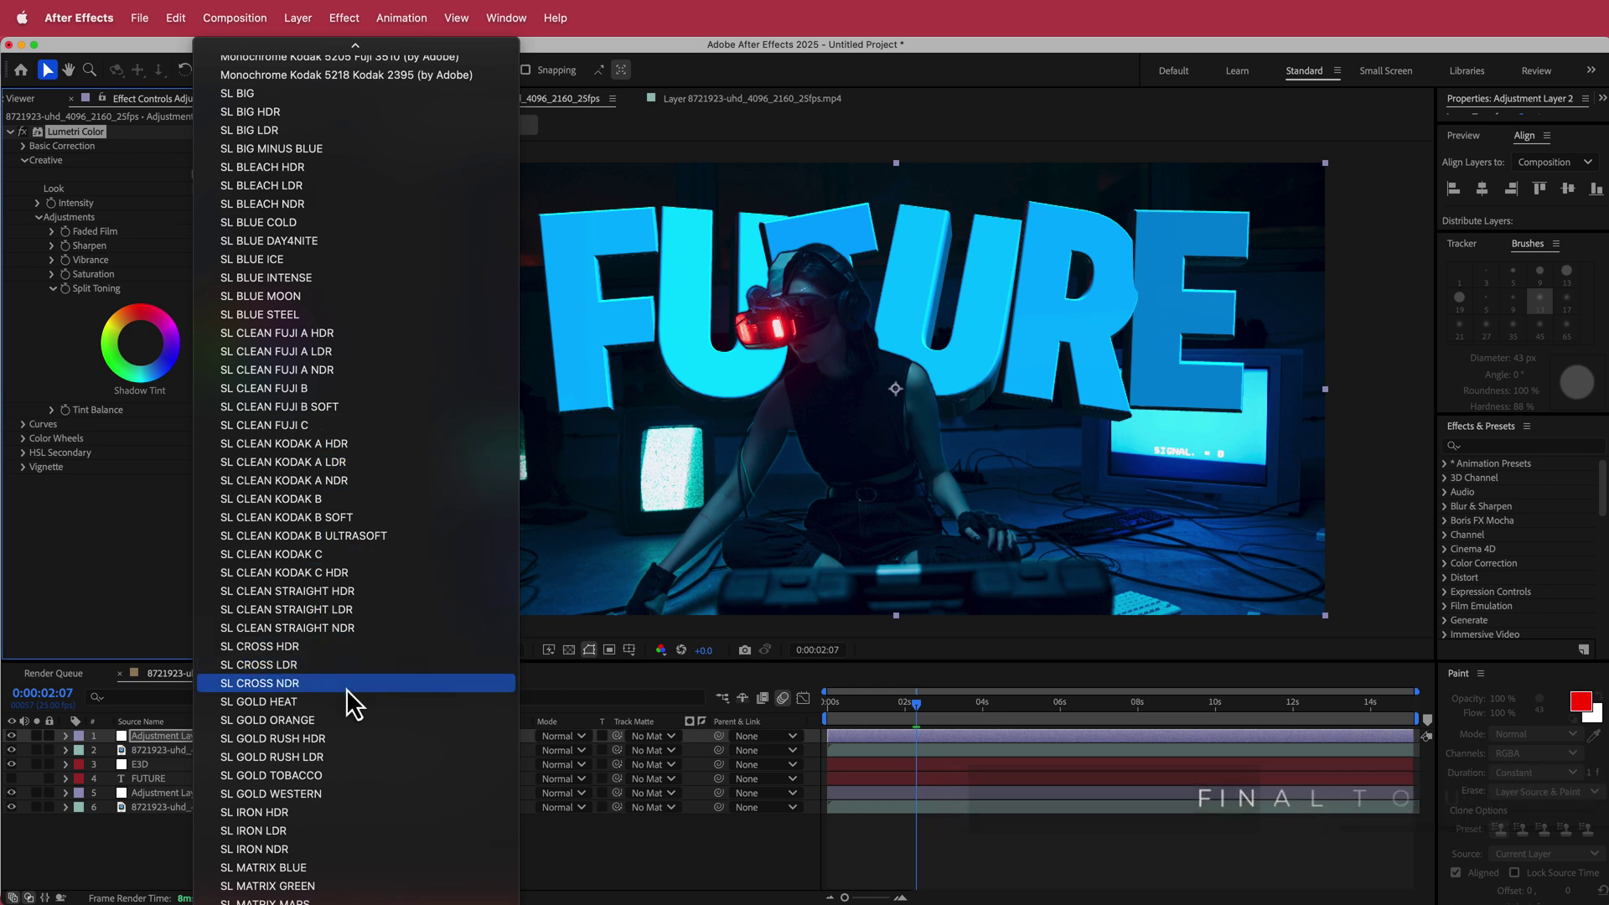
click(335, 742)
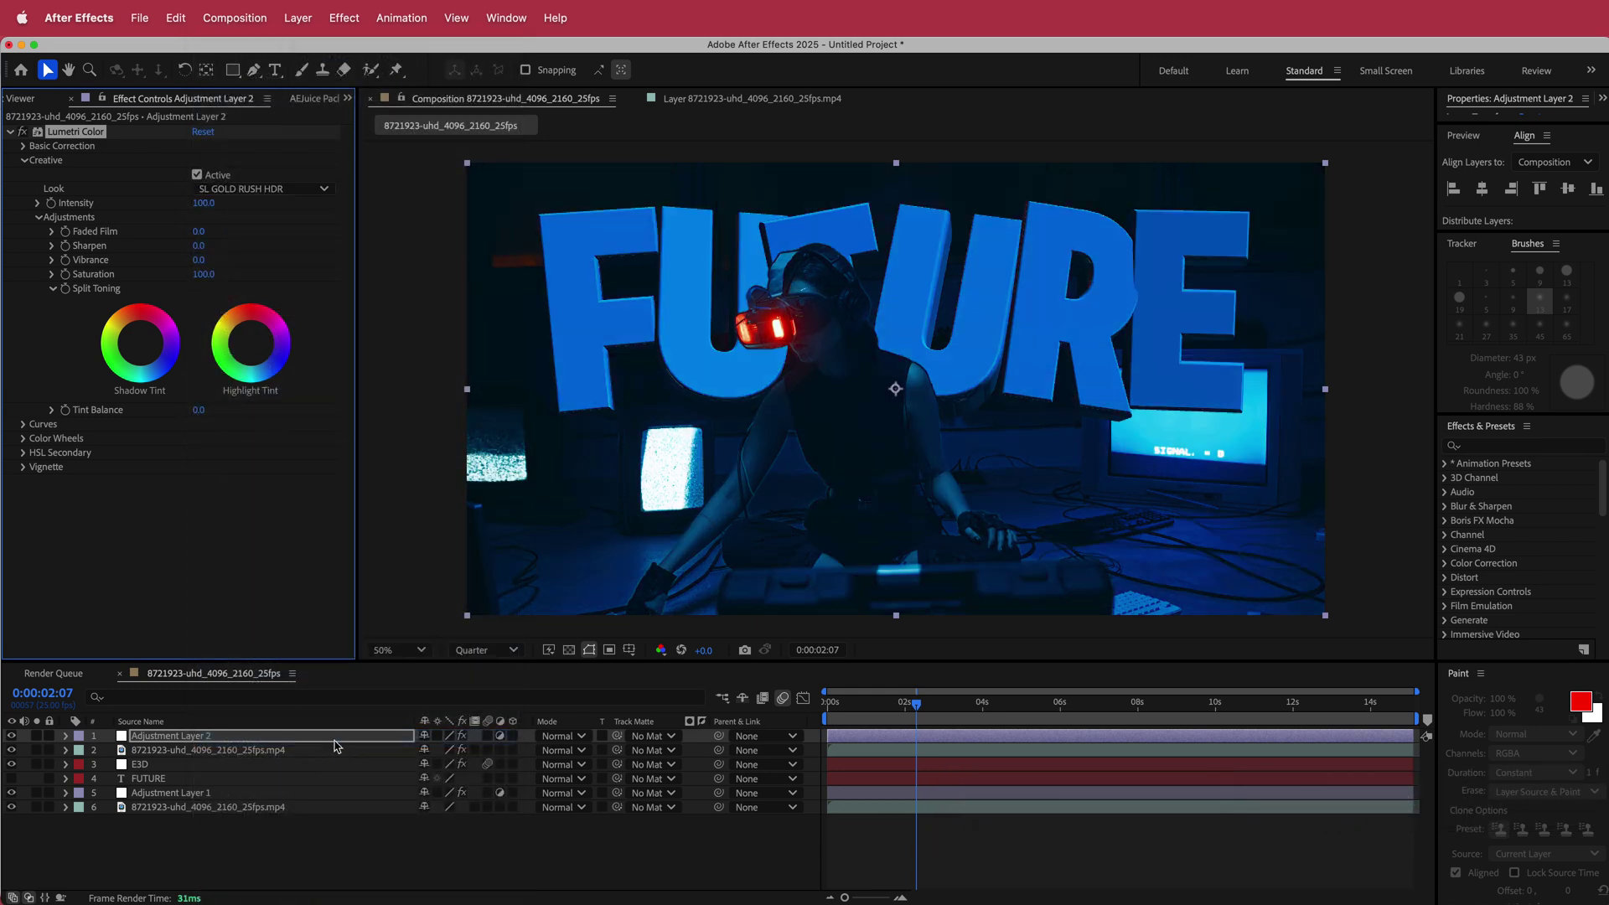
click(298, 189)
scroll(345, 743, down, 6)
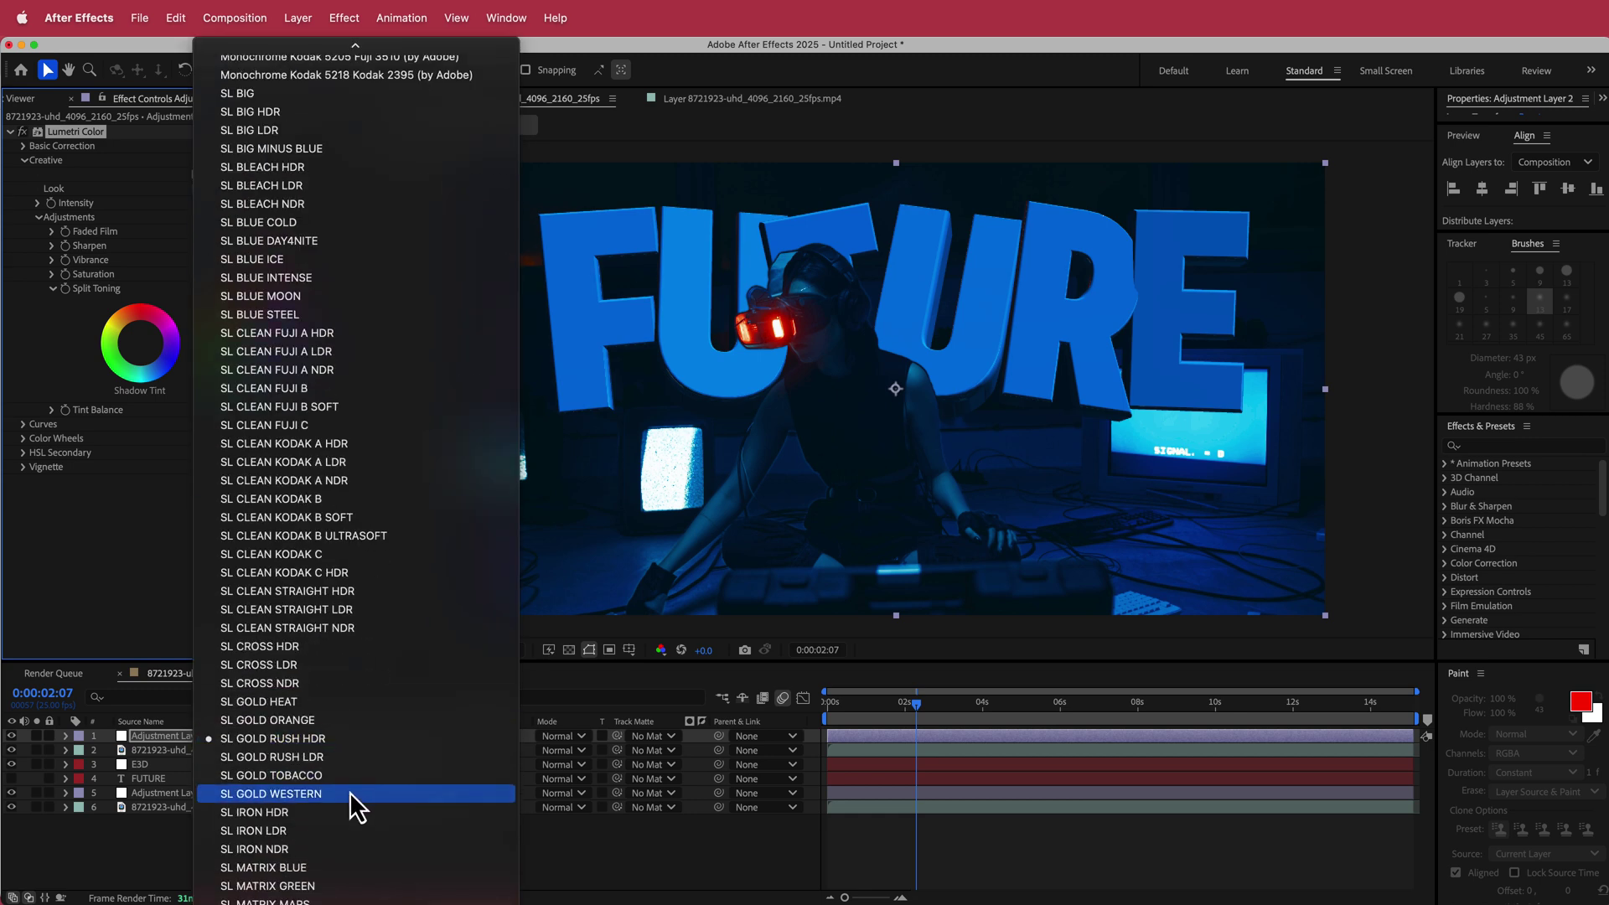
click(335, 757)
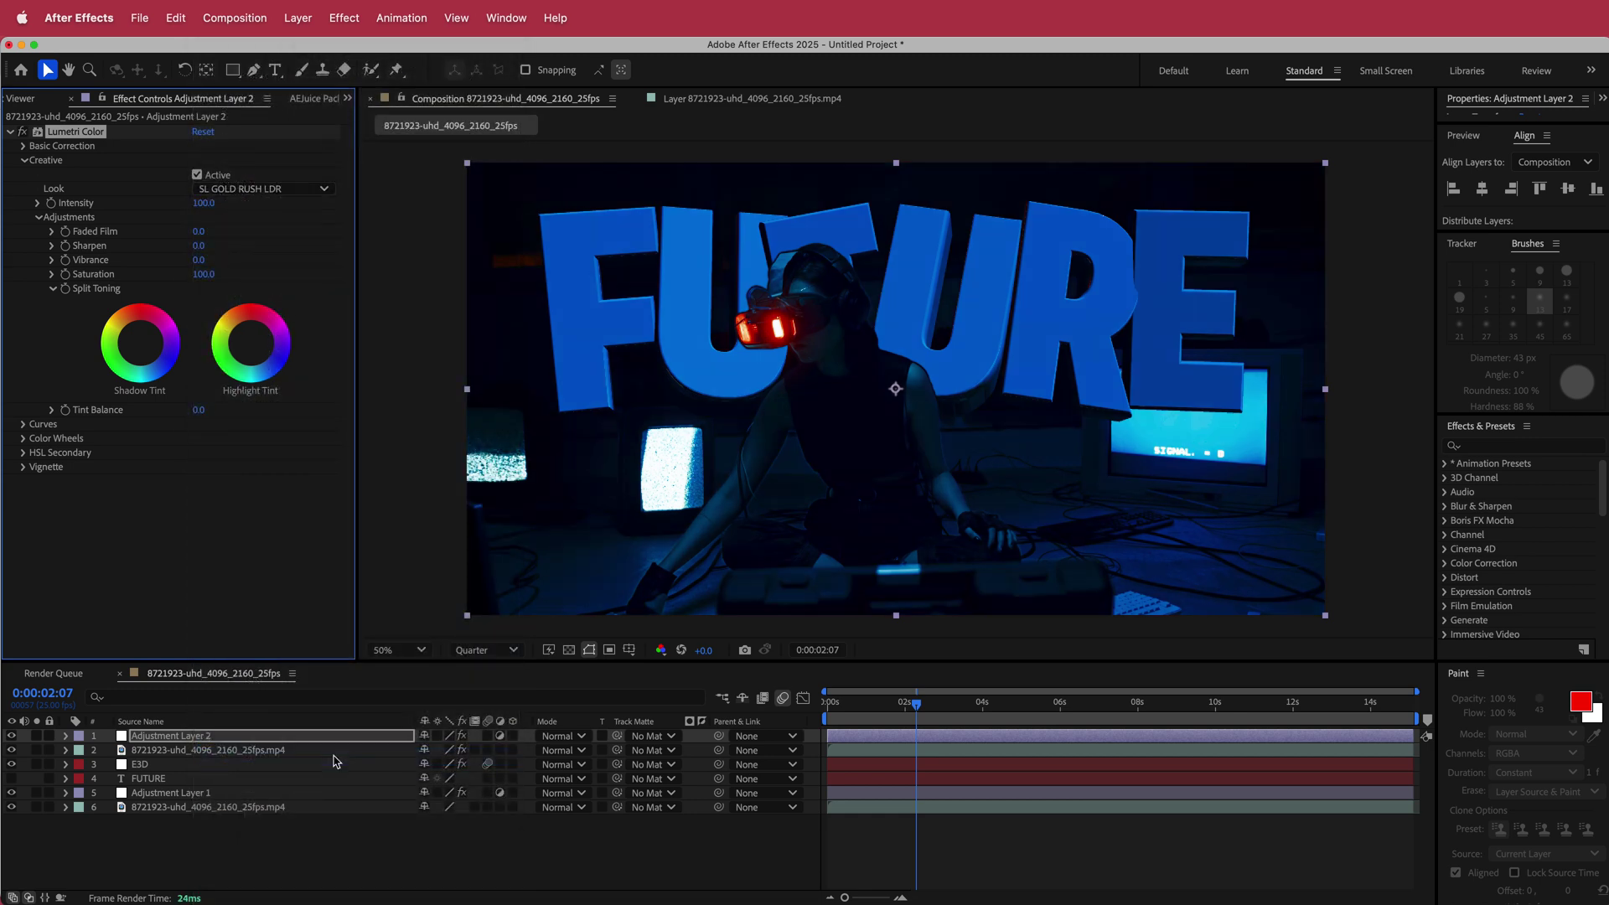
click(288, 188)
scroll(388, 601, down, 5)
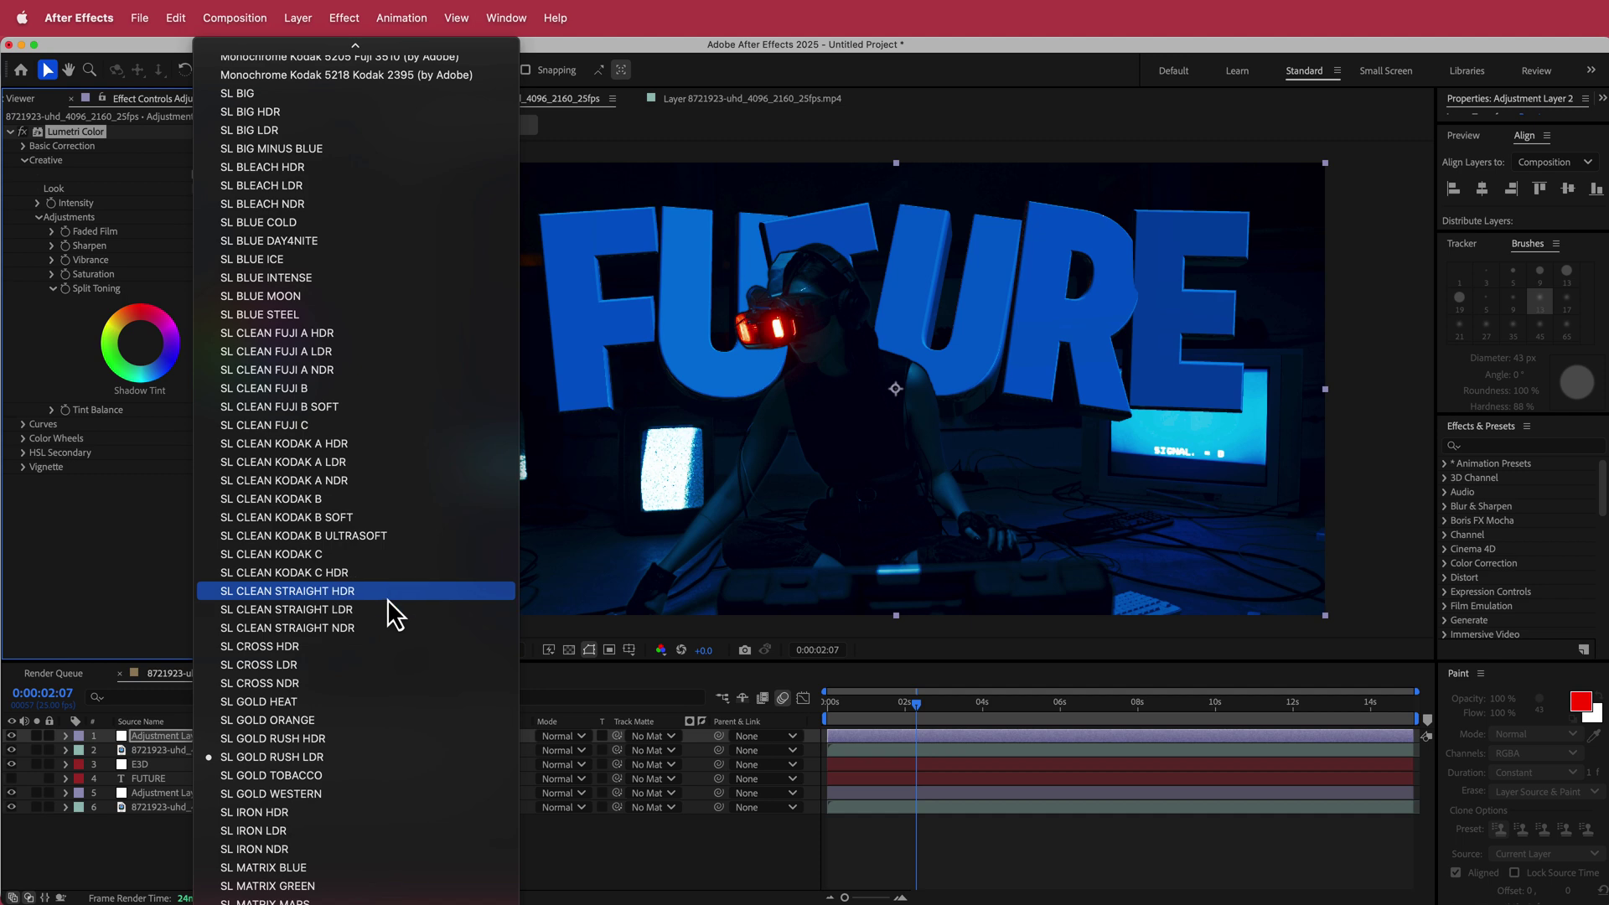
click(339, 743)
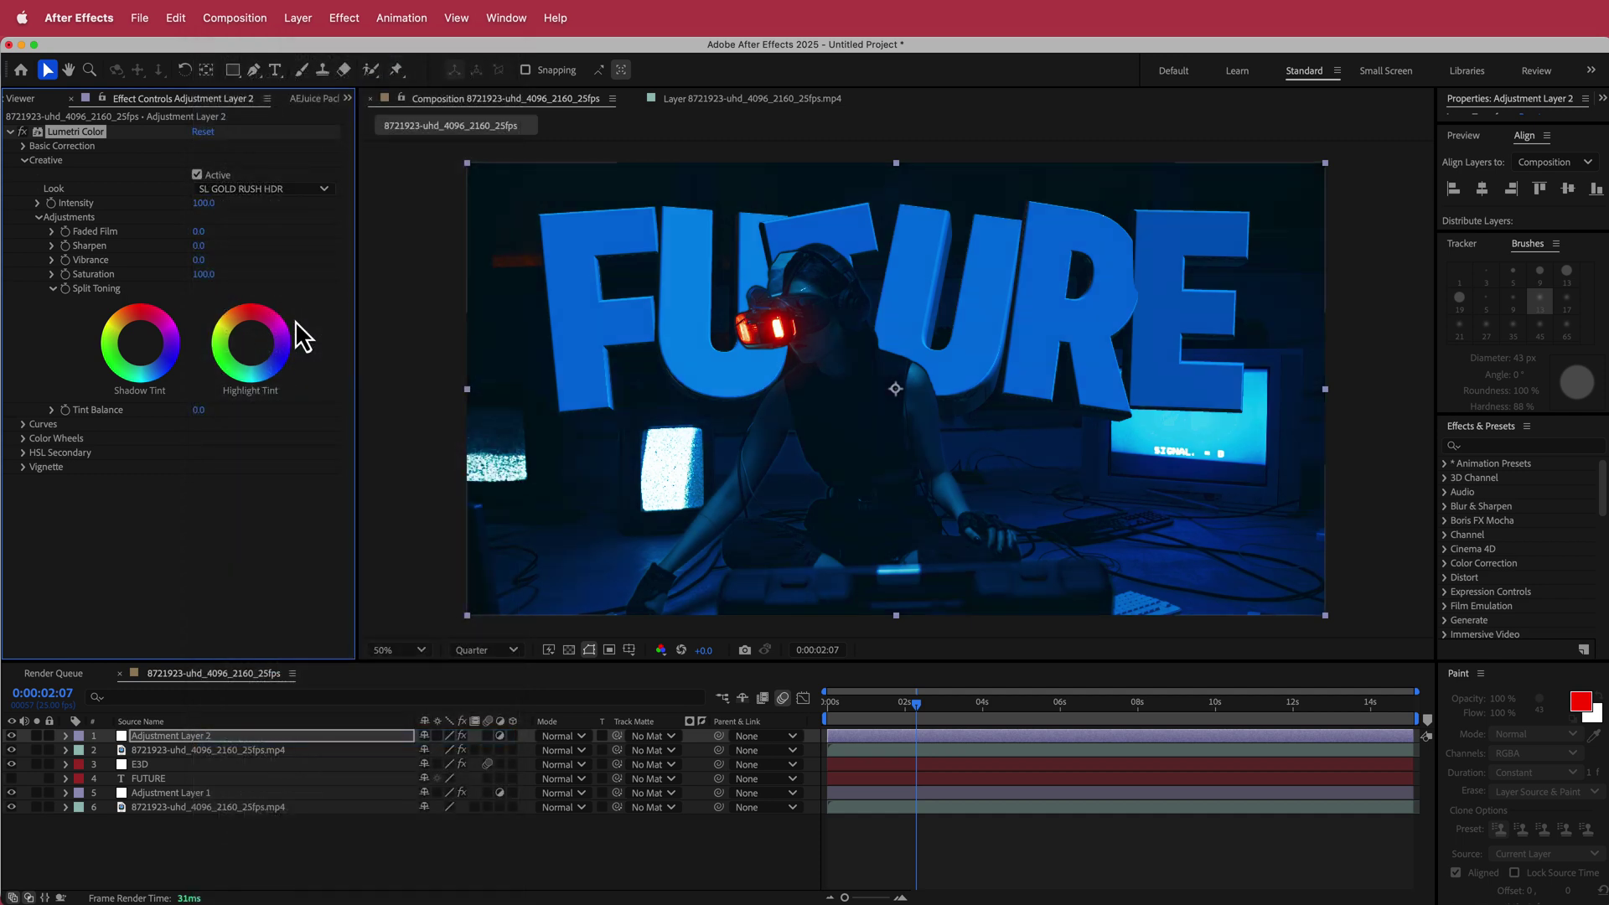
Step: Set the look Intensity to 60 and scrub to preview the grade
click(207, 204)
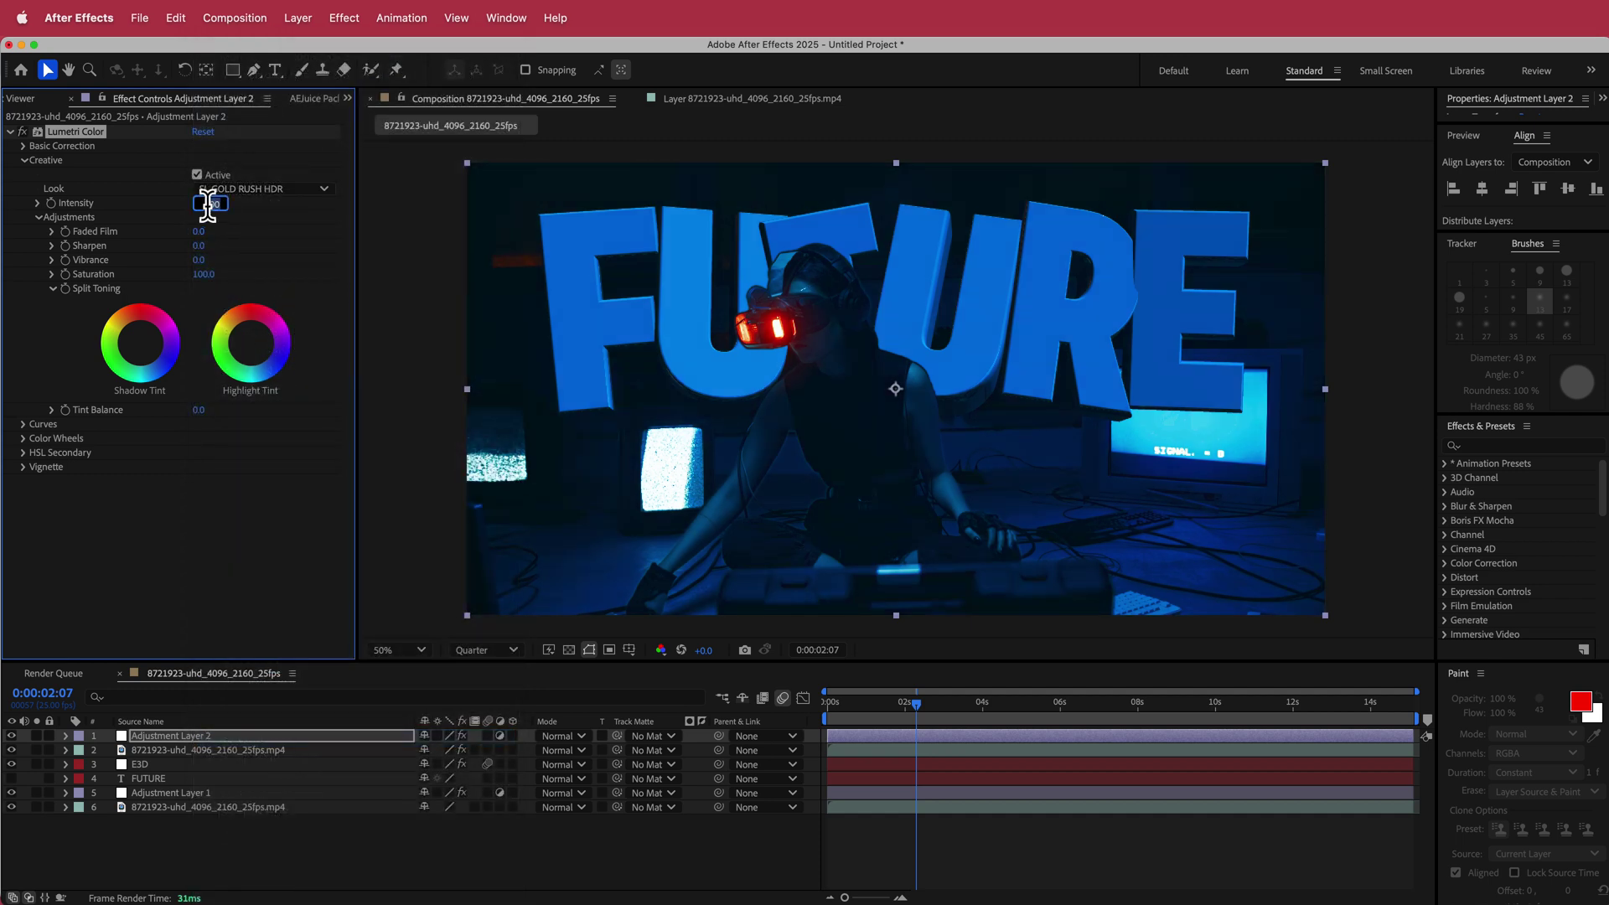
key(Return)
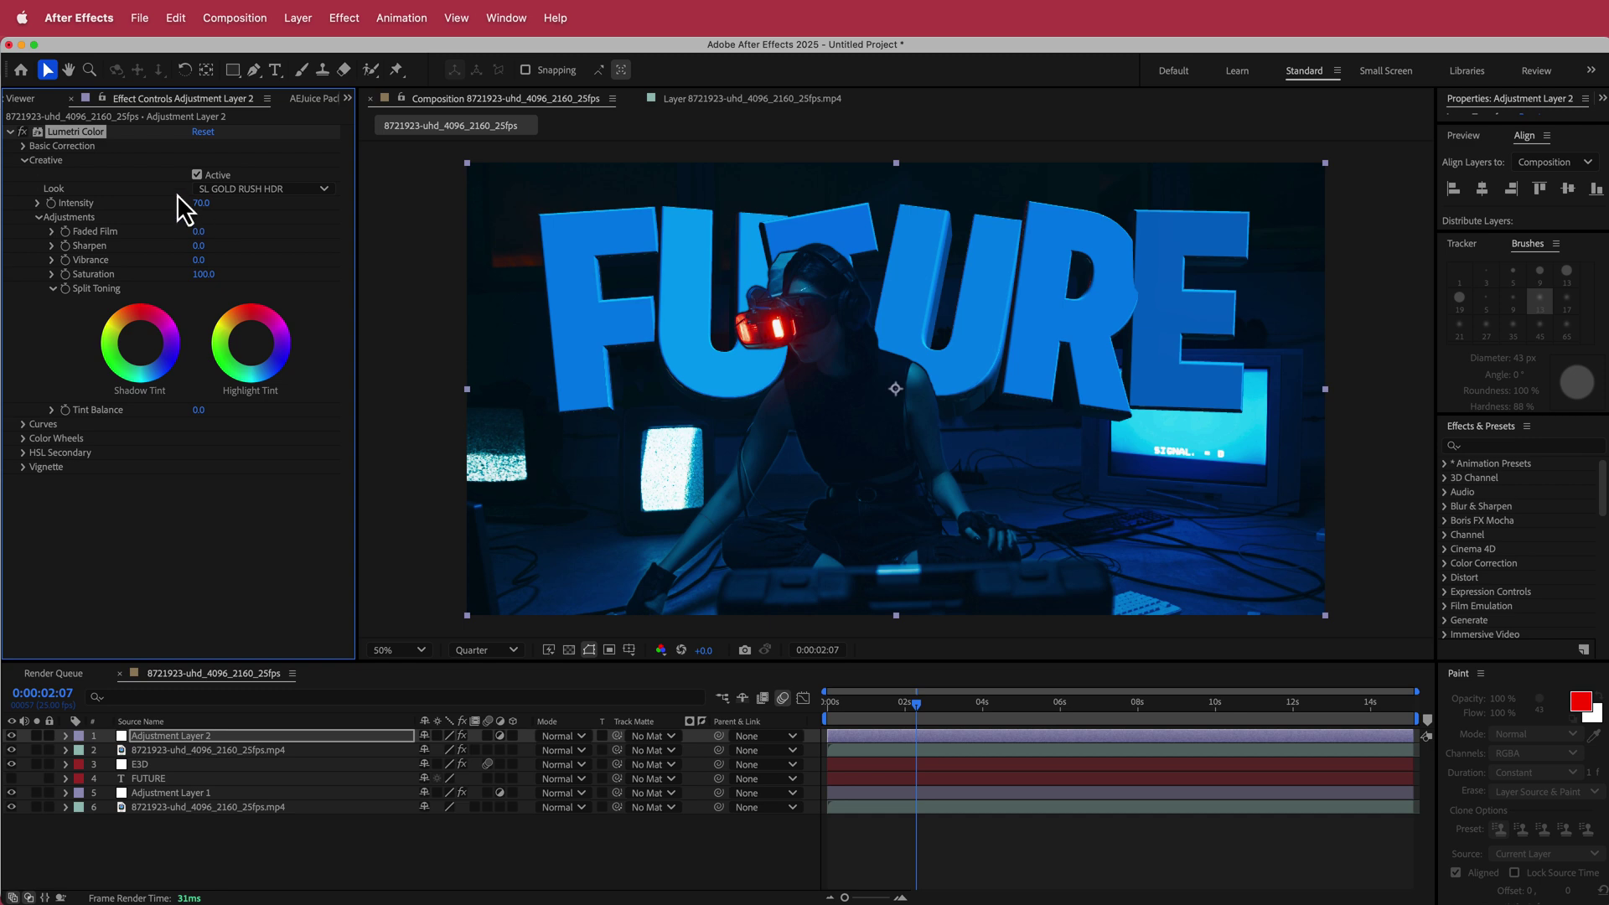
click(204, 203)
key(Return)
drag(917, 704, 1023, 709)
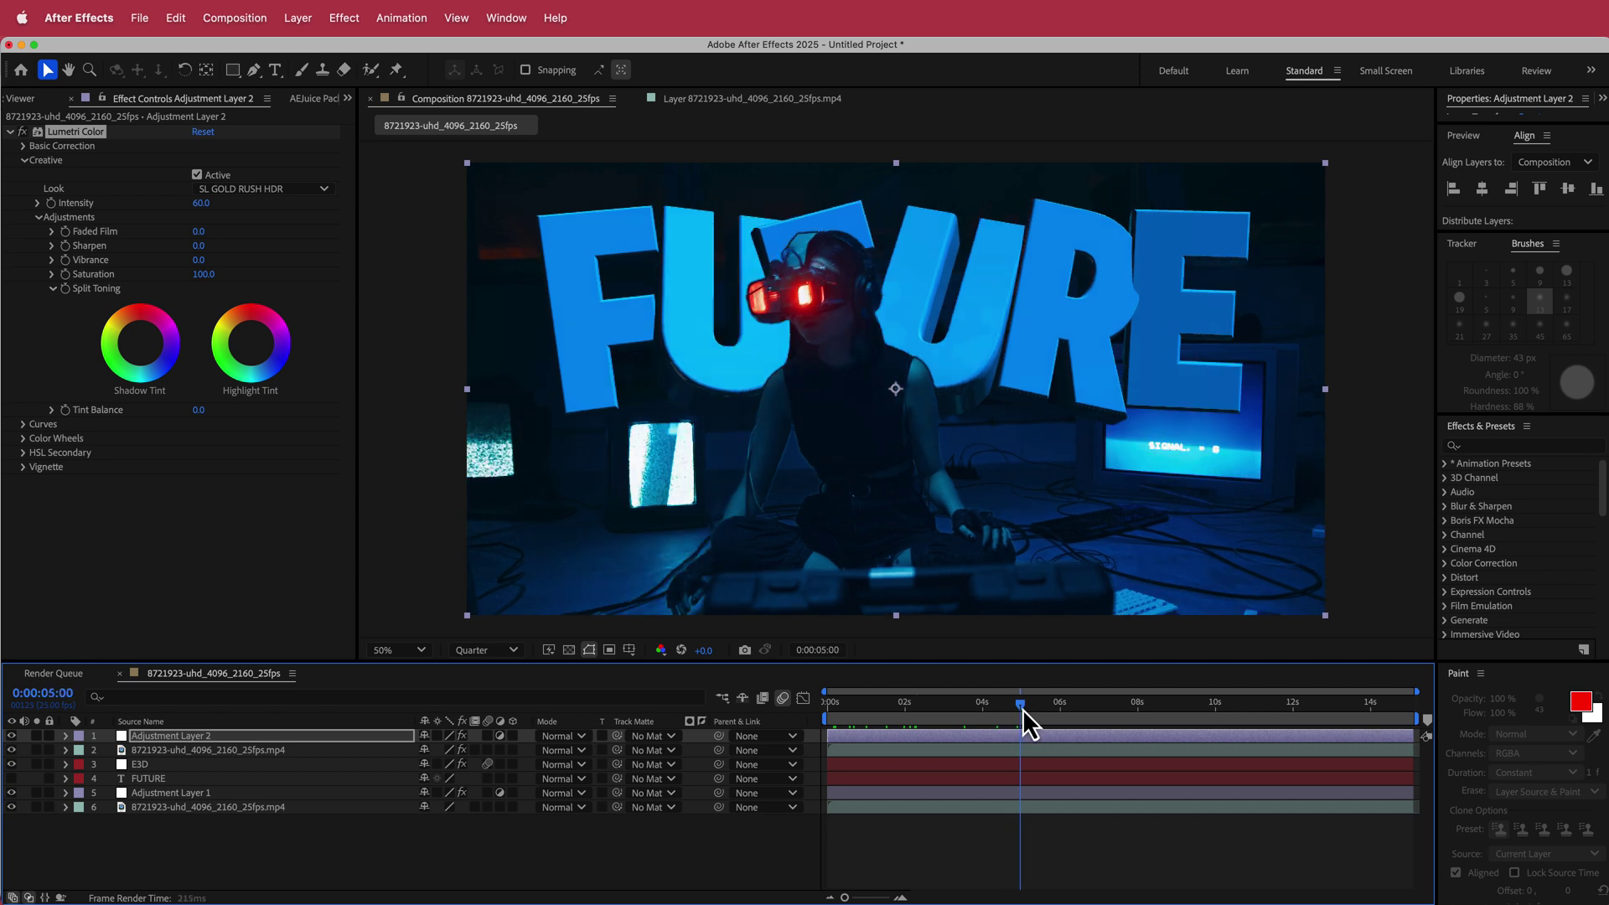
right_click(697, 738)
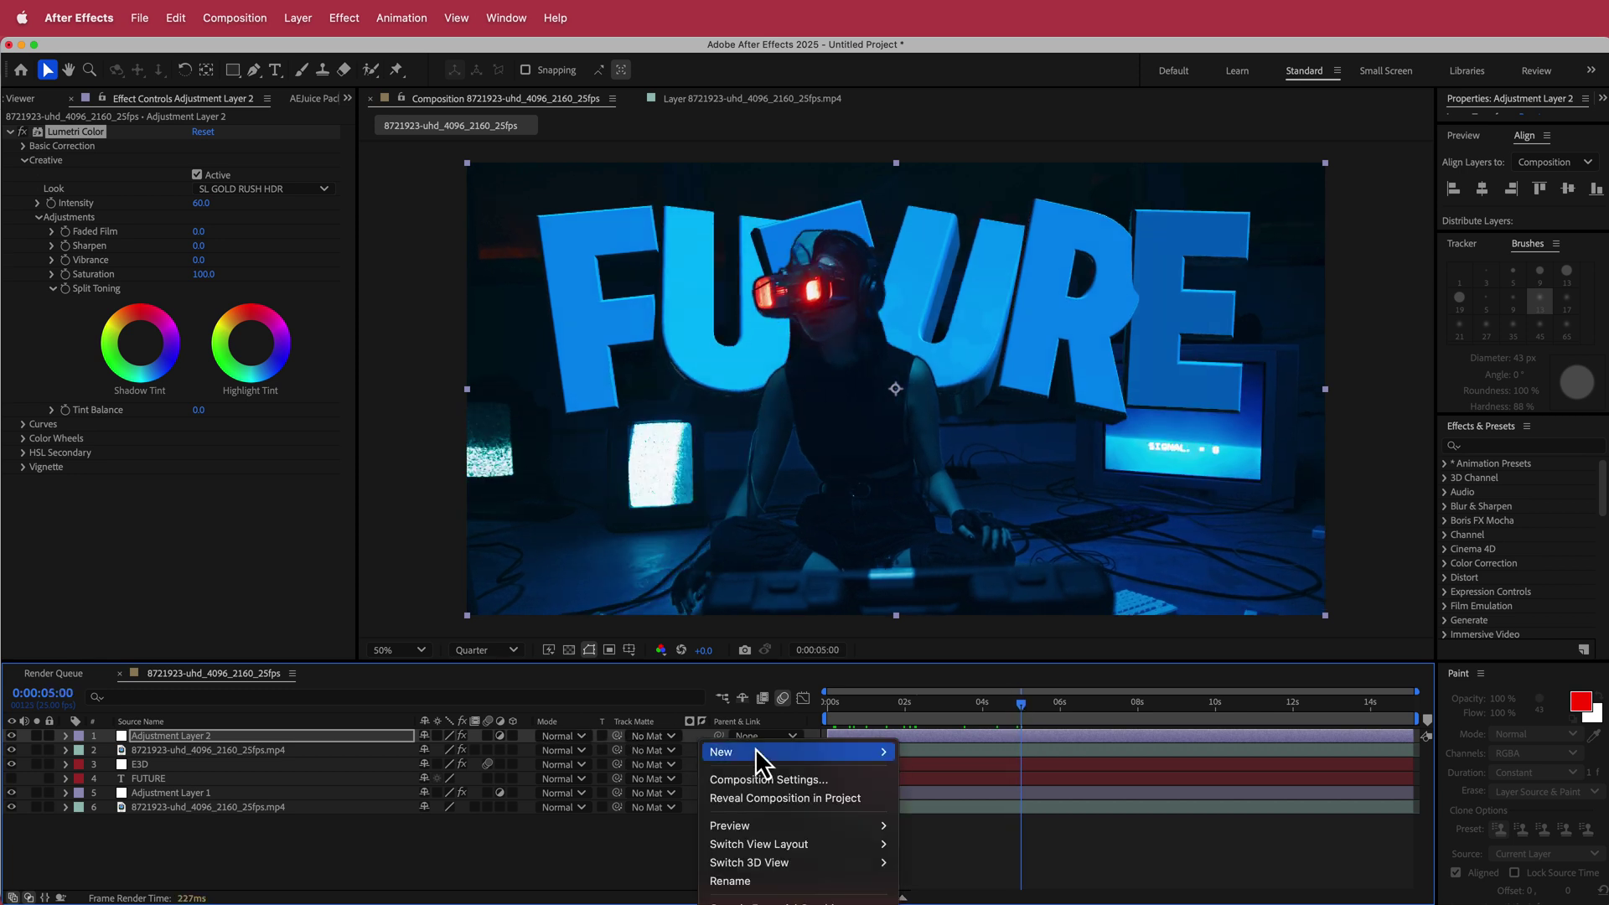
Step: Add another adjustment layer with the Noise effect at 10% Amount of Noise and check the grain
mouse_move(879, 758)
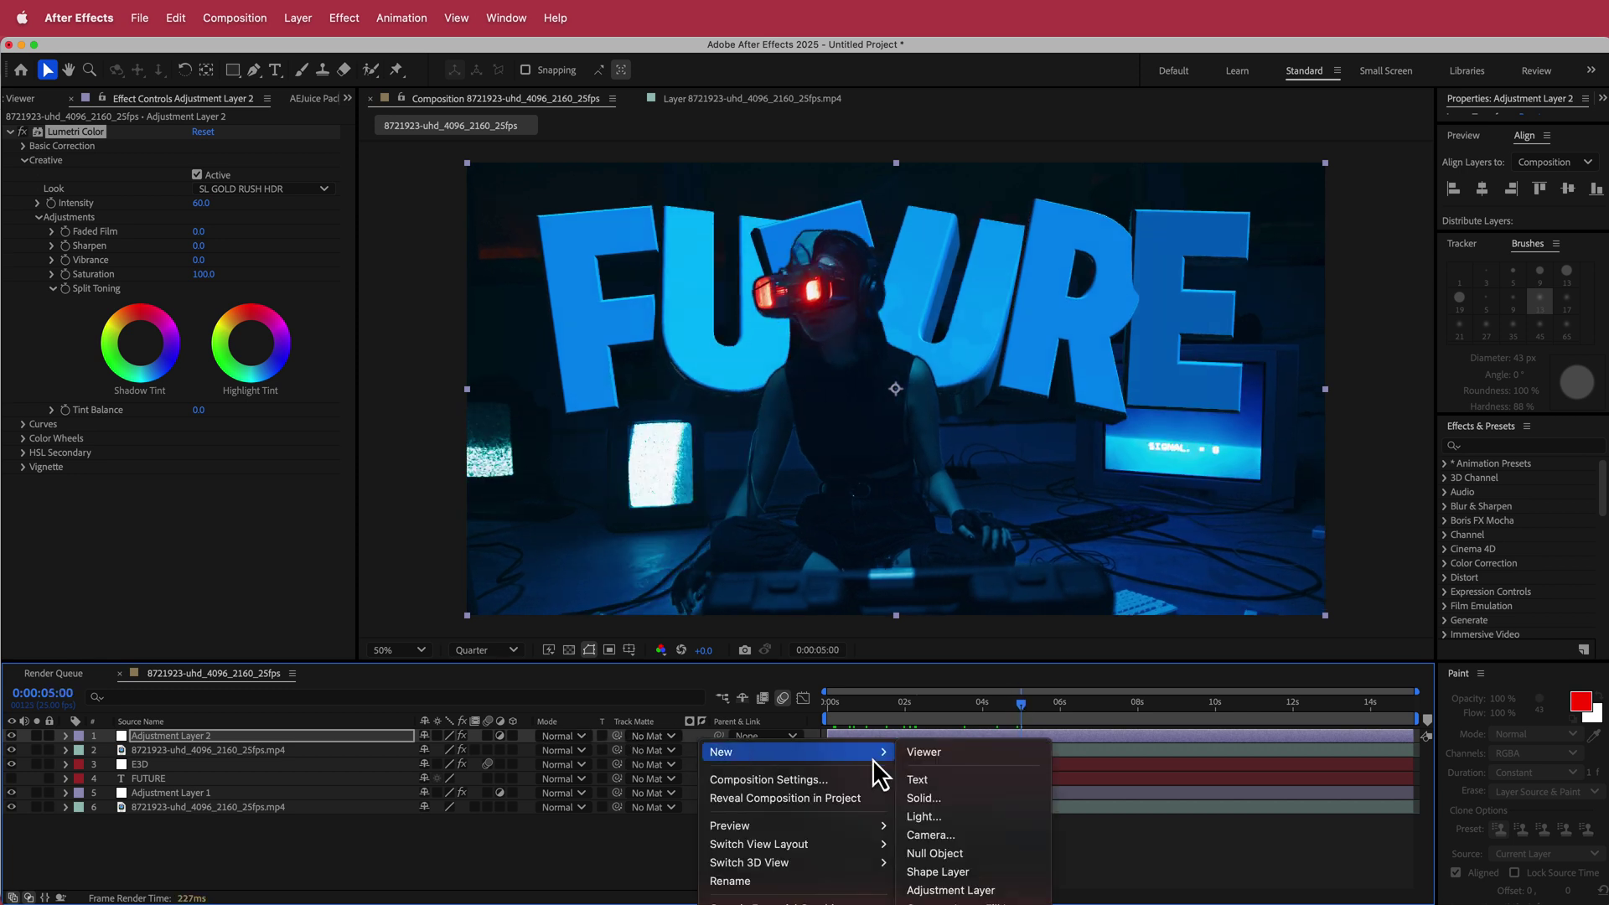
click(981, 891)
key(ctrl+space)
text(noise)
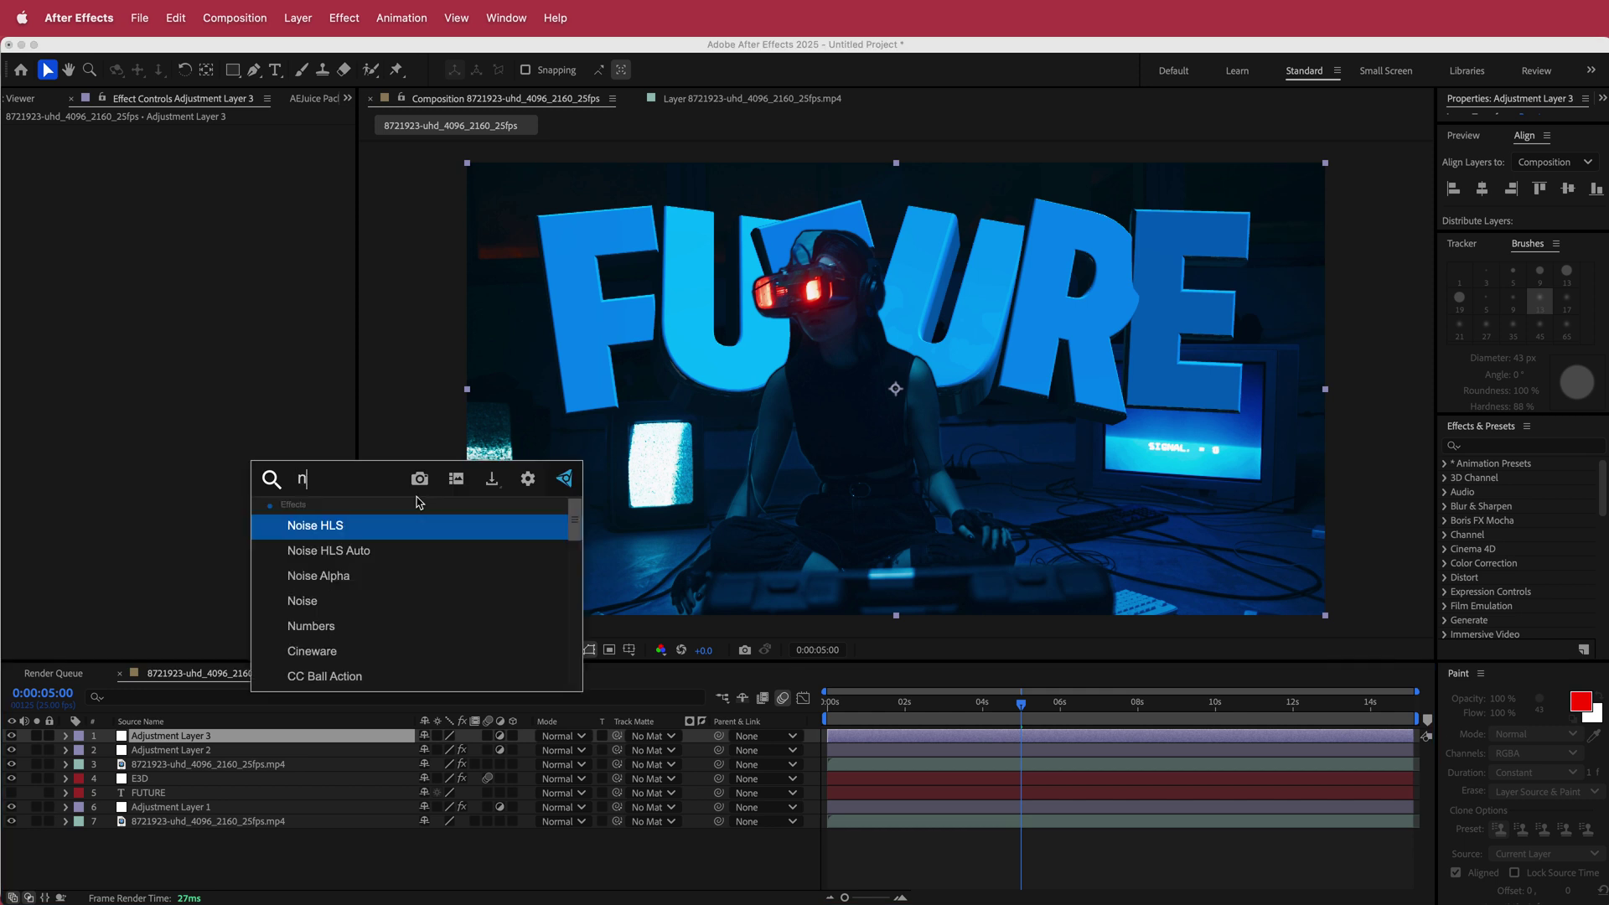
key(Down)
key(Down)
key(Return)
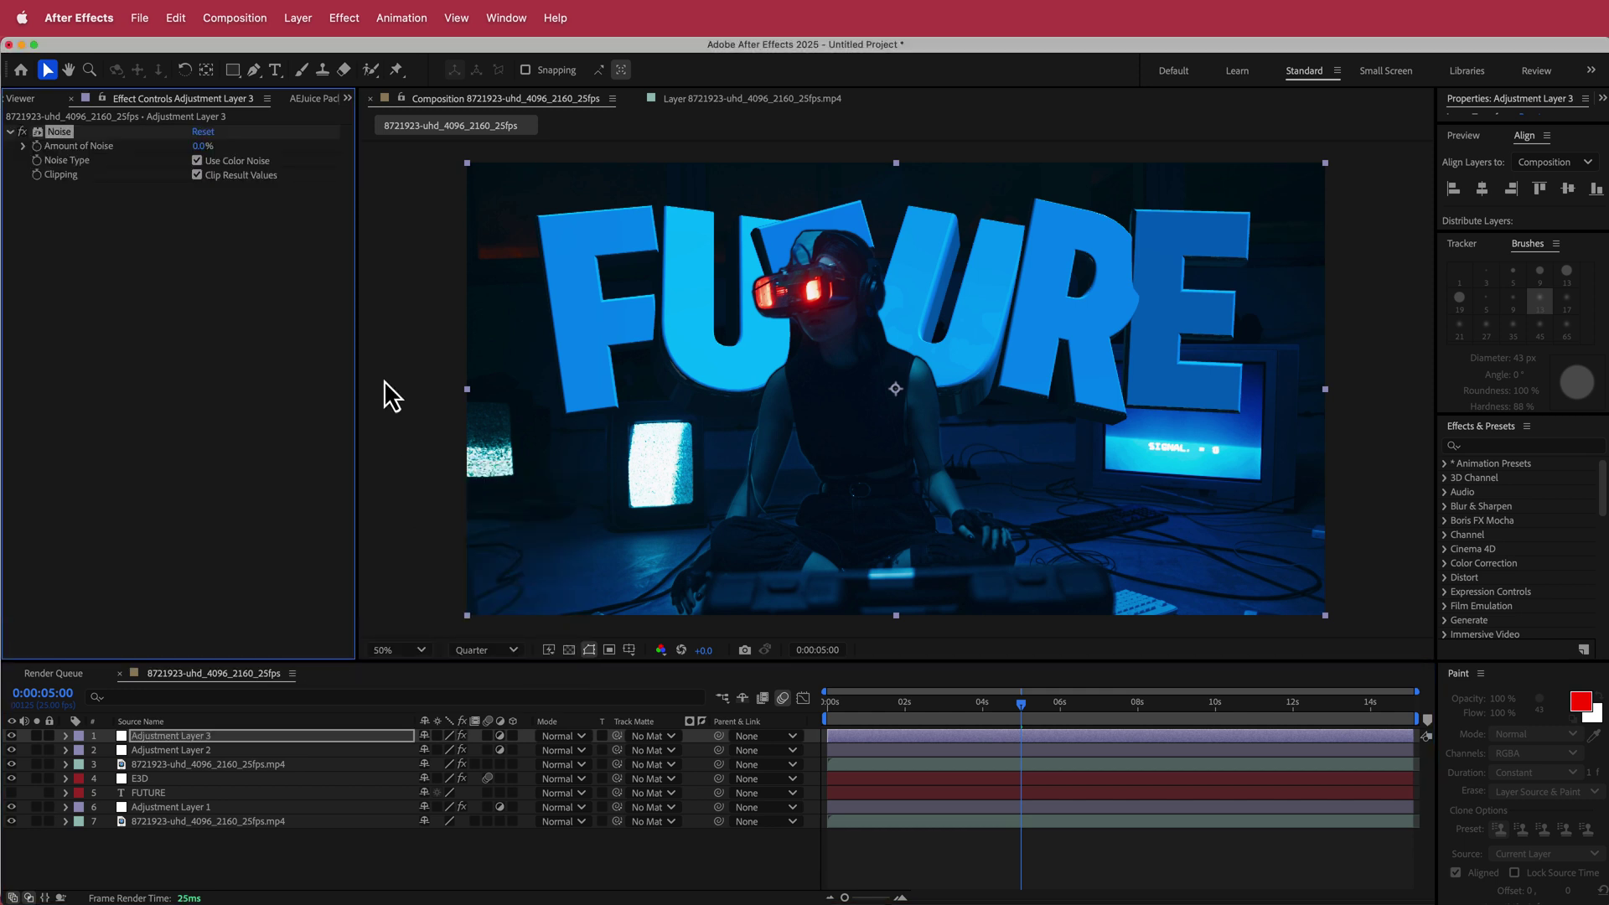
click(206, 147)
text(10)
key(Return)
drag(1023, 707, 1074, 713)
click(144, 777)
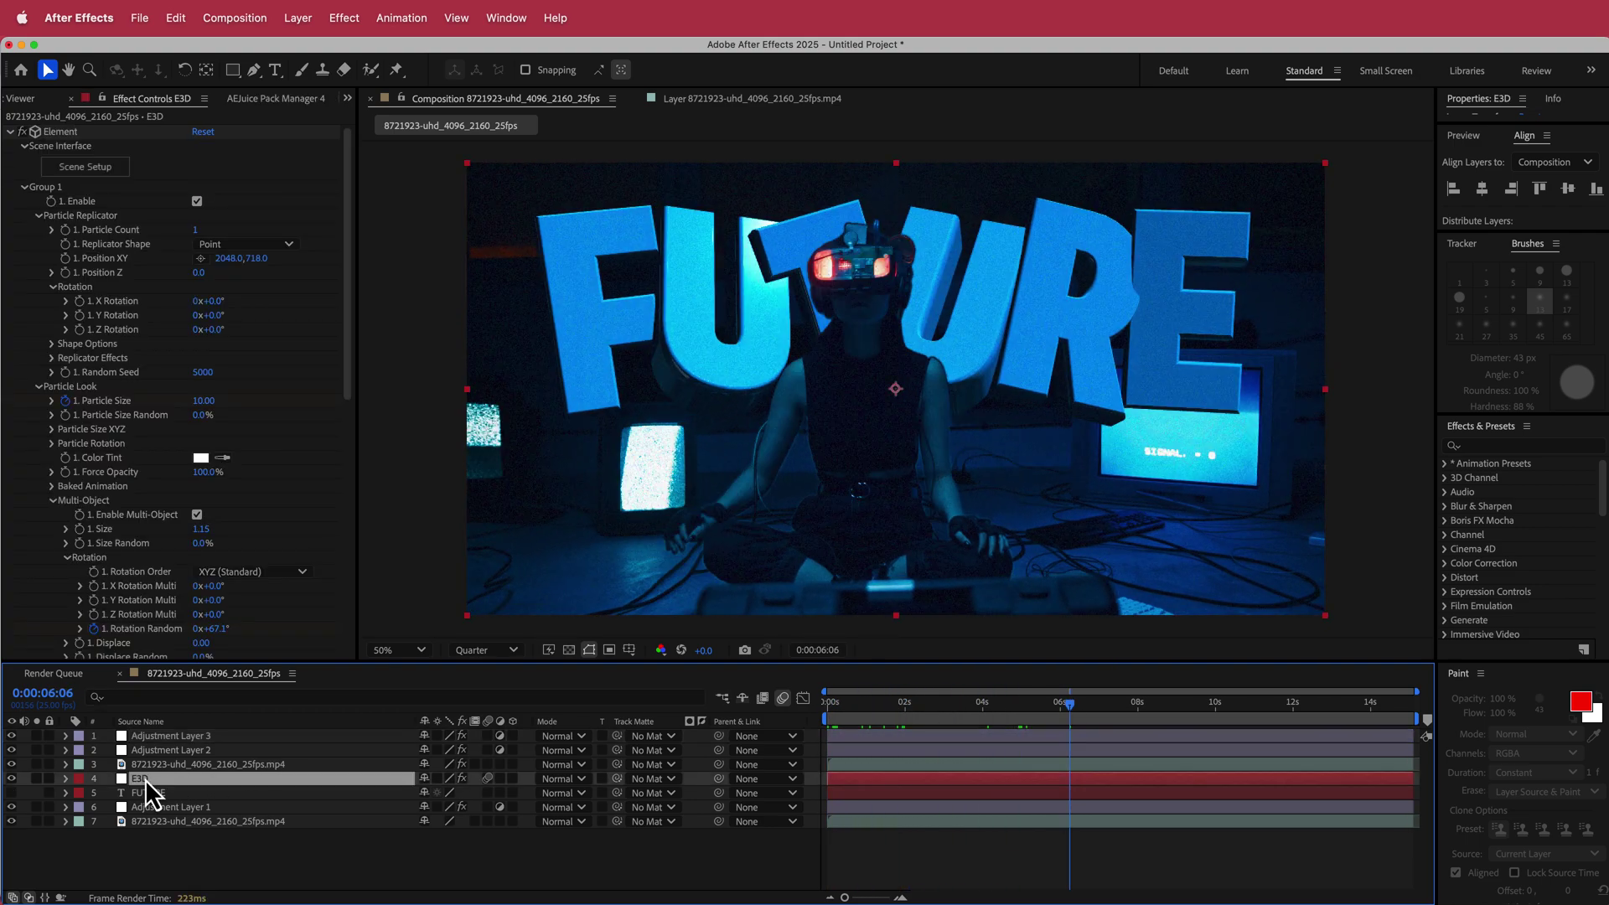
Step: Copy Particle Size keyframes so it's 10 at 0:00:08:20 and 0 at 0:00:09:24
key(u)
drag(1085, 713, 1185, 706)
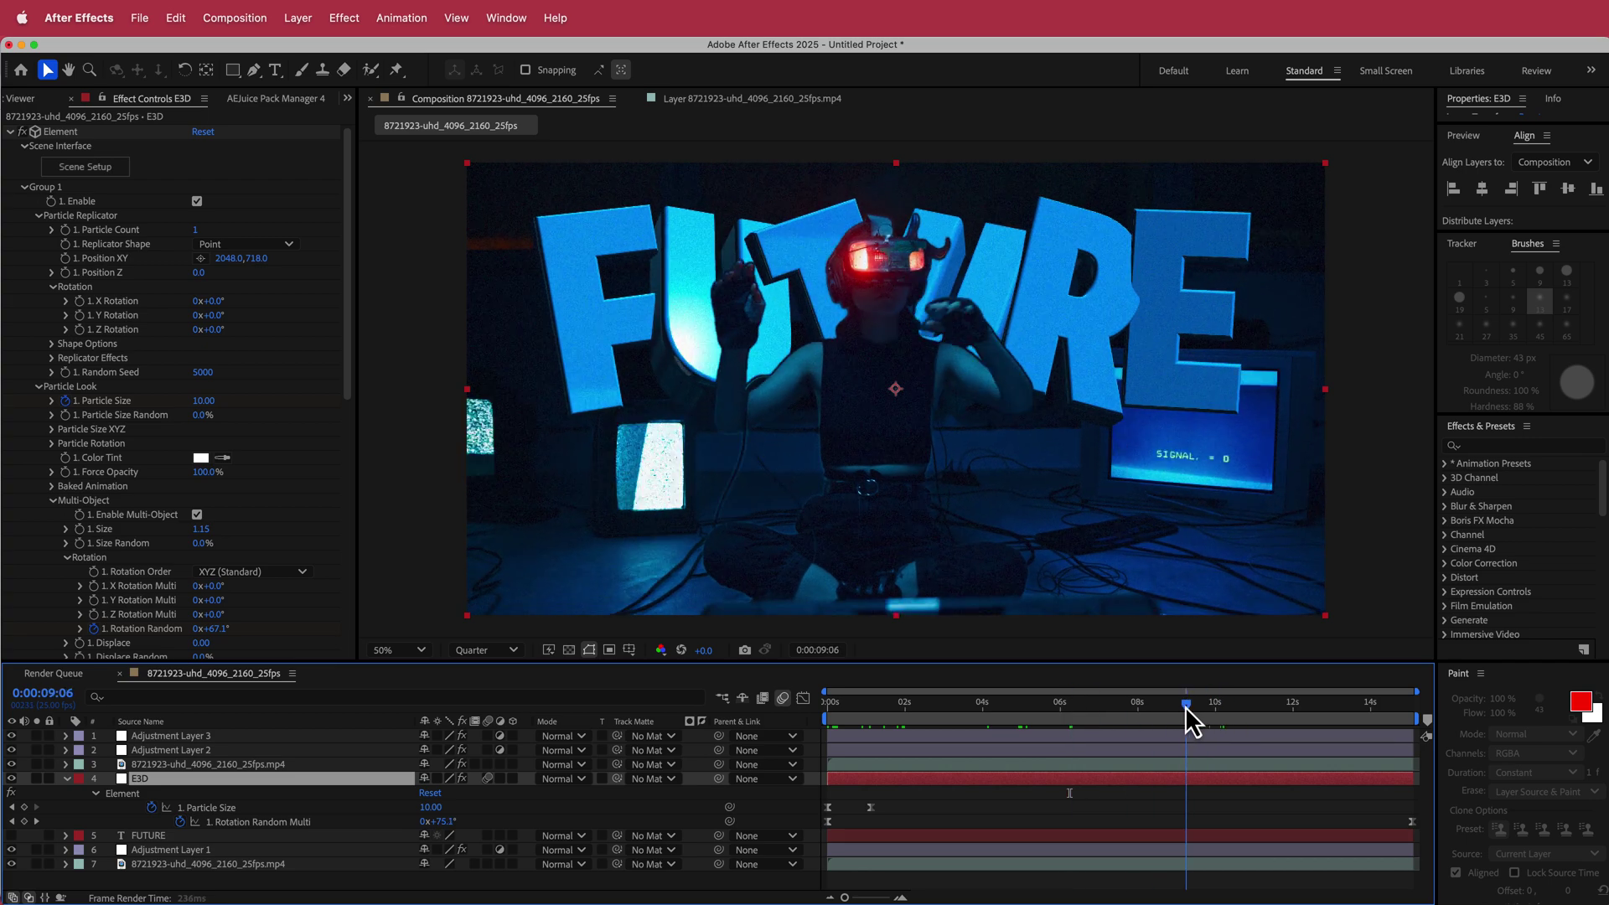
click(871, 808)
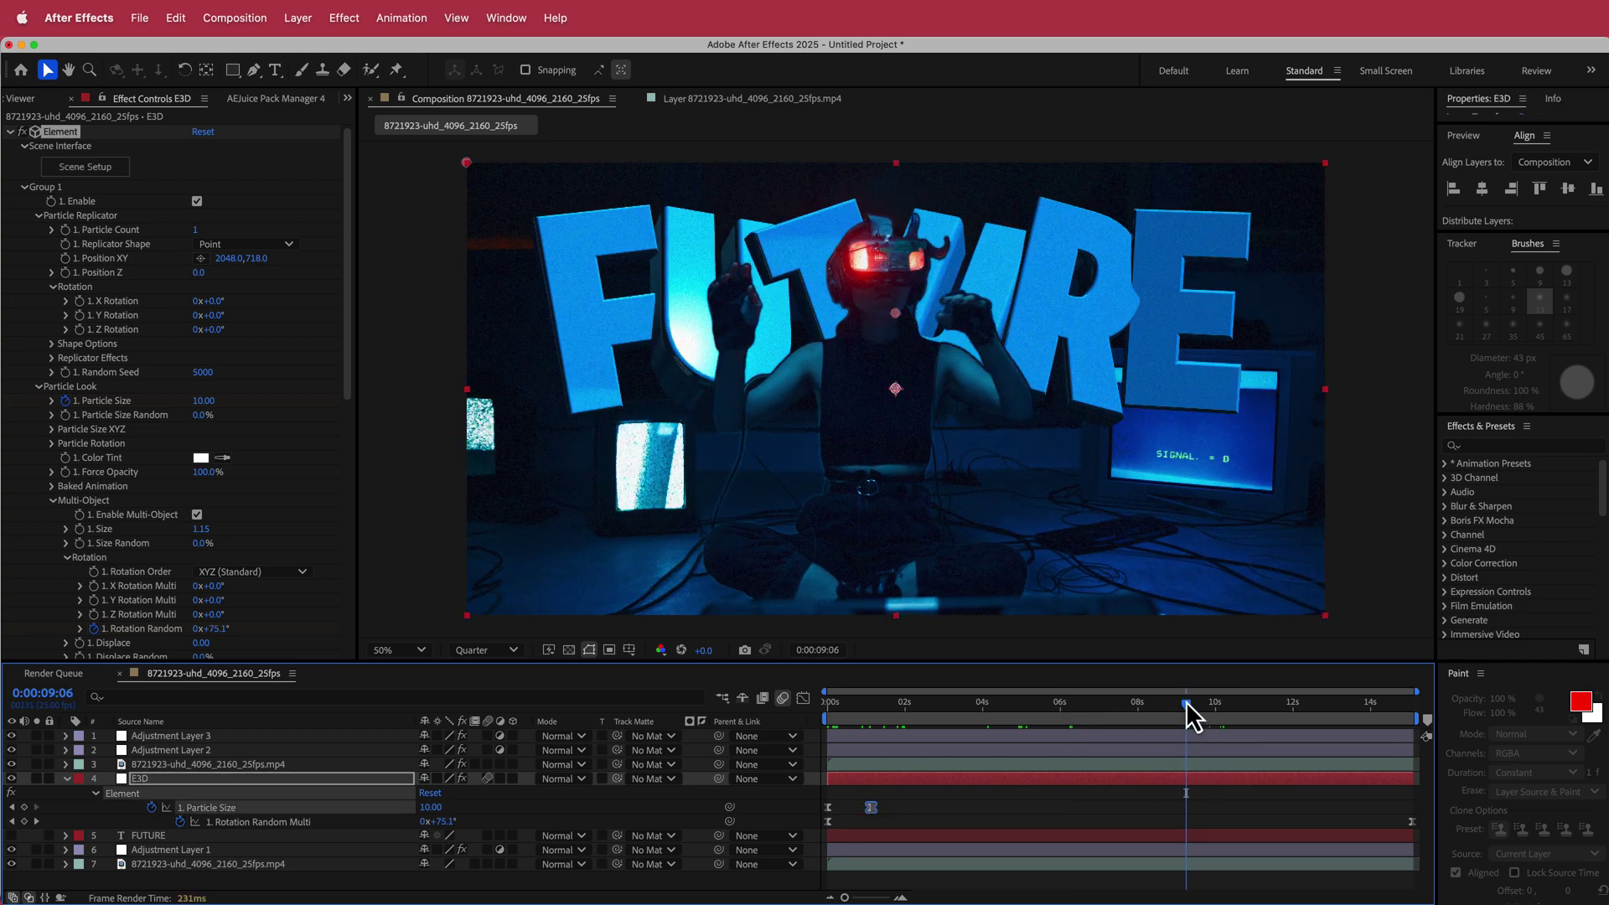
drag(1185, 701, 1168, 702)
key(ctrl+x)
key(ctrl+v)
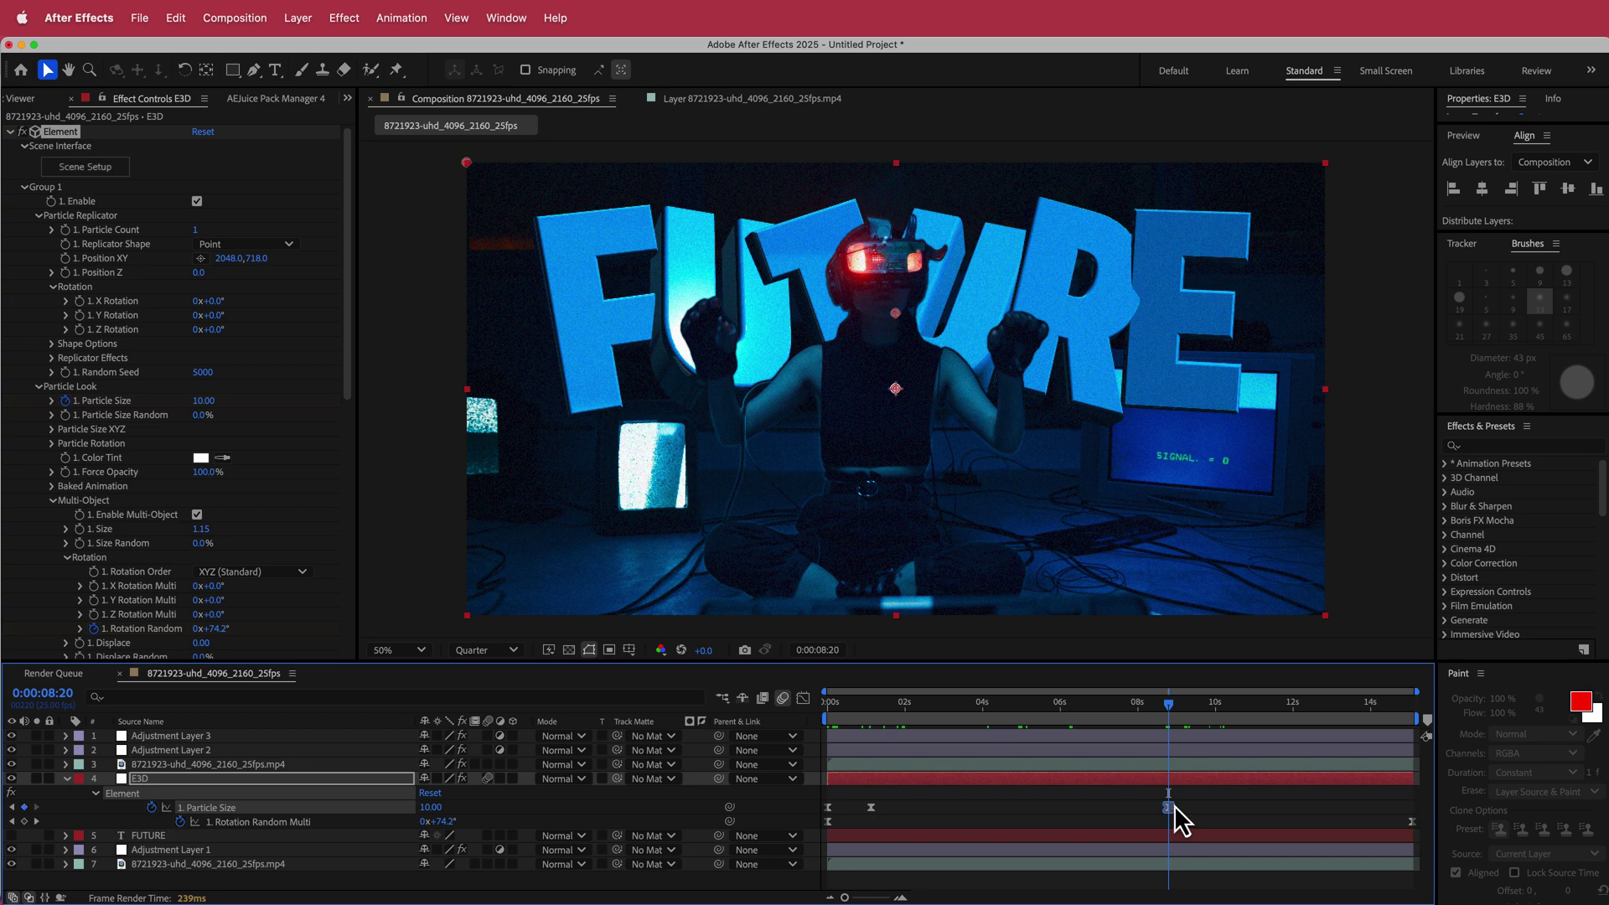
click(828, 808)
drag(1172, 707, 1215, 707)
key(ctrl+c)
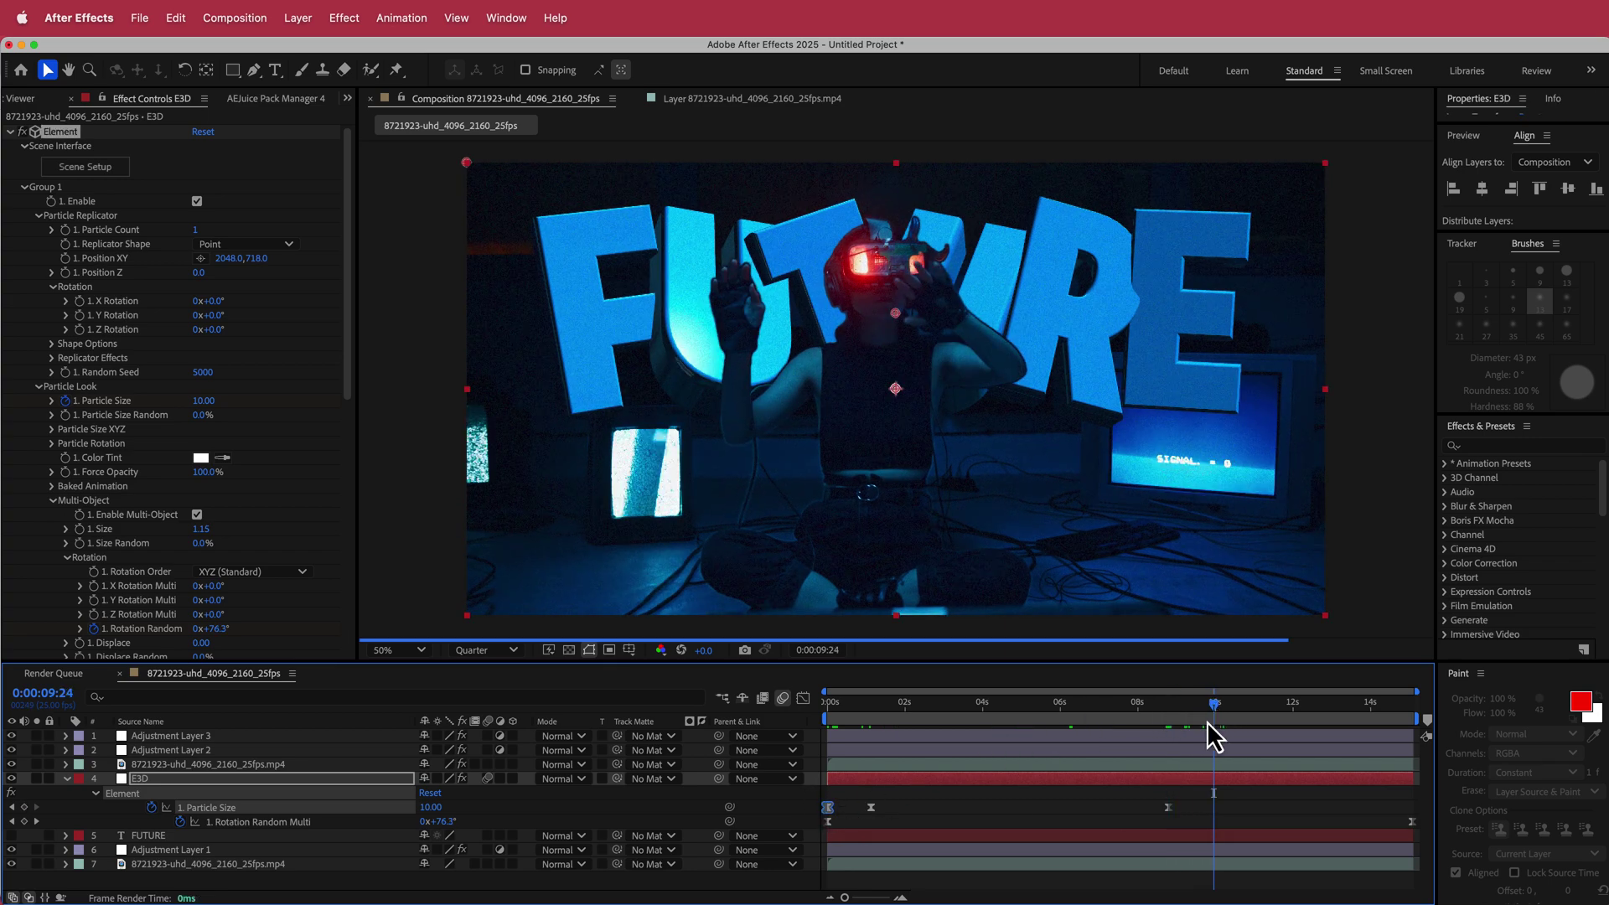
key(ctrl+v)
shift+click(1168, 808)
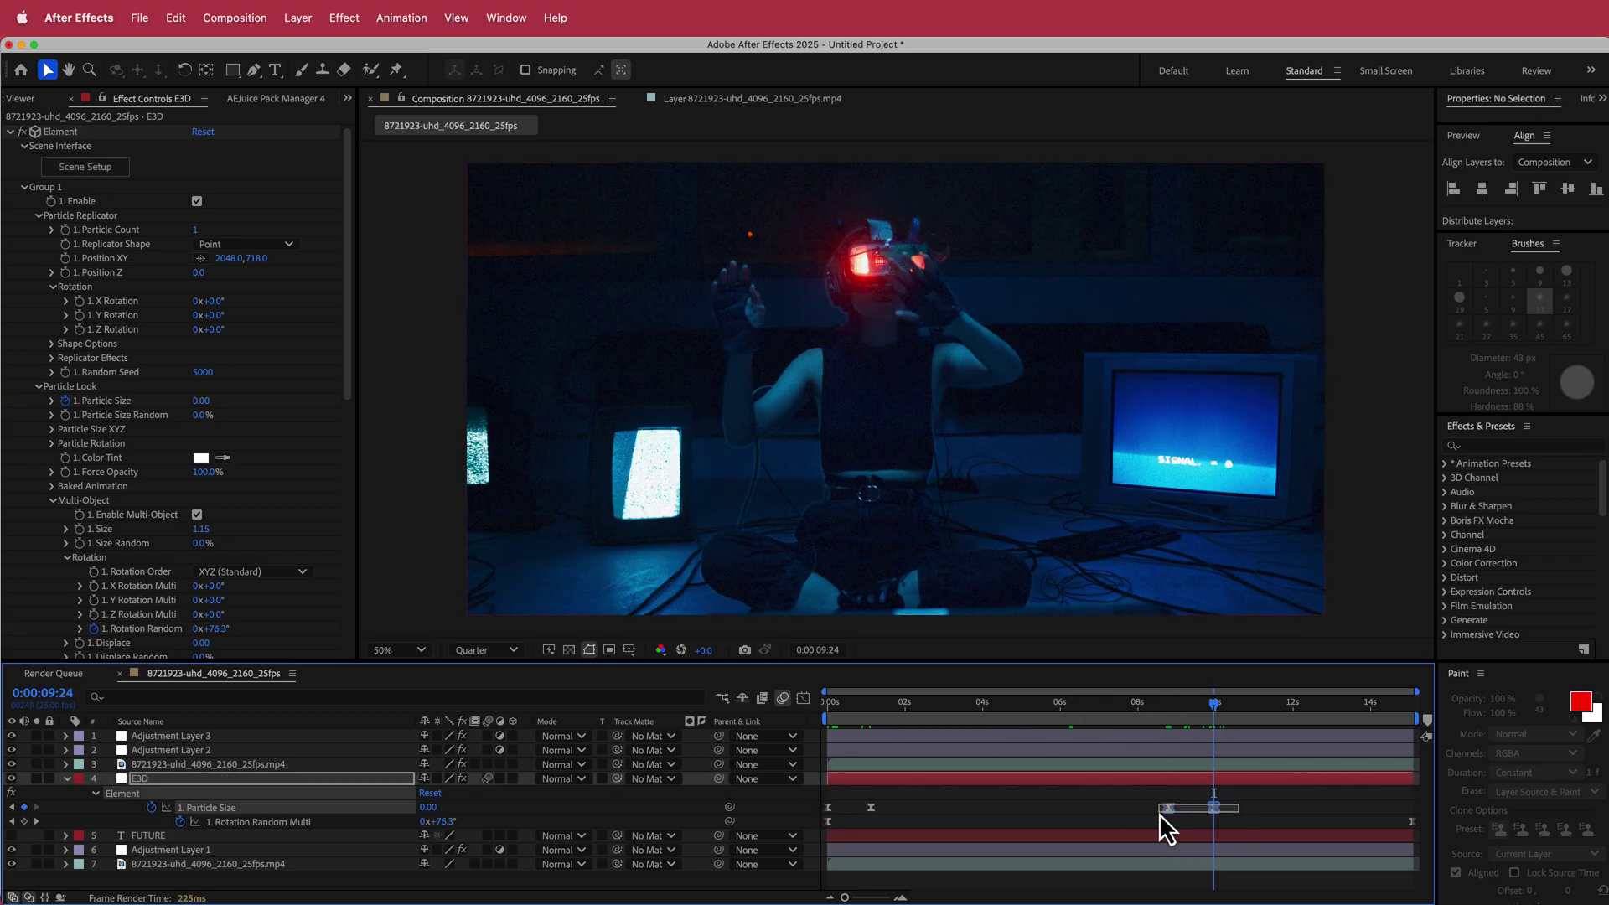
Step: Ease the Particle Size shrink with 82% influence and preview FUTURE vanishing
click(803, 698)
mouse_move(1176, 835)
mouse_down()
mouse_move(1196, 838)
mouse_move(1198, 814)
mouse_up()
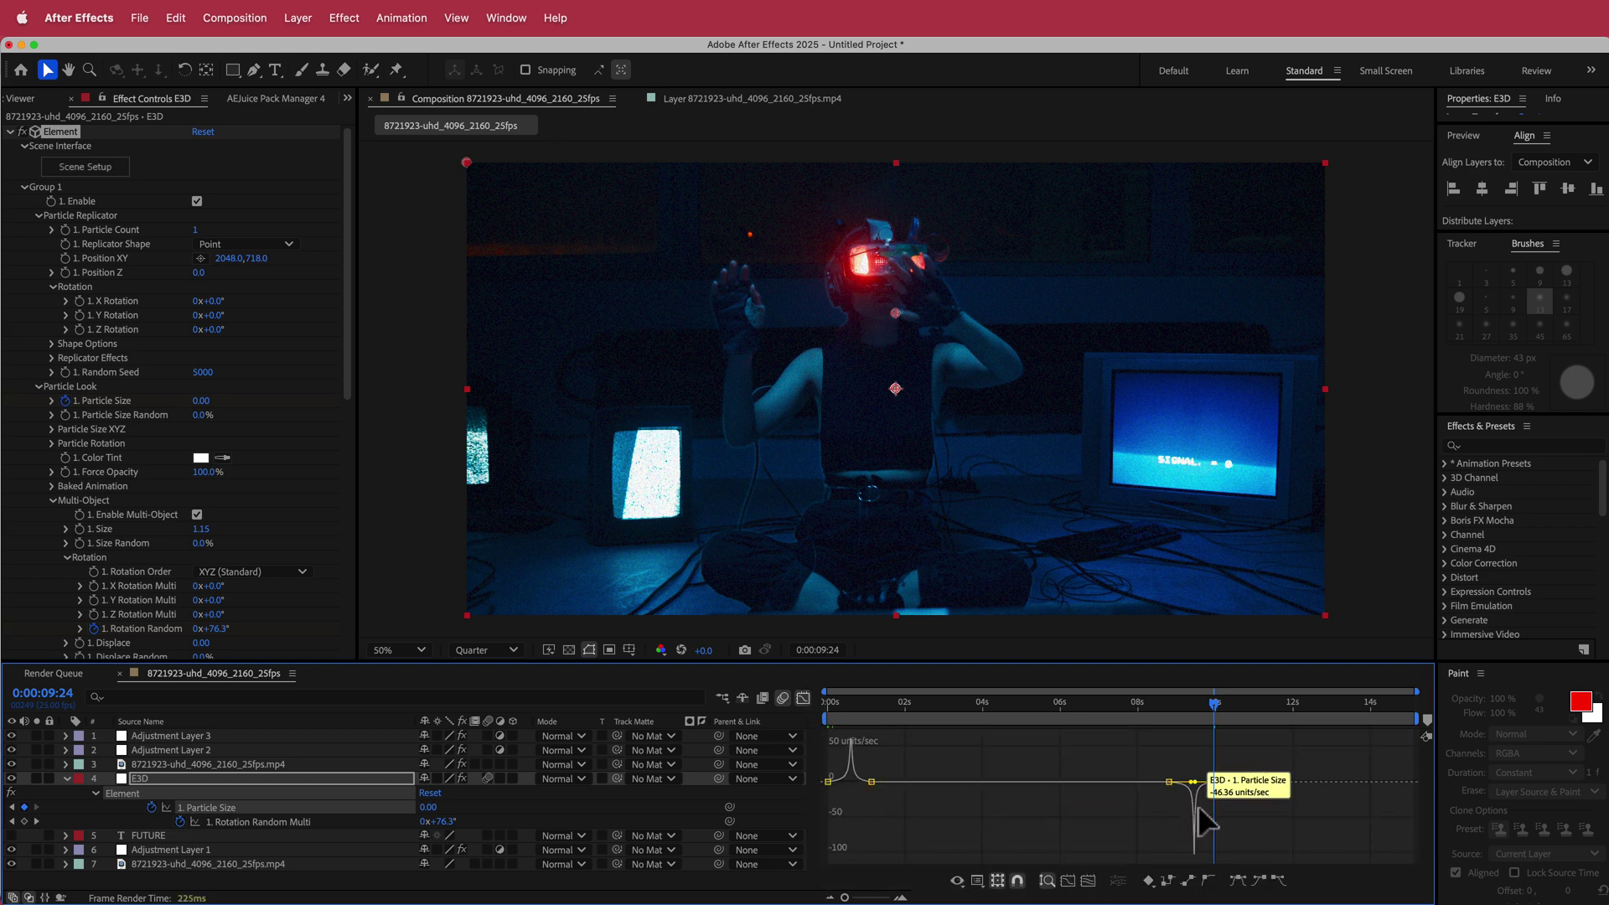
mouse_move(1213, 706)
mouse_down()
mouse_move(1140, 712)
mouse_move(1230, 710)
mouse_up()
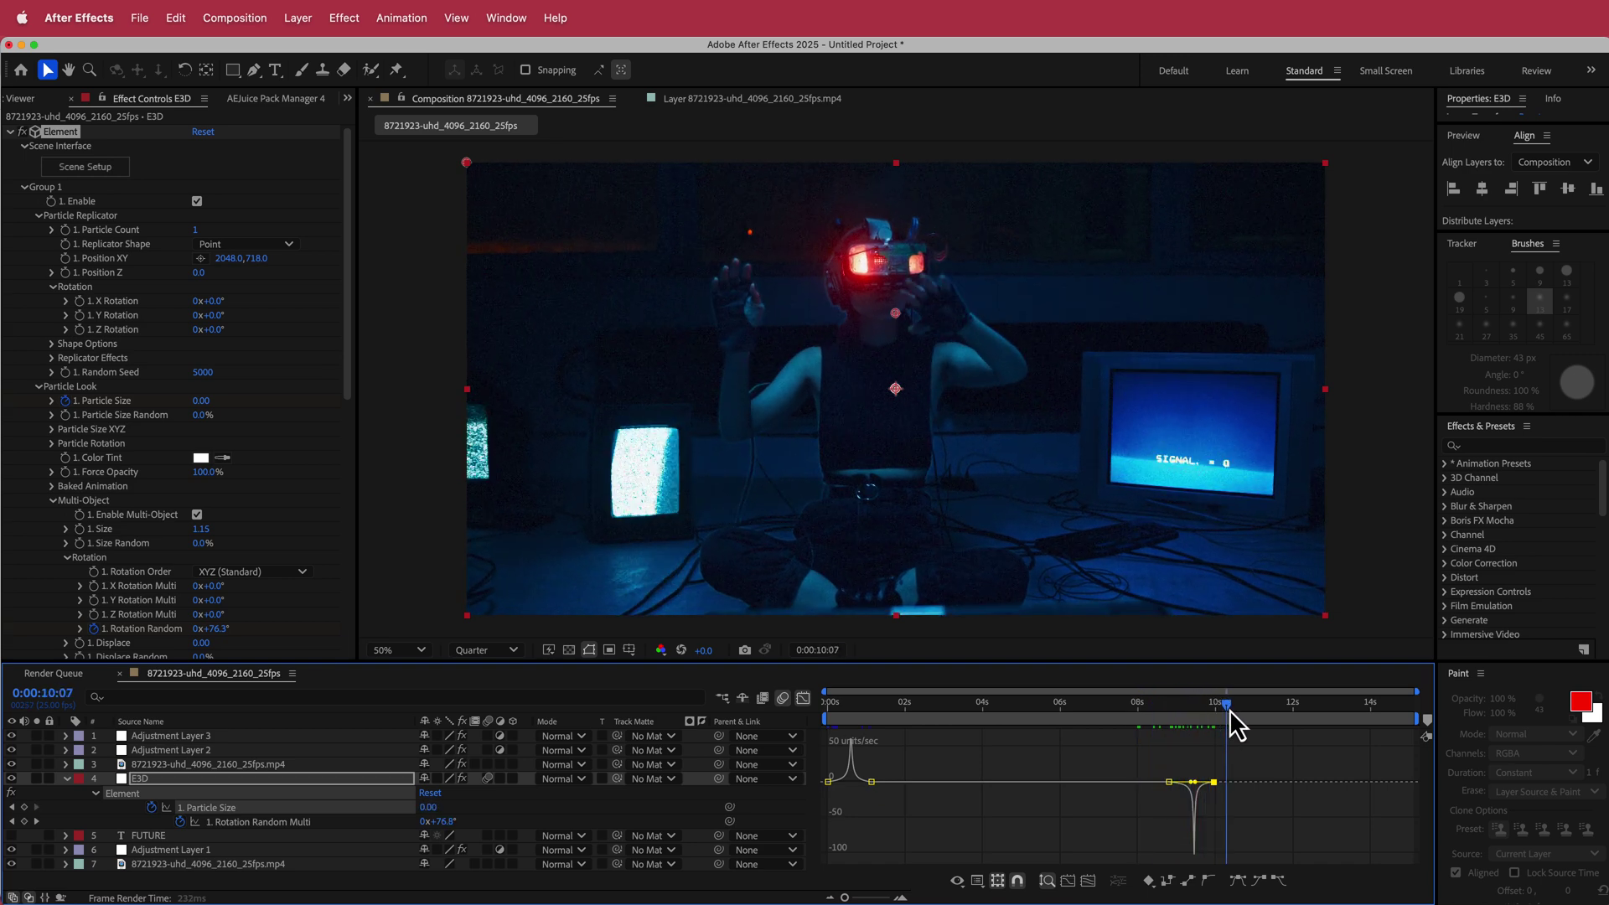
click(802, 698)
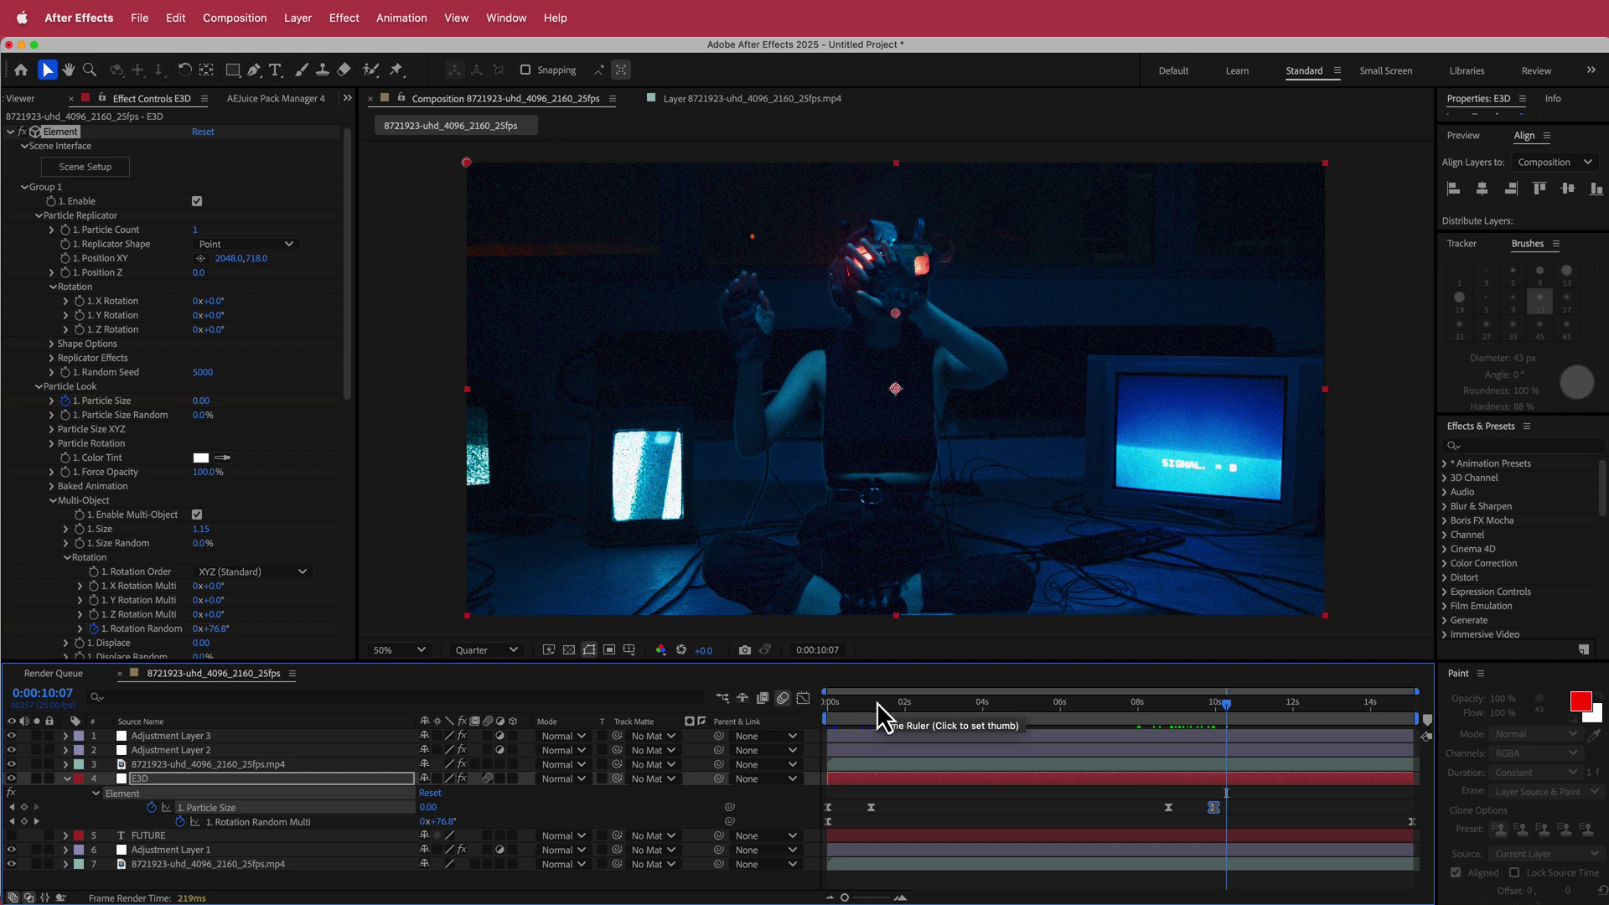
click(1125, 708)
drag(1115, 711, 925, 714)
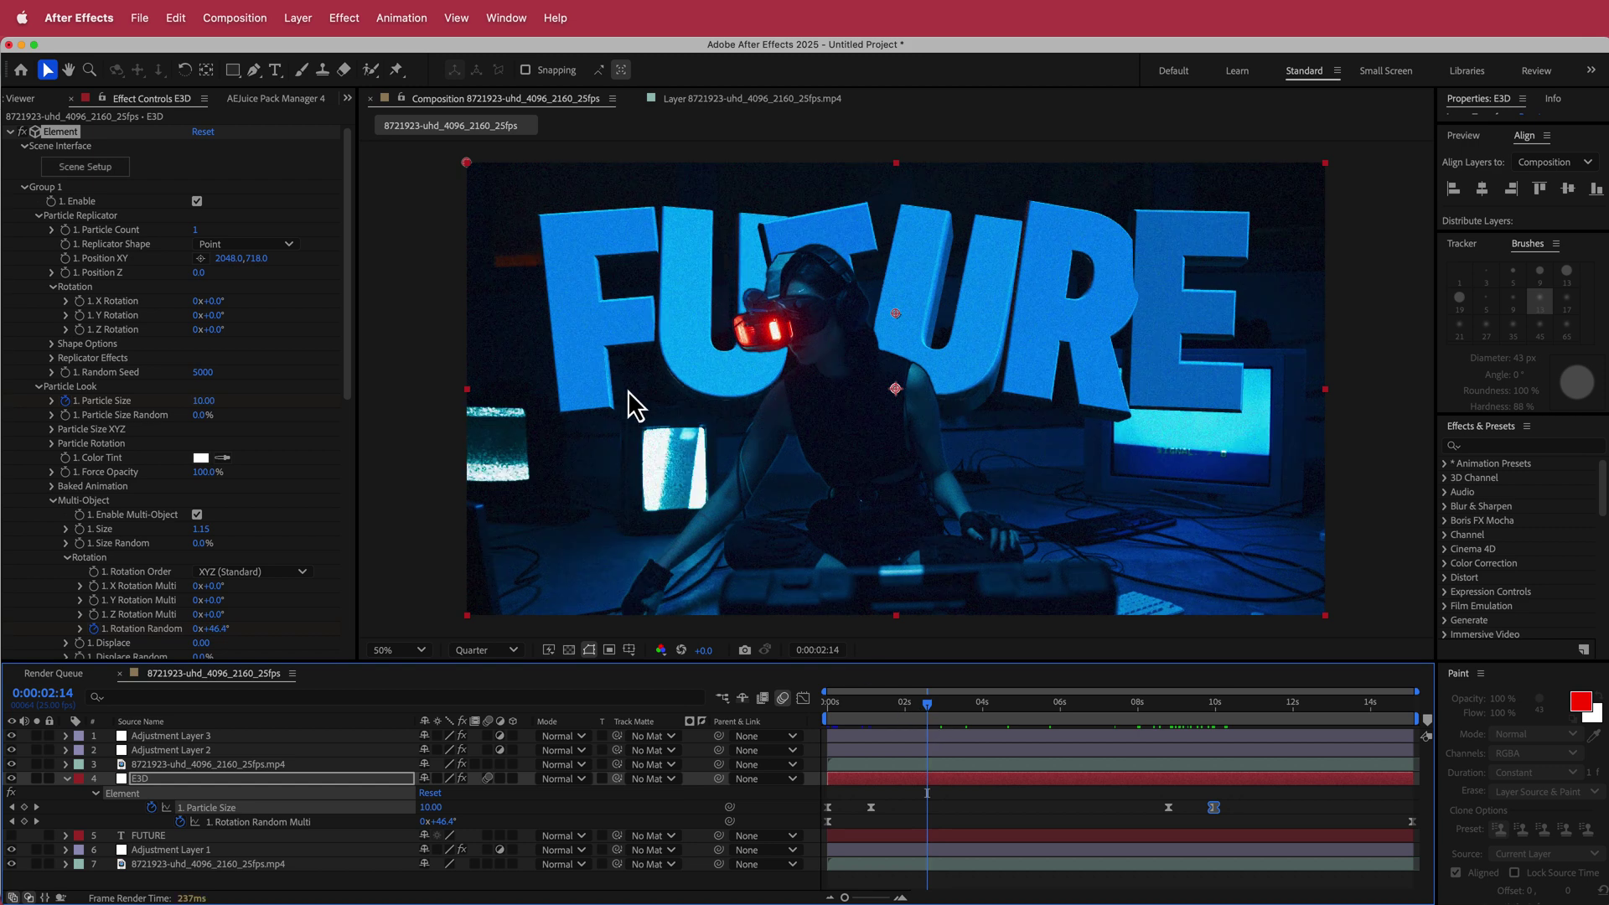